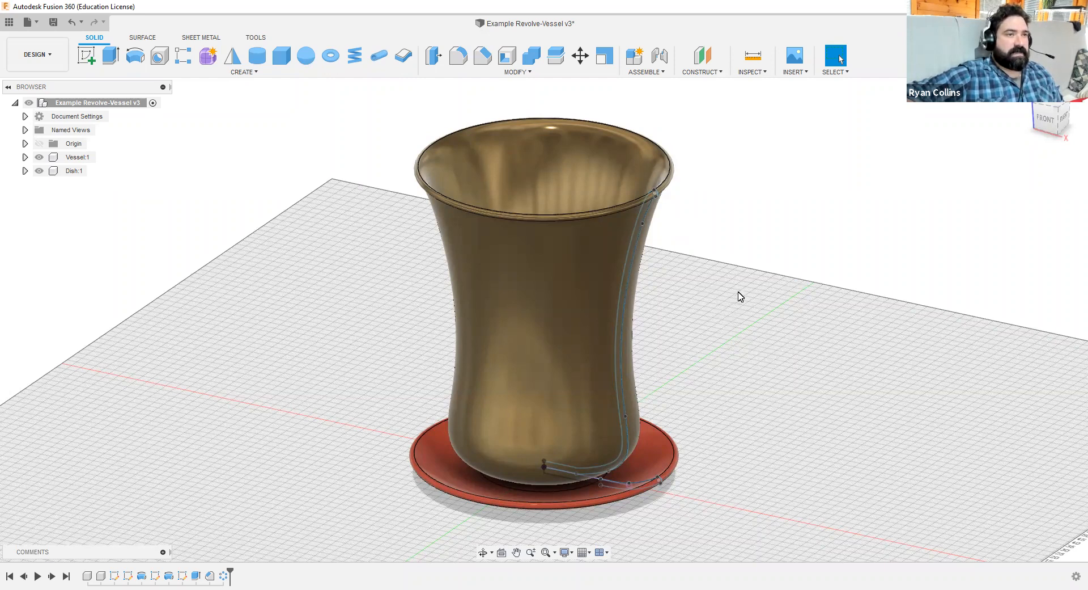
shift+middle_drag(763, 322, 724, 393)
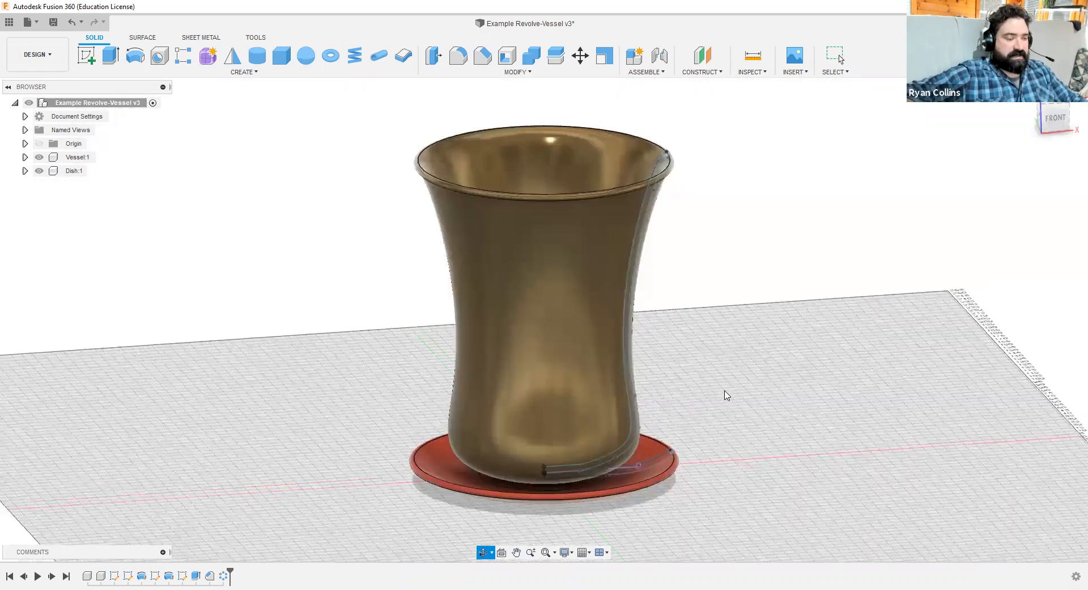
scroll(720, 395, up, 1)
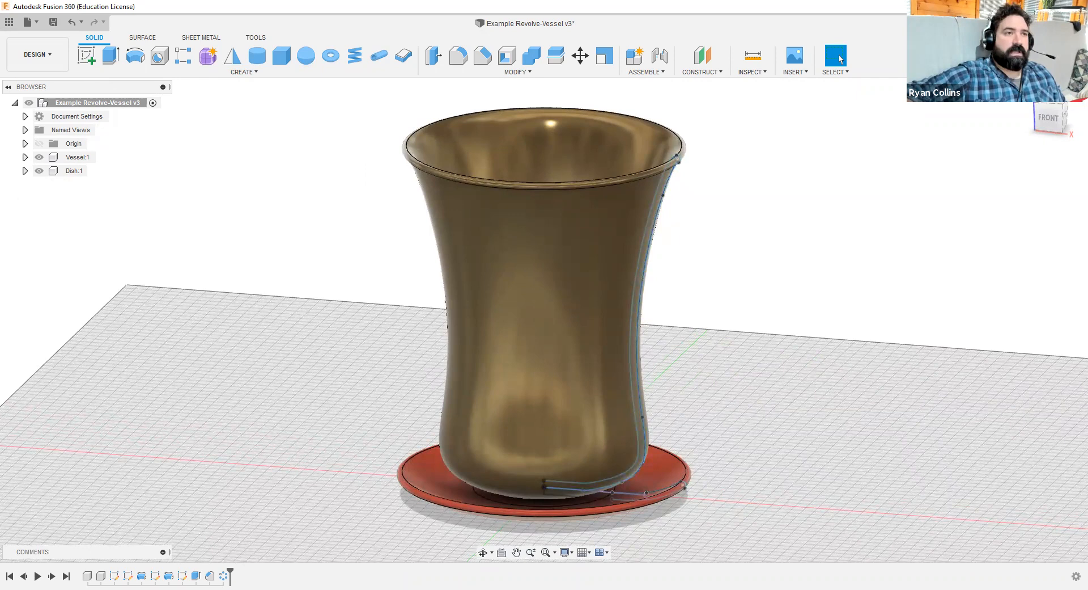
- Create a new design and save it as "Example-Walkthrough Vessel" in the 01 Badges-Lines & Extrusions folder
click(962, 23)
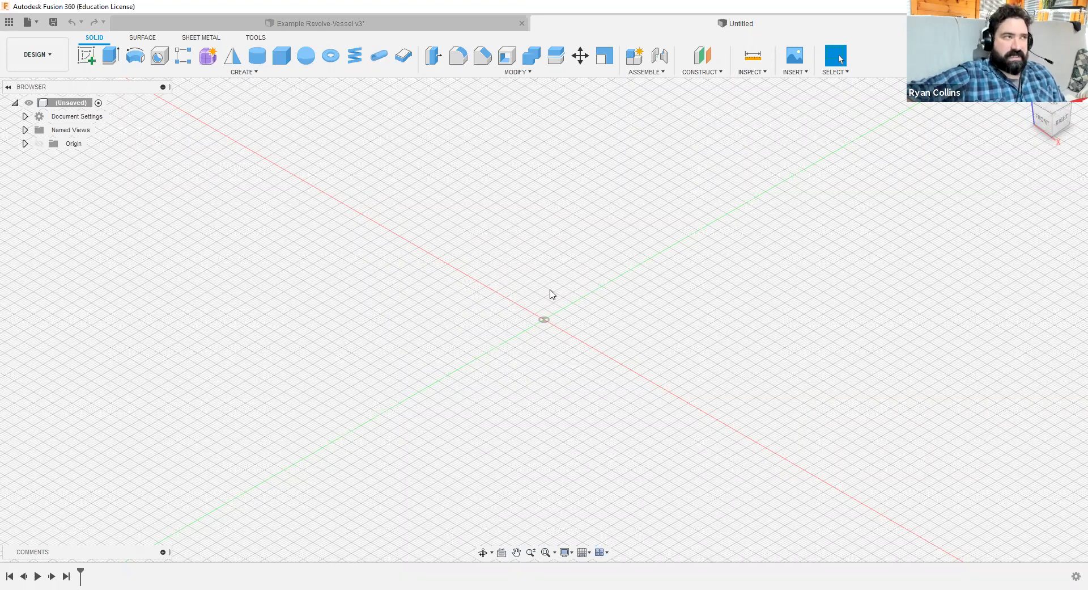
click(53, 22)
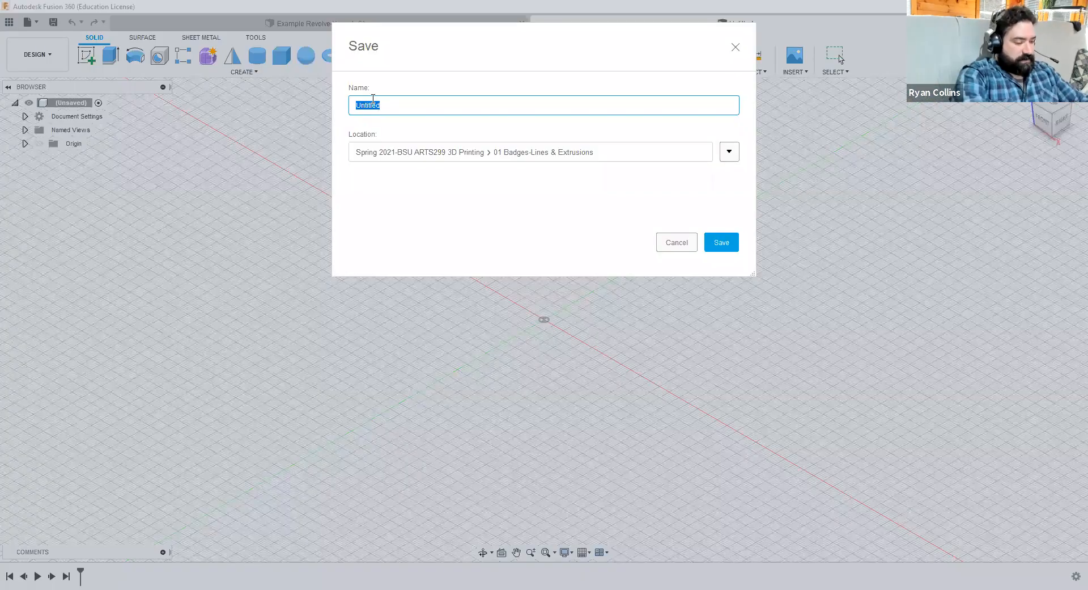
text(Exampl)
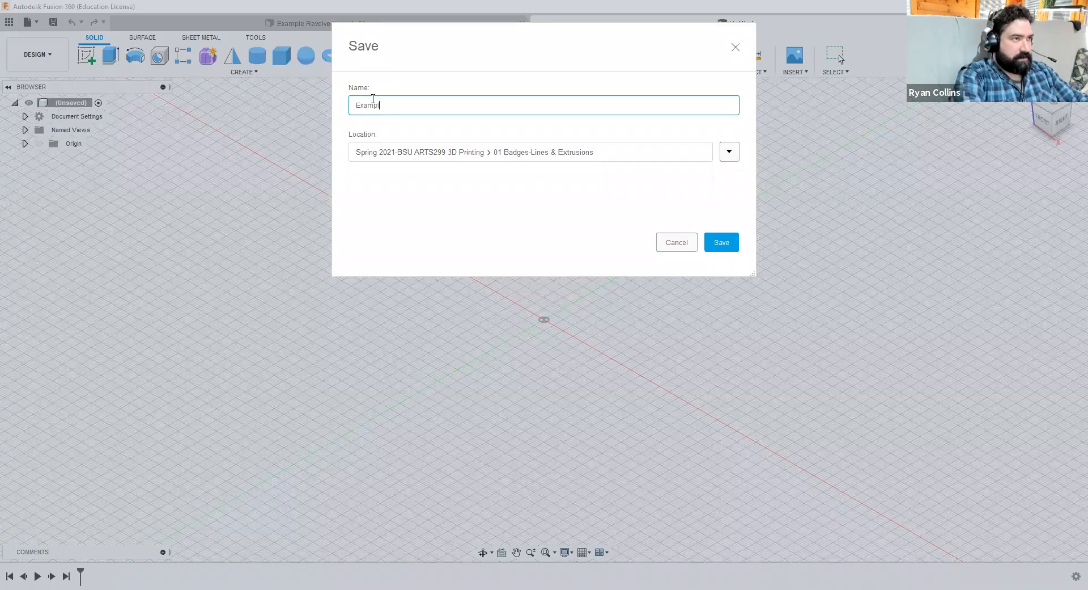
text(e-Walkthou)
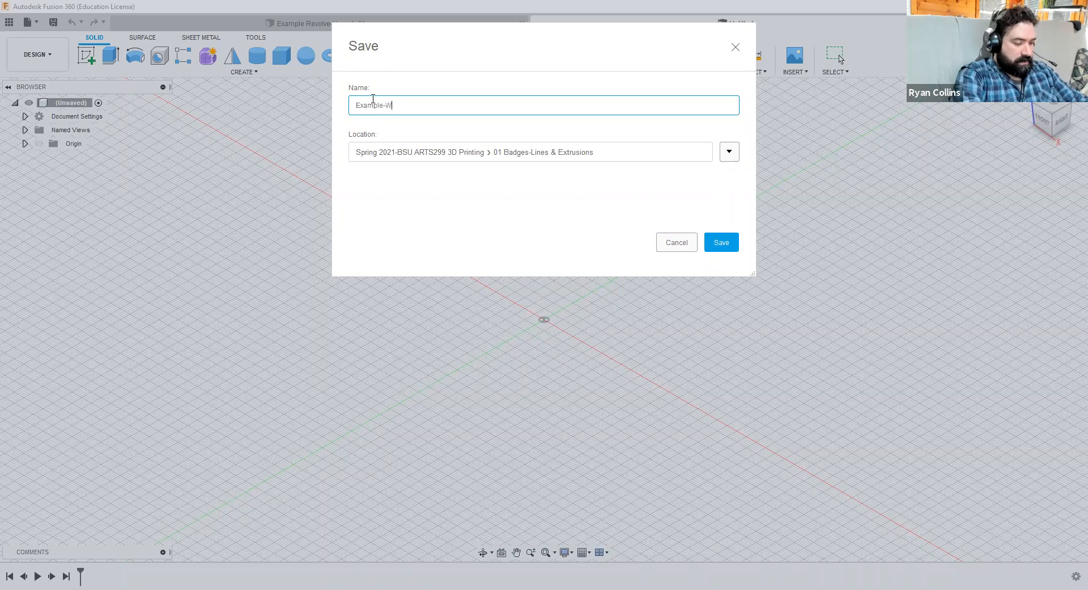
key(BackSpace)
key(BackSpace)
key(BackSpace)
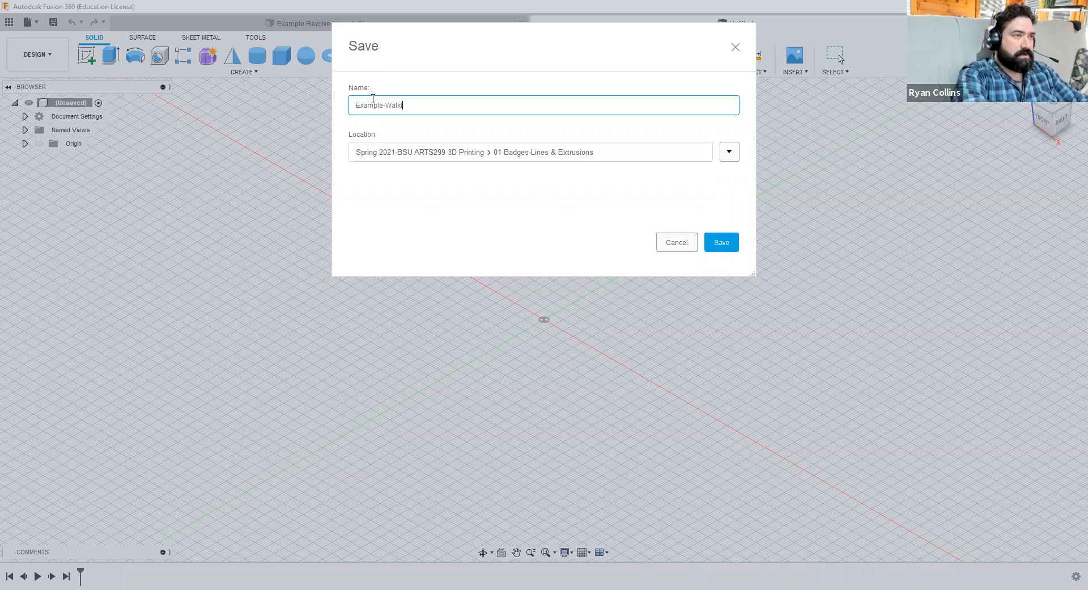
text(hroug)
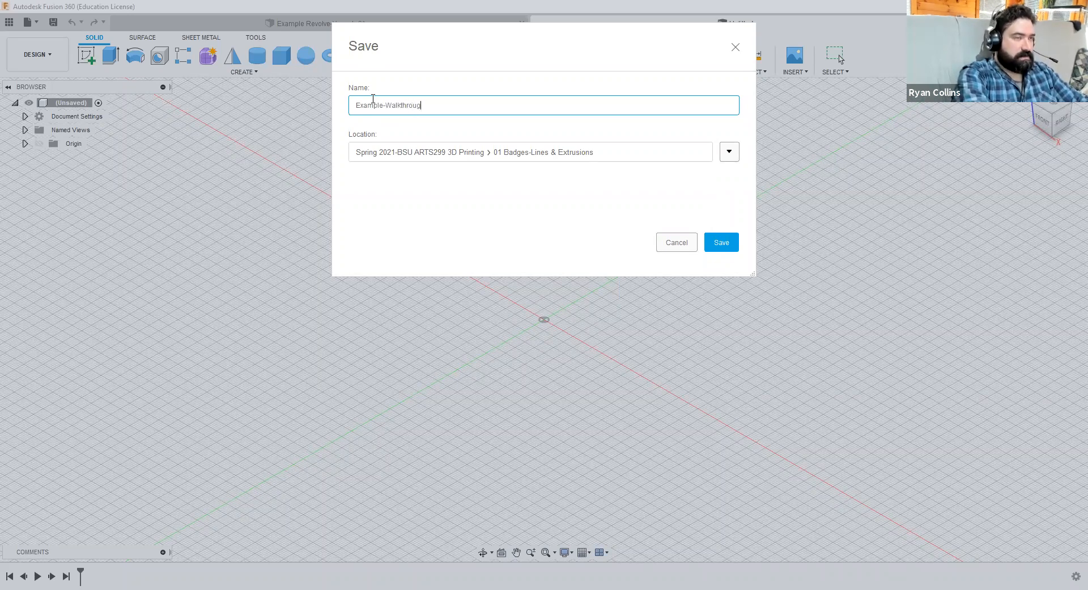
text(h Vessel)
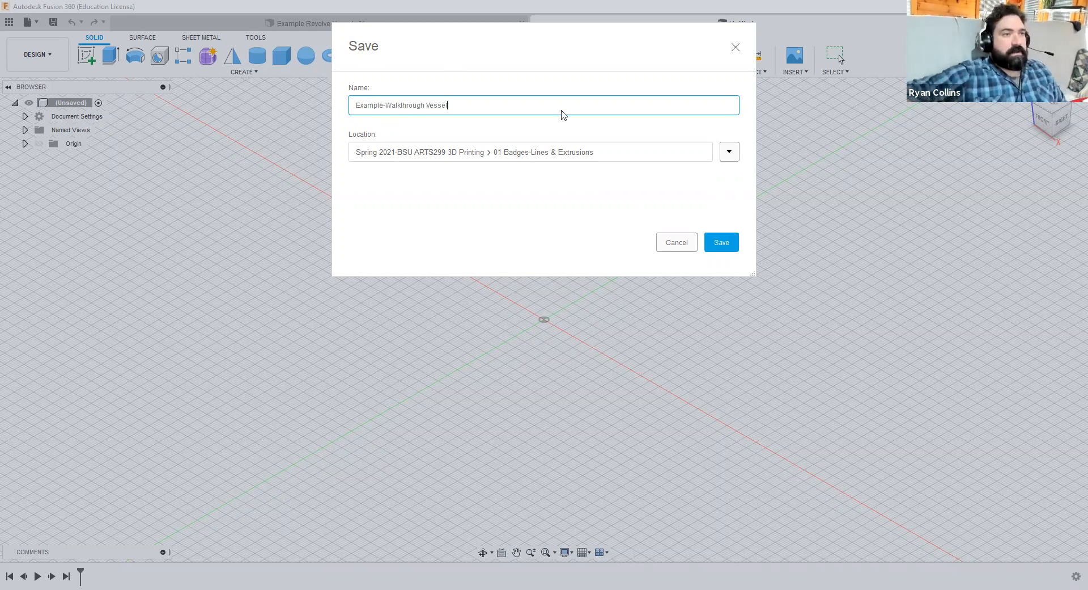
click(714, 248)
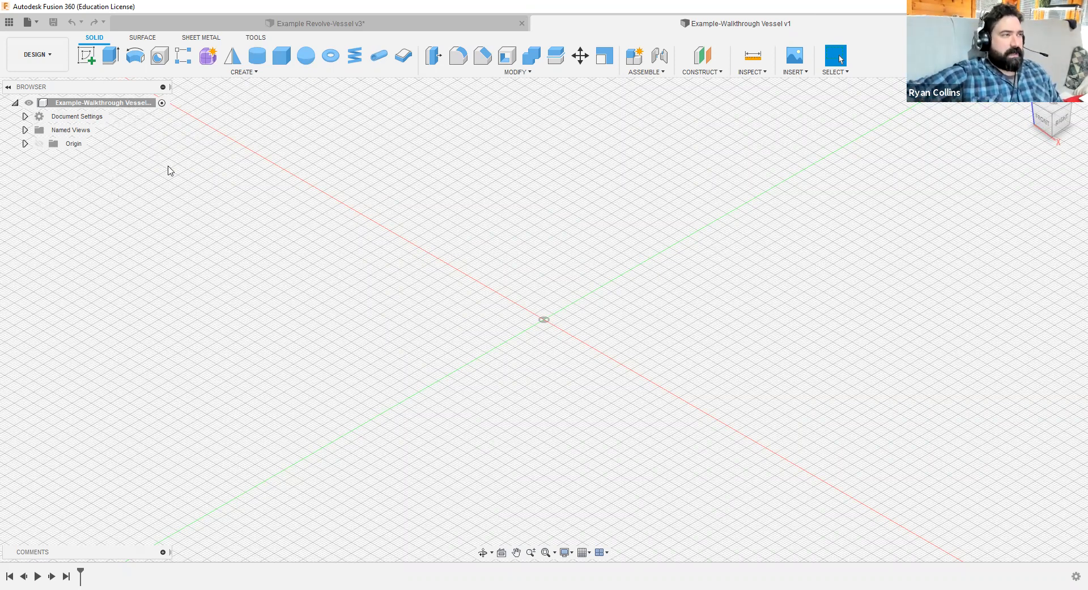
click(70, 105)
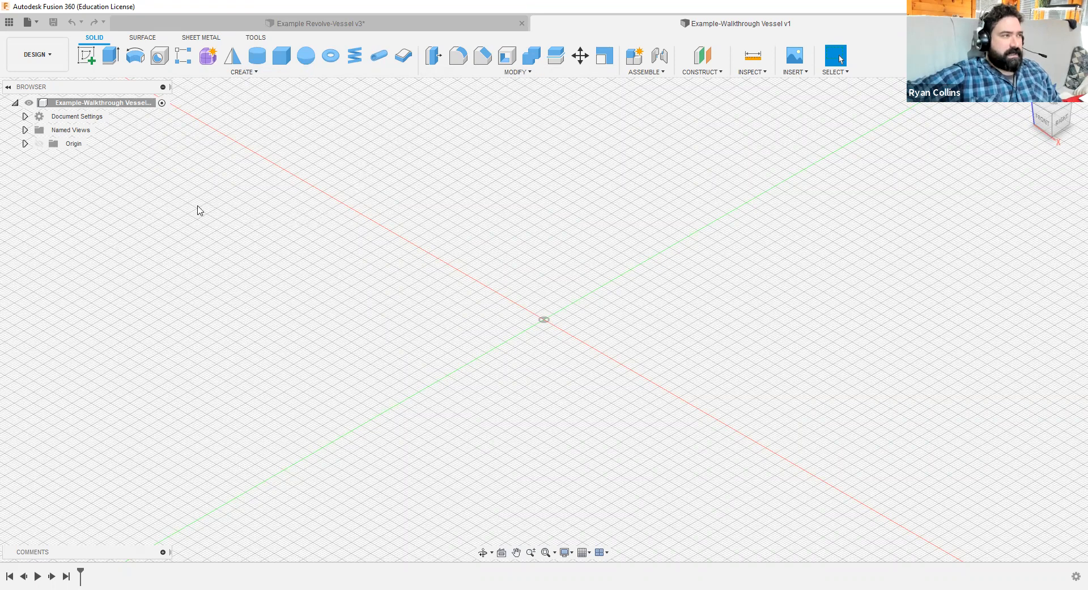
right_click(71, 104)
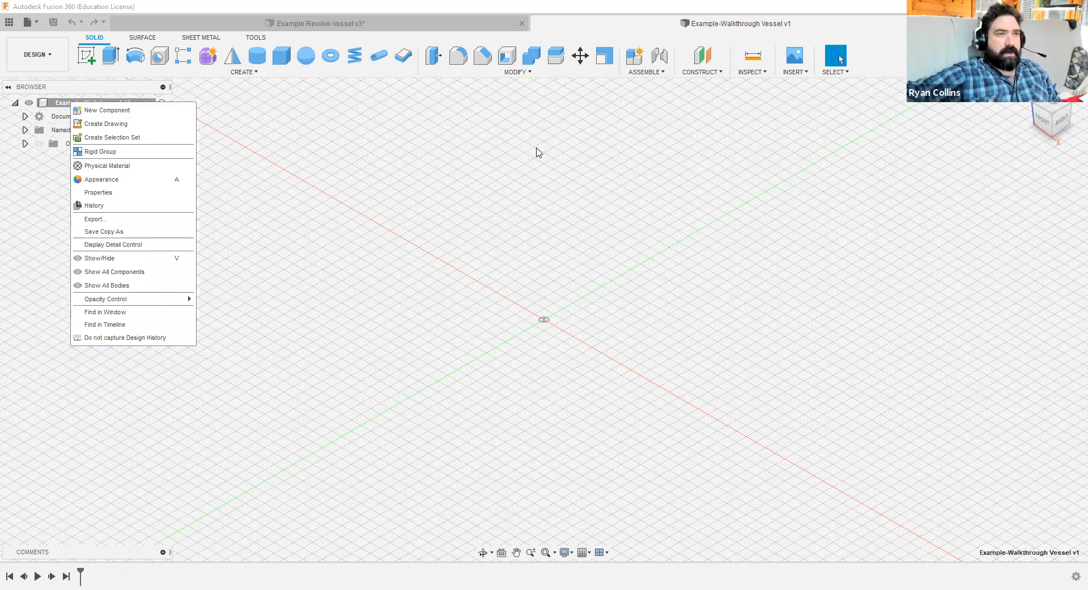
click(369, 110)
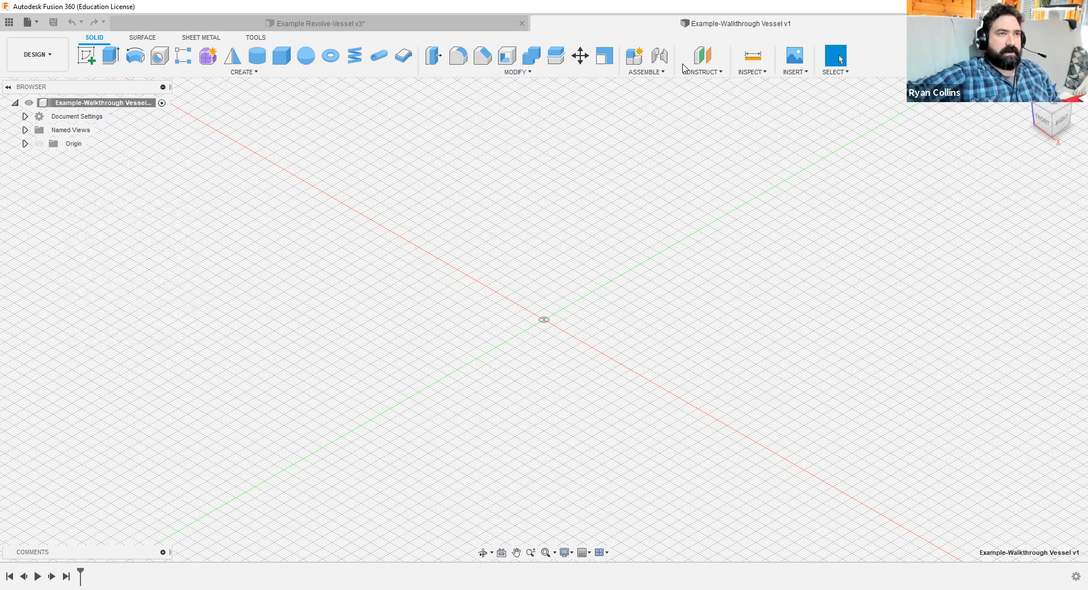
- Create an internal standard component named "Vessel" under the top-level design, with activation on creation enabled
click(648, 72)
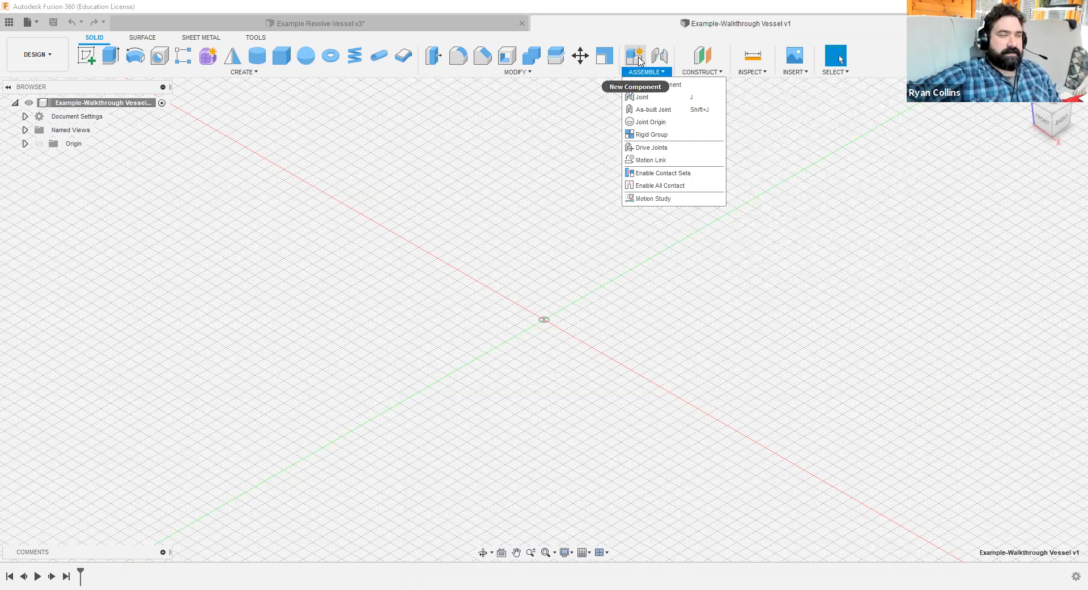
click(636, 57)
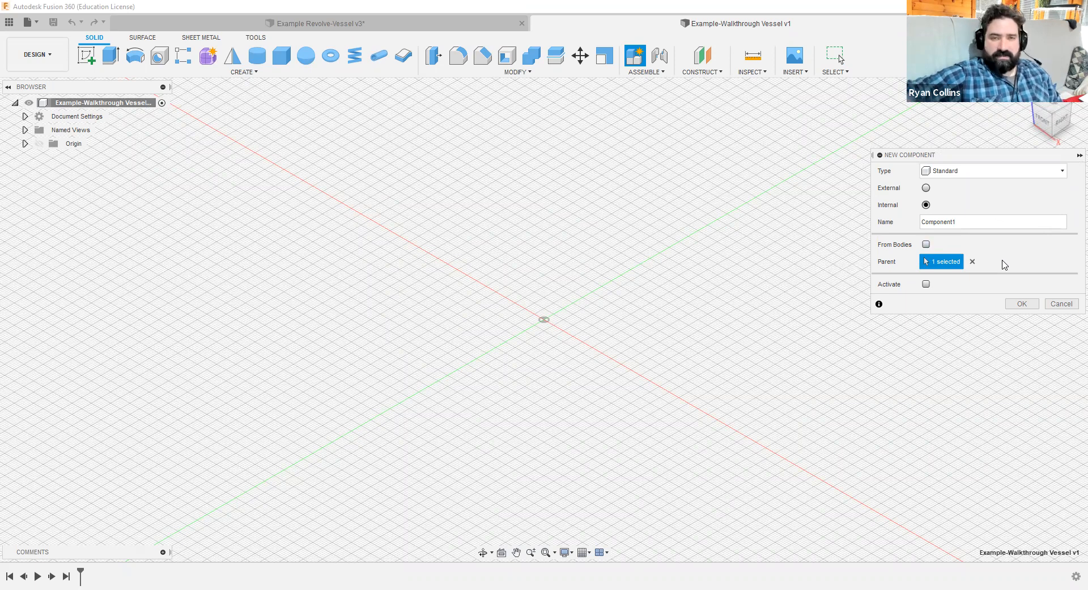
click(966, 174)
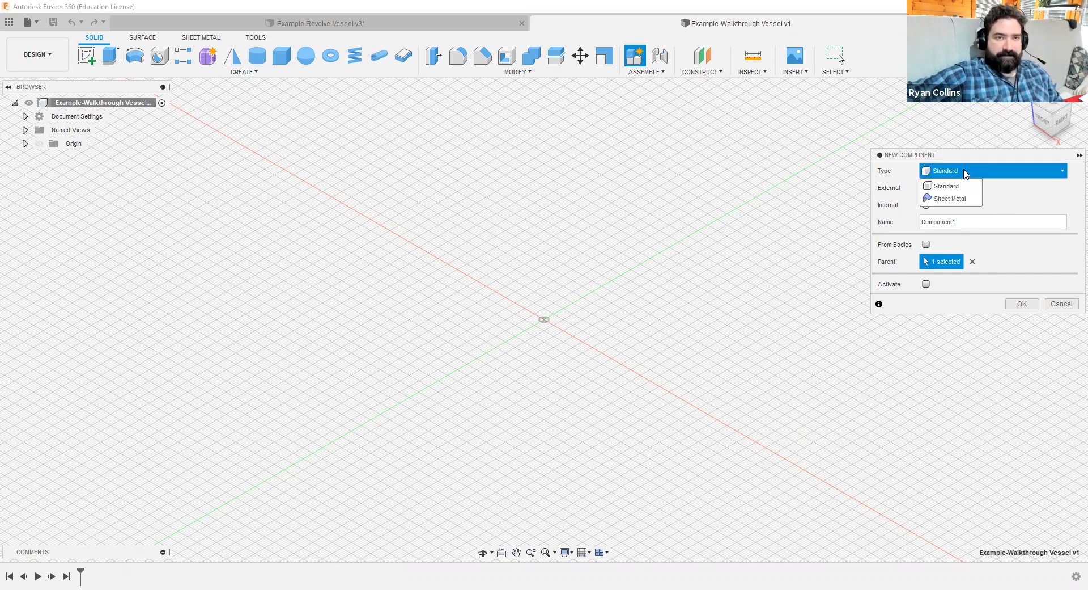
click(966, 173)
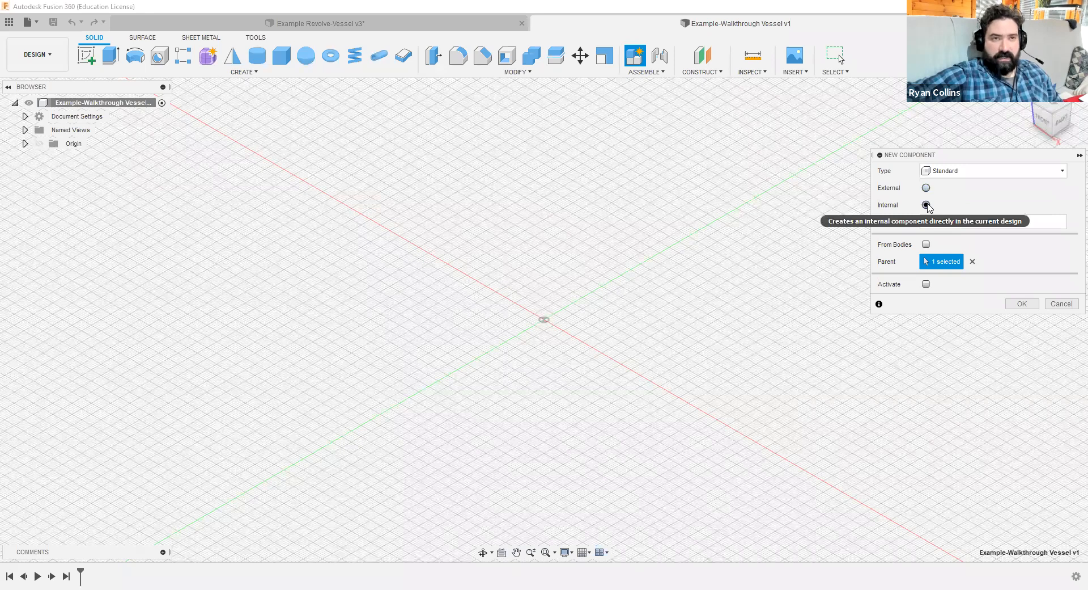
double_click(966, 223)
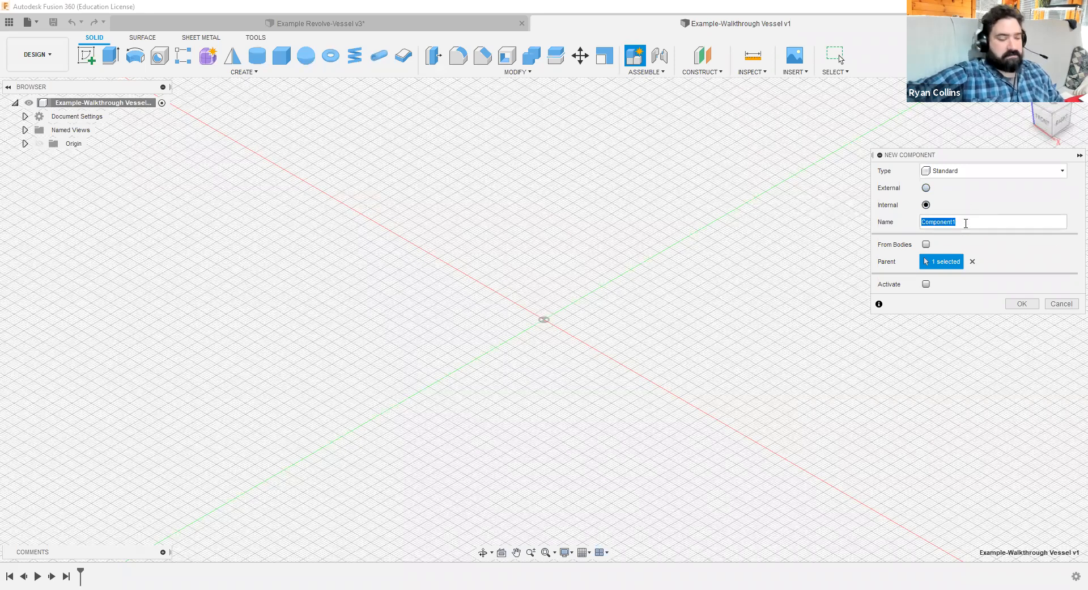
text(Vessel)
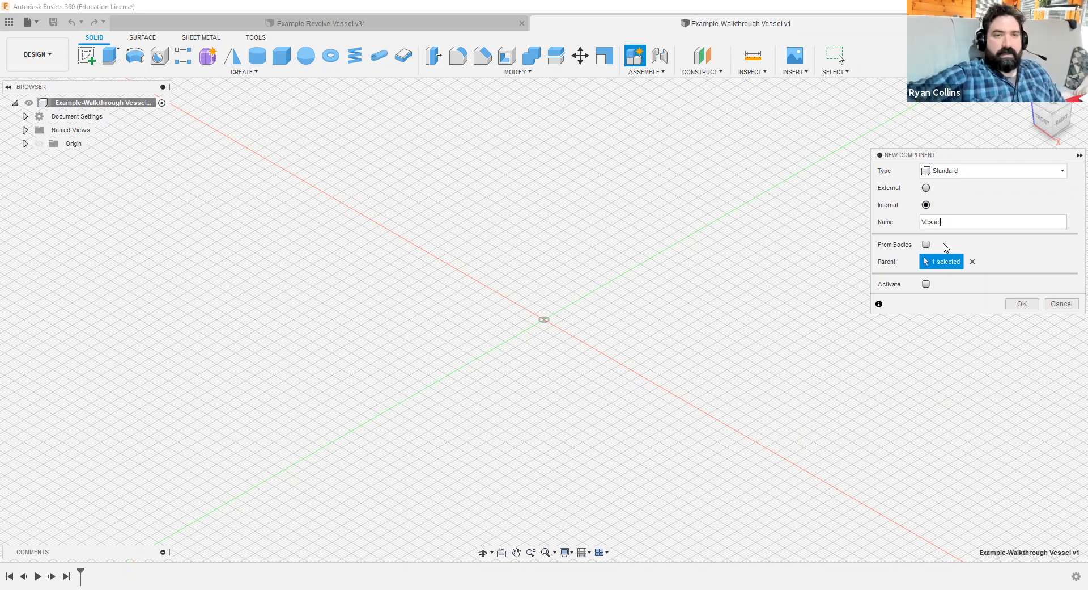
click(926, 284)
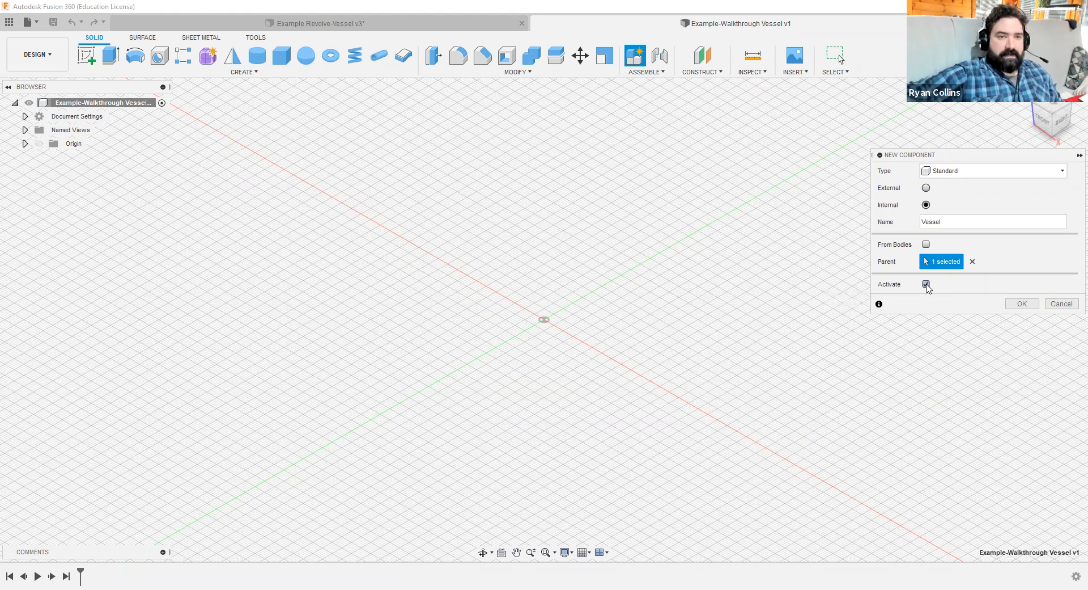
click(1022, 305)
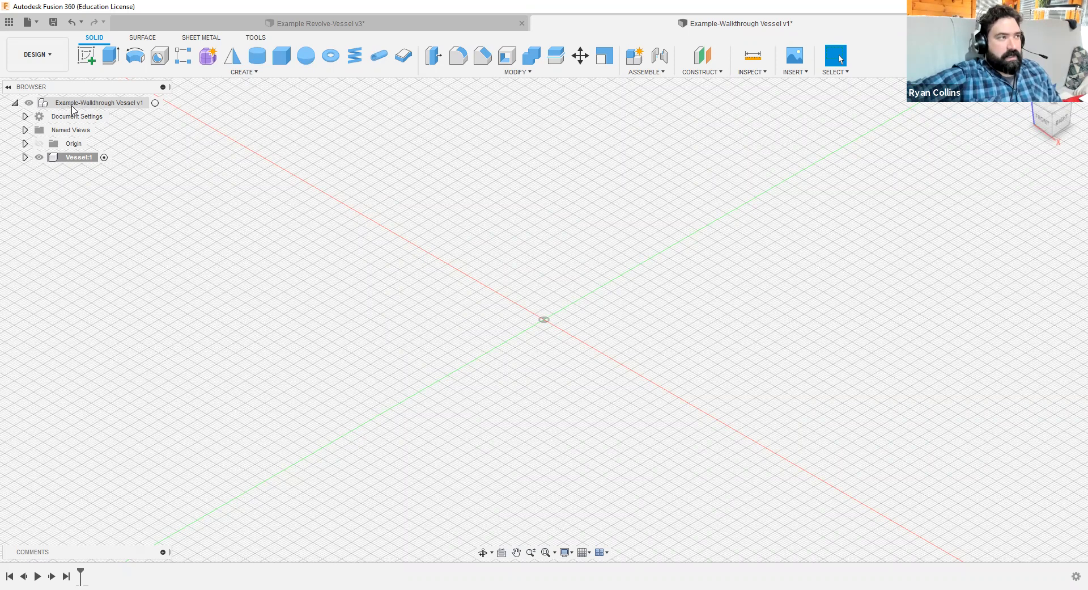
- Activate the top-level design and return activation to the Vessel component
click(156, 103)
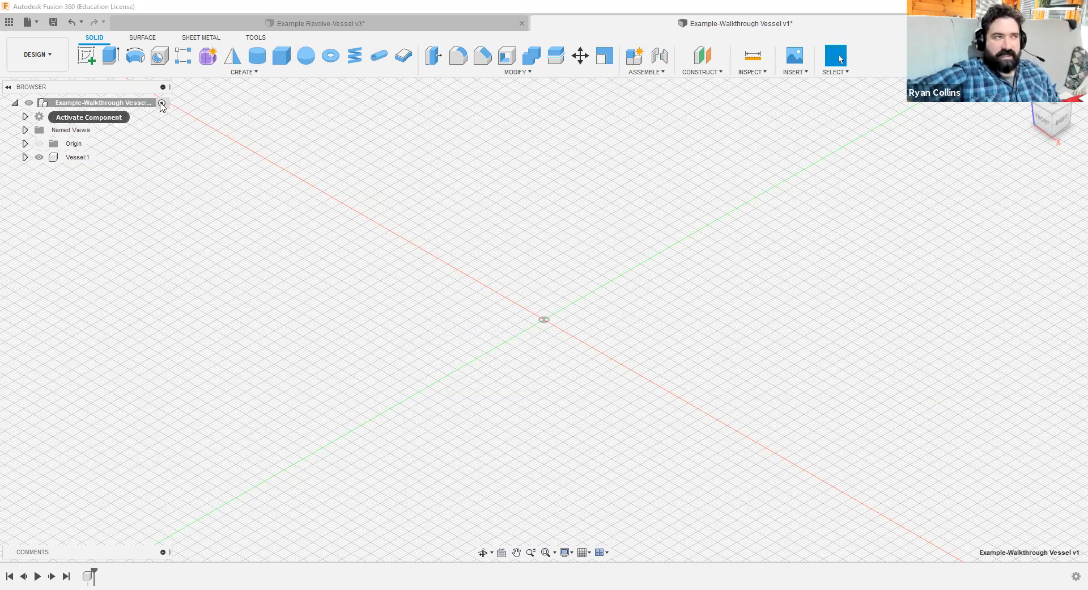
click(74, 159)
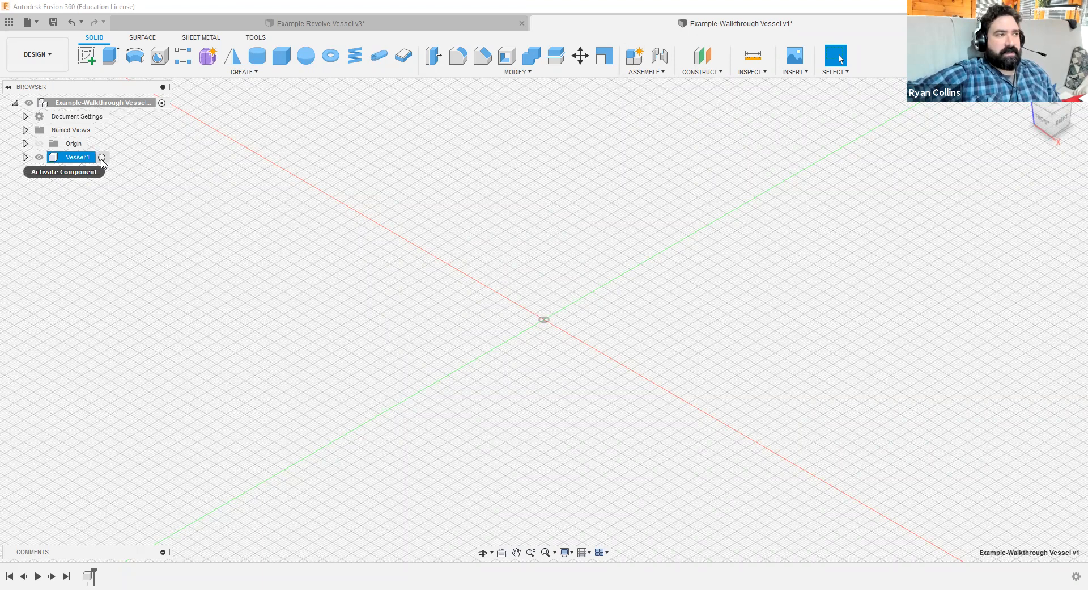
click(103, 159)
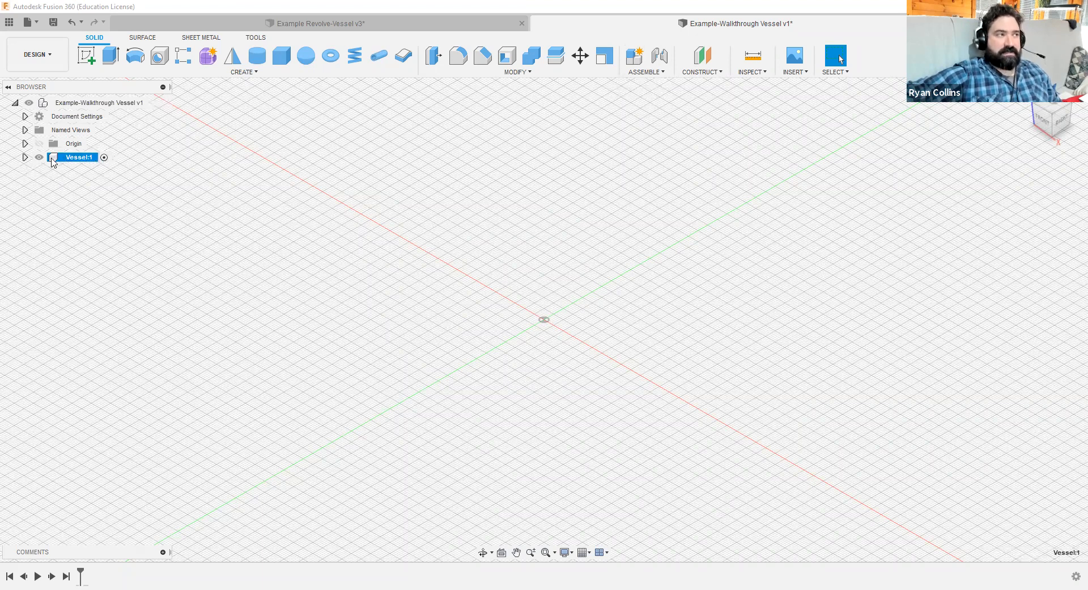
- Try adding a standard internal component nested inside the Vessel component, and undo its creation
click(640, 67)
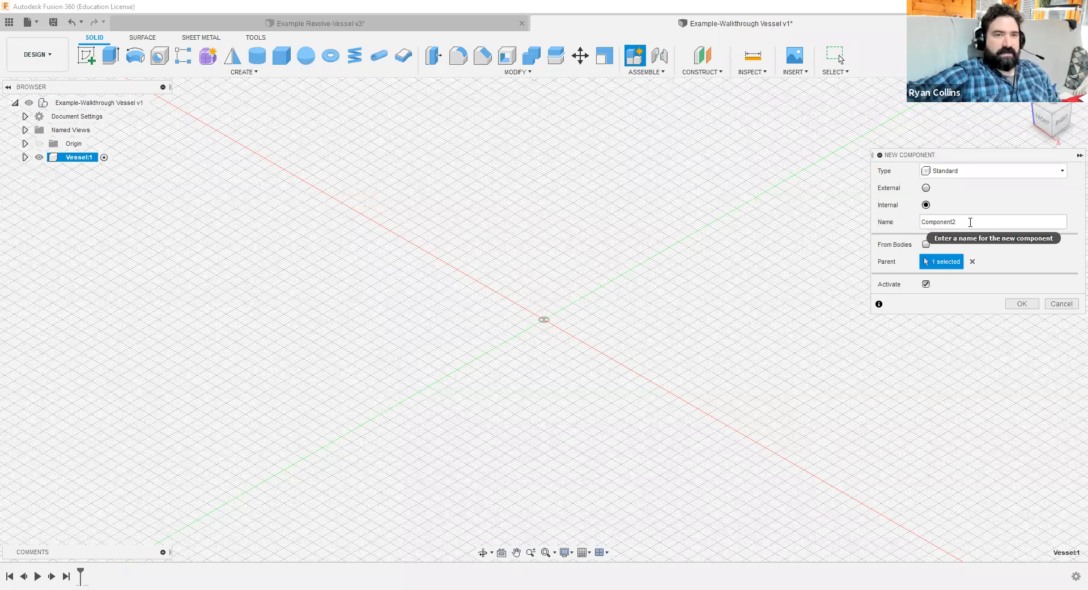
click(1022, 304)
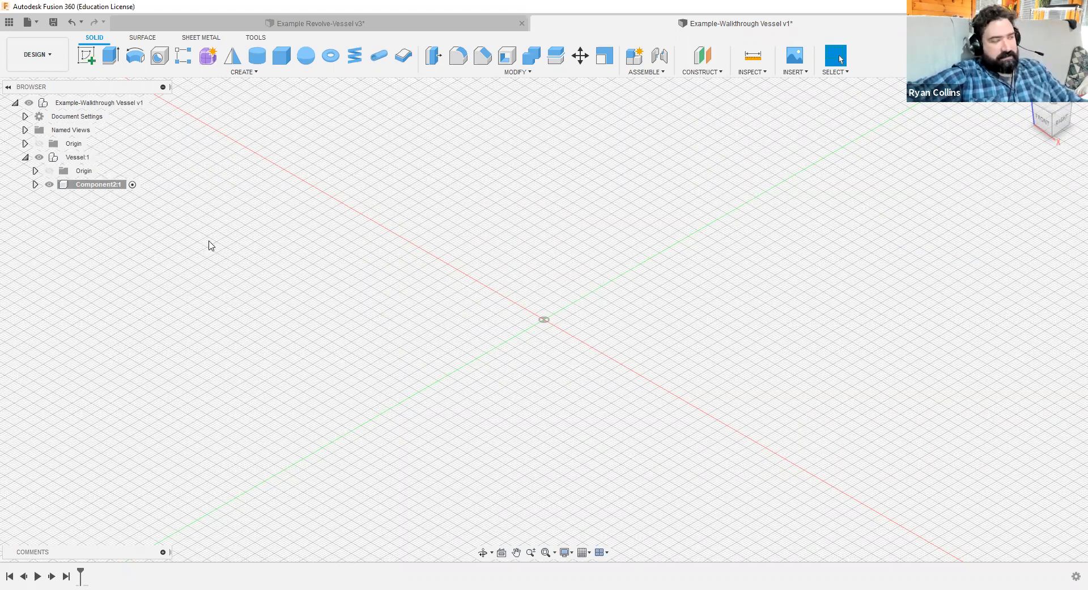
key(ctrl+z)
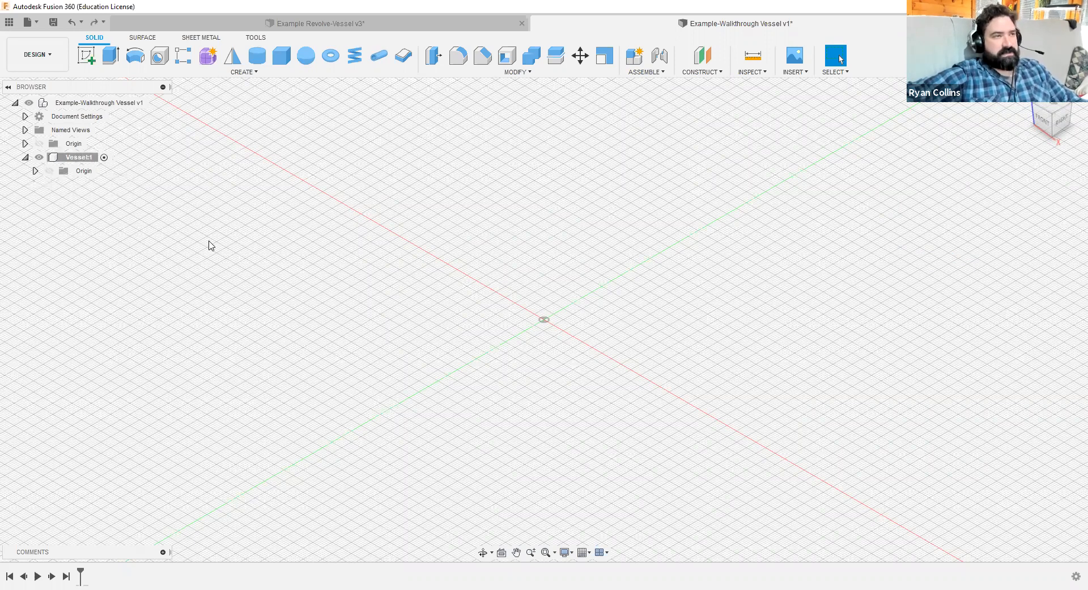
- Activate the top-level design and create an internal standard component named "Dish" in it without activating the new component
click(155, 103)
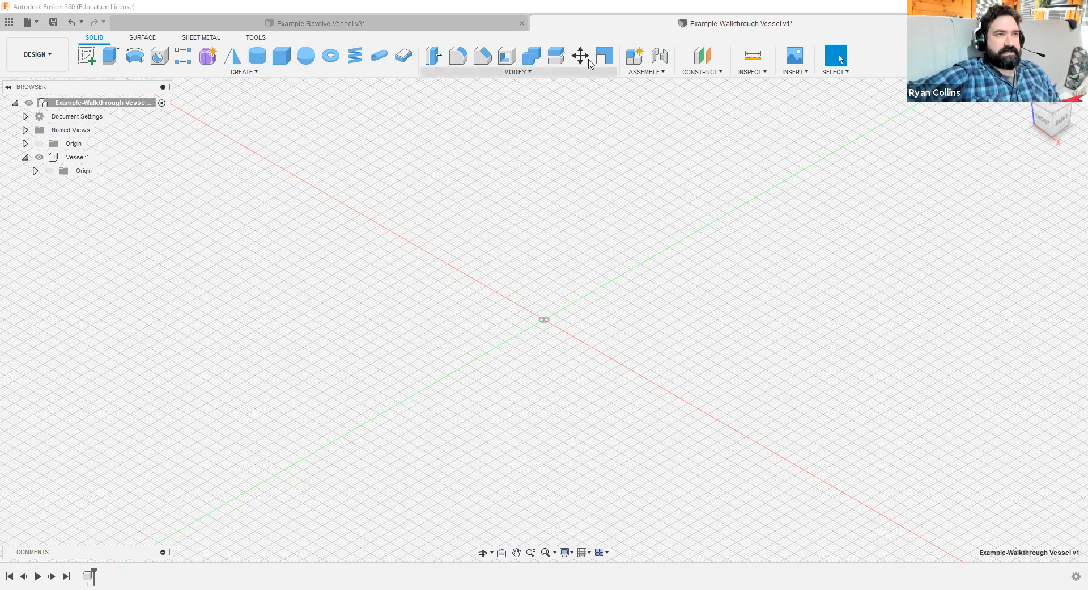
click(635, 56)
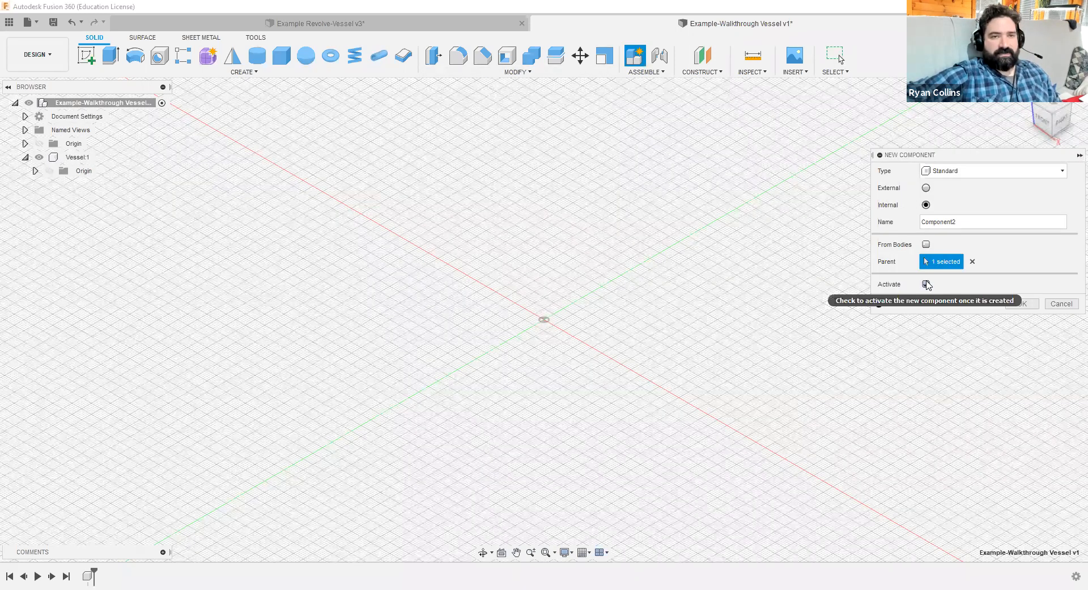
click(926, 284)
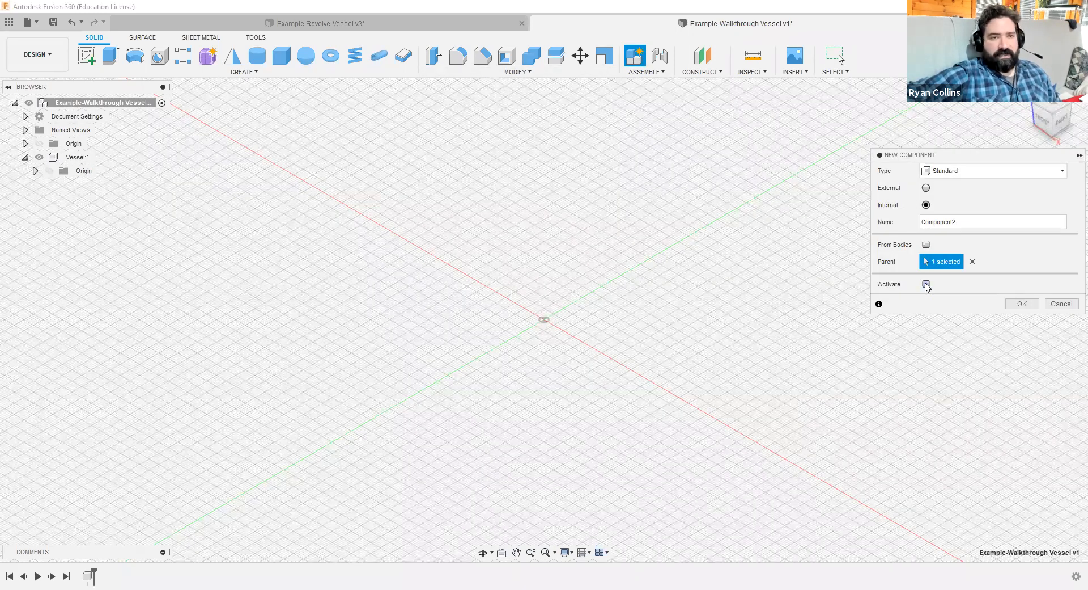
double_click(959, 223)
text(Dish)
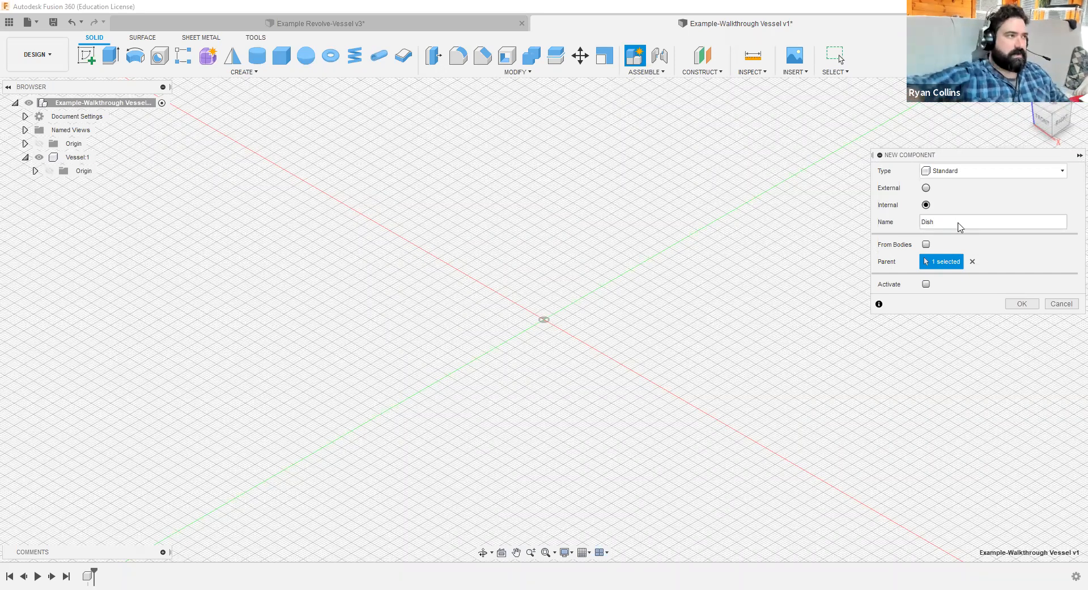
key(Return)
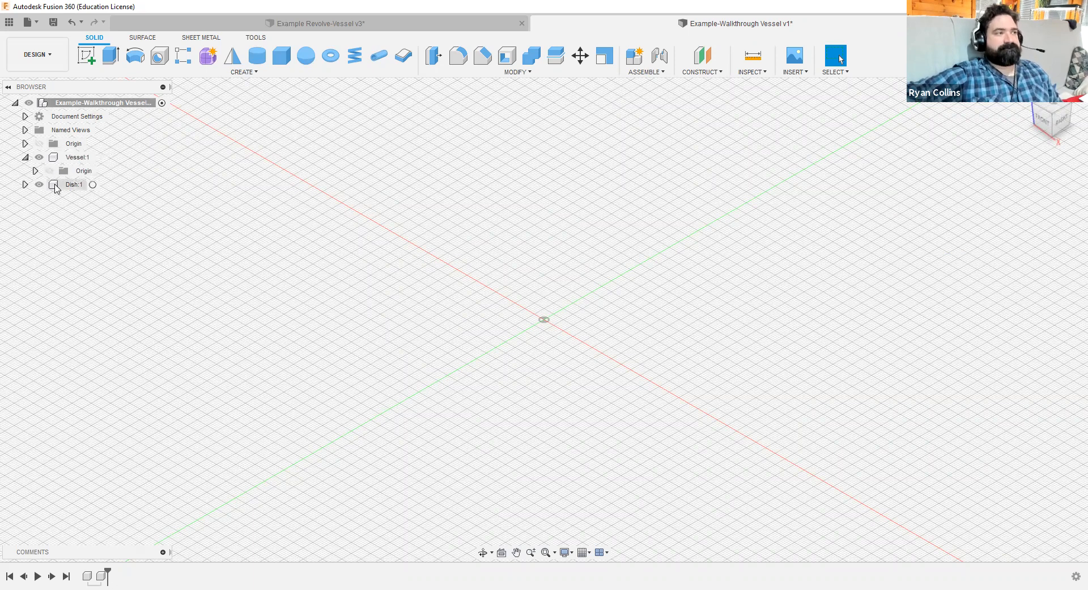
- Activate the Vessel component and start a sketch on its front (XZ) plane, viewed from the front
click(91, 157)
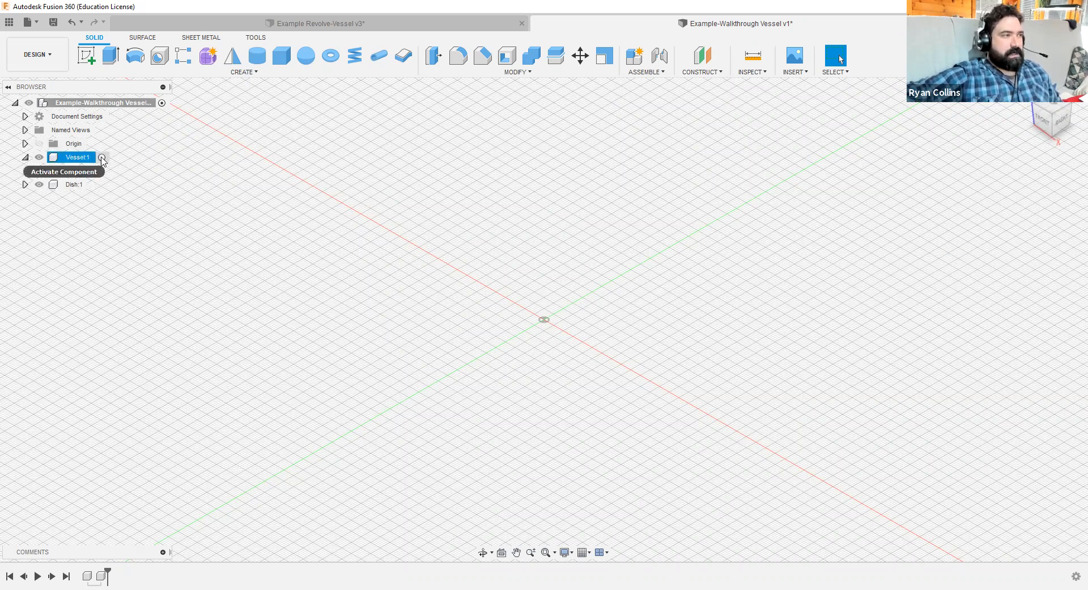
click(102, 159)
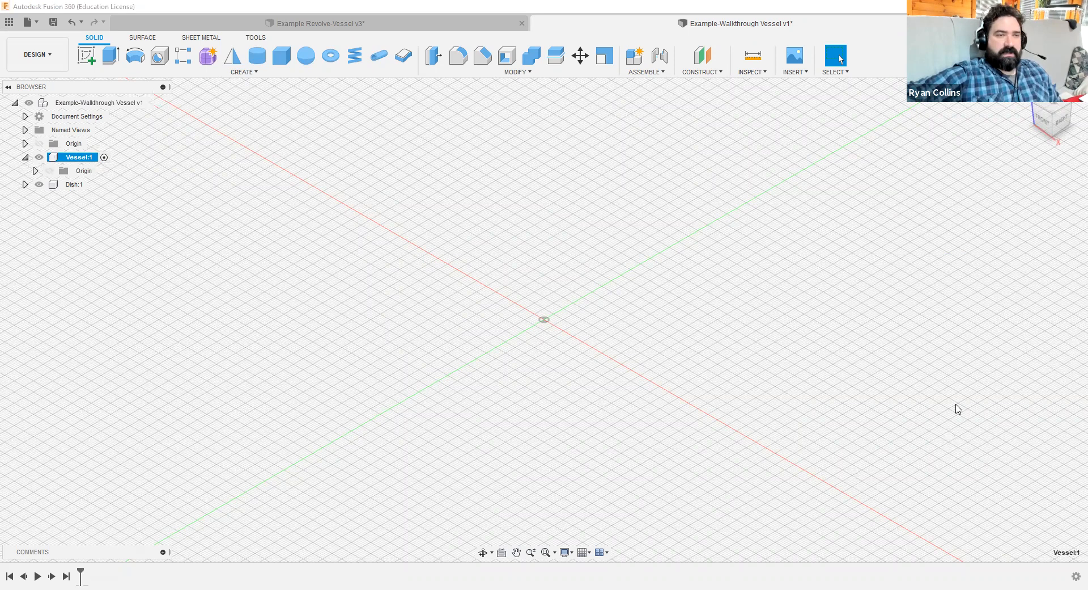
click(88, 57)
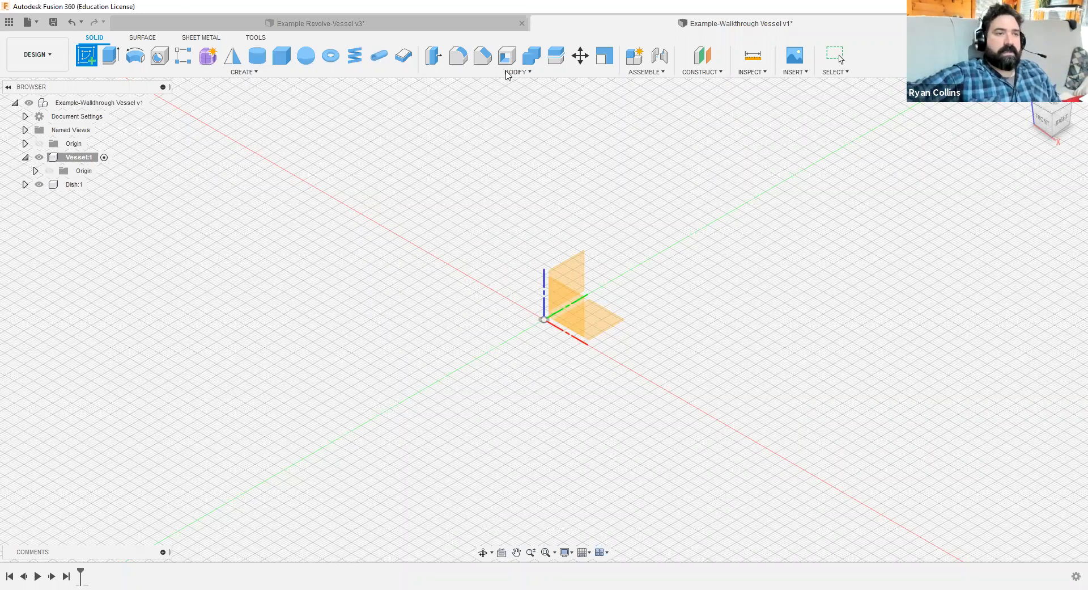
click(570, 304)
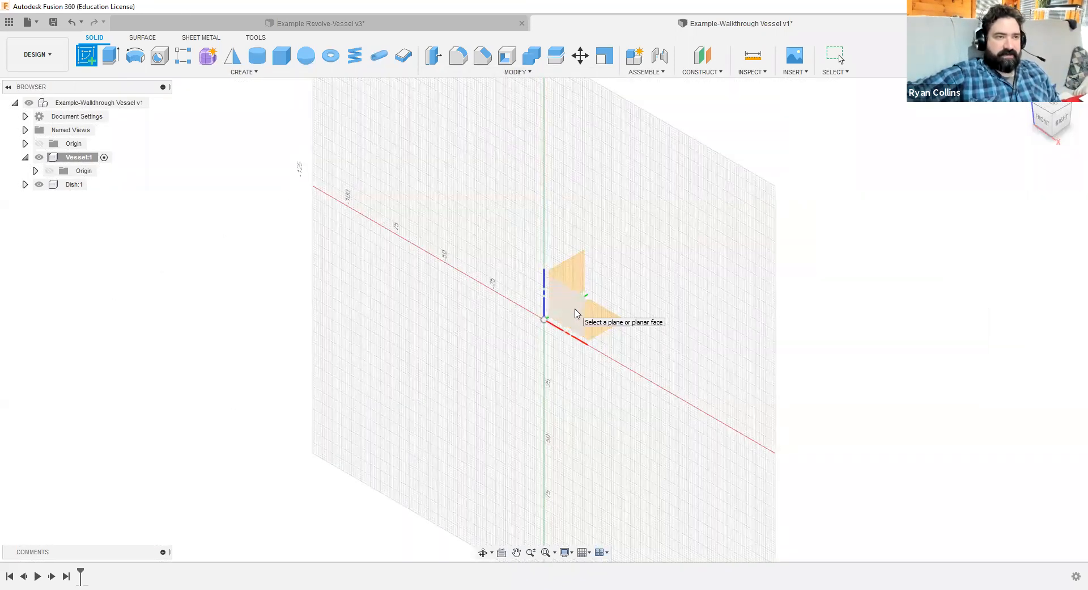
click(576, 313)
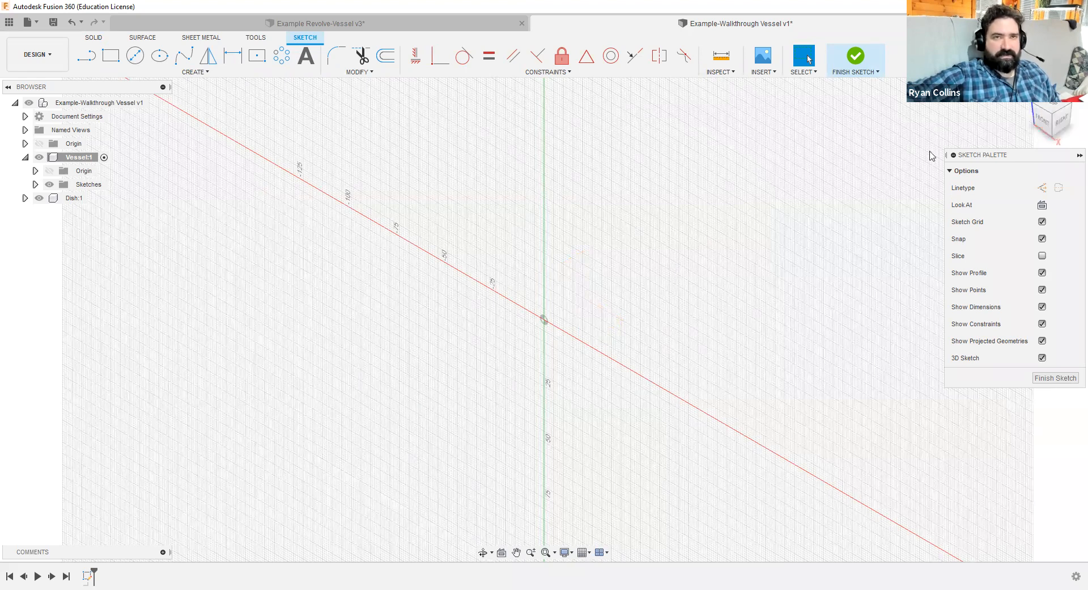
click(1048, 124)
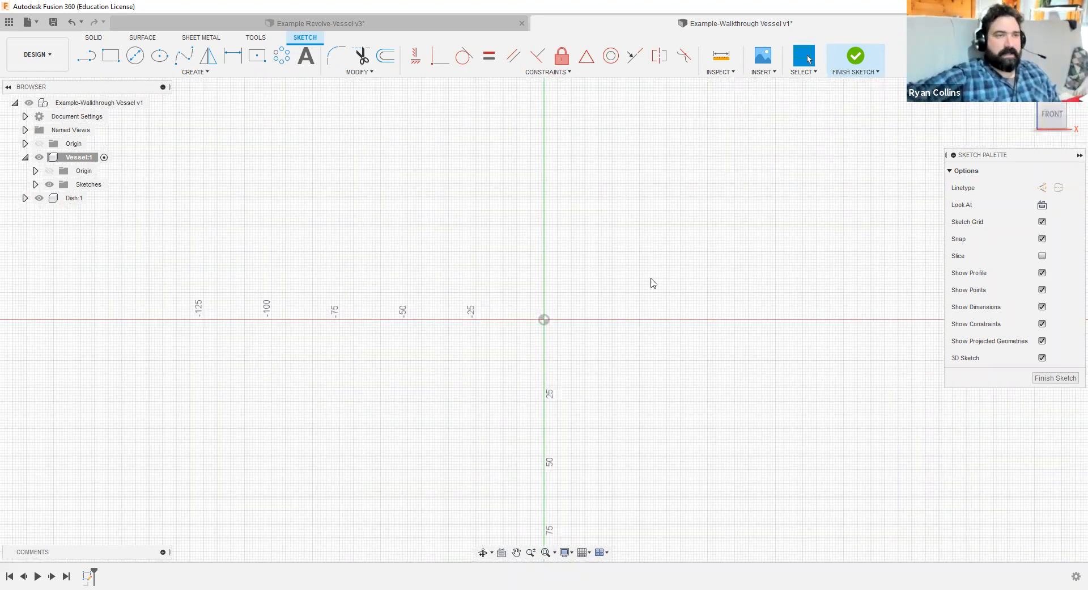
middle_drag(620, 329, 500, 480)
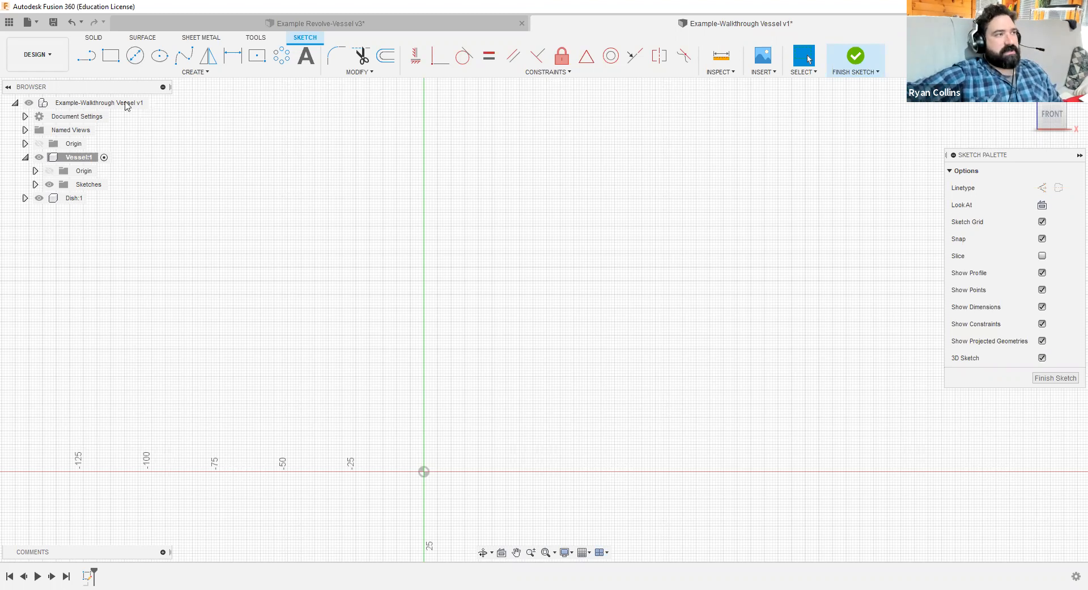
- Draw a two-point rectangle up from the origin, 50 mm wide and 120 mm high
click(111, 56)
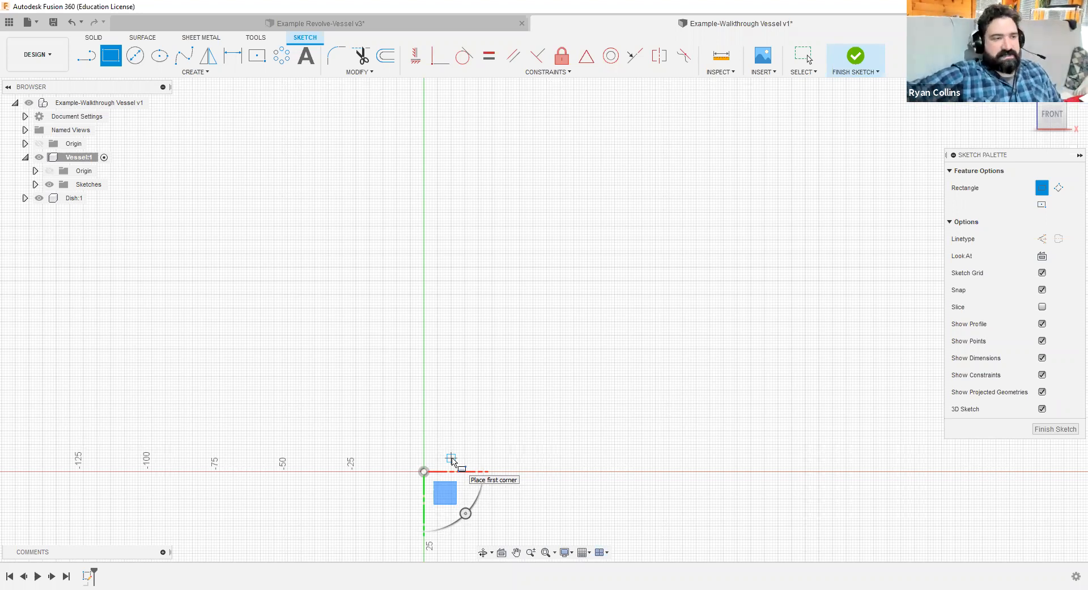
click(424, 471)
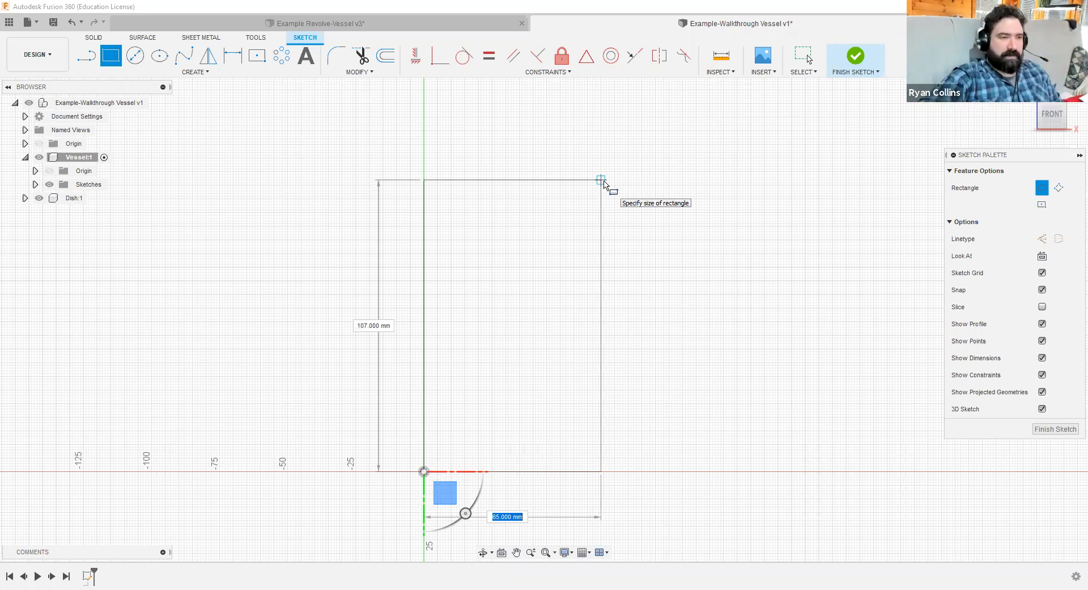
text(50)
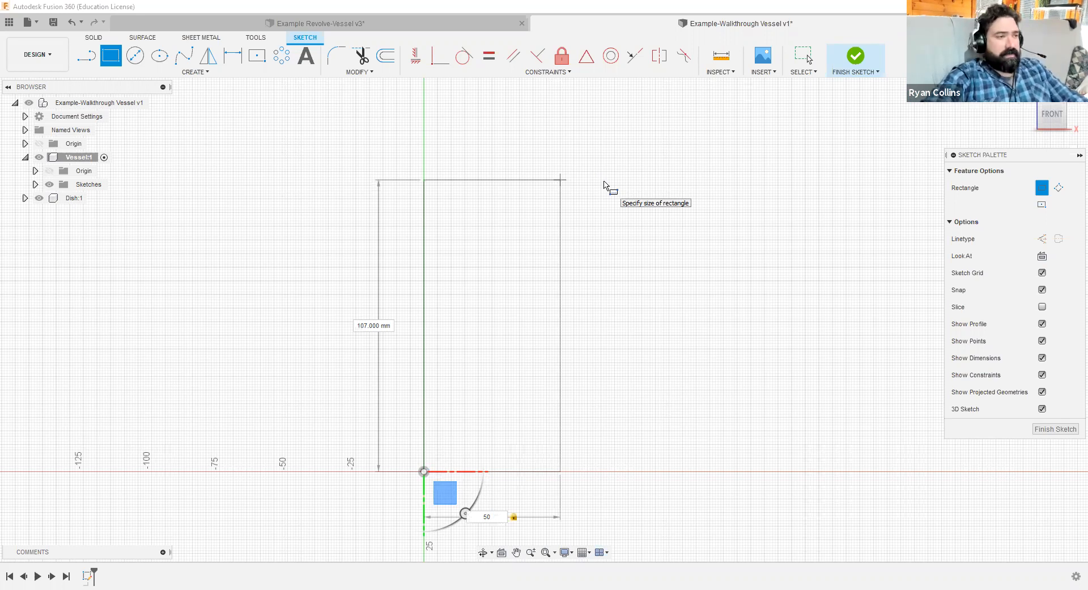
key(Tab)
text(120)
key(Return)
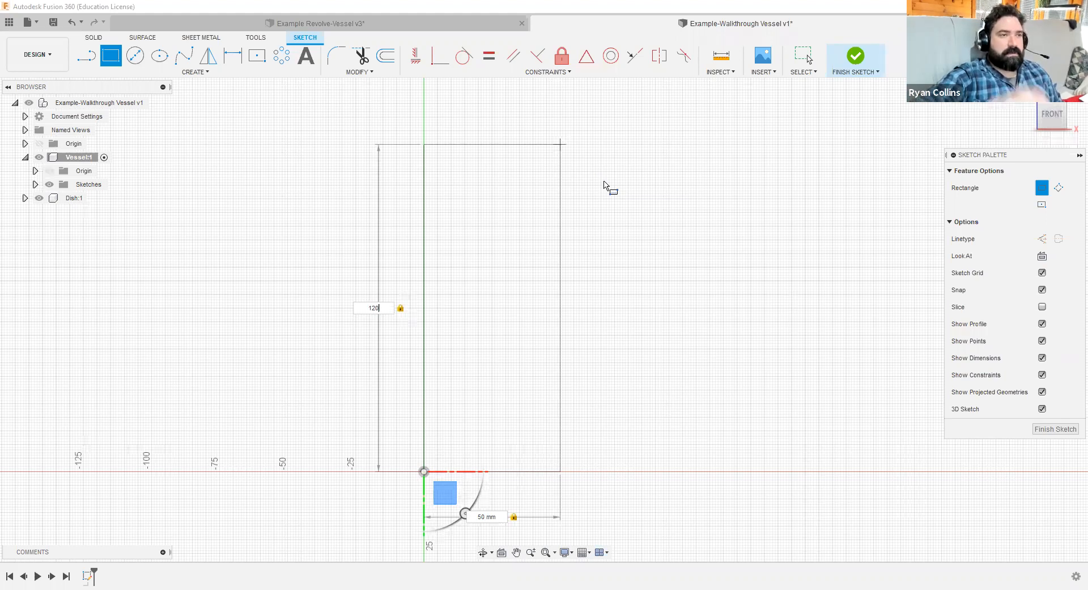
key(Return)
key(Escape)
- Convert all four edges of the rectangle to construction lines and finish the sketch
double_click(560, 196)
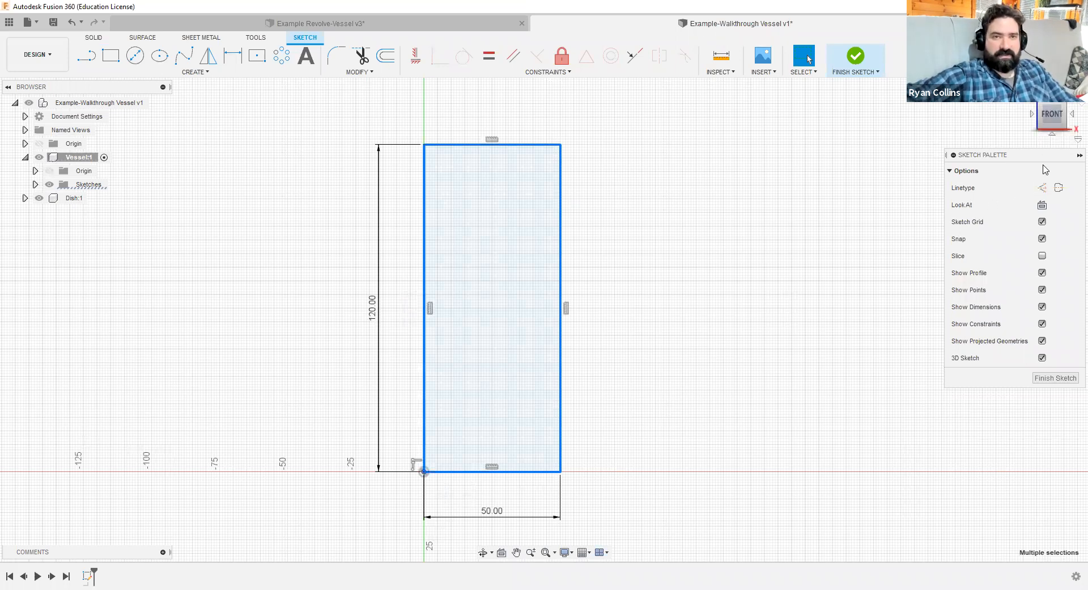
click(1043, 188)
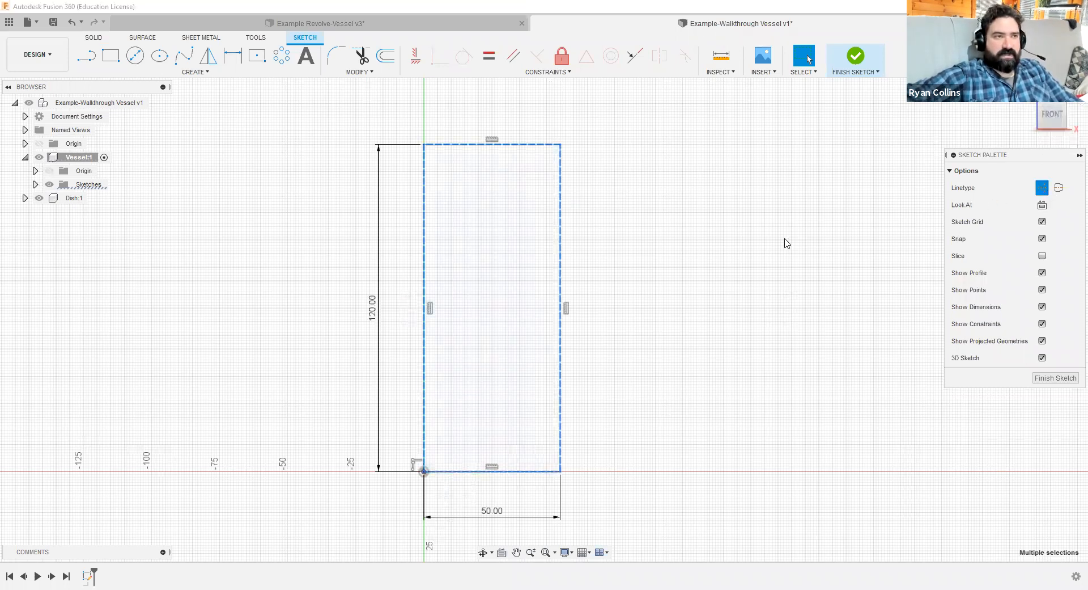
click(785, 238)
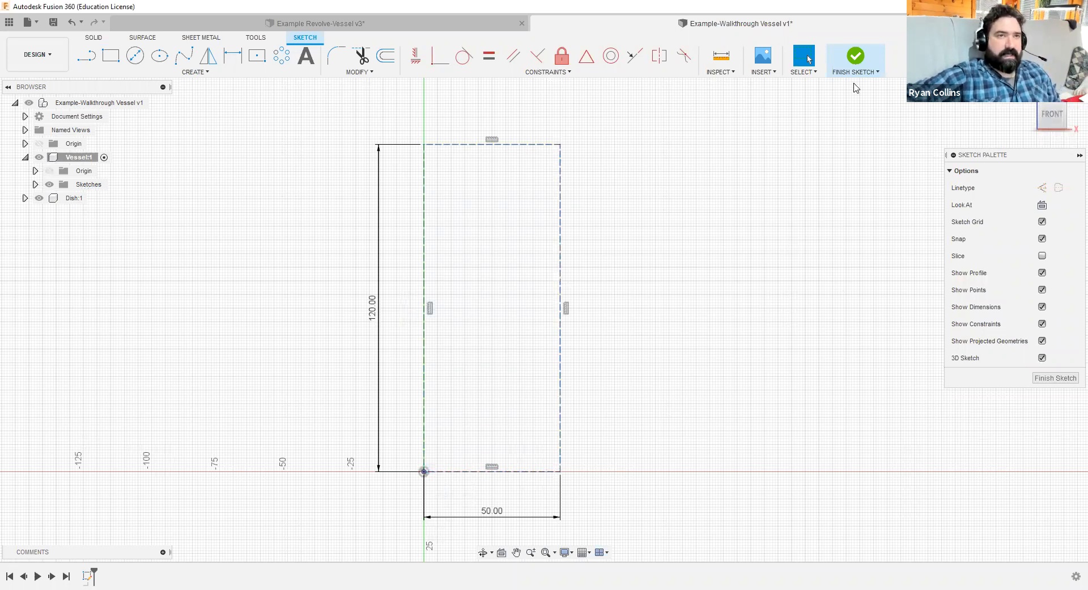
click(856, 59)
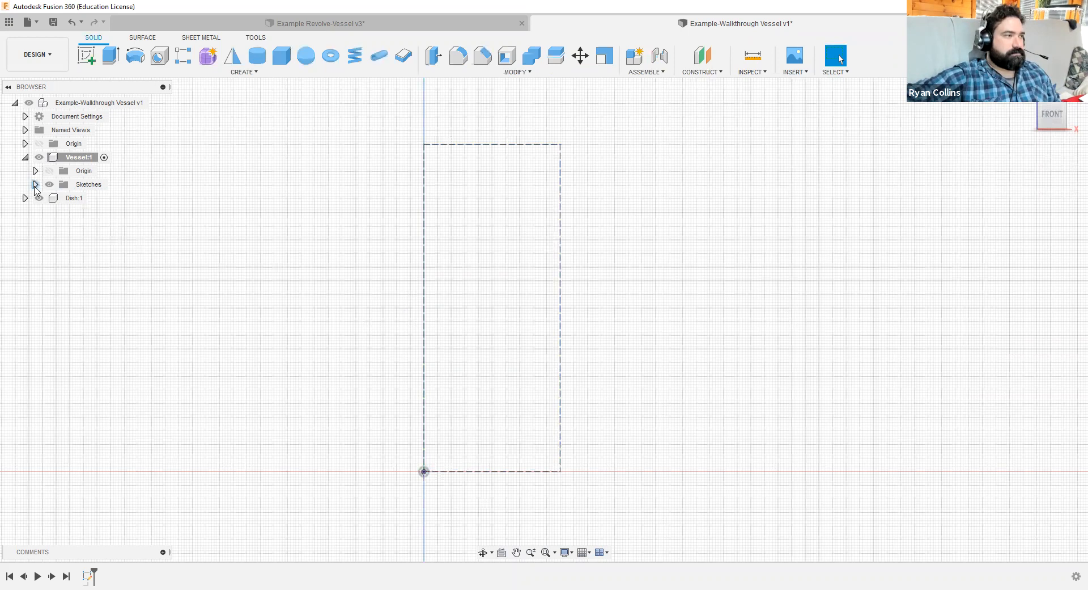
- Rename the Vessel component's rectangle sketch to "Size Template"
double_click(104, 198)
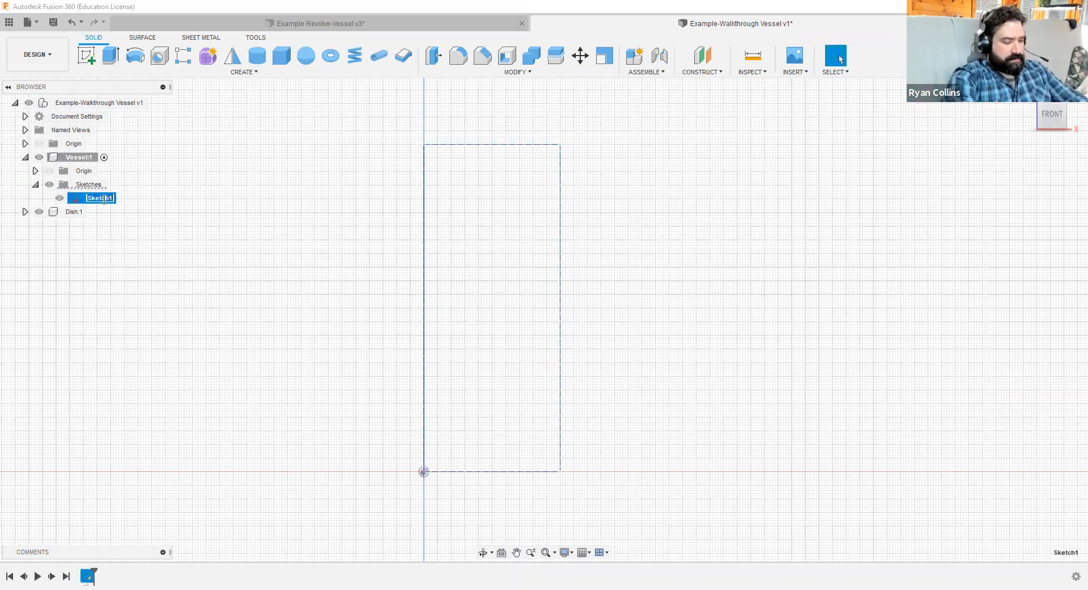
text(Size Template)
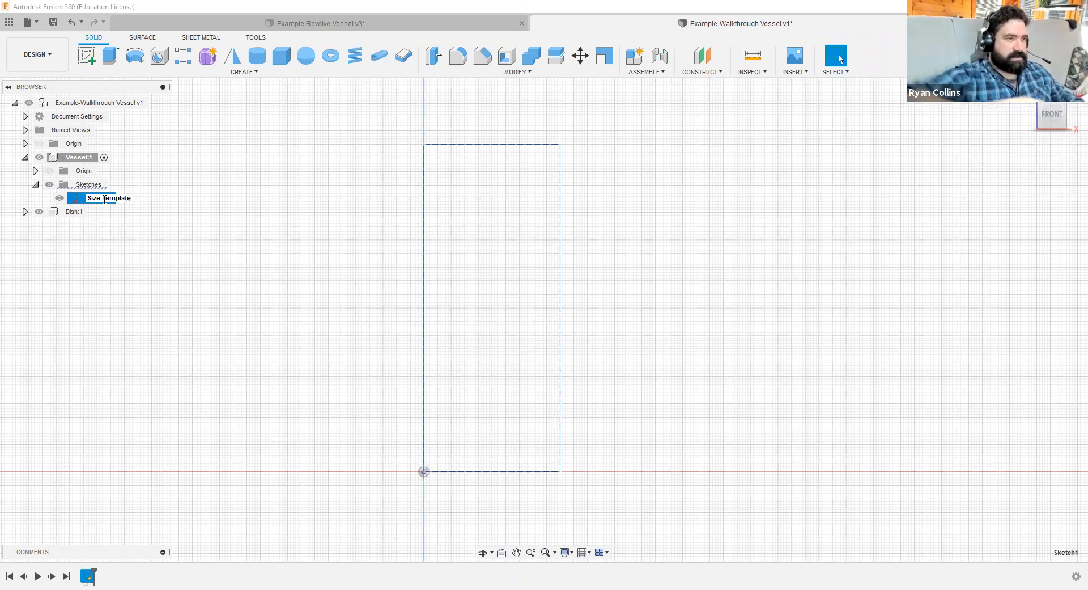
key(Return)
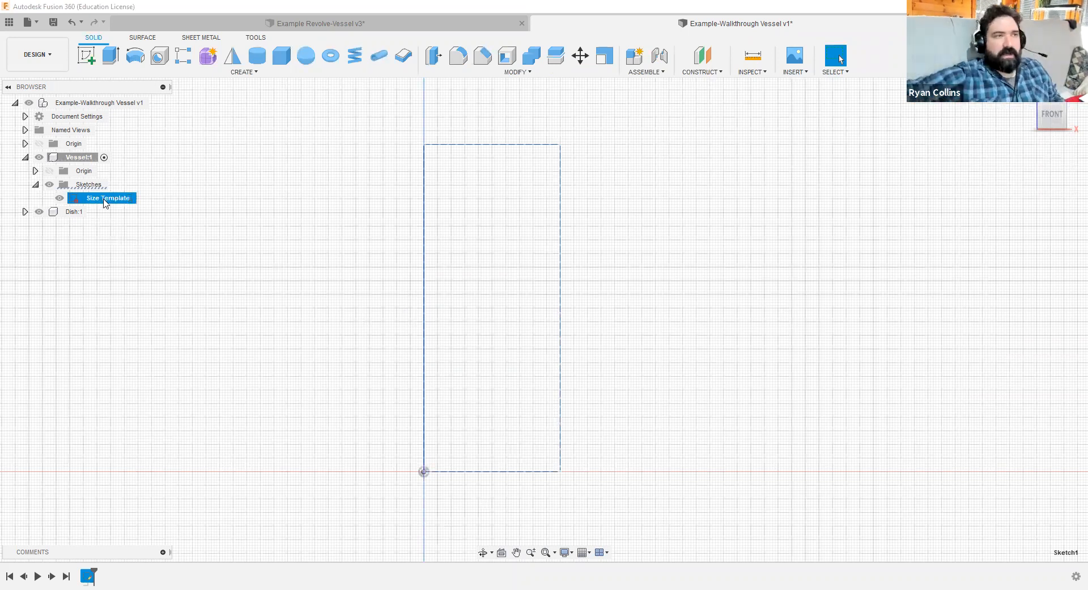
click(721, 413)
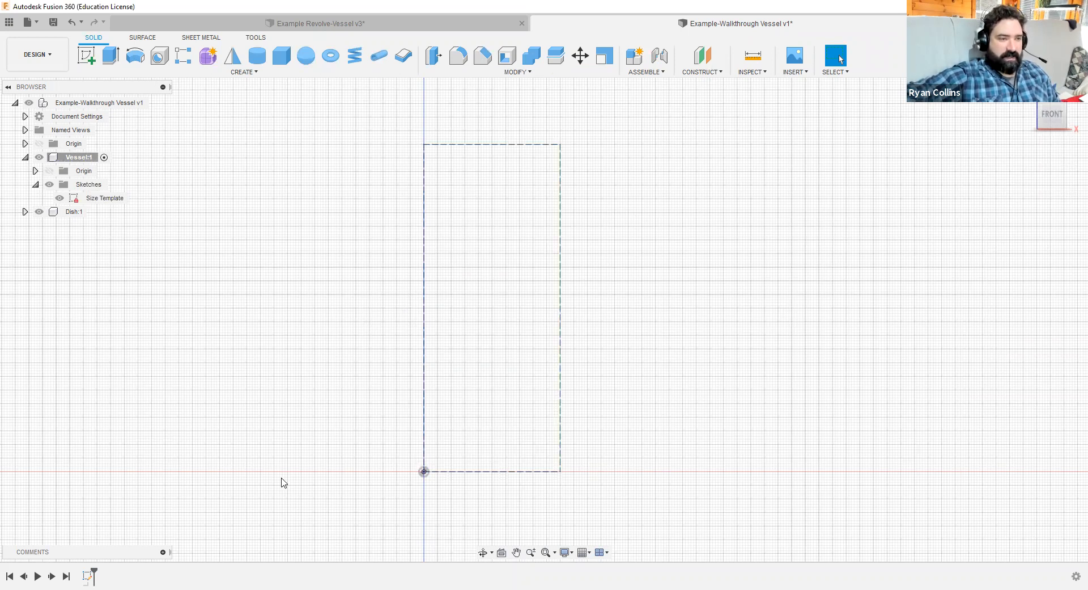
- In a new front-plane sketch, draw a five-point fit point spline from the origin along the template's base and outer side to just inside its upper outer corner
click(88, 56)
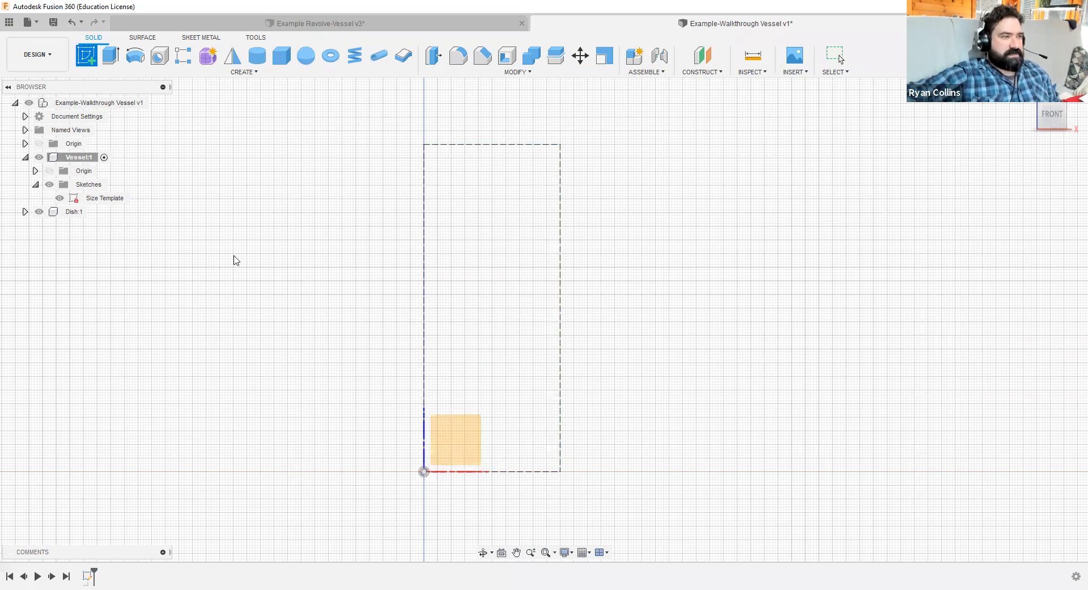
click(459, 432)
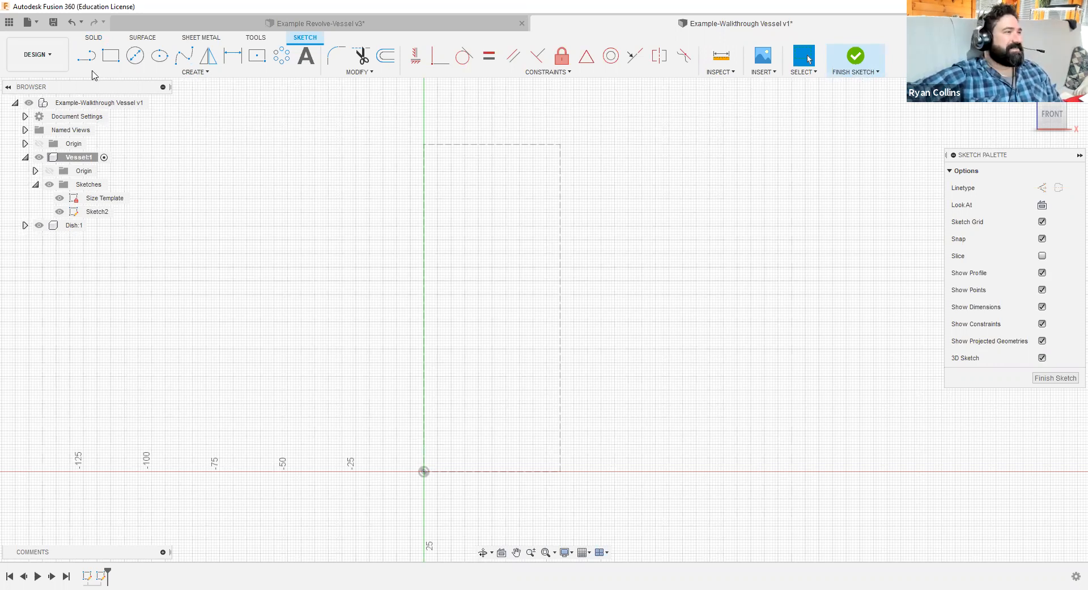
click(185, 57)
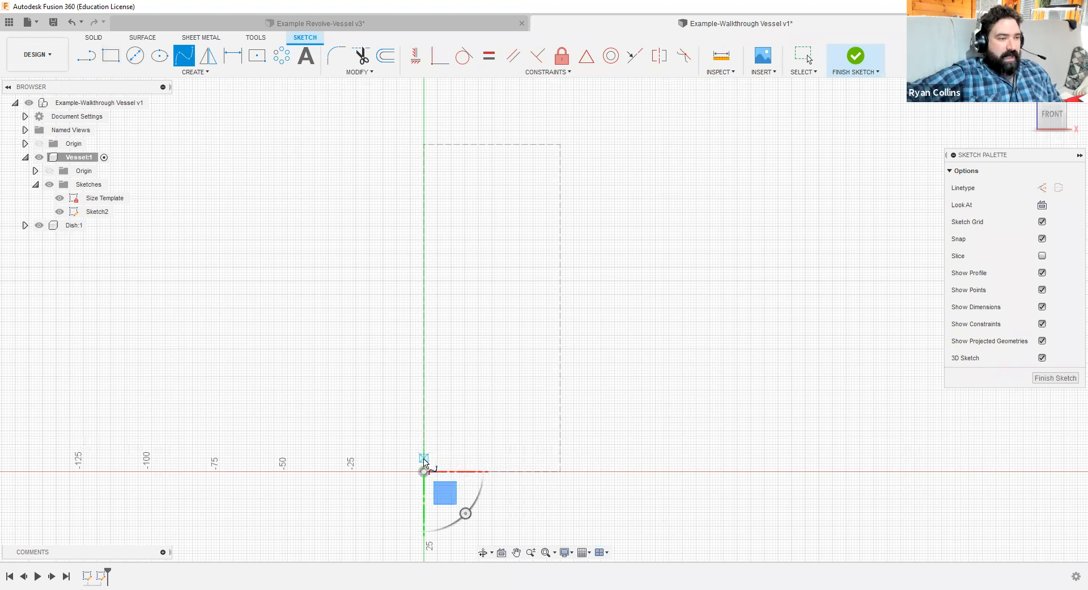
scroll(425, 471, up, 5)
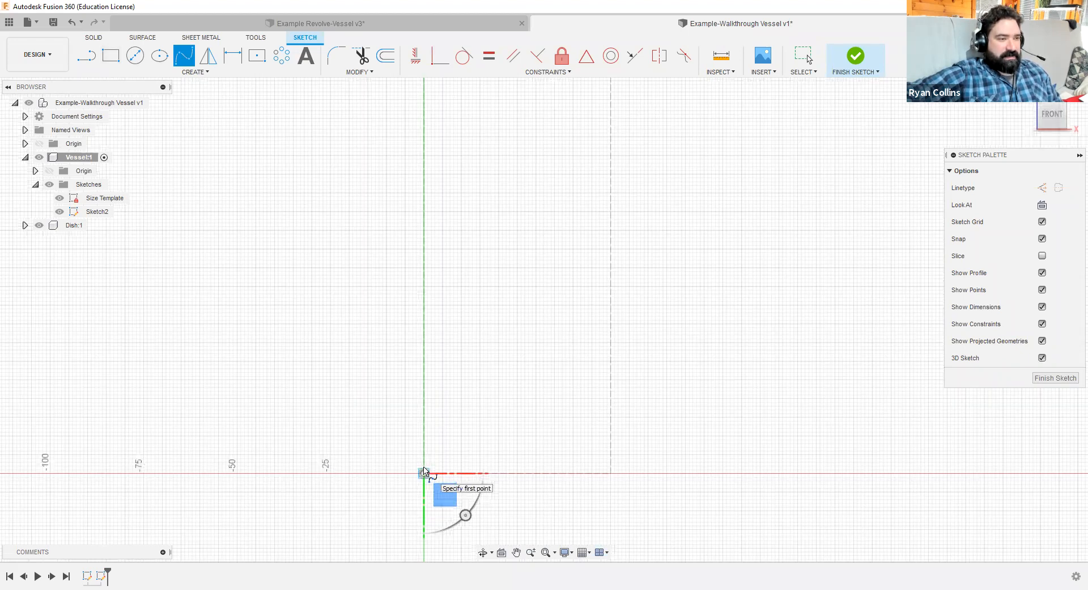
click(429, 368)
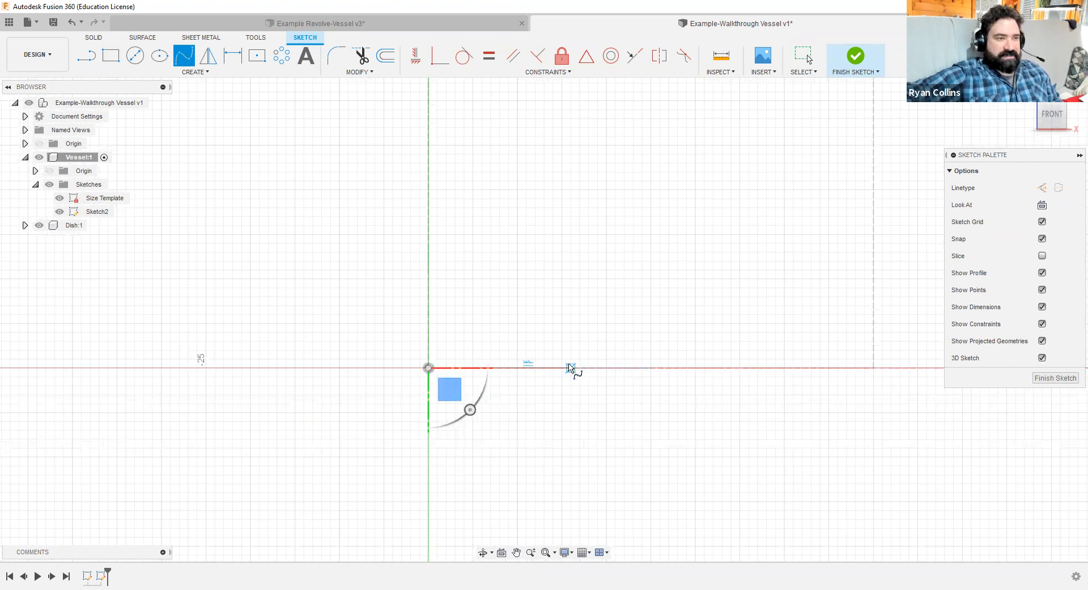
click(607, 359)
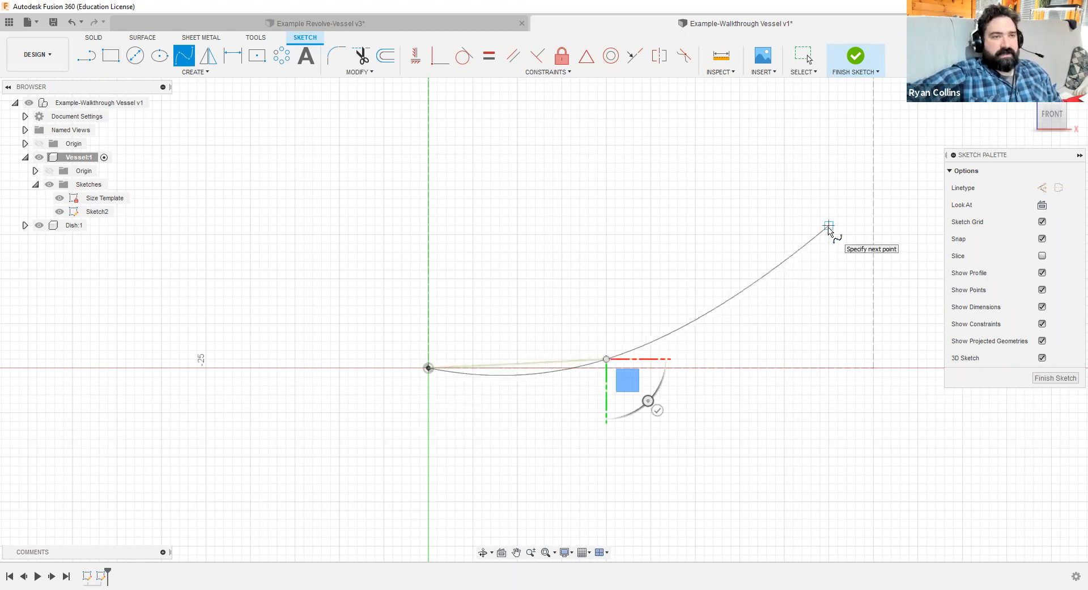
middle_drag(845, 127, 848, 187)
scroll(827, 359, up, 5)
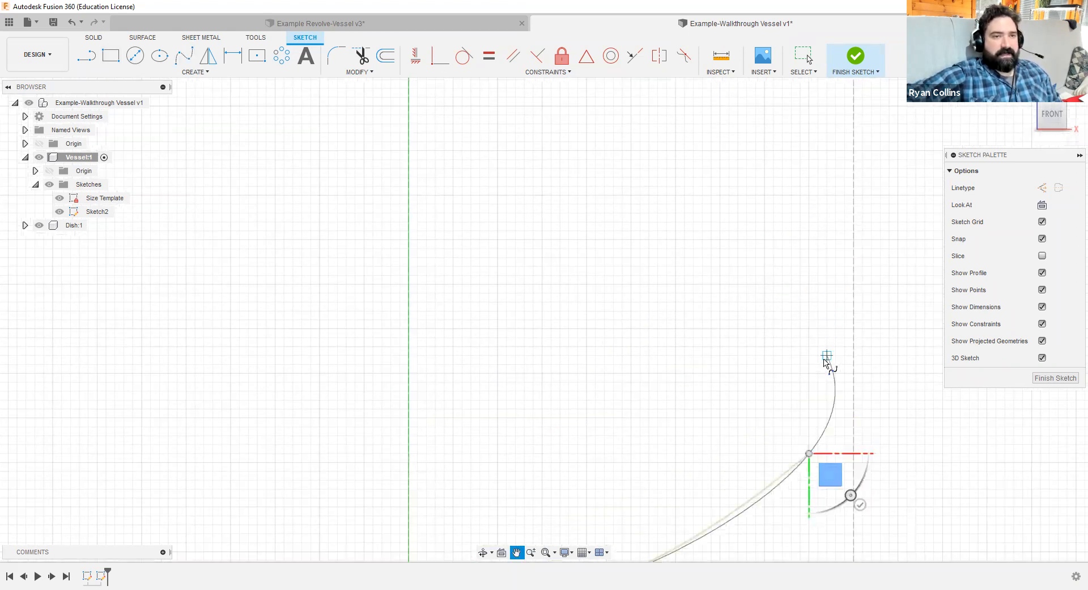
scroll(823, 361, down, 6)
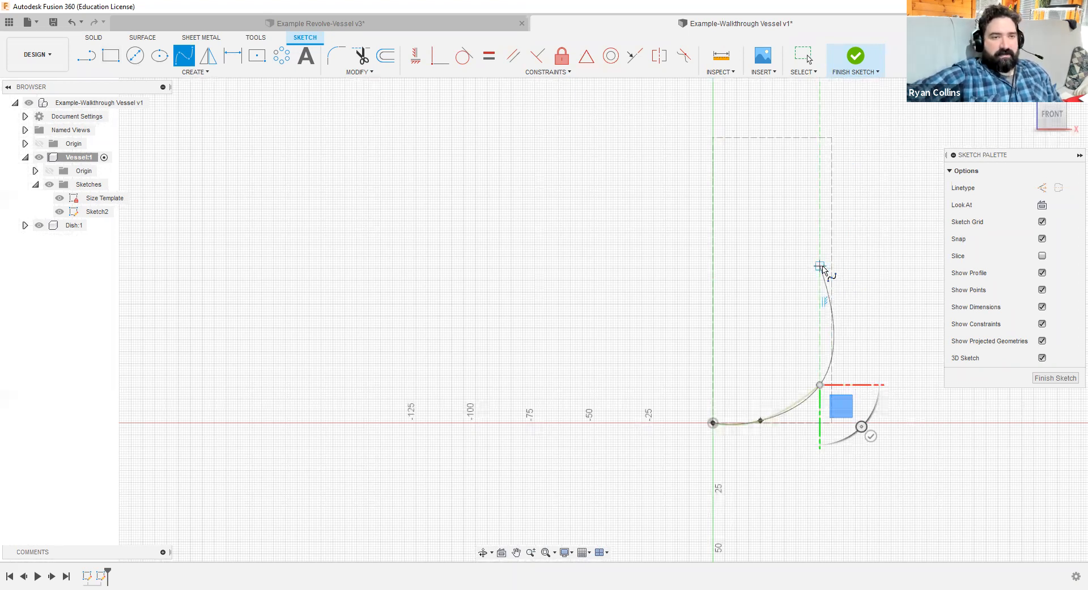
click(820, 266)
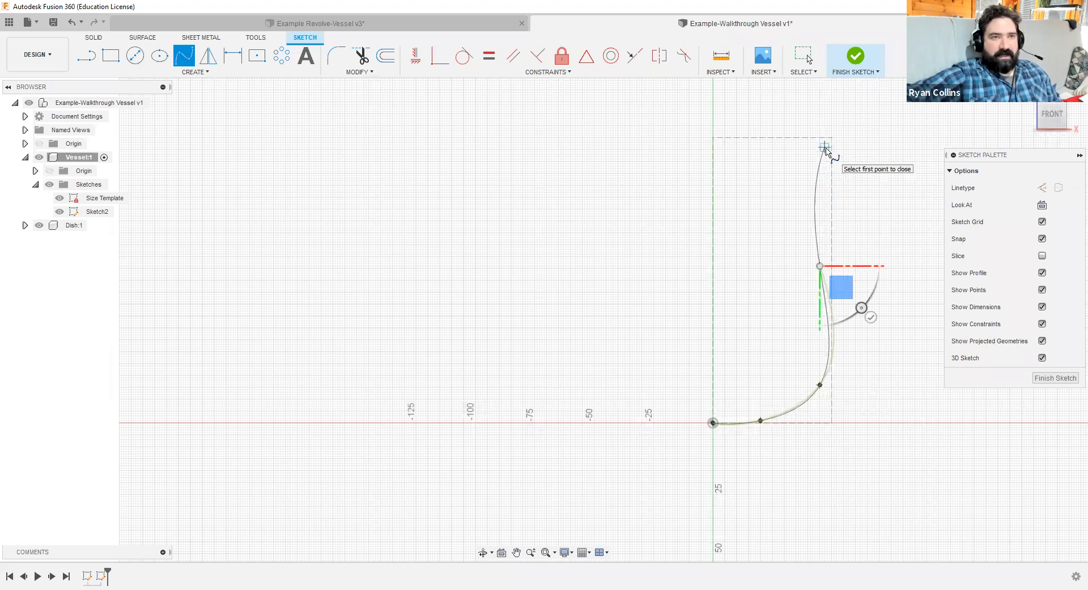
scroll(828, 152, up, 5)
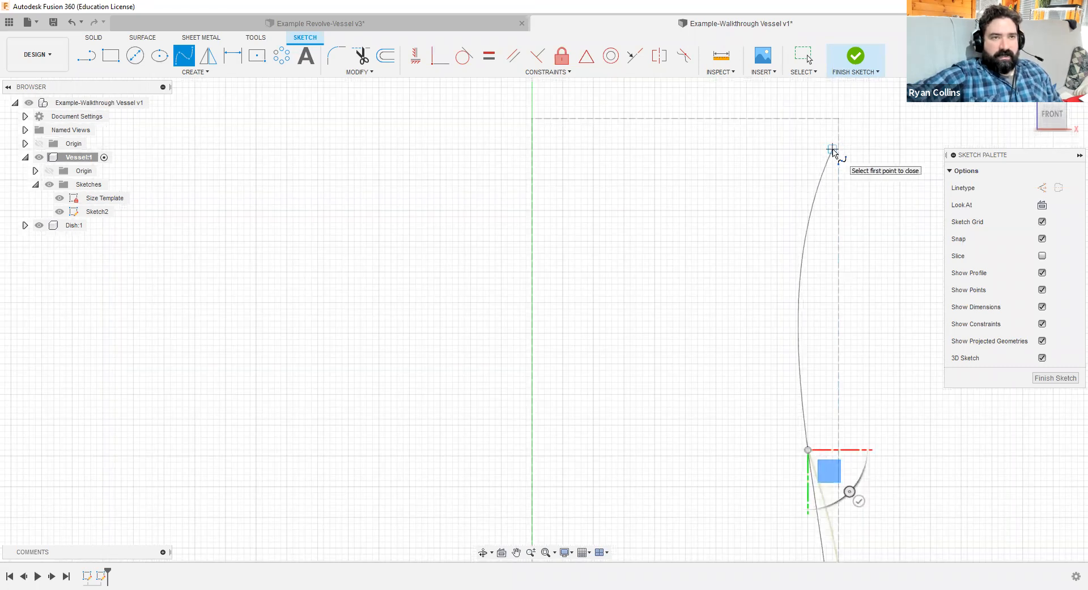
click(832, 150)
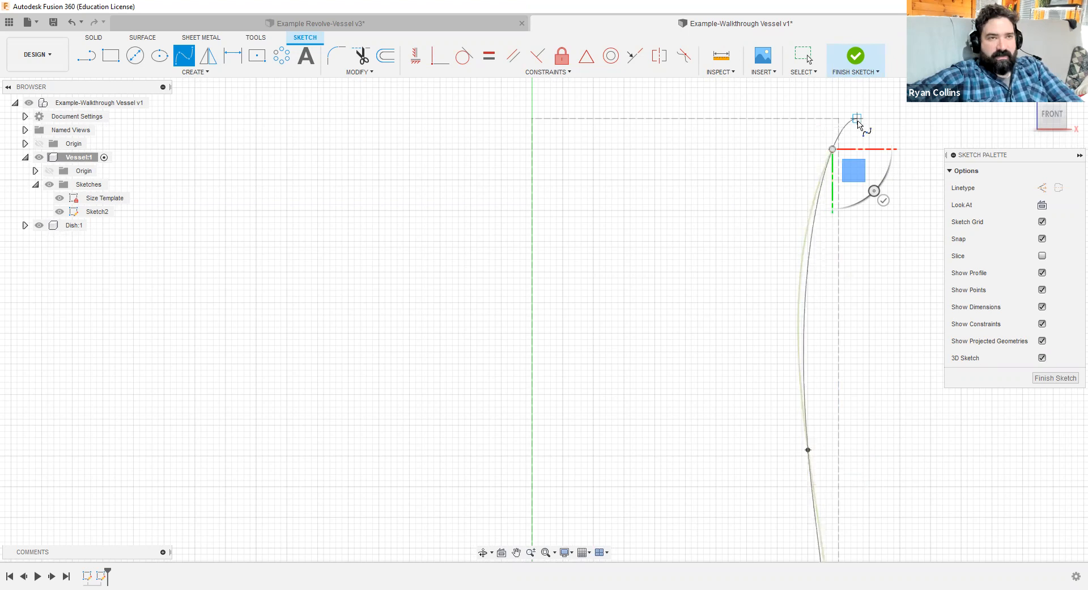
key(Escape)
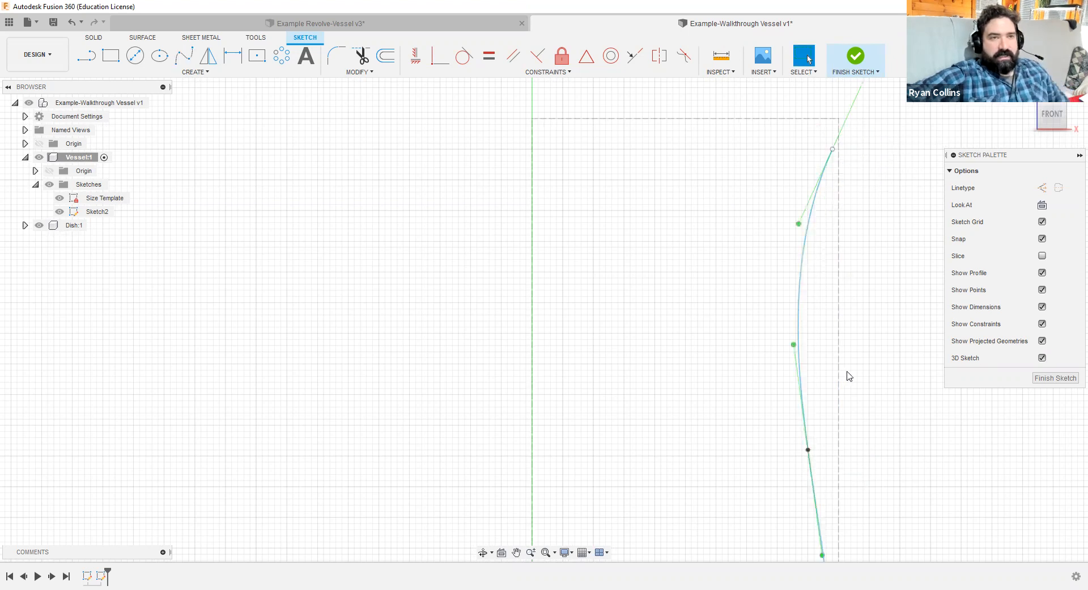
- Reshape the spline's lower bend by moving its fit point to X 44, Z 14 mm and its upper tangent handle to X 50, Z 23 mm
scroll(867, 397, down, 4)
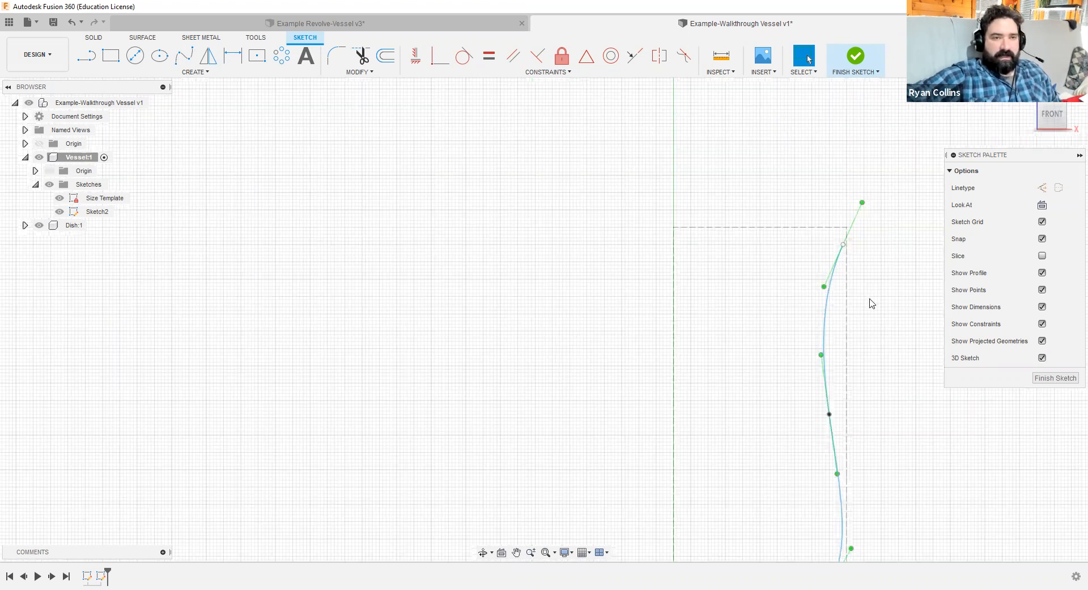
scroll(843, 284, up, 5)
middle_drag(840, 463, 841, 175)
mouse_move(791, 425)
mouse_down()
mouse_move(792, 372)
mouse_move(797, 437)
mouse_move(784, 441)
mouse_up()
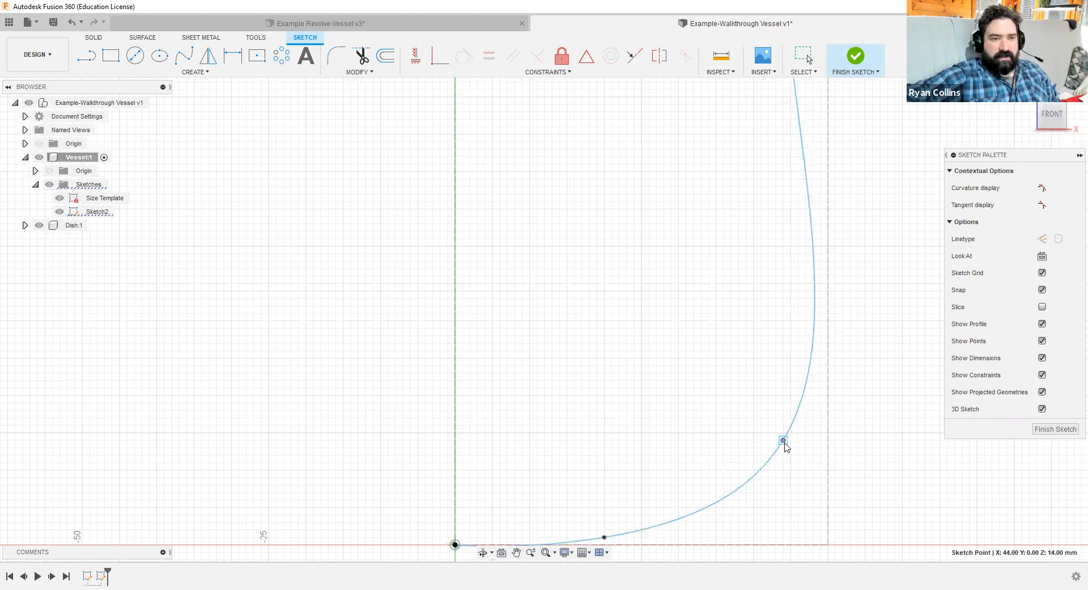
click(783, 442)
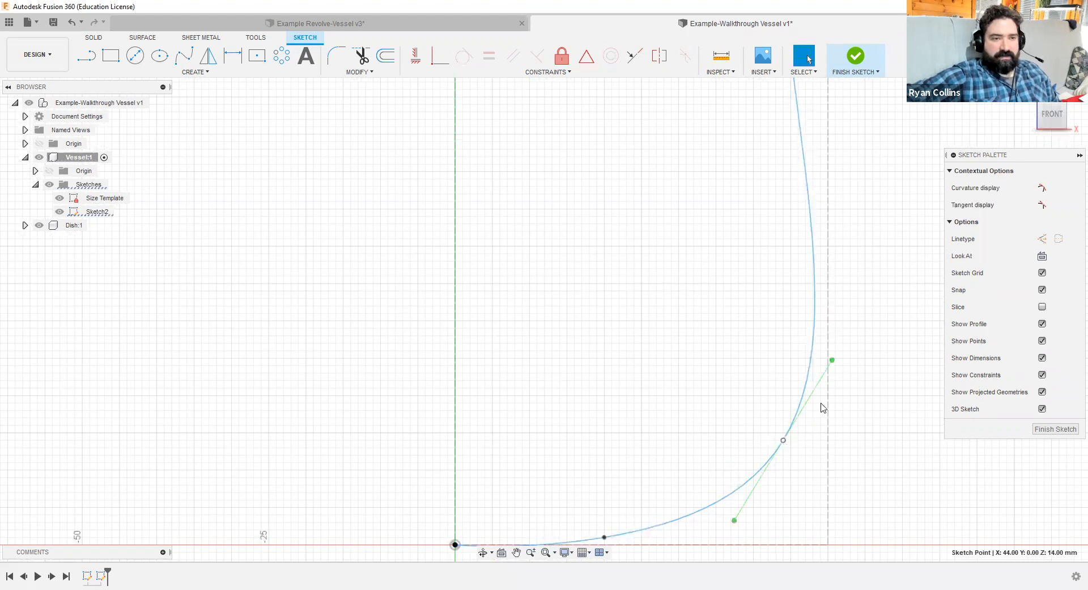
mouse_move(833, 360)
mouse_down()
mouse_move(867, 329)
mouse_move(836, 363)
mouse_move(798, 356)
mouse_move(833, 359)
mouse_move(850, 375)
mouse_move(817, 367)
mouse_move(836, 371)
mouse_move(828, 373)
mouse_up()
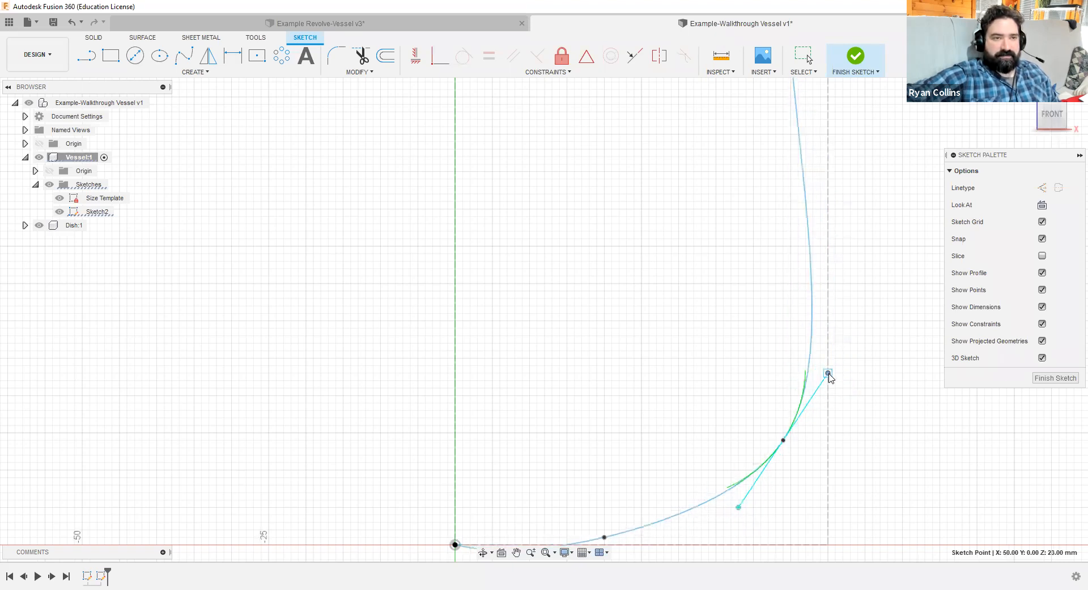
- Offset the vessel's profile spline 3 mm toward the inside to give the wall thickness
middle_drag(690, 306, 744, 163)
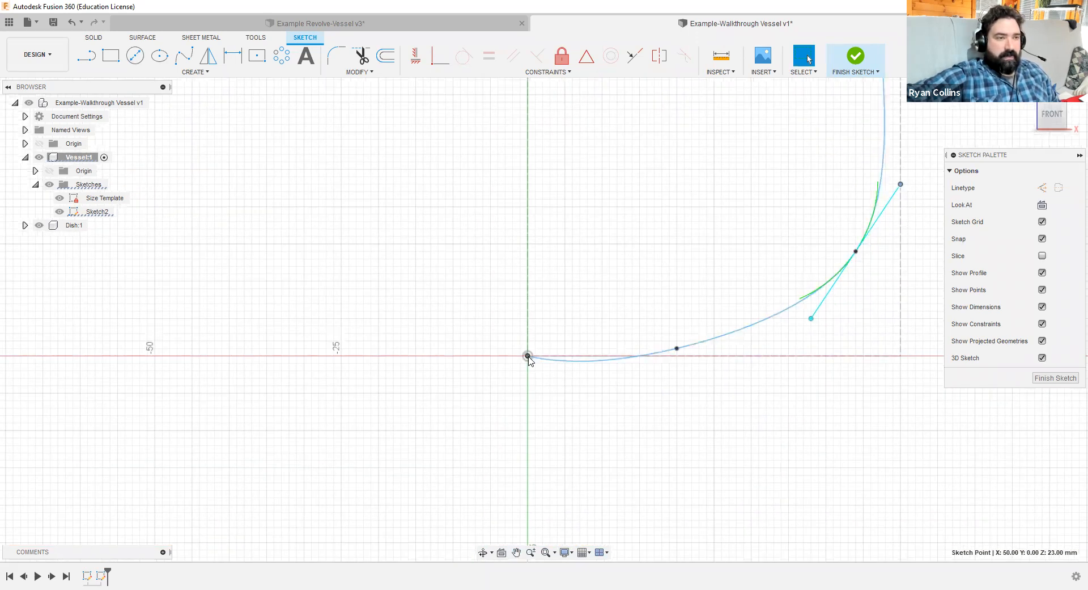
middle_drag(811, 412, 761, 434)
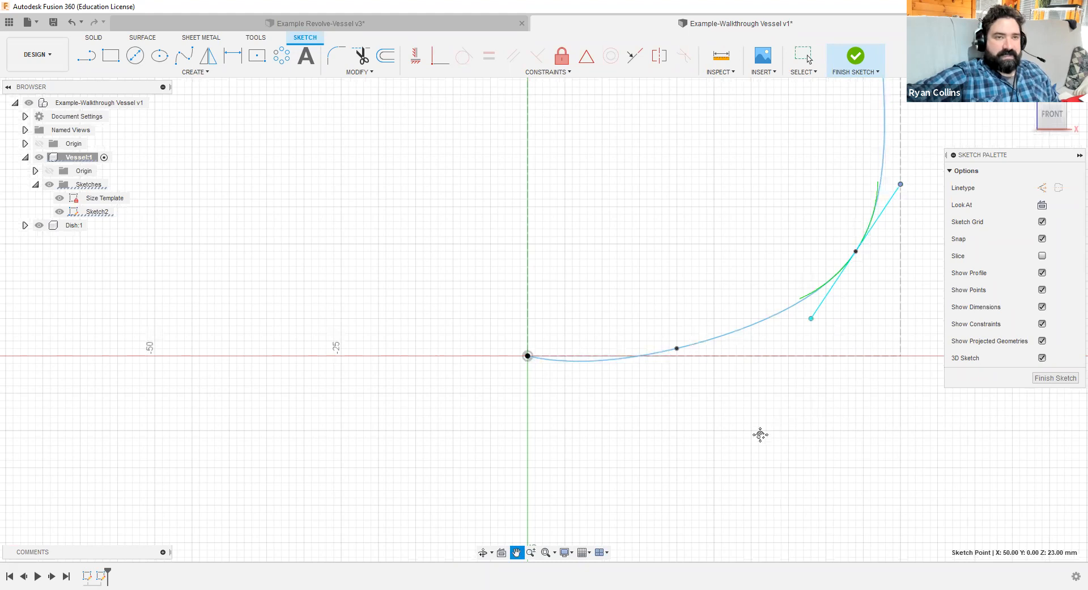
scroll(761, 435, up, 1)
scroll(761, 435, down, 2)
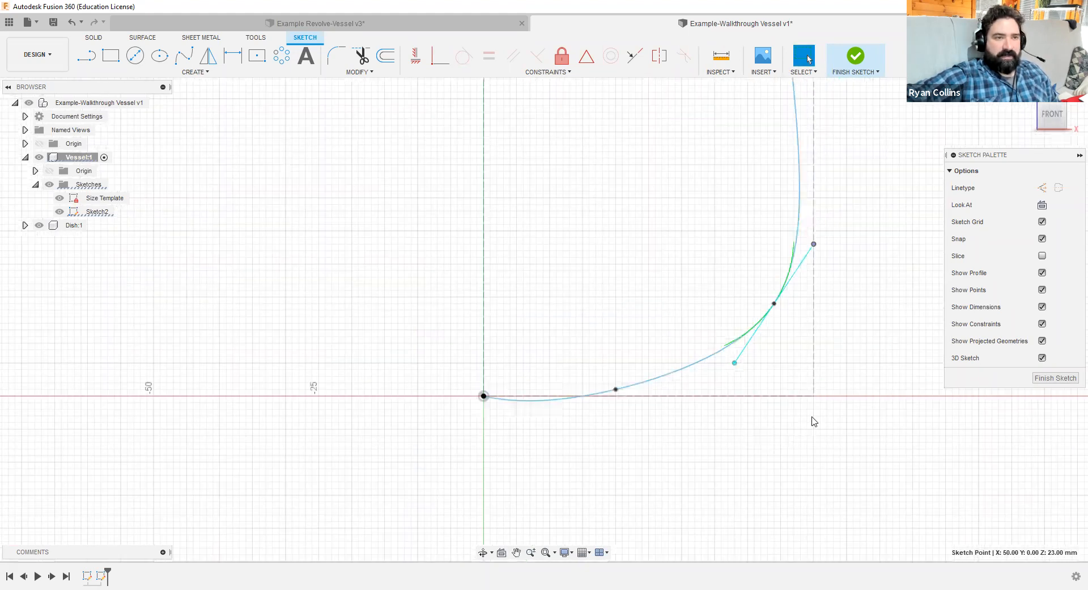
scroll(815, 421, down, 2)
scroll(836, 287, down, 1)
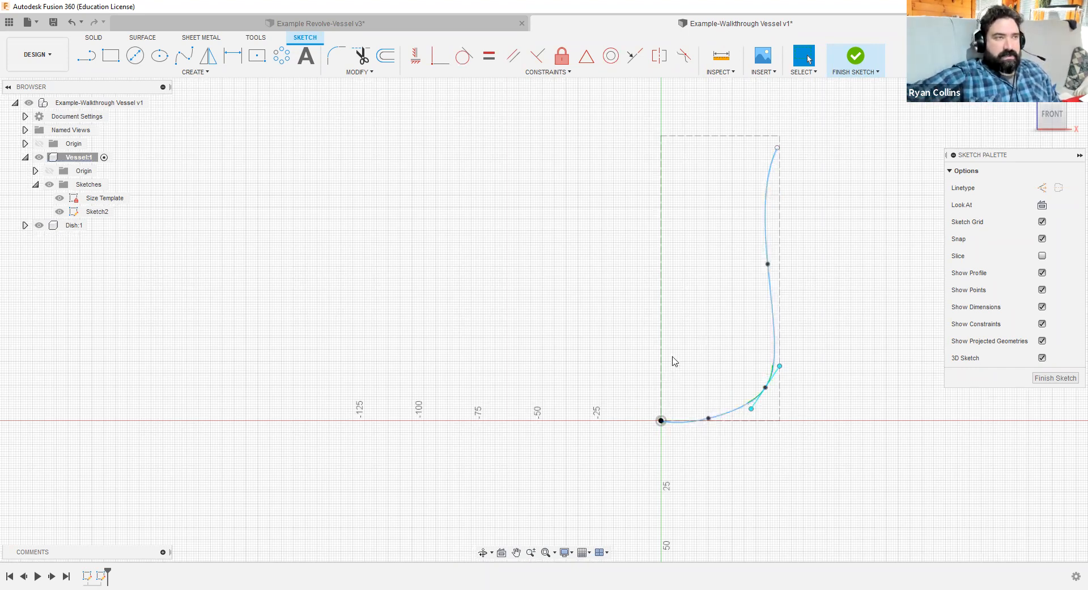
click(385, 55)
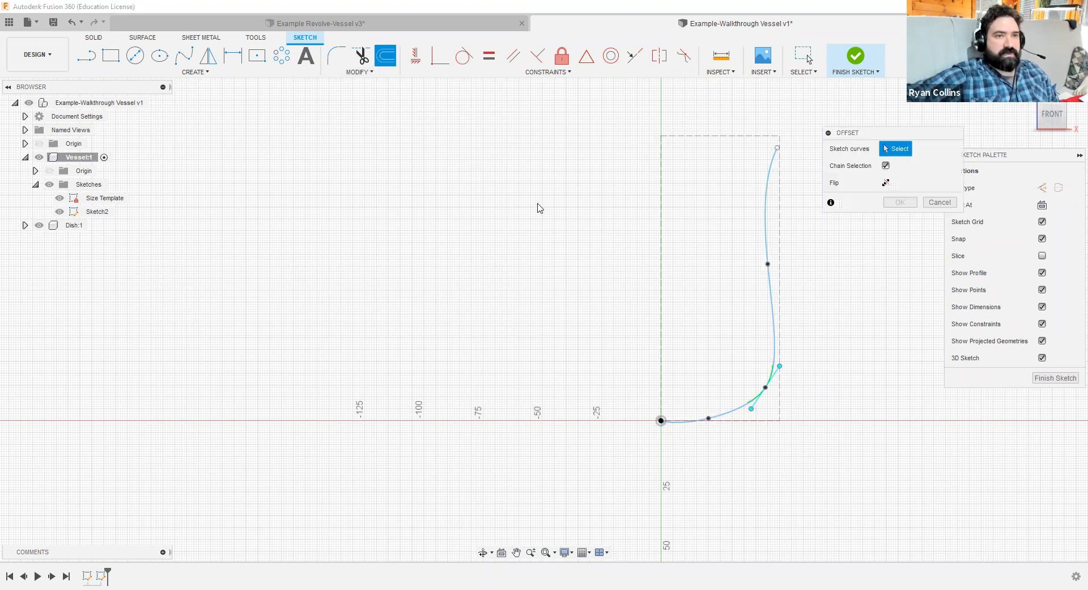
click(765, 200)
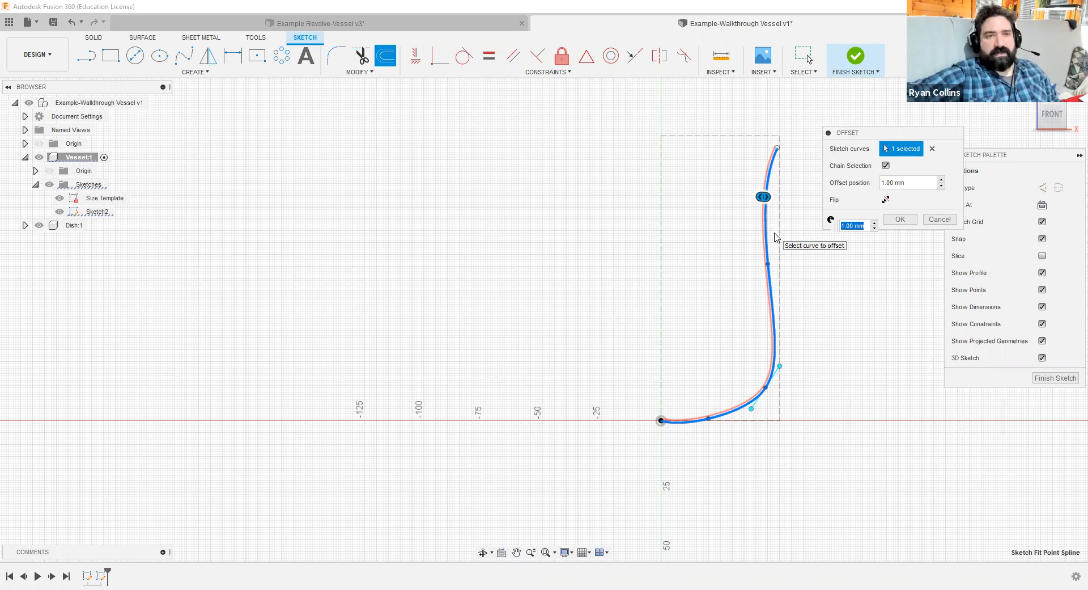
text(3)
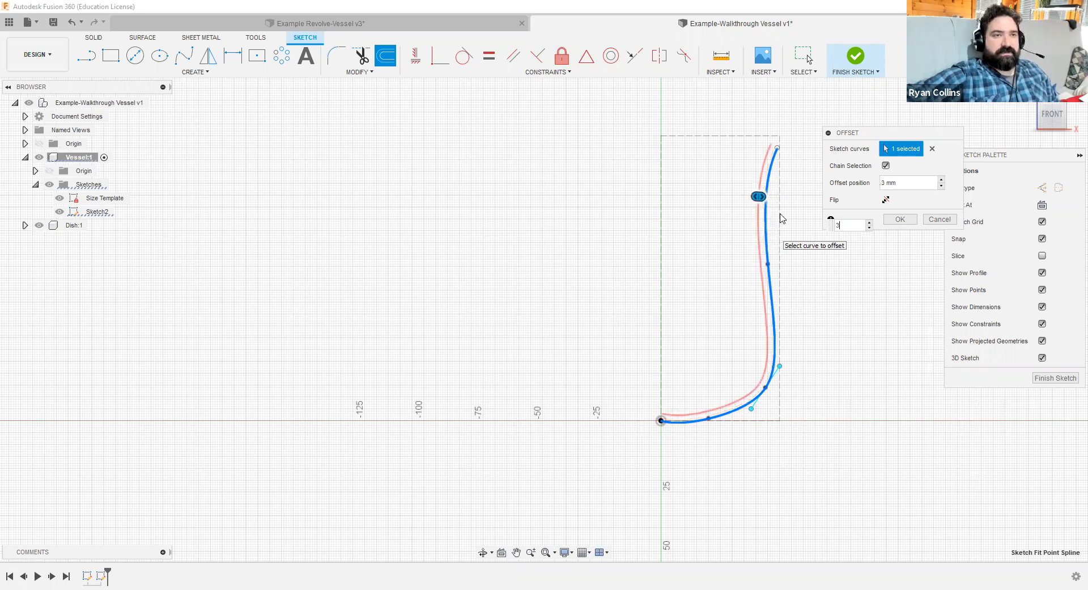
scroll(777, 234, up, 7)
mouse_move(777, 234)
middle_down()
mouse_move(728, 333)
mouse_move(704, 287)
middle_up()
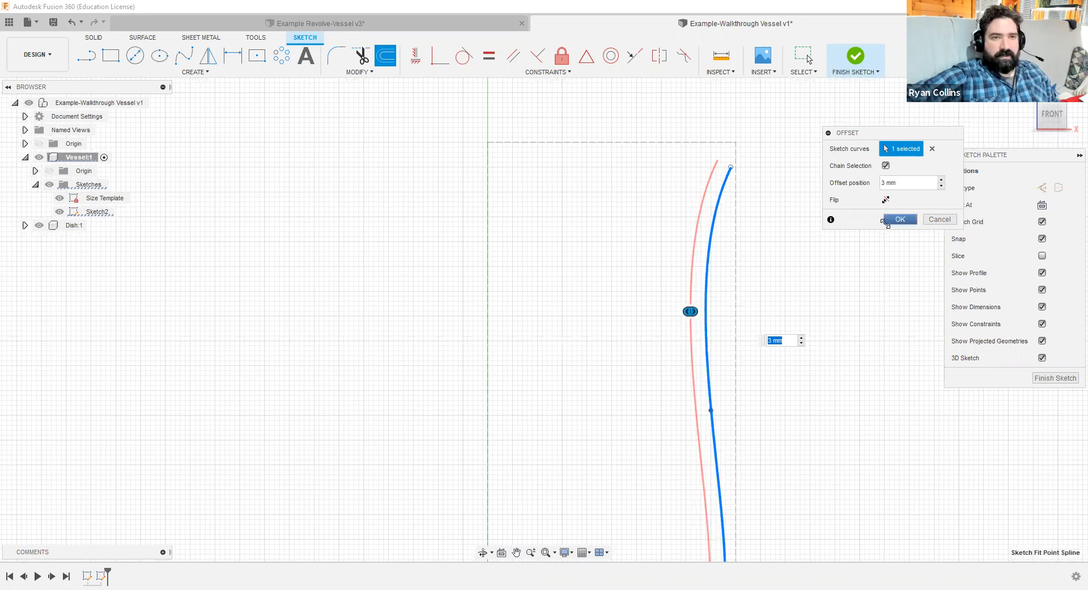
key(Return)
- Draw a line joining the inner spline's lower end to the outer spline's start at the origin
scroll(778, 420, down, 3)
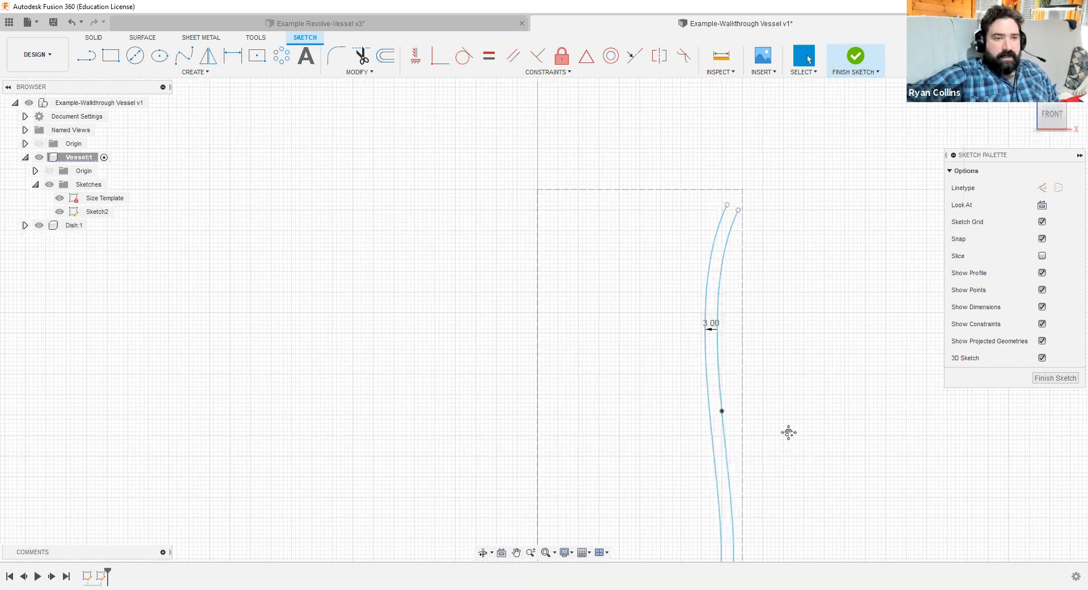
scroll(778, 347, down, 1)
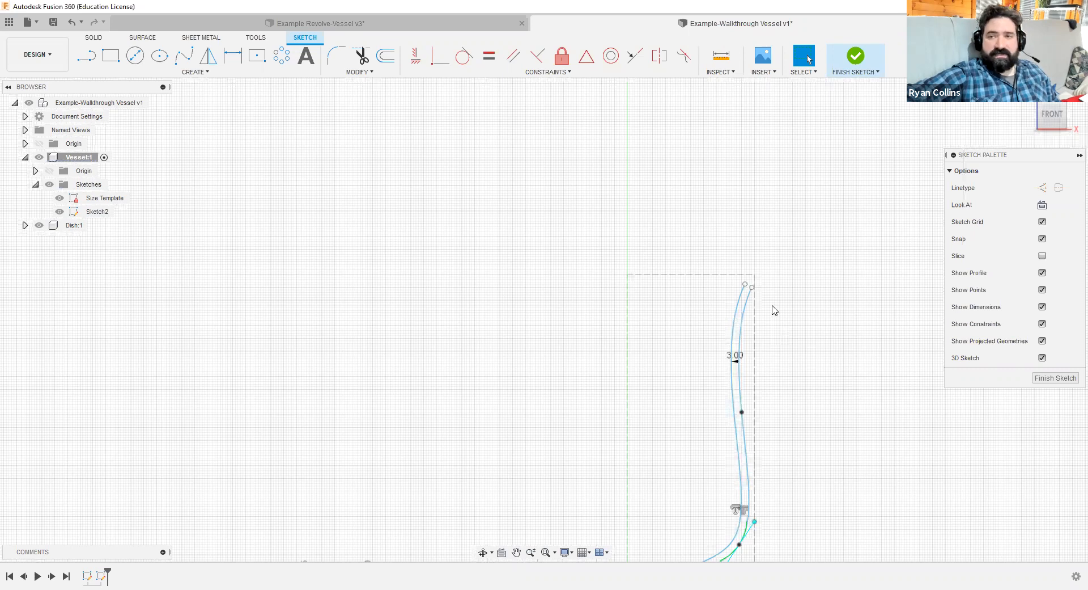
scroll(775, 309, down, 2)
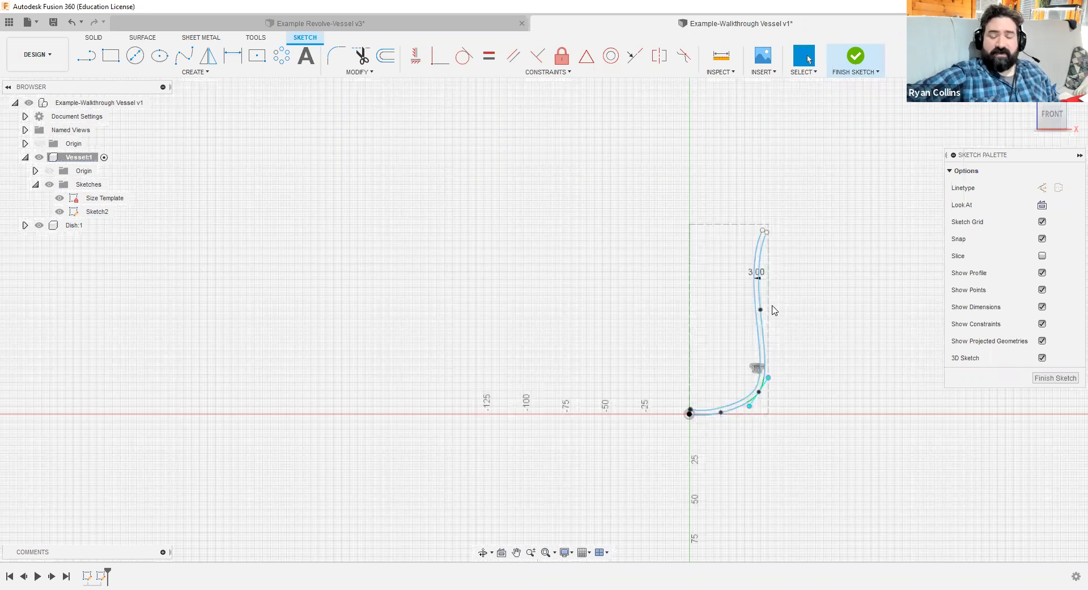
scroll(775, 310, up, 3)
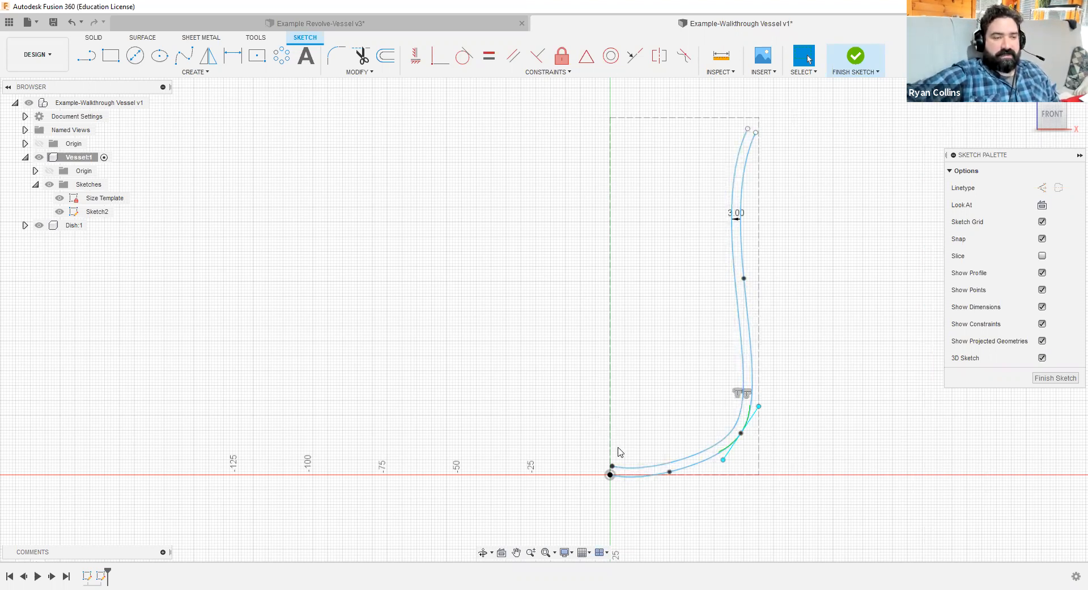
scroll(619, 451, up, 8)
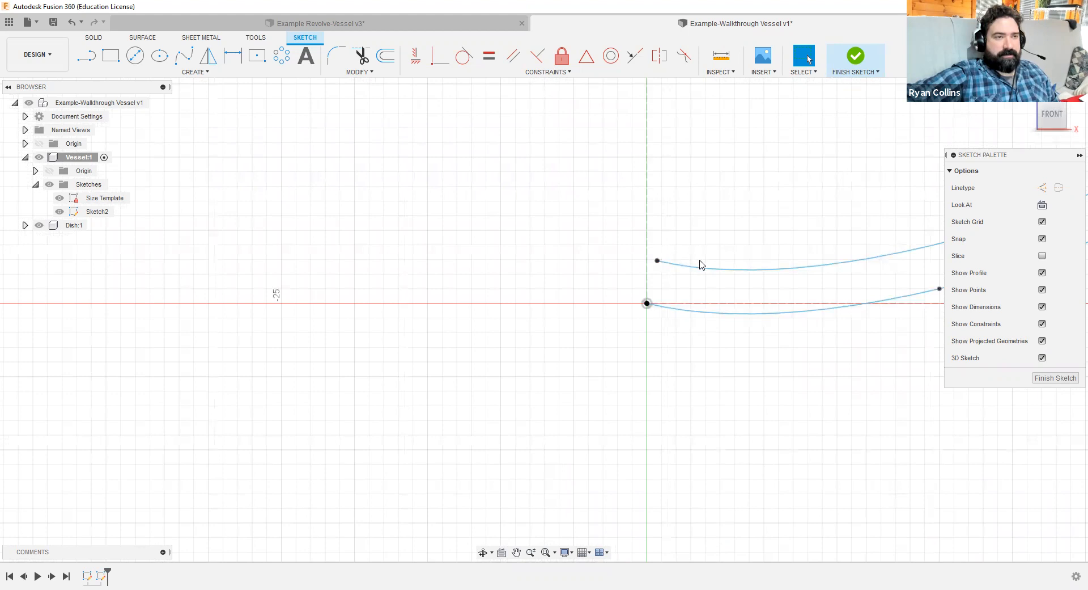
middle_drag(644, 230, 556, 244)
click(91, 62)
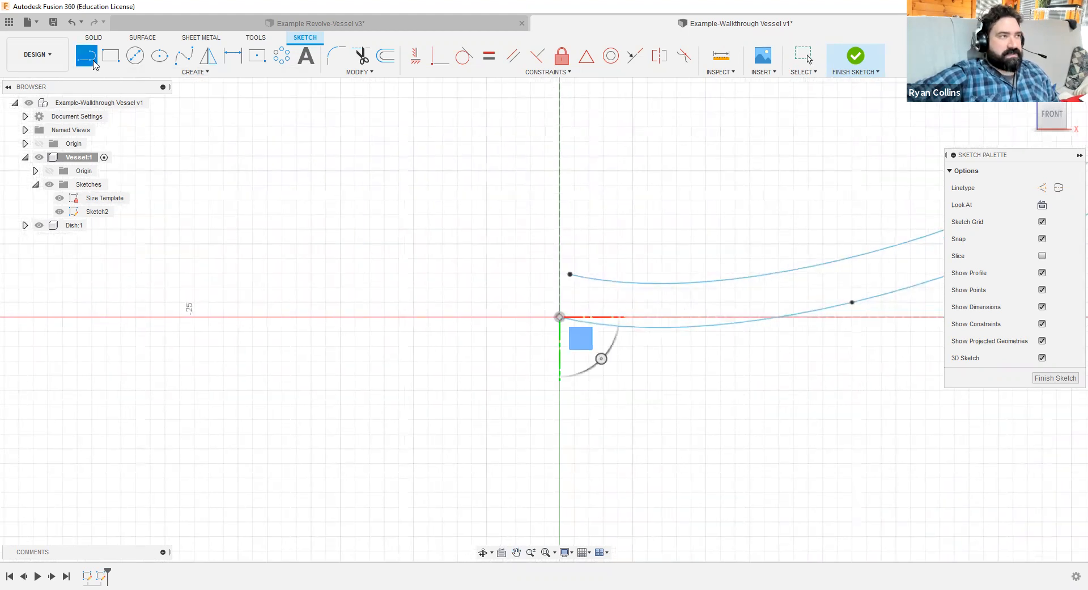
click(570, 274)
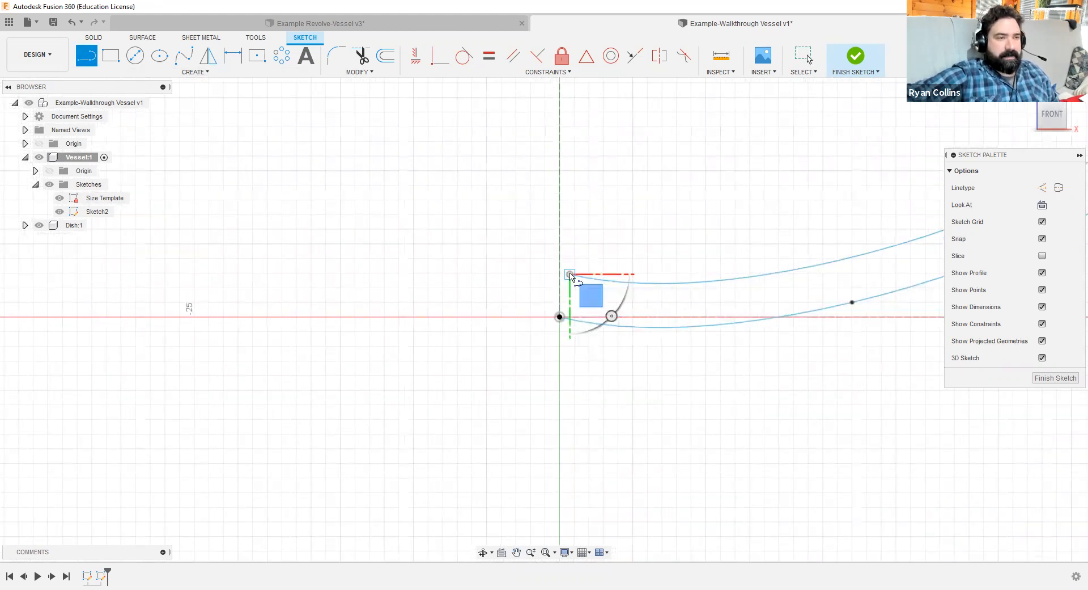
click(560, 317)
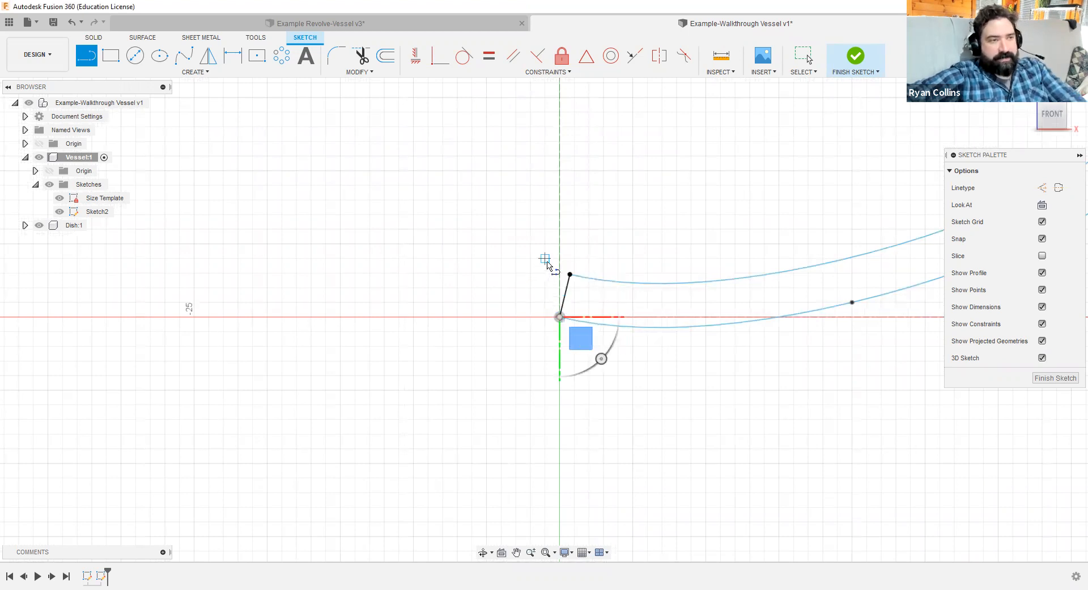
key(Escape)
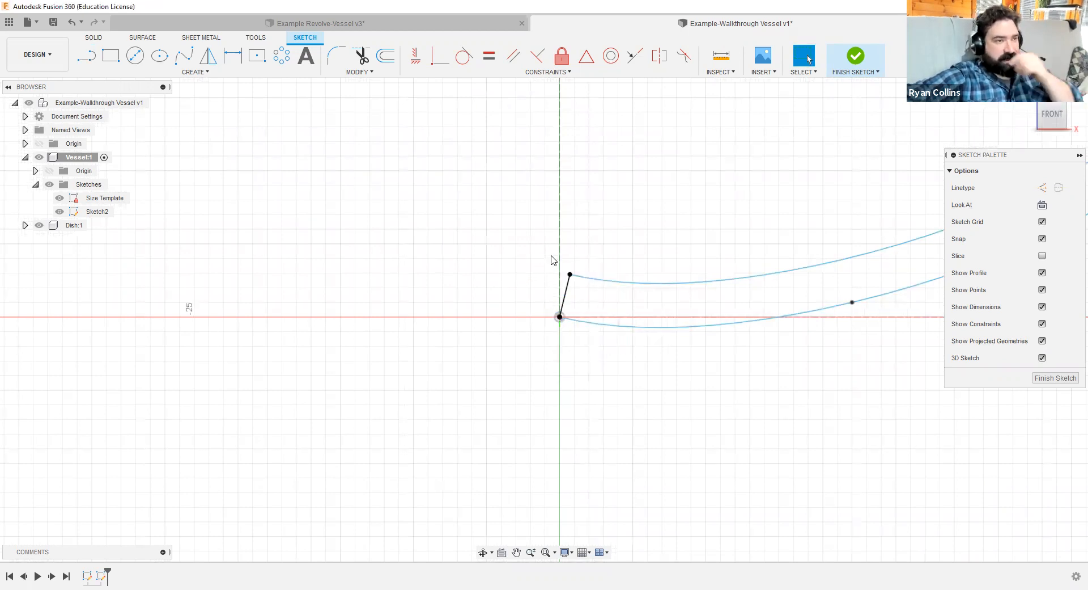
- Try to apply a Horizontal/Vertical constraint to the short line closing the profile at the origin
scroll(573, 292, up, 5)
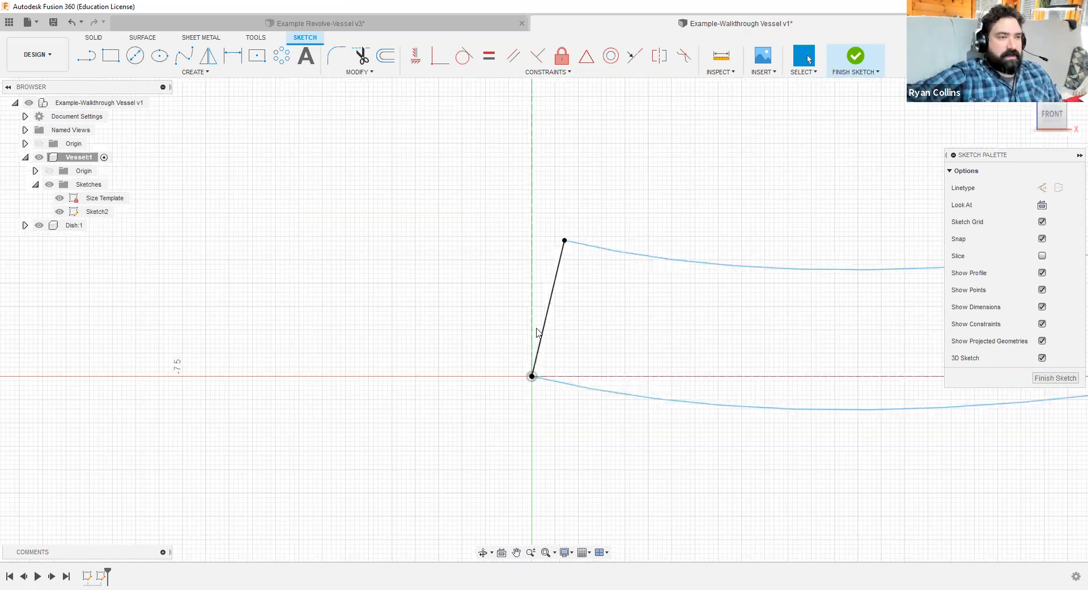
click(556, 290)
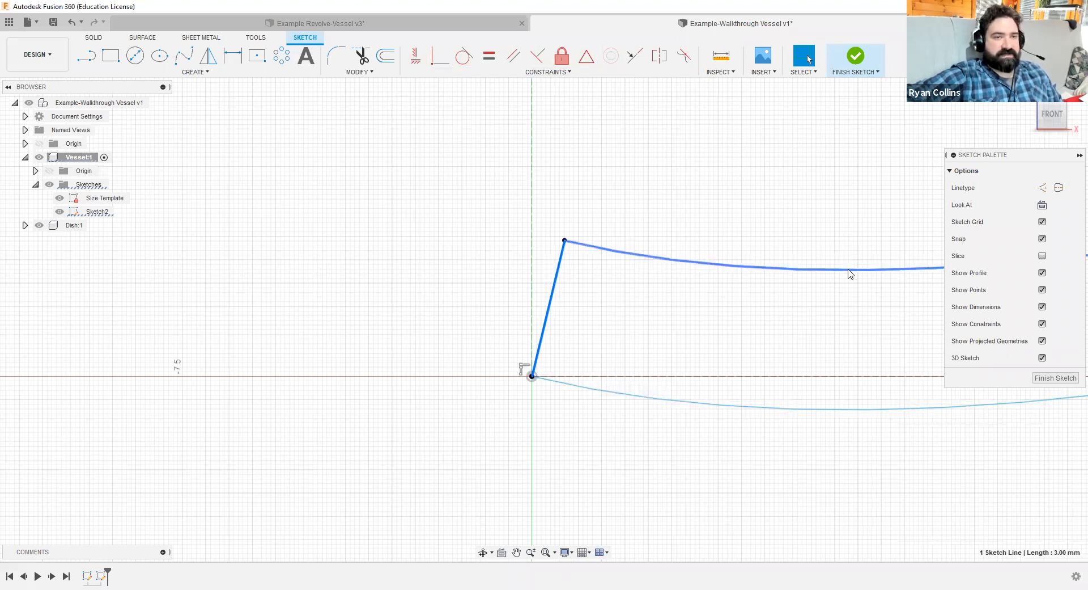
click(415, 59)
scroll(822, 420, down, 1)
scroll(843, 449, down, 6)
mouse_move(910, 475)
middle_down()
mouse_move(654, 446)
mouse_move(709, 496)
middle_up()
middle_drag(673, 312, 642, 439)
scroll(673, 340, up, 5)
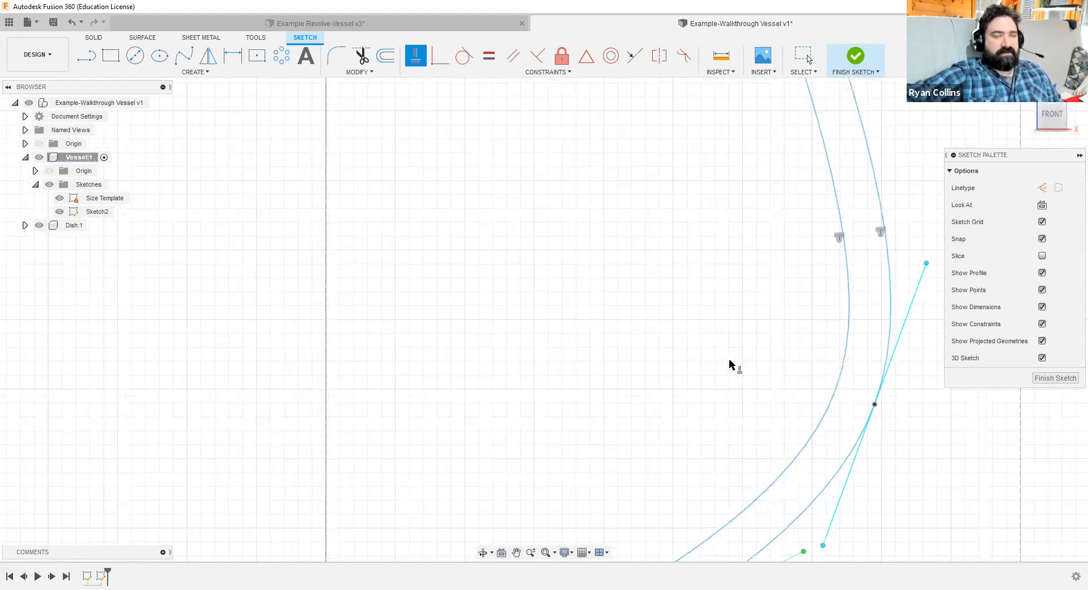
scroll(814, 303, down, 6)
scroll(778, 208, down, 1)
scroll(817, 437, down, 2)
scroll(814, 437, up, 2)
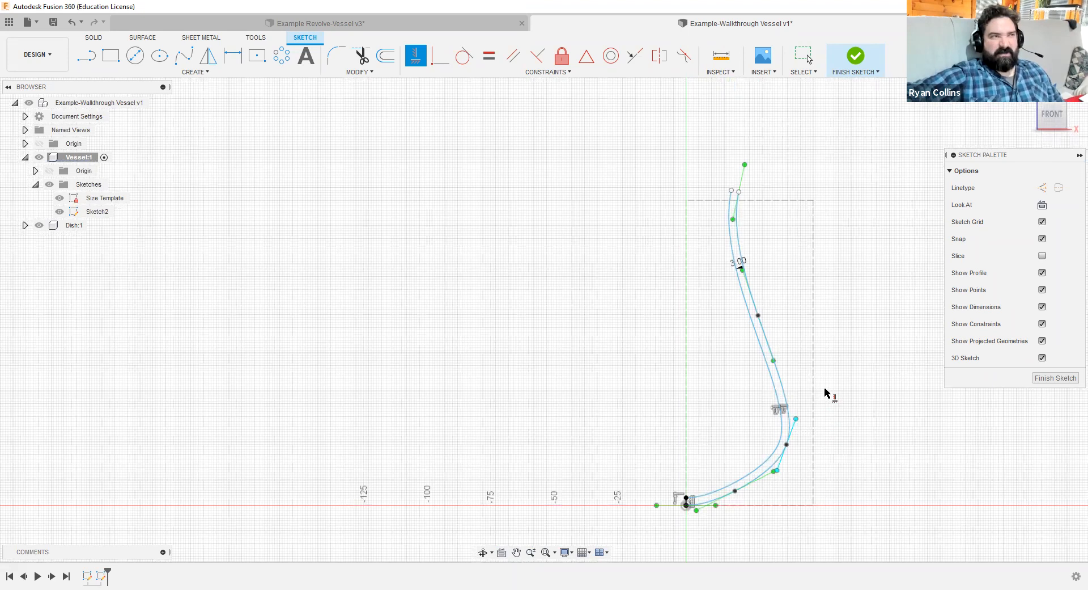
key(Escape)
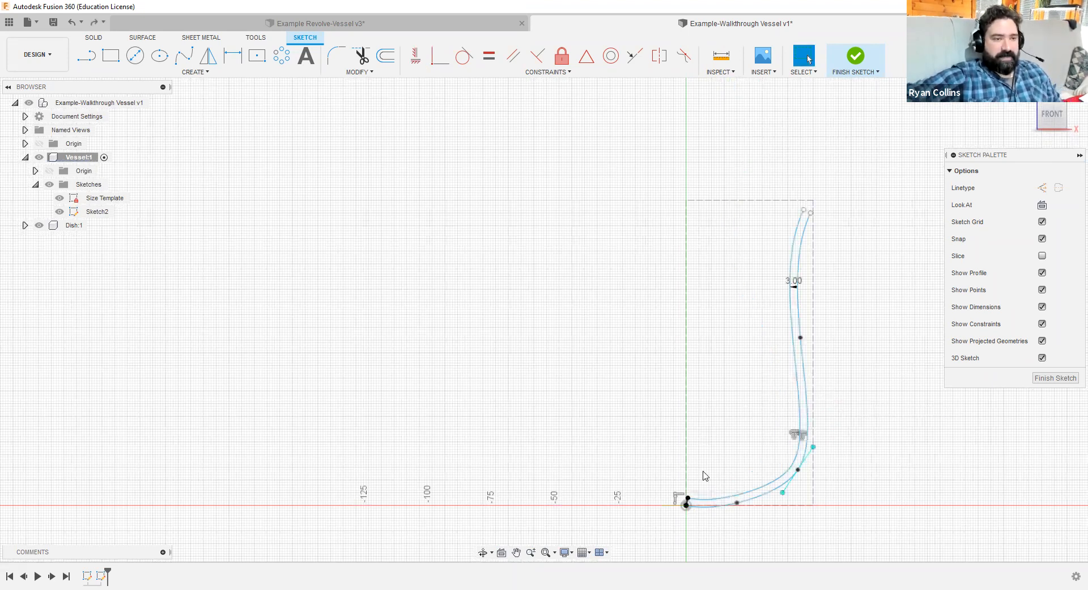
- Delete the slanted line joining the lower ends of the two splines
scroll(703, 475, up, 8)
mouse_move(704, 497)
middle_down()
mouse_move(758, 68)
mouse_move(775, 129)
mouse_move(771, 195)
middle_up()
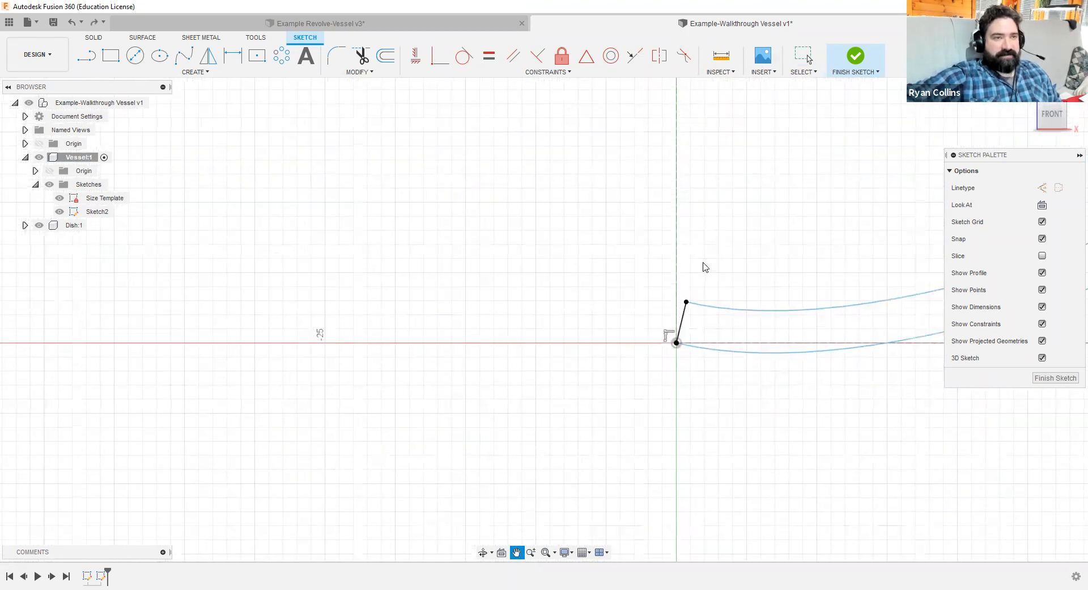
scroll(704, 267, up, 5)
click(656, 322)
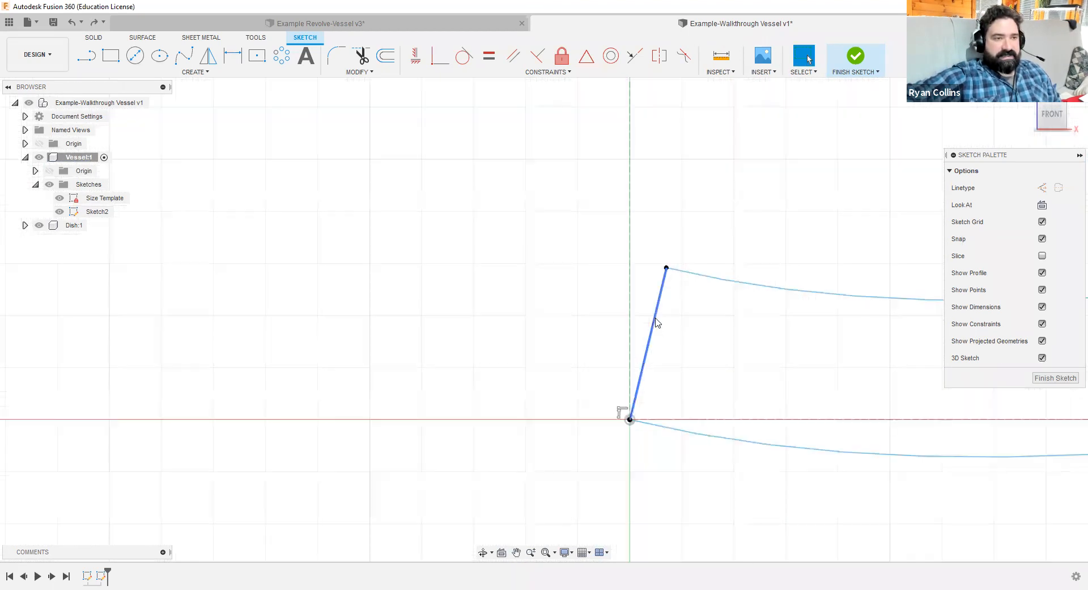
click(656, 322)
key(Delete)
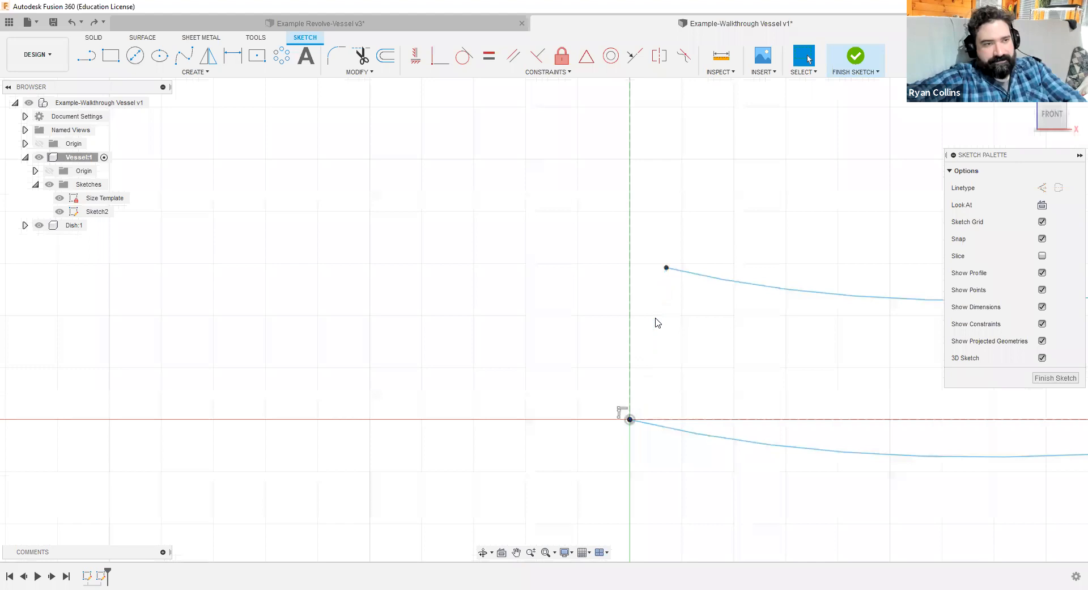
- Try to move the inner spline's lower end point toward the vertical axis, to X 0.565, Z 2.946 mm
click(668, 269)
mouse_move(668, 269)
mouse_down()
mouse_move(631, 263)
mouse_move(685, 270)
mouse_move(629, 262)
mouse_move(661, 266)
mouse_up()
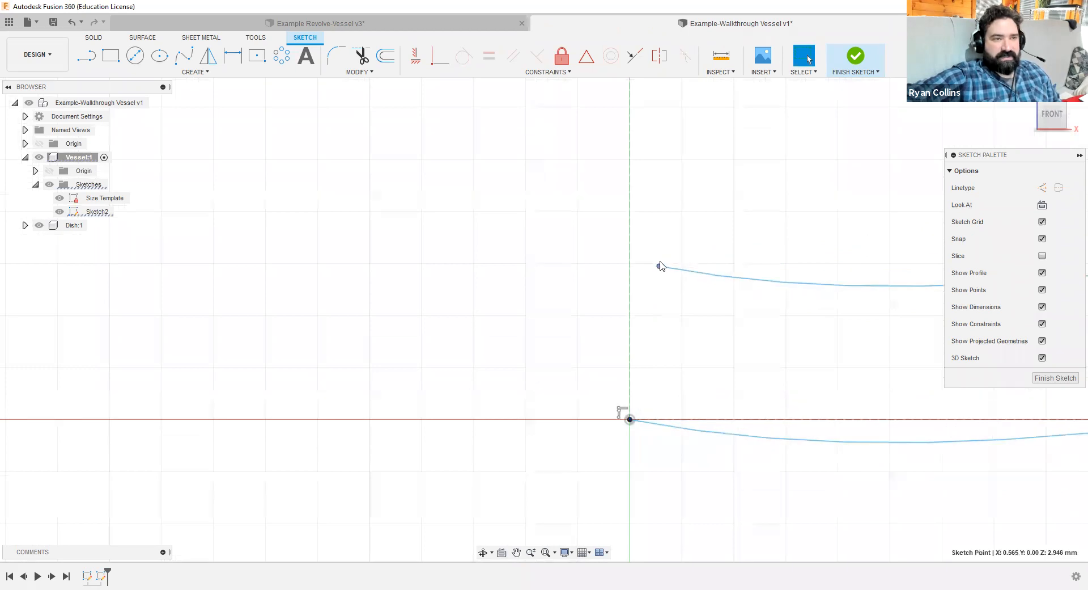
click(802, 360)
mouse_move(801, 359)
middle_down()
mouse_move(660, 326)
mouse_move(669, 342)
middle_up()
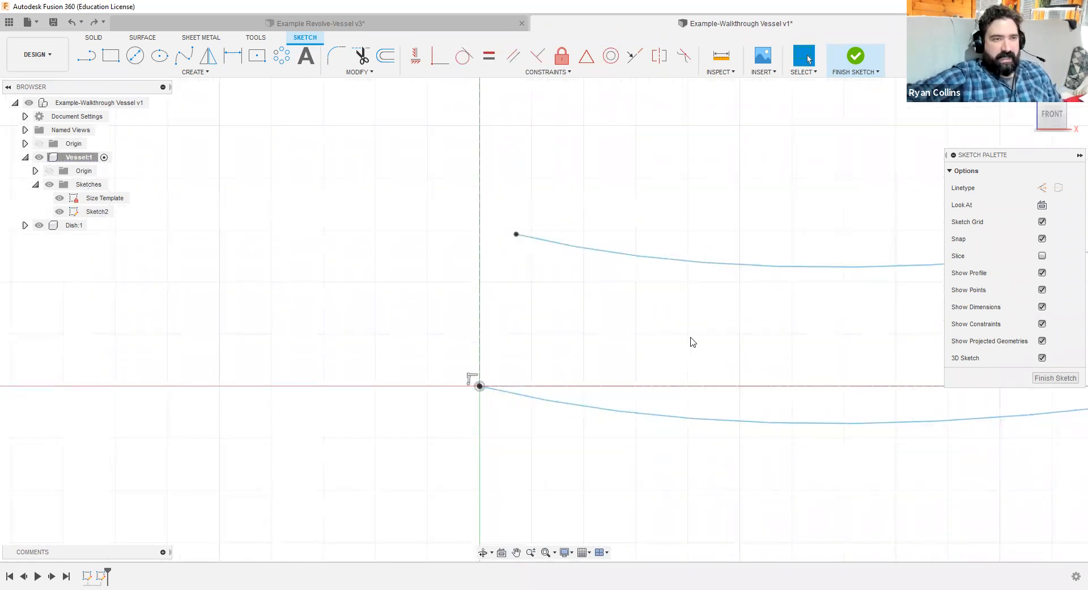
click(517, 235)
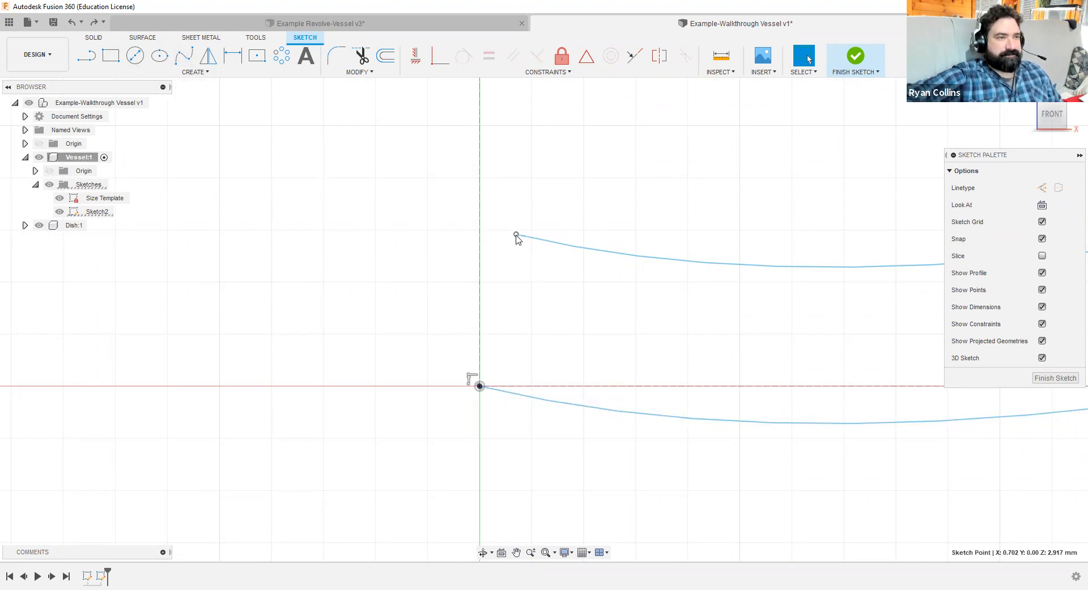
right_click(516, 235)
click(430, 169)
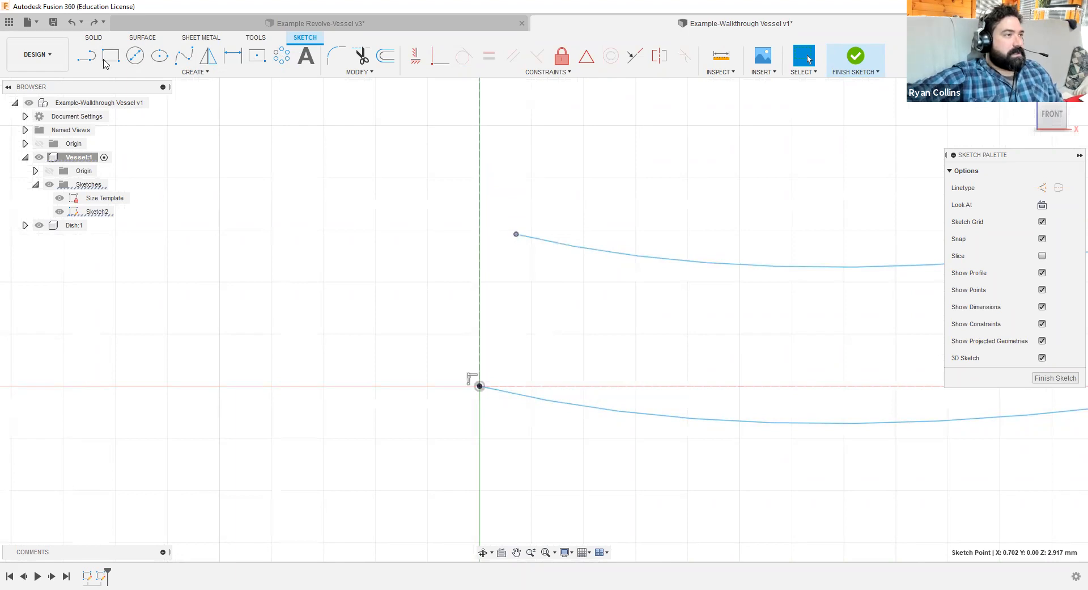
- Draw a short two-point fit point spline from the inner spline's lower end to the vertical axis
click(185, 56)
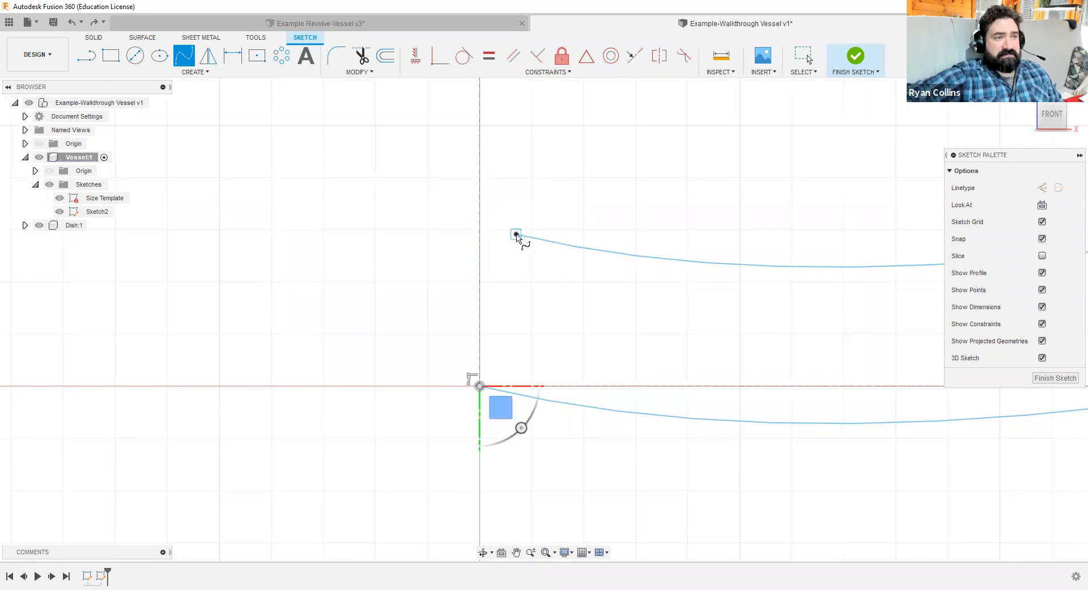
click(516, 234)
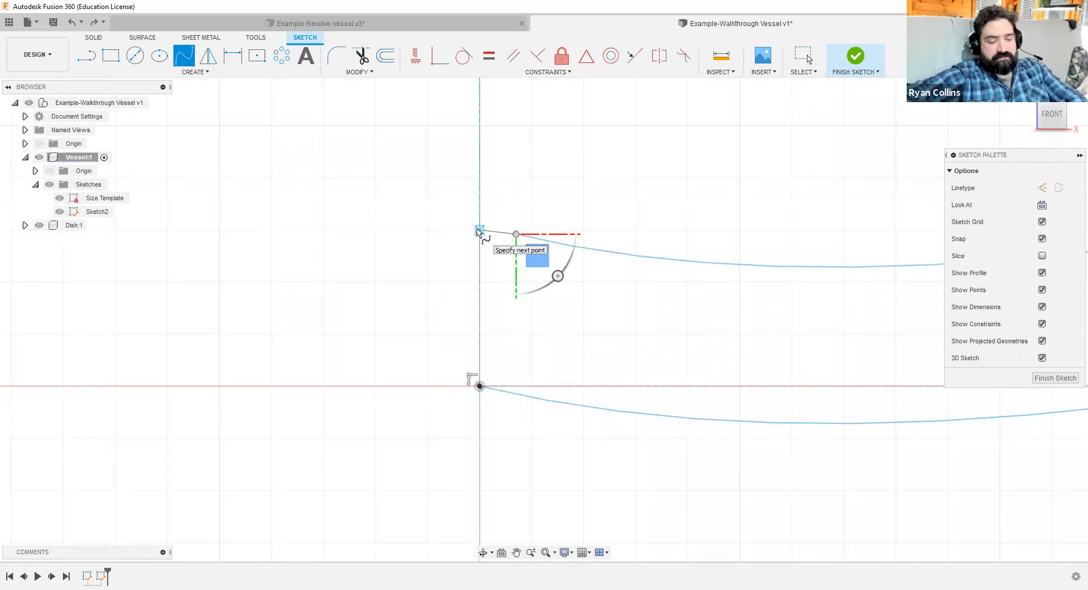
click(479, 230)
key(Escape)
- Adjust the short spline's tangent where it meets the inner spline by moving its outer handle to X 0.90, Z 2.90 mm
scroll(526, 235, up, 5)
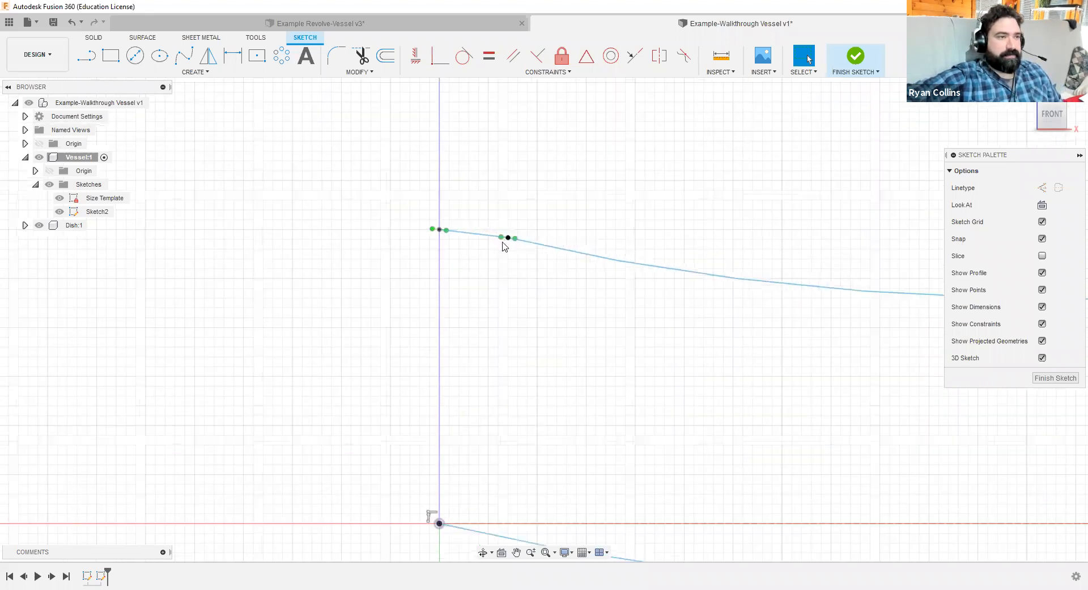
click(493, 246)
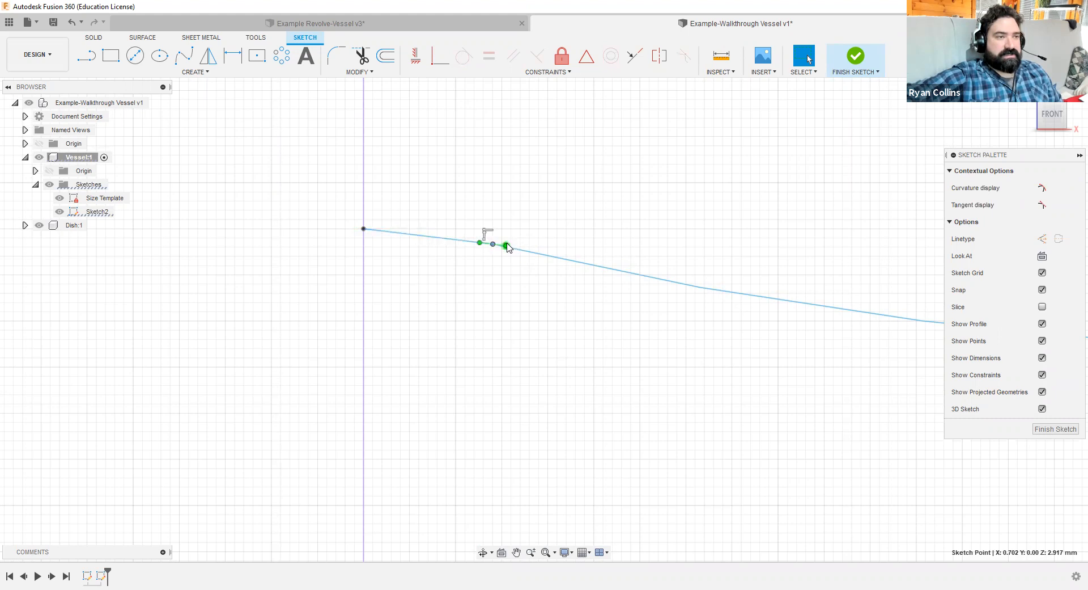
drag(514, 248, 532, 248)
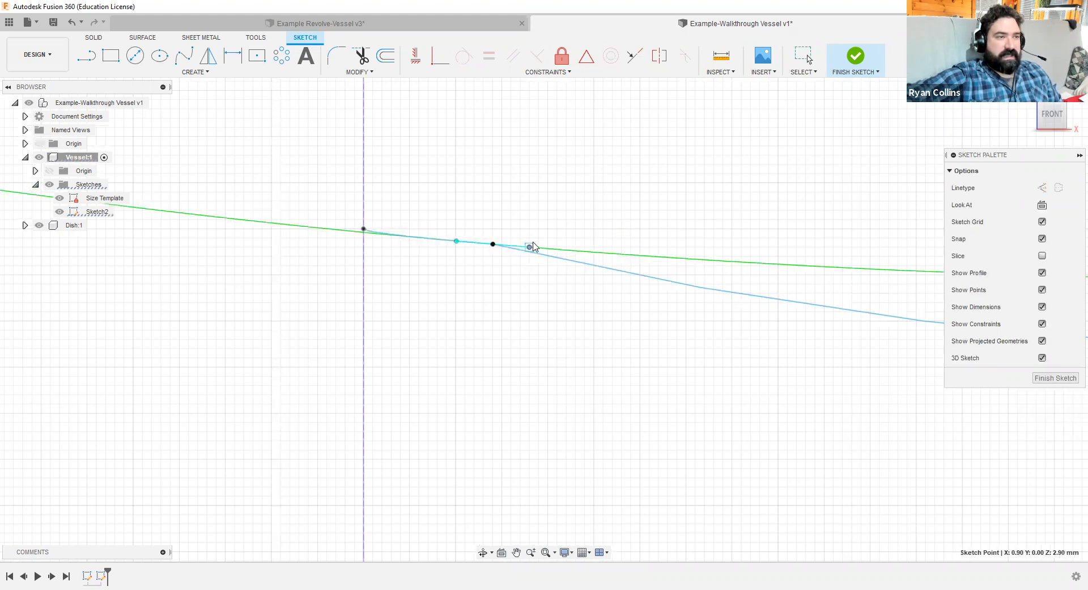
click(543, 306)
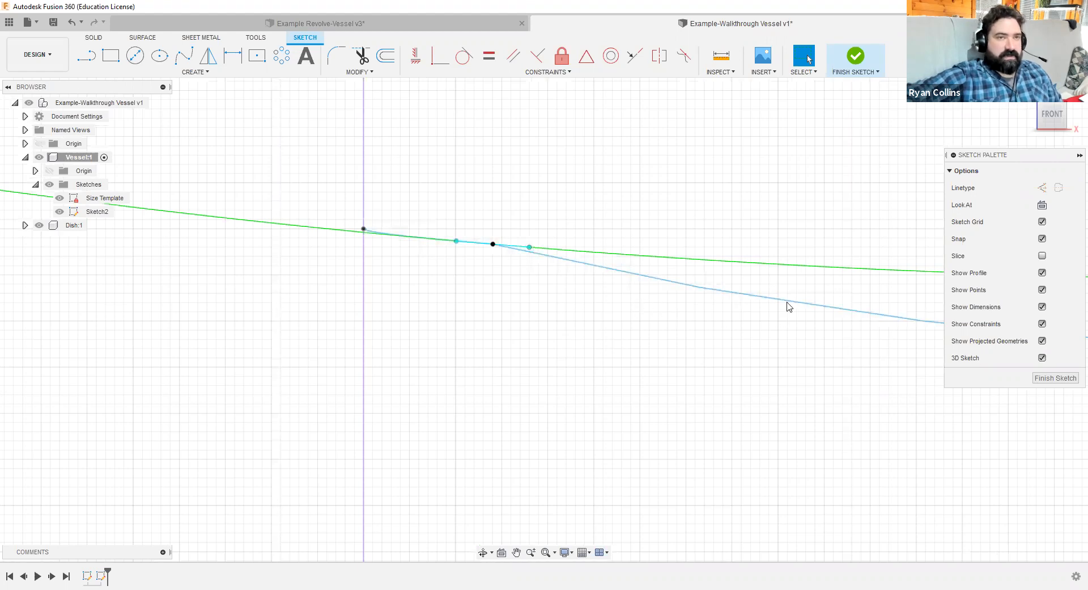
- Draw a vertical line along the axis from the short spline's end down to the origin to close the wall's base
scroll(700, 360, up, 3)
scroll(701, 363, down, 5)
scroll(701, 364, down, 4)
middle_drag(712, 362, 636, 347)
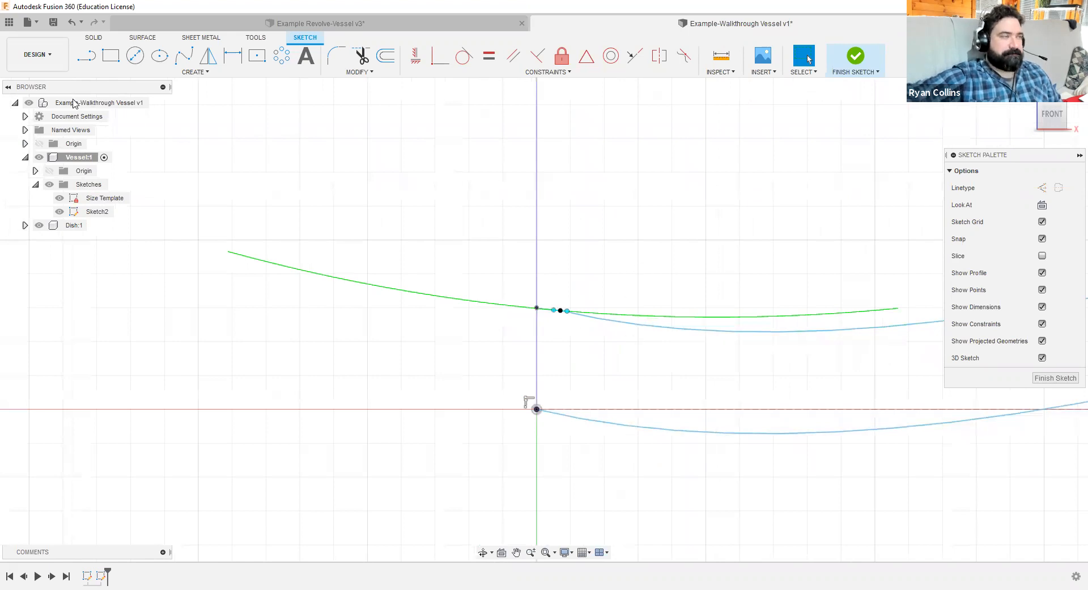
click(86, 55)
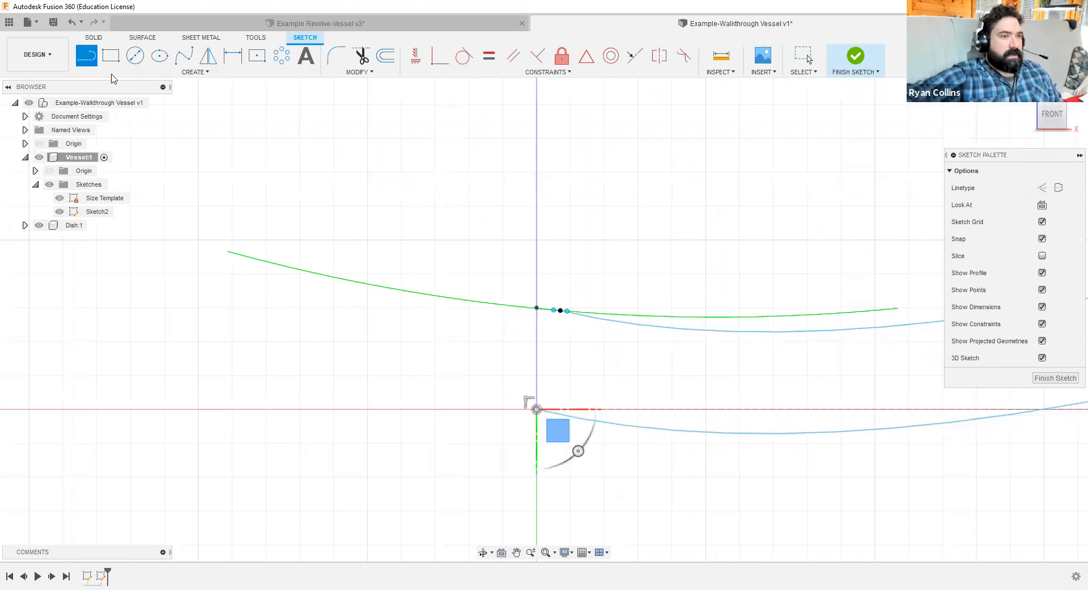
click(537, 308)
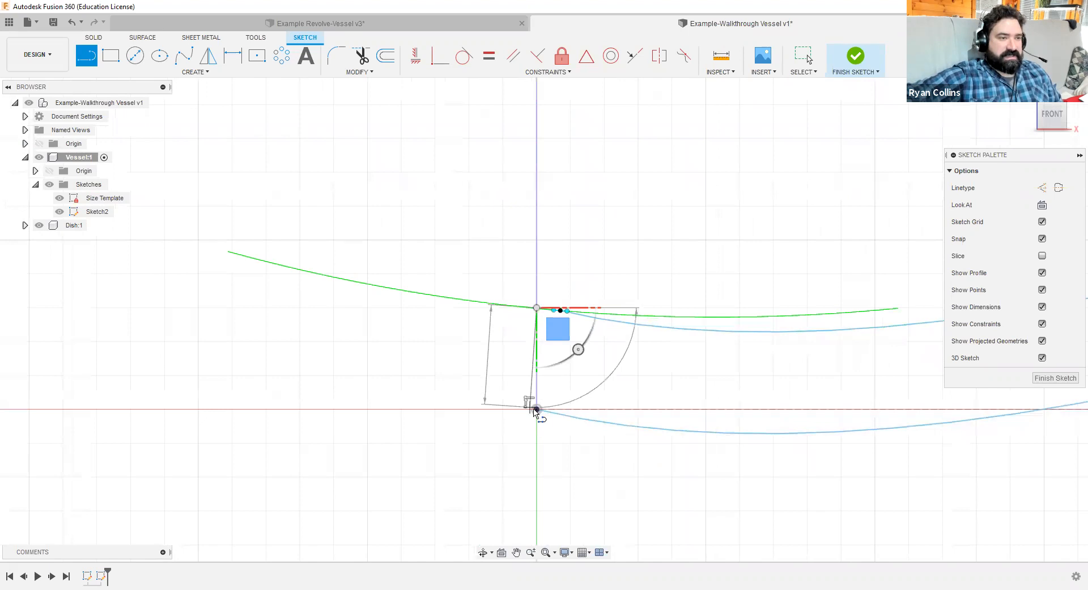
click(537, 408)
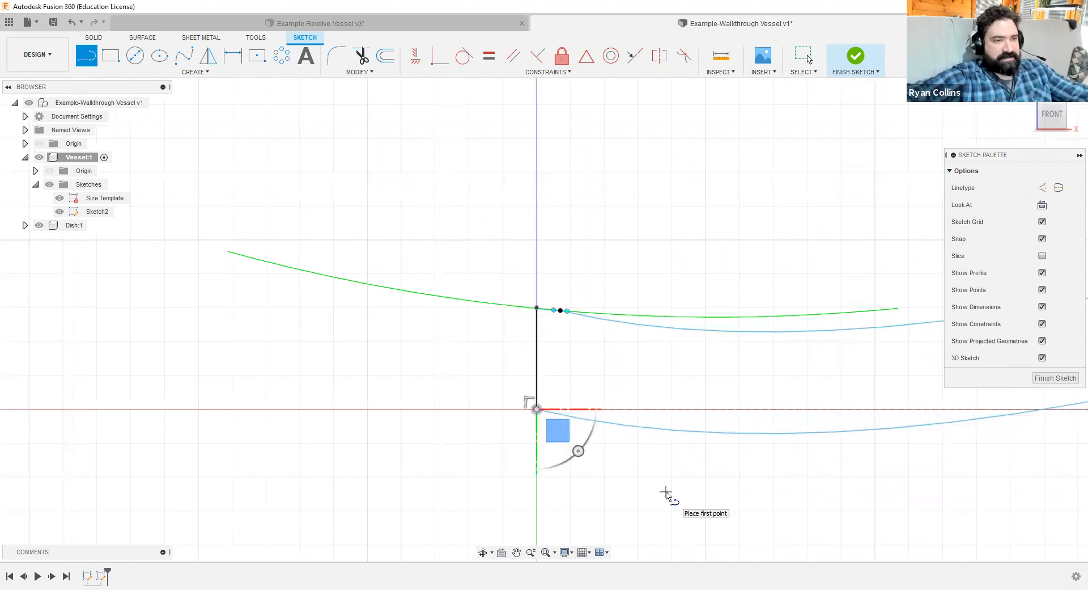
key(Escape)
- Draw a 2-point circle between the upper ends of the inner and outer splines at the vessel's rim
scroll(799, 348, up, 6)
scroll(800, 348, down, 3)
scroll(696, 360, up, 6)
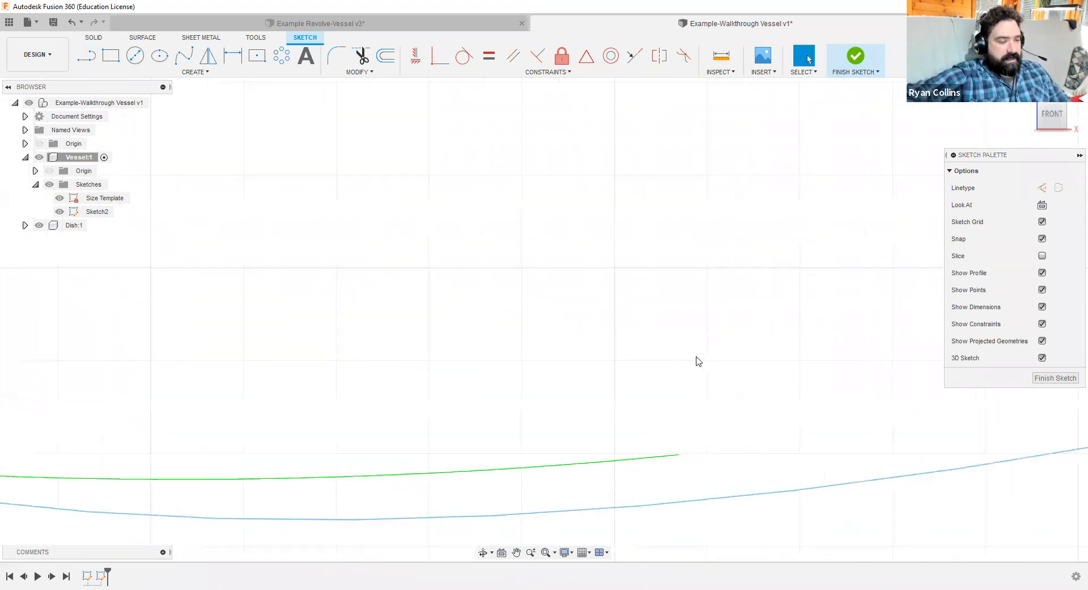
scroll(701, 359, down, 8)
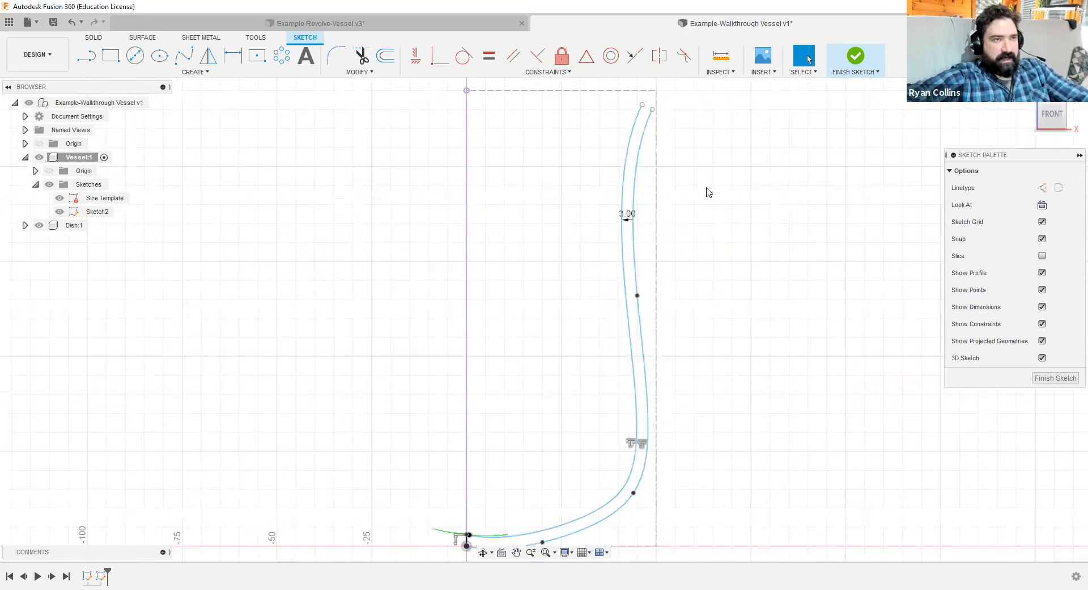
middle_drag(699, 221, 697, 309)
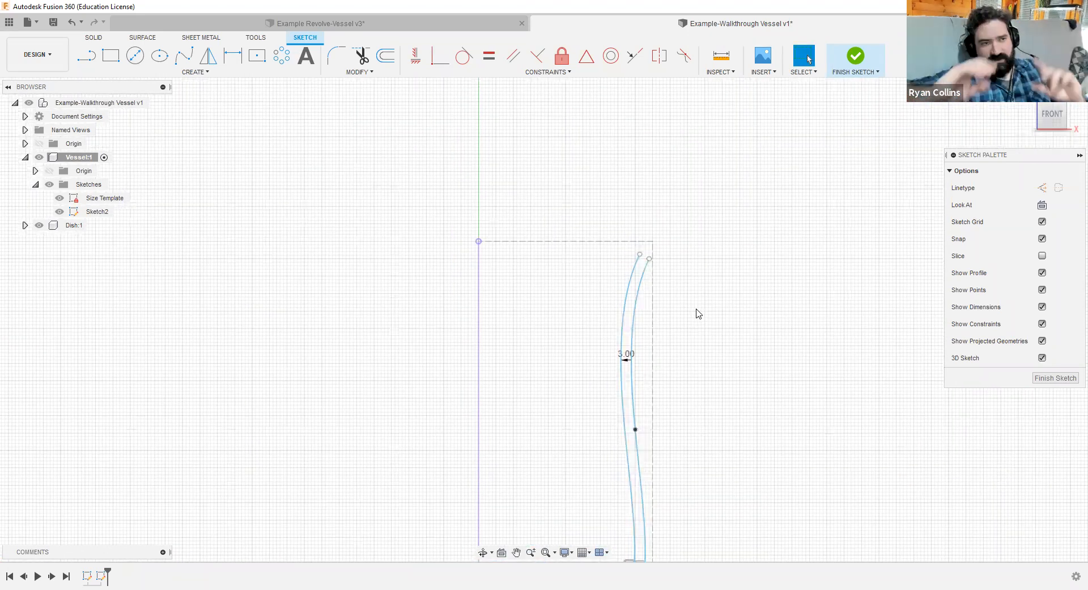
scroll(653, 258, up, 8)
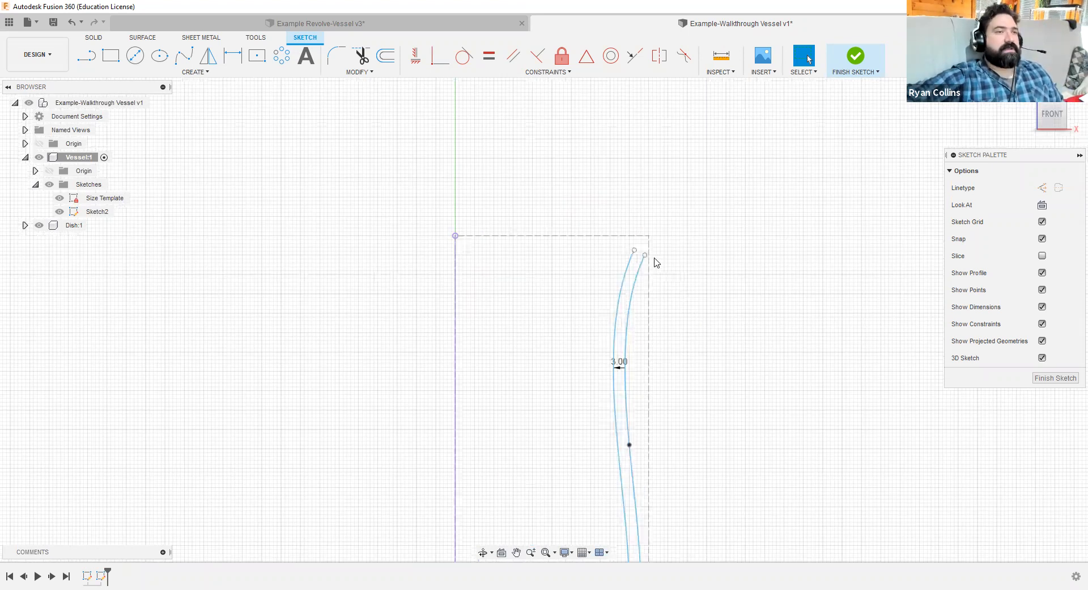
middle_drag(589, 197, 624, 328)
scroll(624, 328, up, 3)
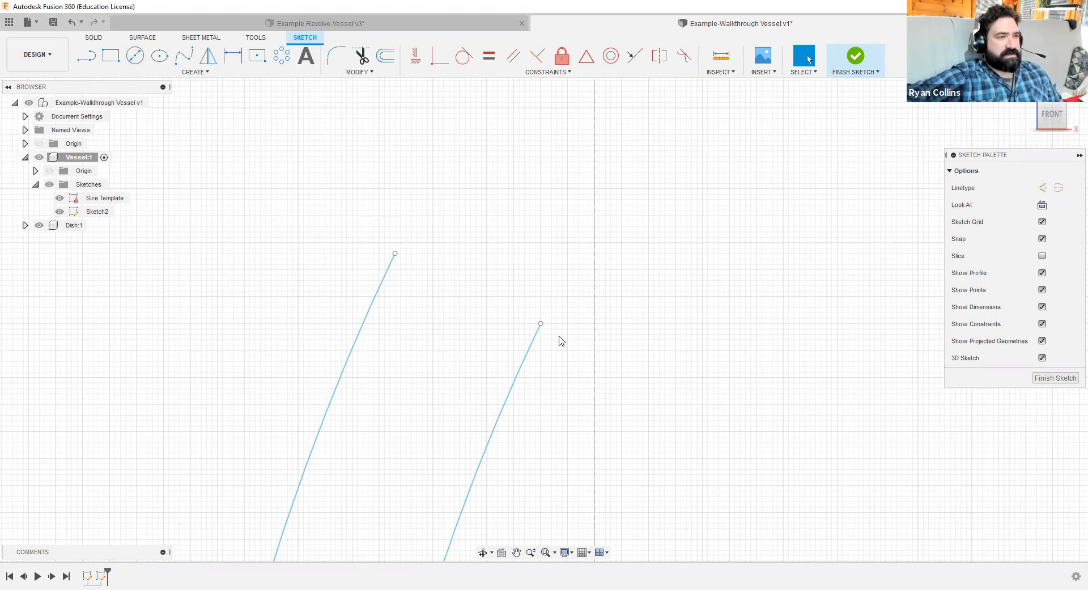
click(200, 73)
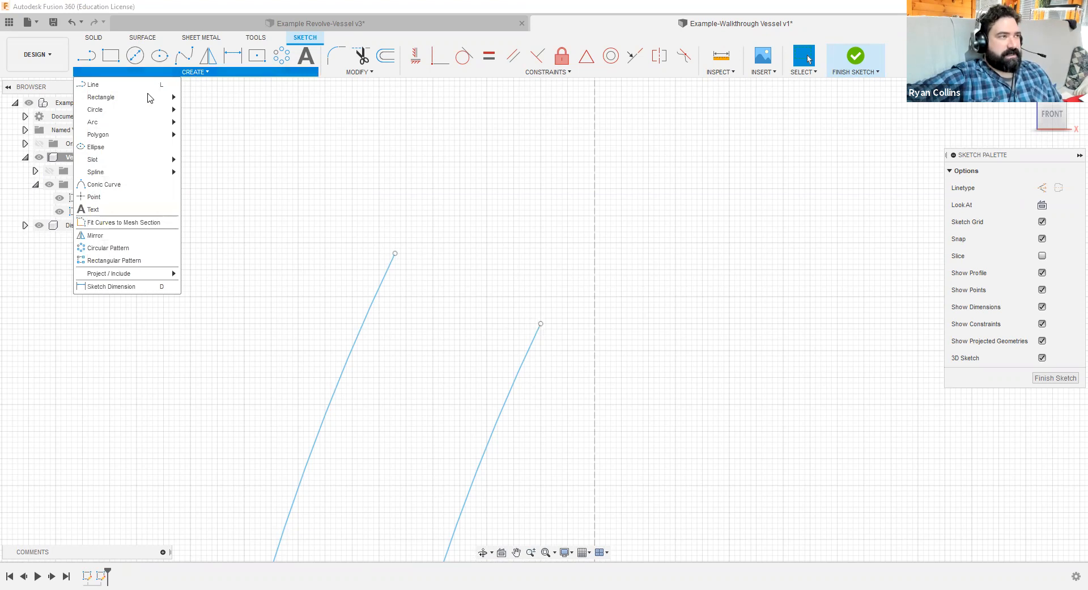
mouse_move(165, 109)
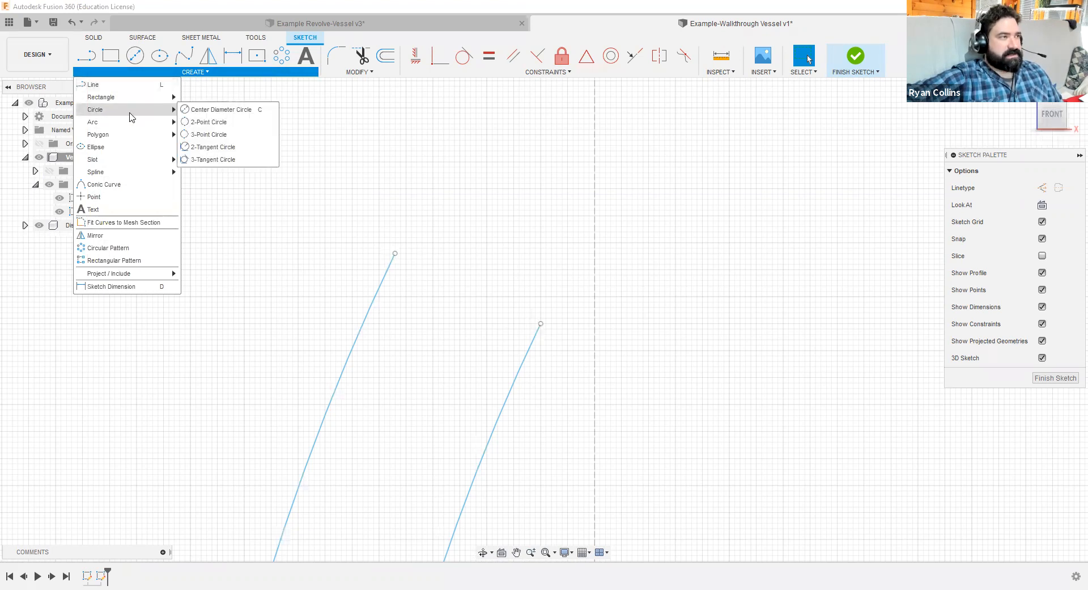
click(216, 126)
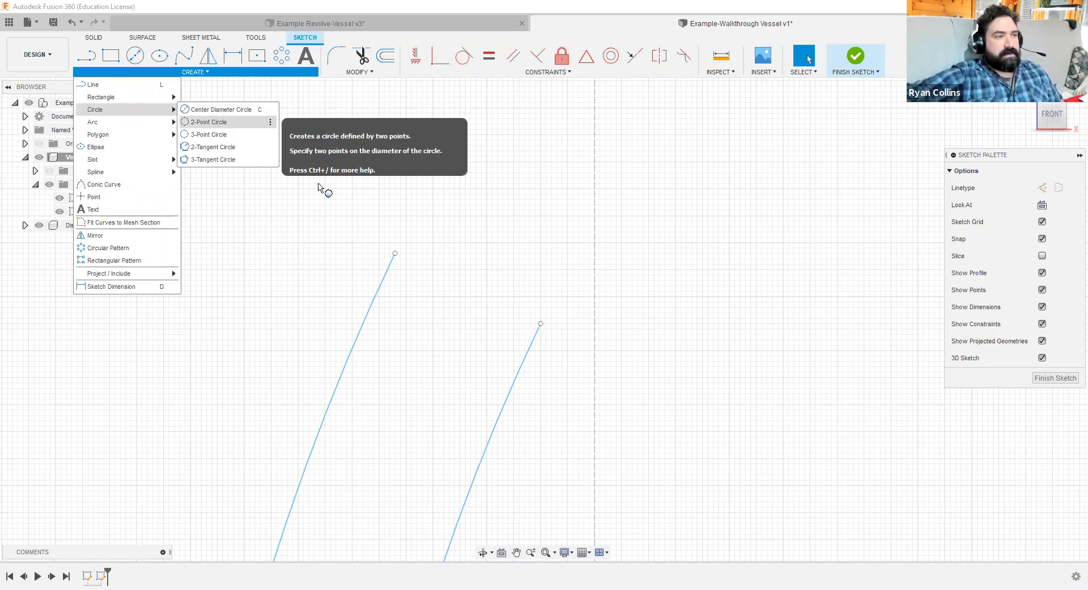
click(395, 254)
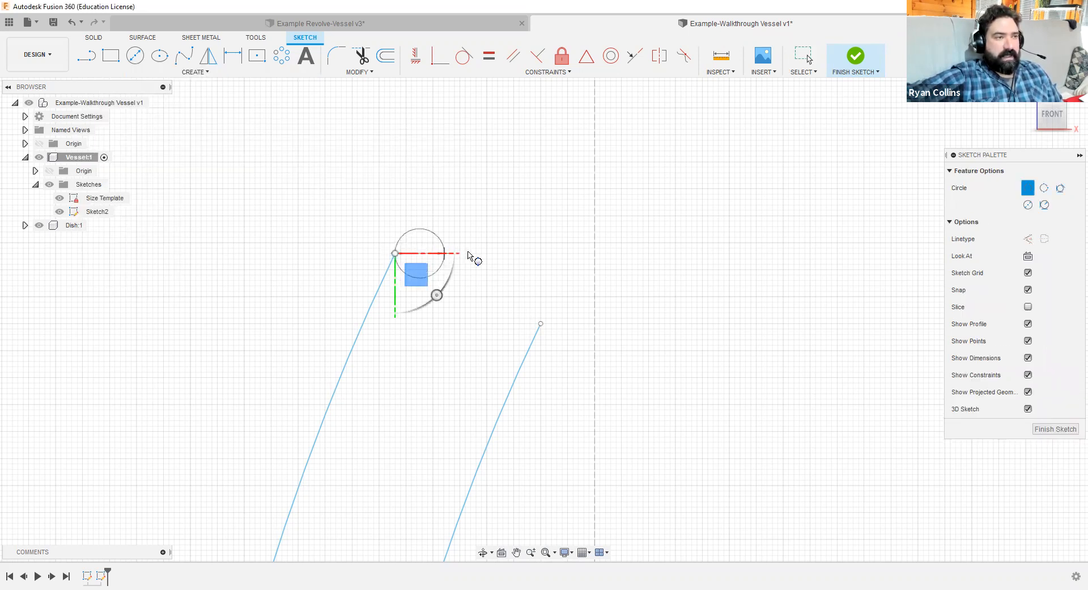
click(542, 324)
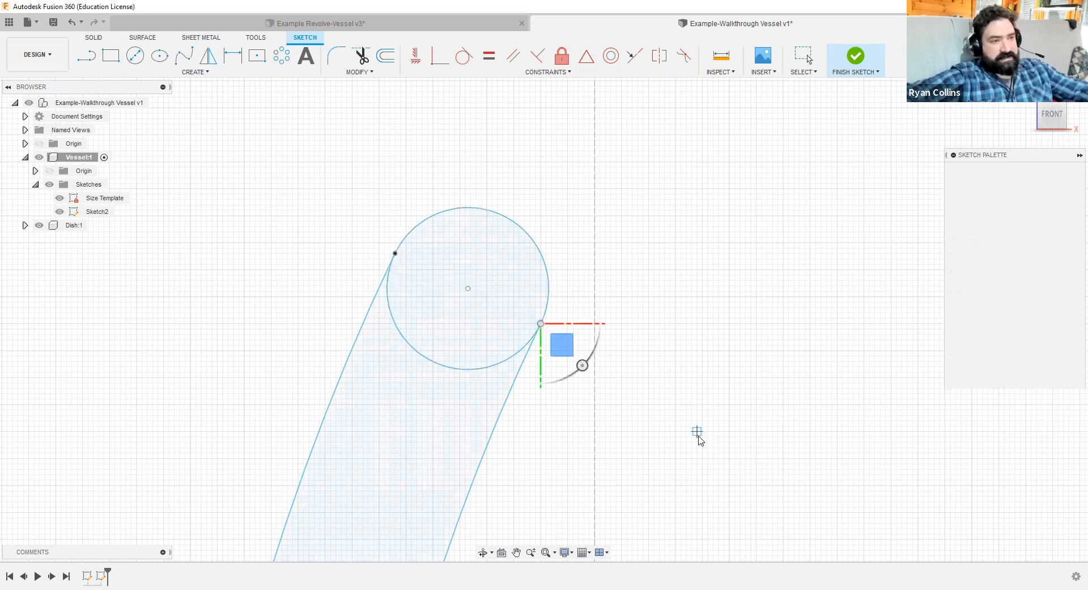
key(Escape)
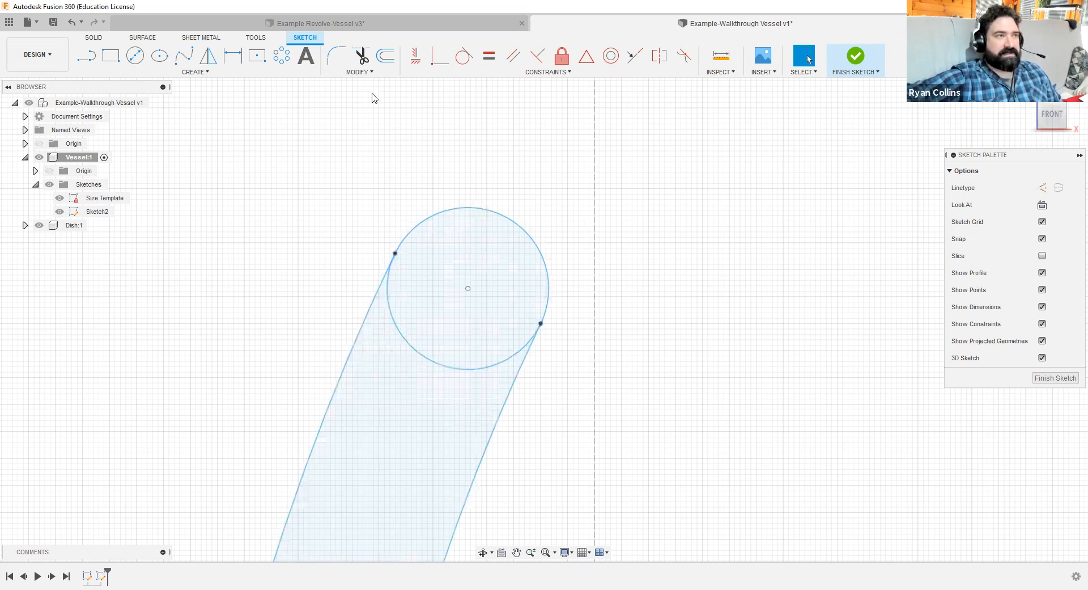
- Trim away the circle's lower arc inside the wall, leaving a rounded rim
click(361, 55)
click(430, 366)
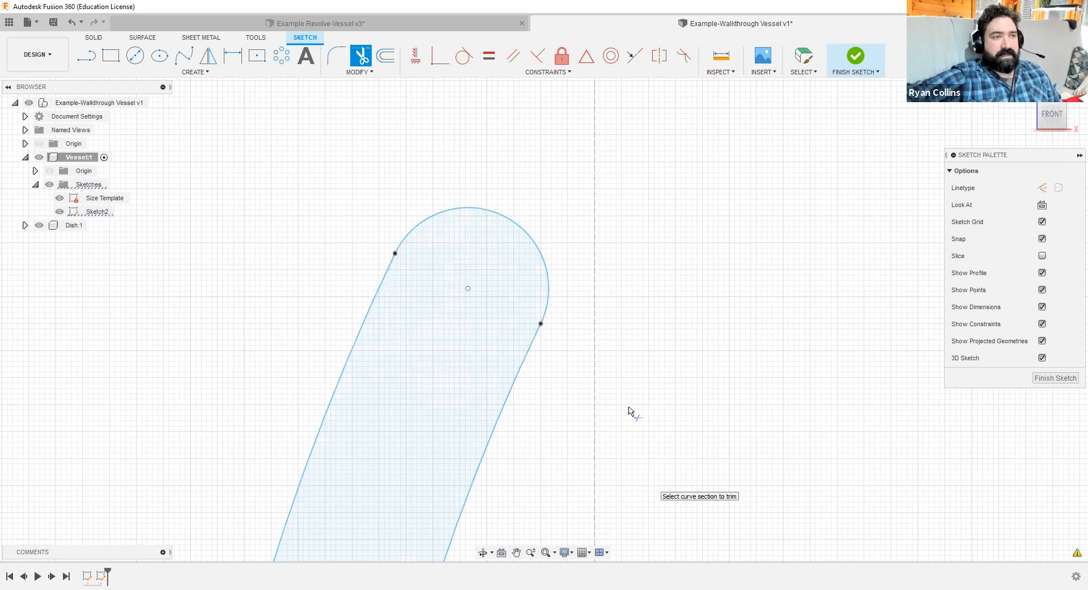
key(Escape)
- Check the closed wall profile from rim to base and finish the sketch
scroll(628, 408, down, 5)
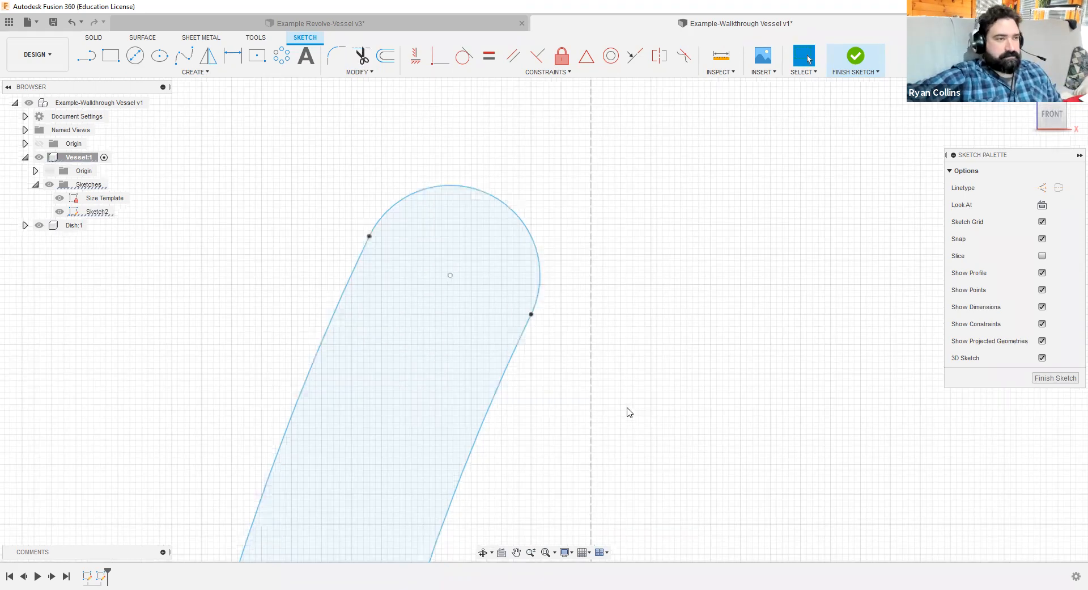
mouse_move(721, 446)
middle_down()
mouse_move(717, 267)
mouse_move(713, 328)
middle_up()
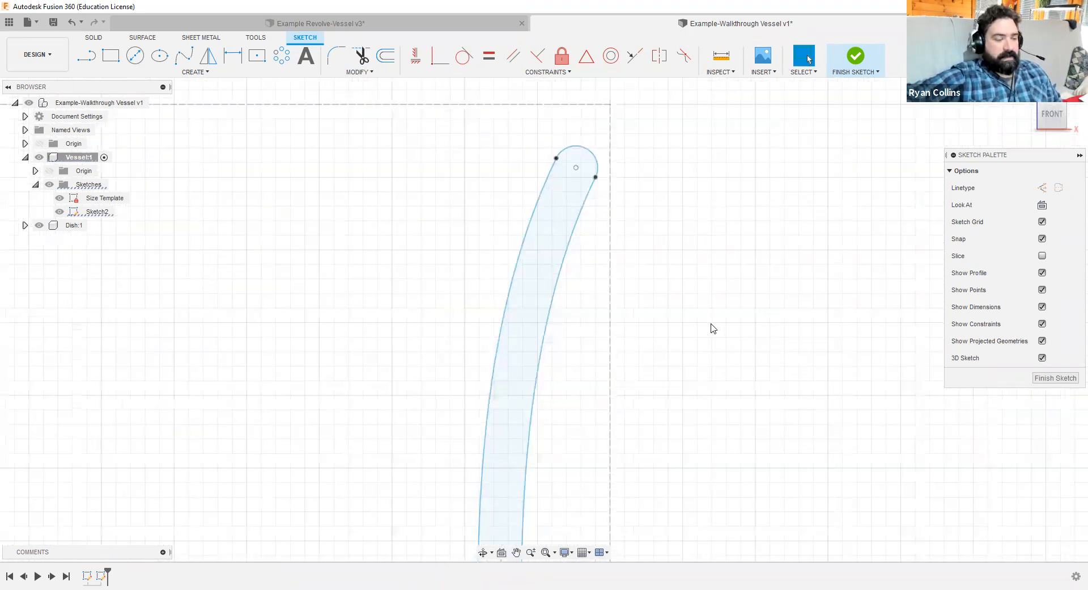
scroll(717, 340, down, 5)
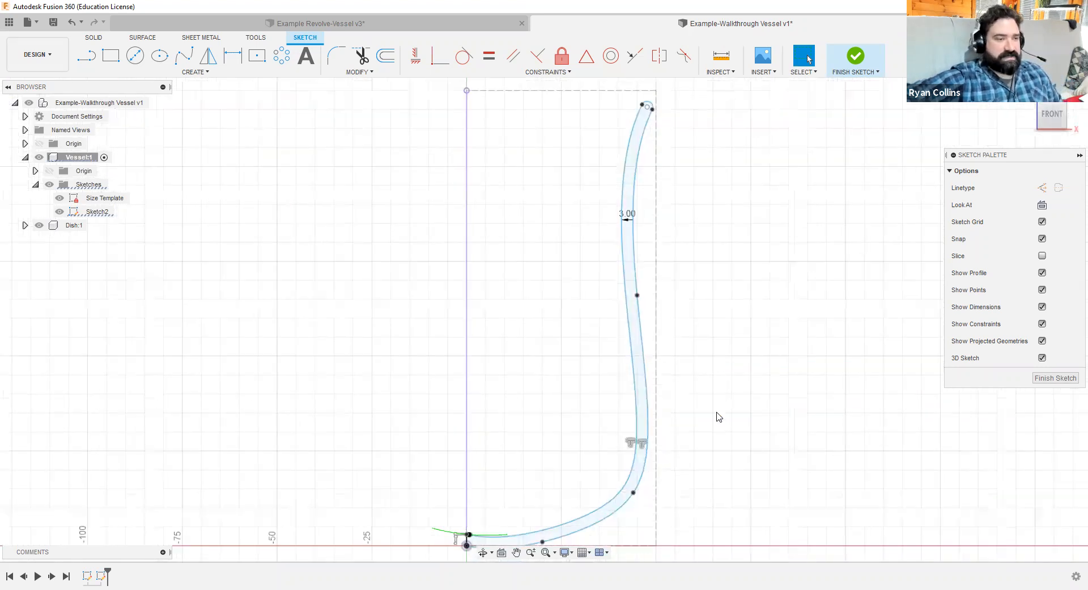
scroll(673, 384, up, 5)
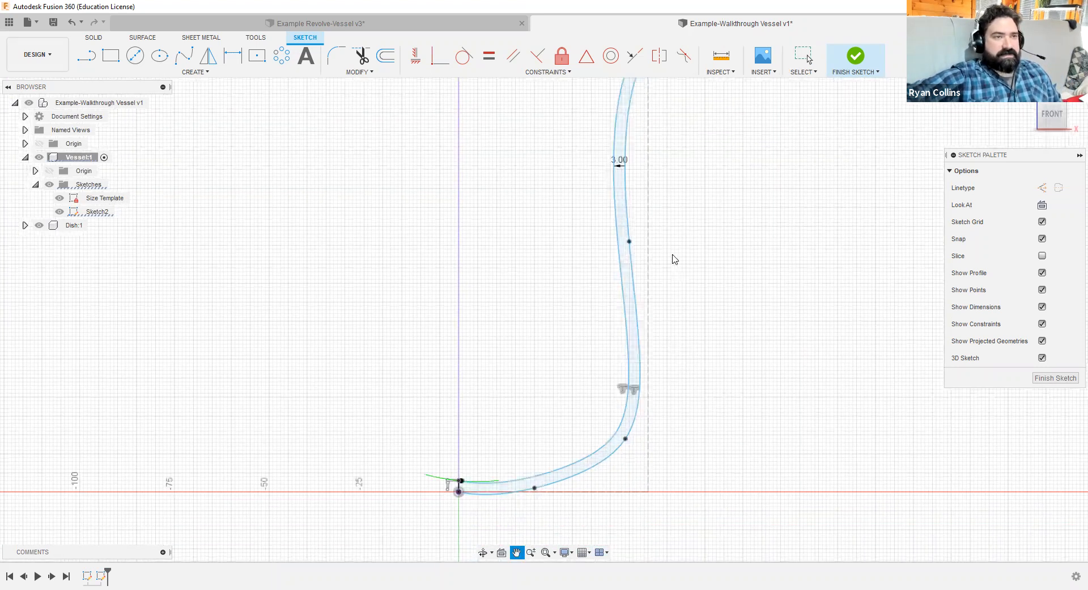
scroll(641, 226, up, 2)
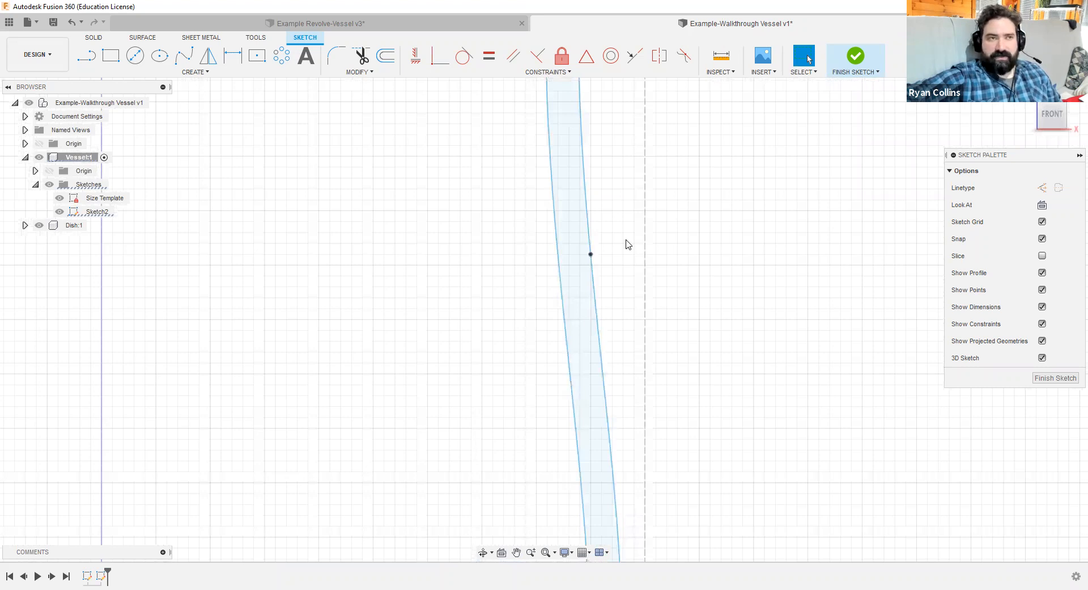
middle_click(726, 338)
middle_click(726, 339)
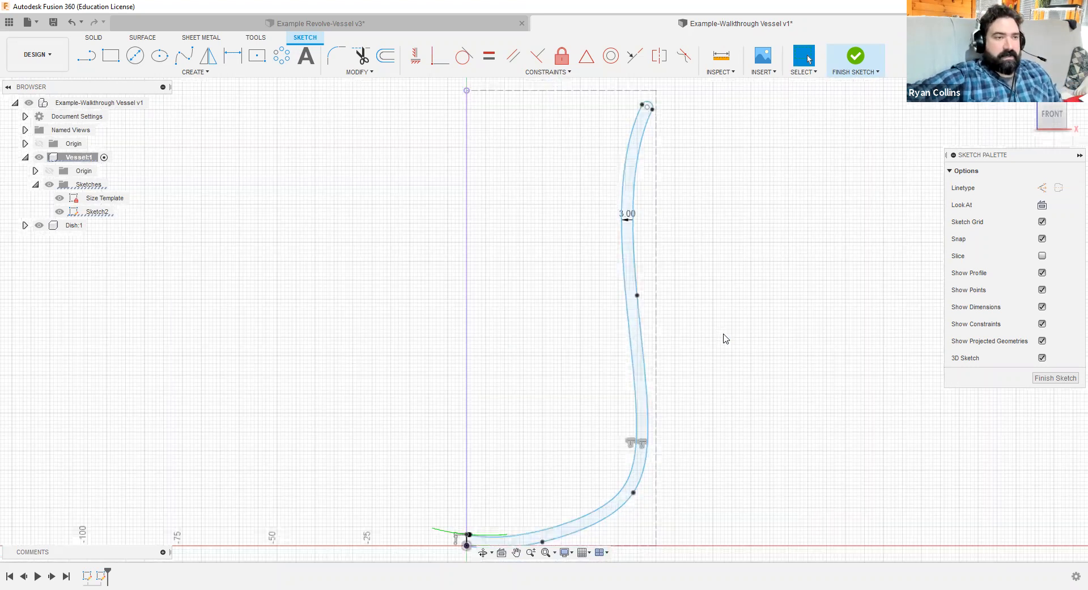
click(857, 56)
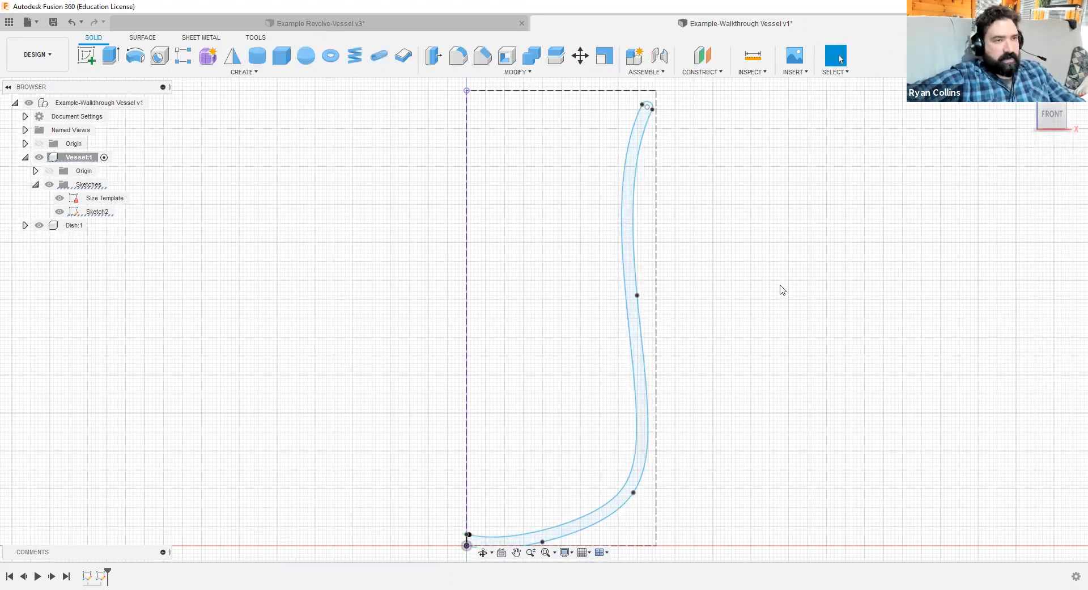
- Start a Revolve feature and clear the preselected wall profile
shift+middle_drag(778, 286, 974, 211)
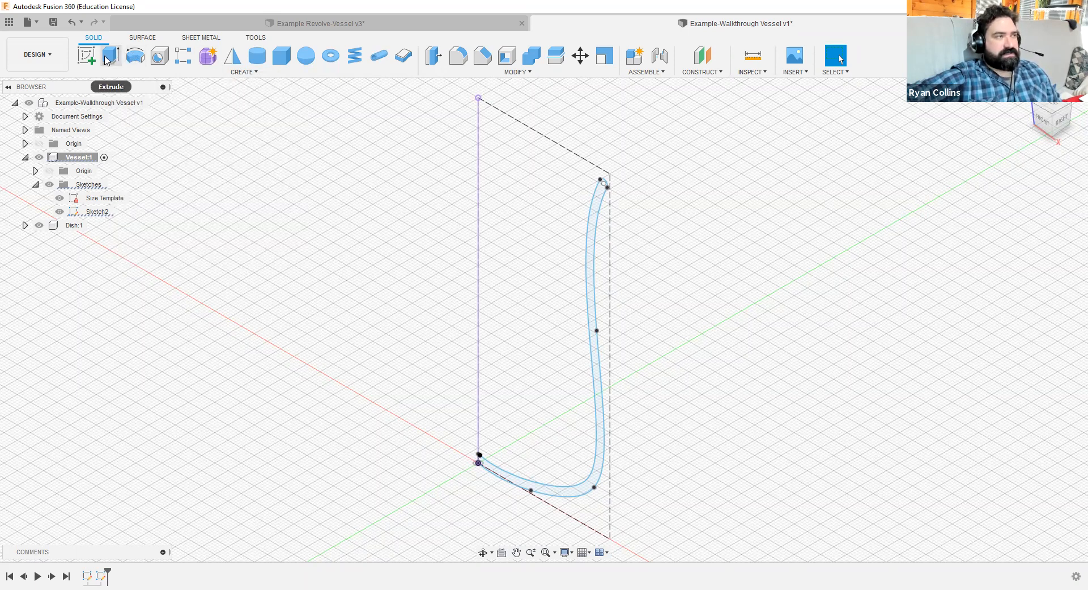
click(241, 73)
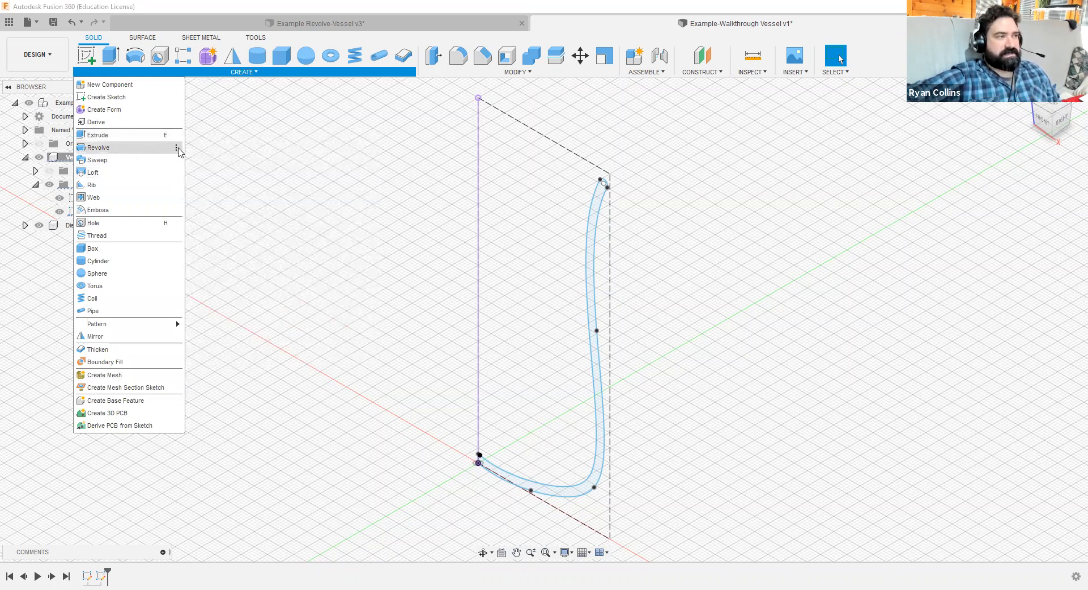
click(178, 147)
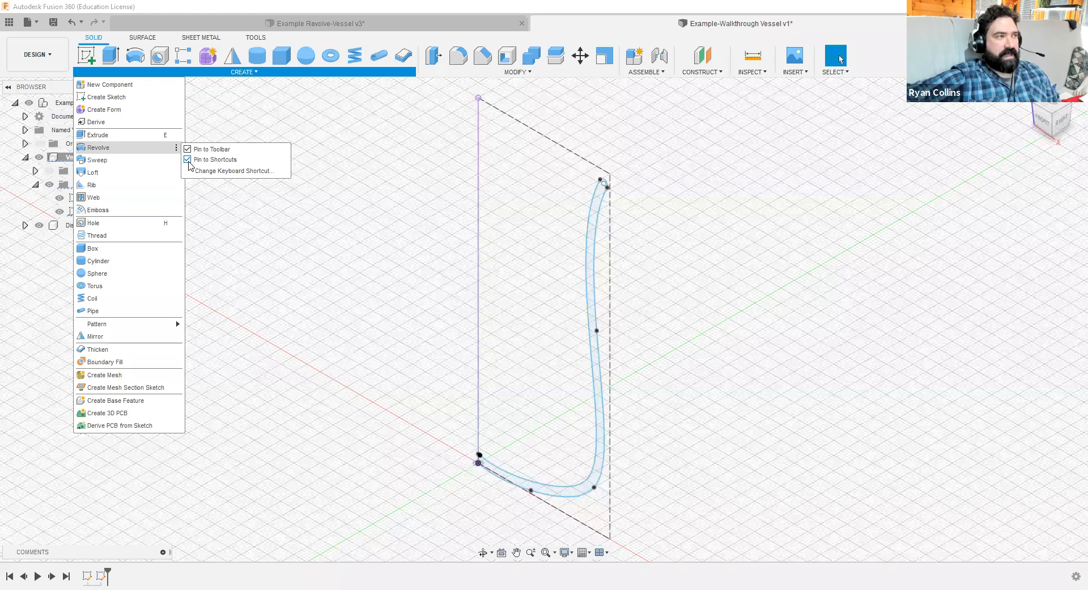
click(94, 149)
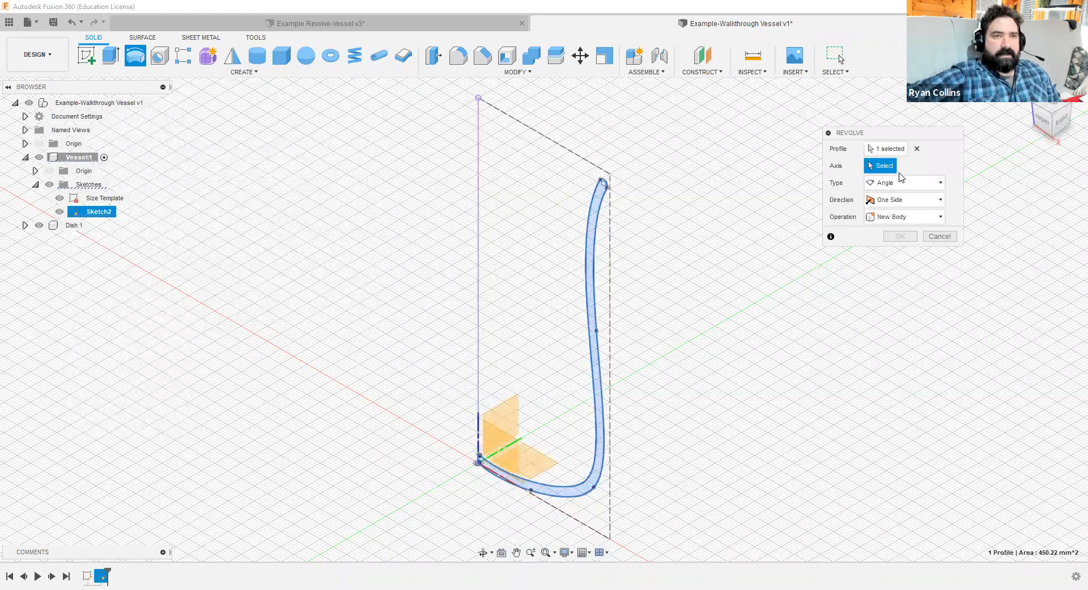
click(893, 150)
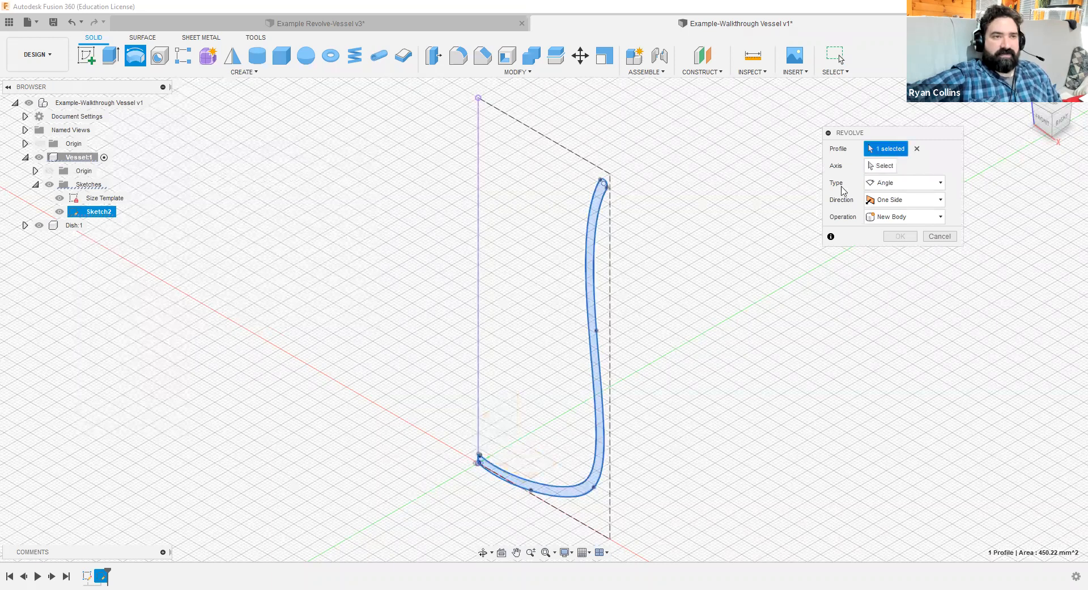
click(593, 252)
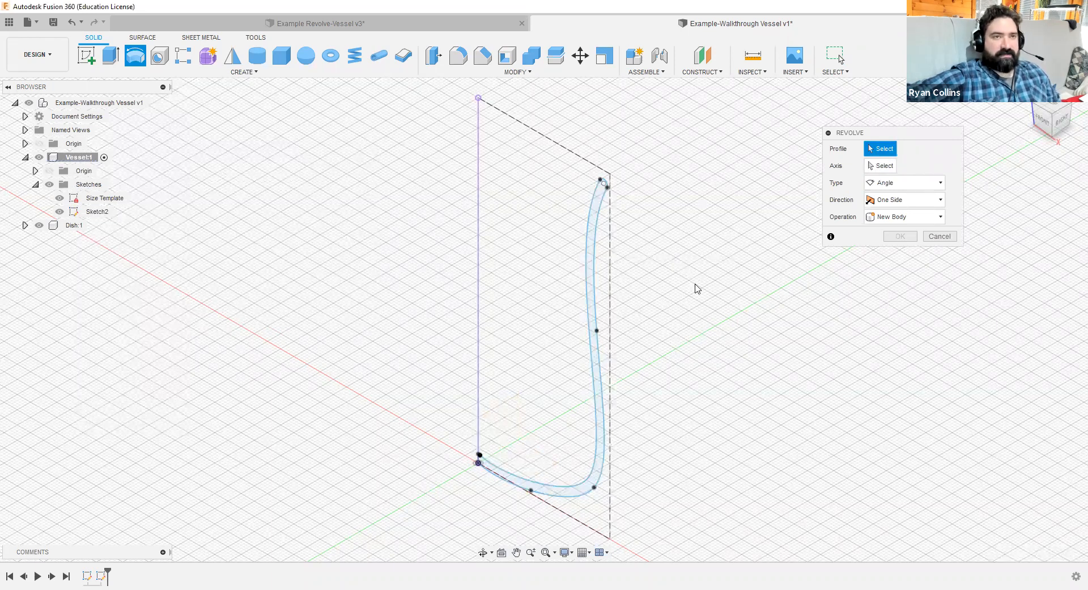
- Set the revolve axis to the sketch's vertical centre line and the revolve type to Full
click(881, 168)
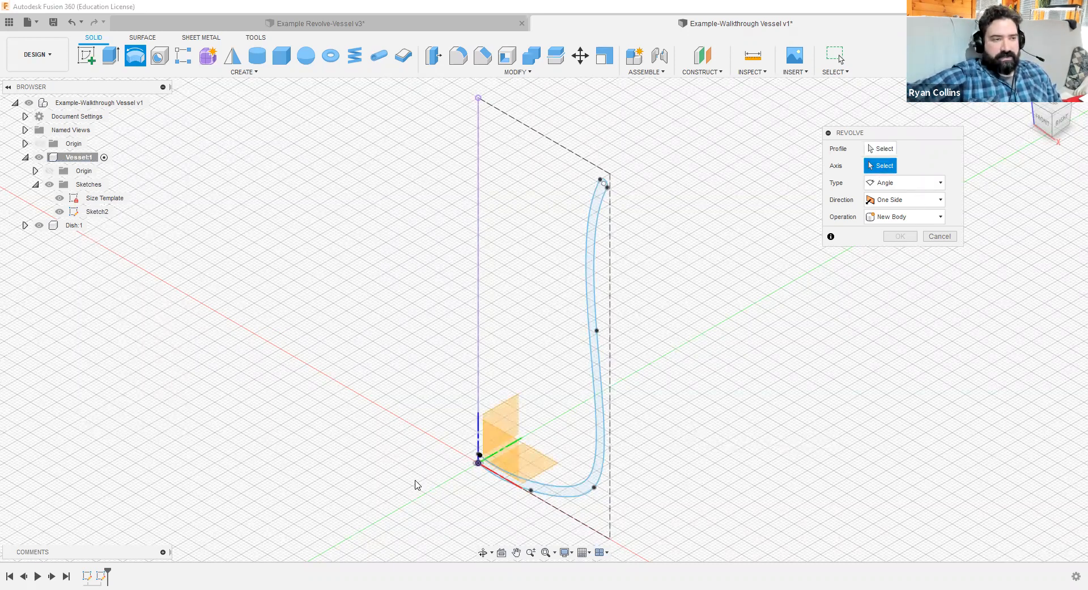
scroll(437, 483, up, 2)
scroll(437, 483, up, 1)
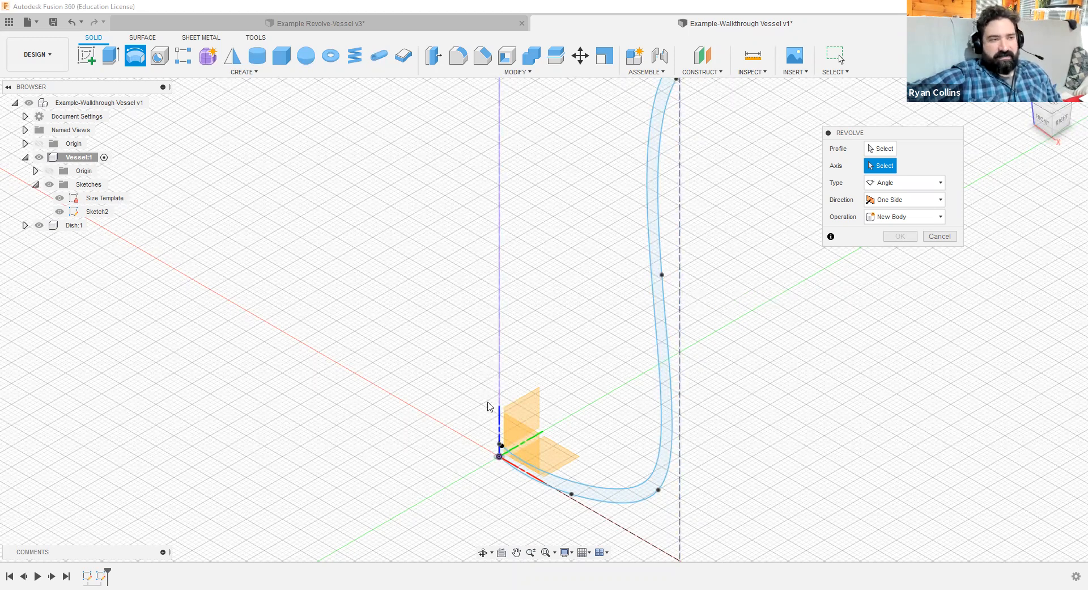
click(499, 375)
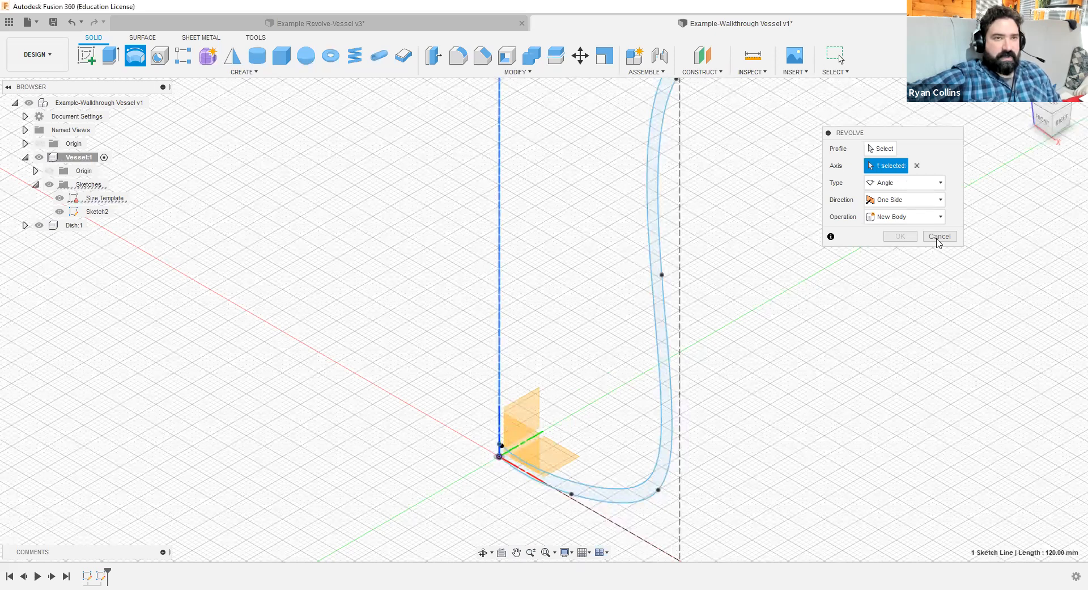
click(894, 184)
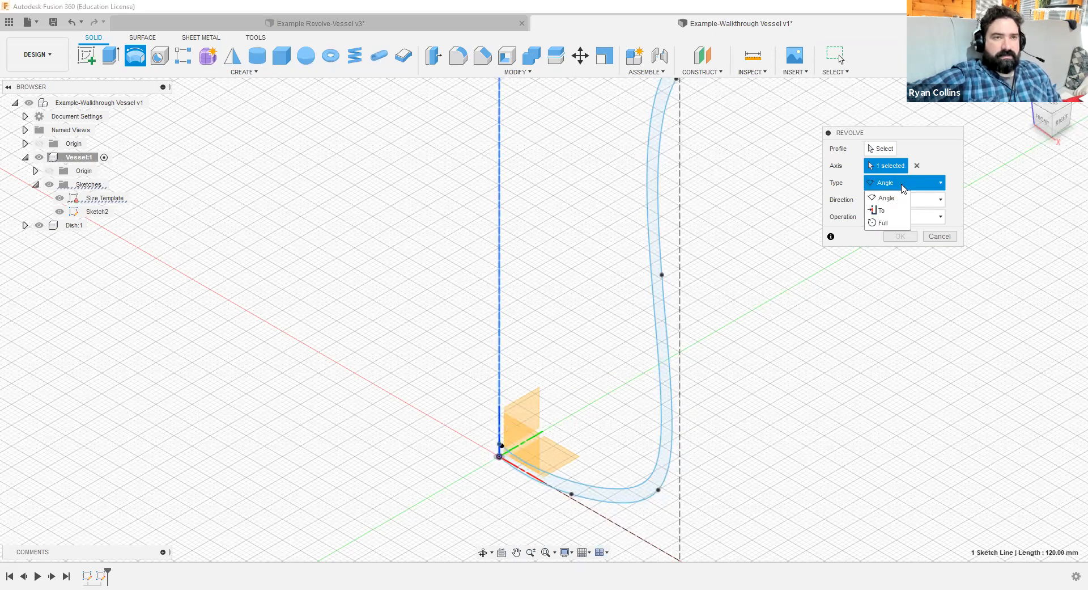
click(894, 223)
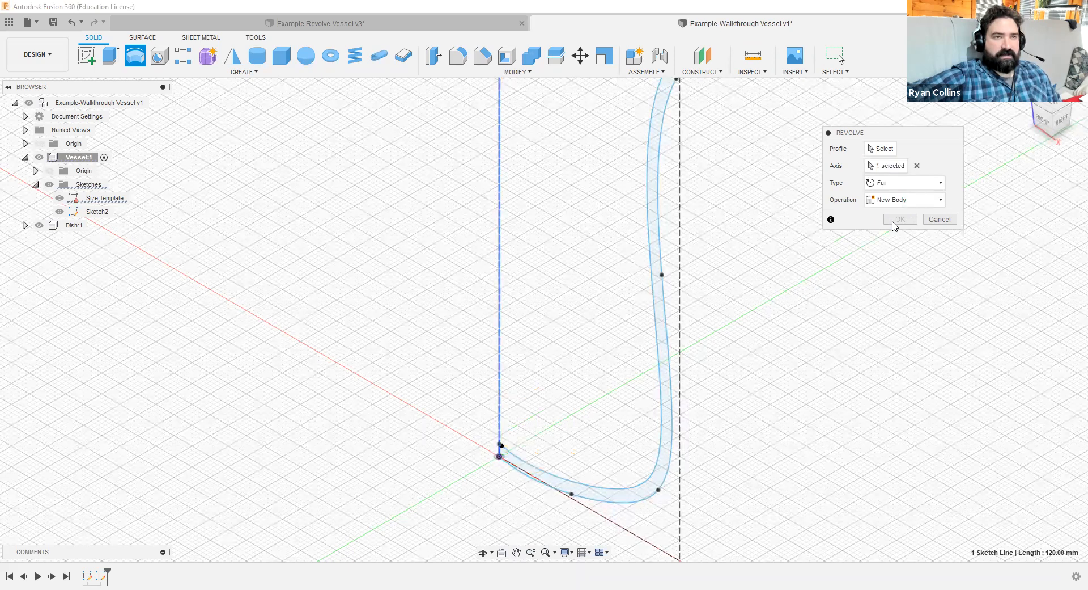
- Select the closed vessel wall profile as the profile of the revolve
click(876, 150)
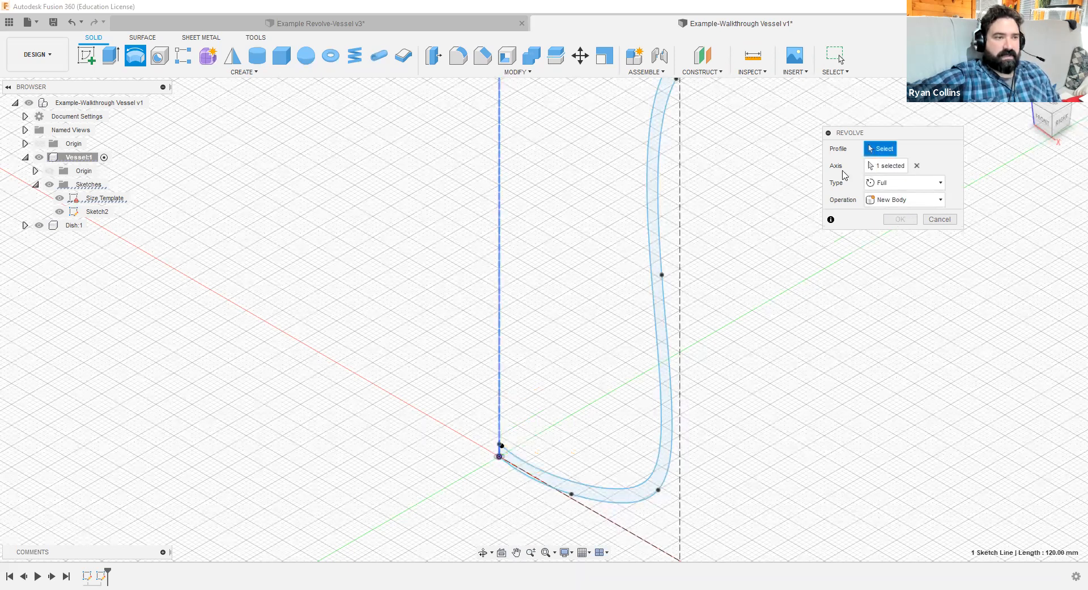
click(655, 209)
scroll(820, 450, down, 5)
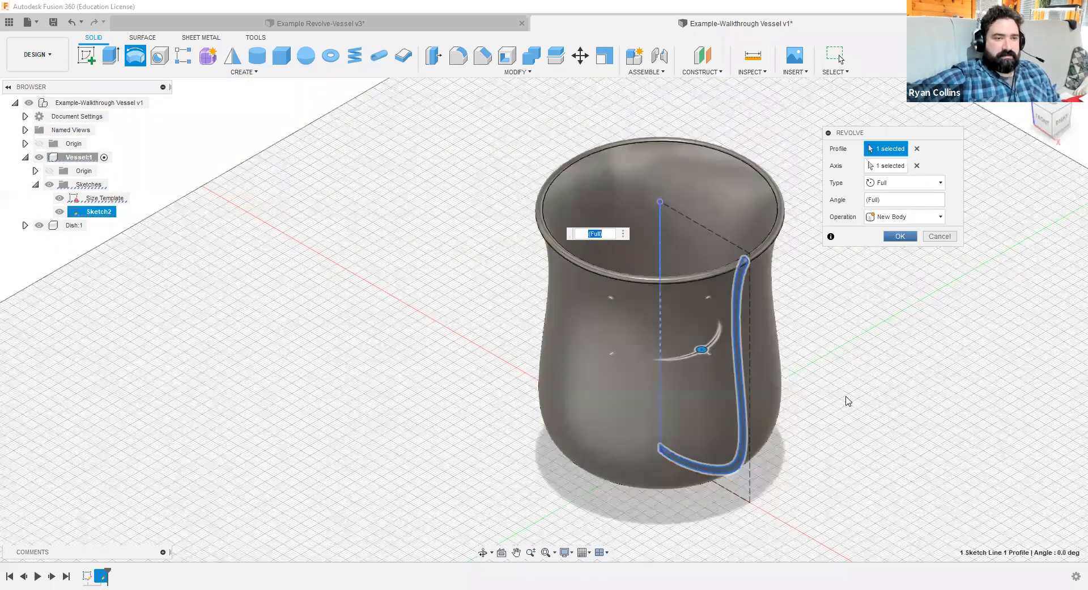
middle_drag(849, 401, 824, 426)
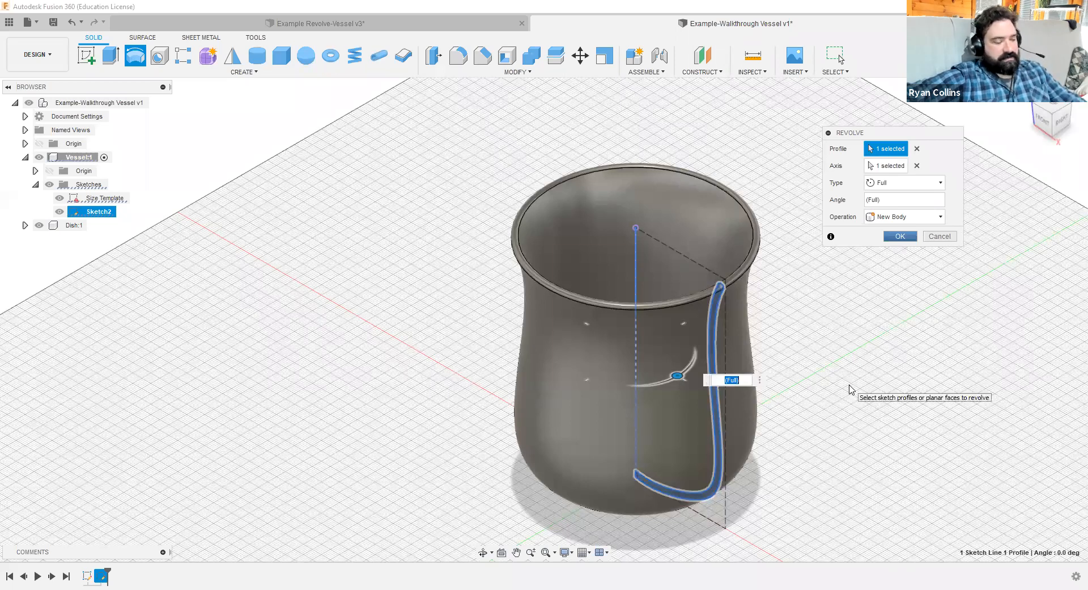
shift+middle_drag(850, 388, 871, 350)
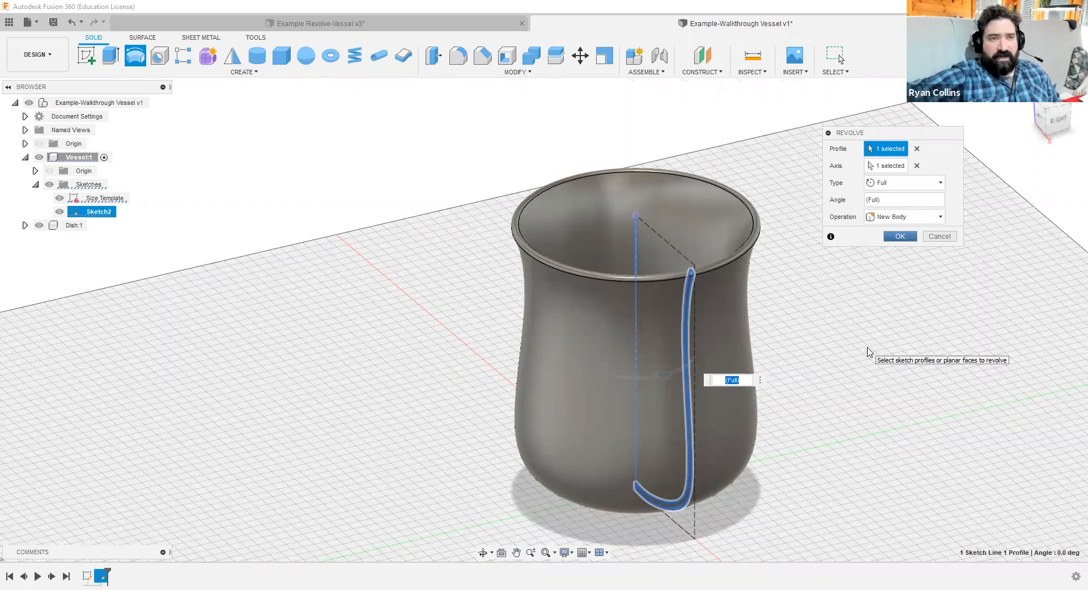
- Try partial revolves of the vessel wall by angle, using 195, 180 and 140 degrees
click(911, 187)
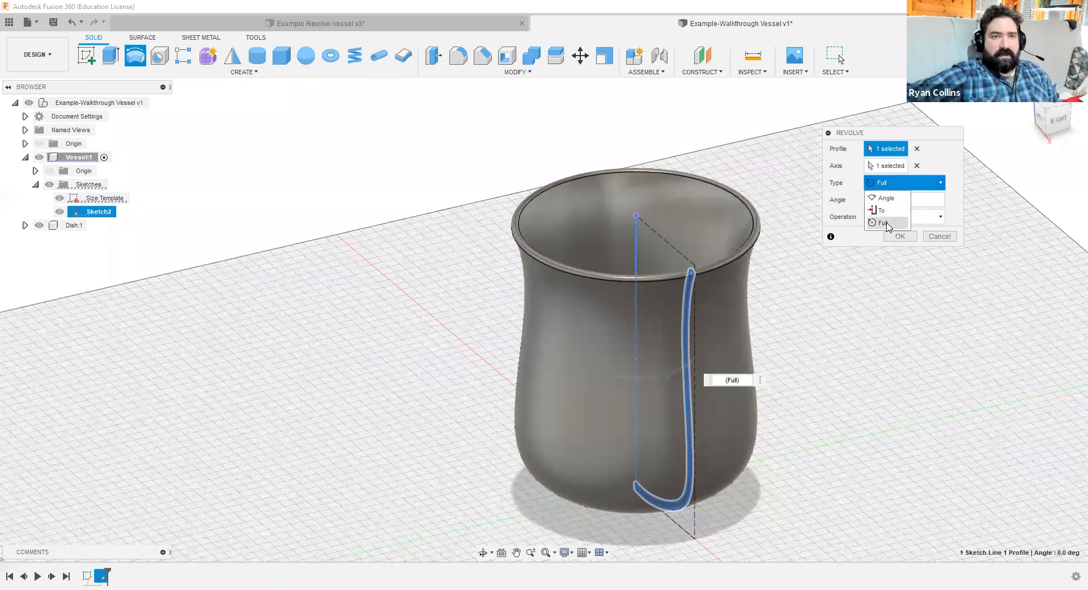
click(888, 198)
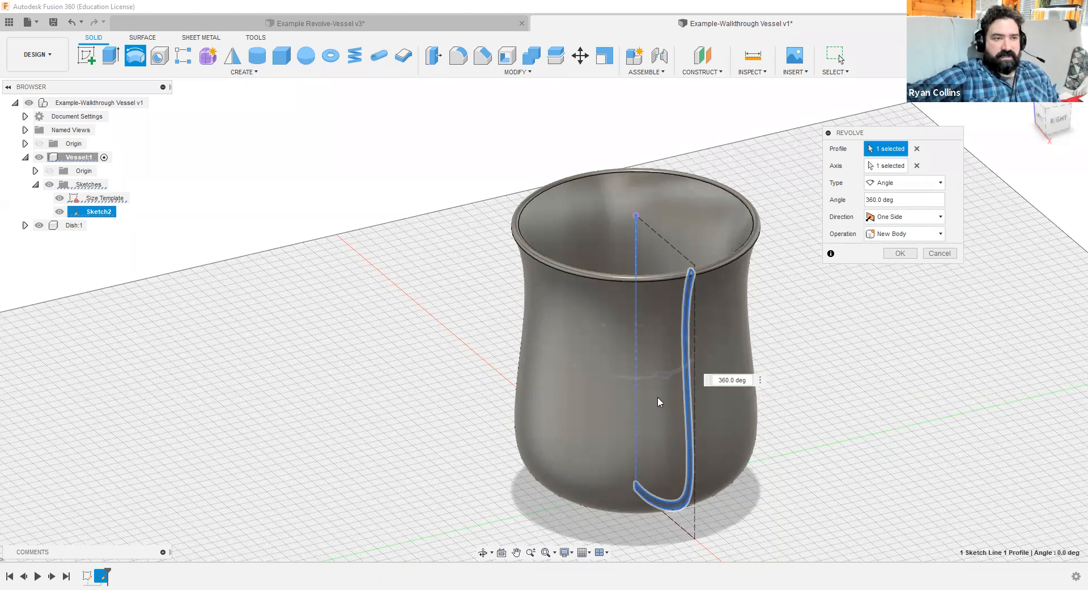
scroll(658, 369, up, 5)
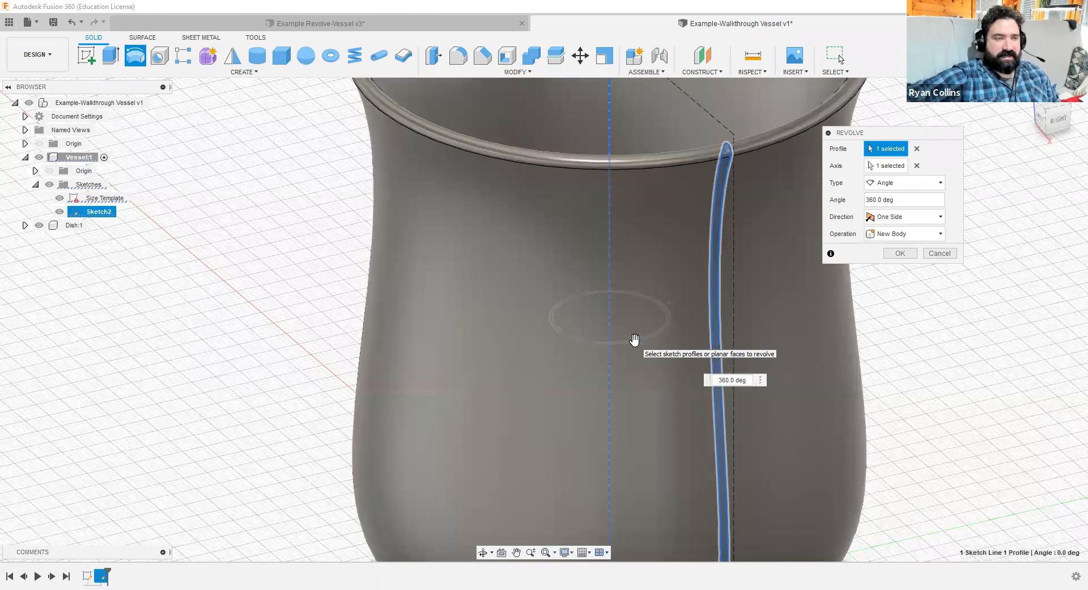
drag(635, 339, 503, 261)
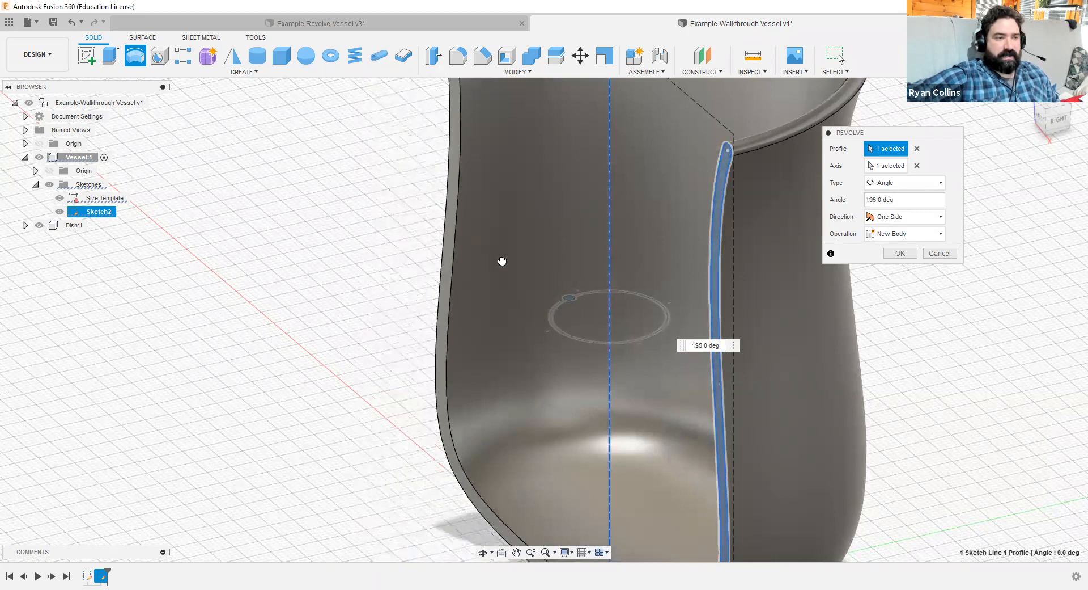
shift+middle_drag(523, 356, 744, 482)
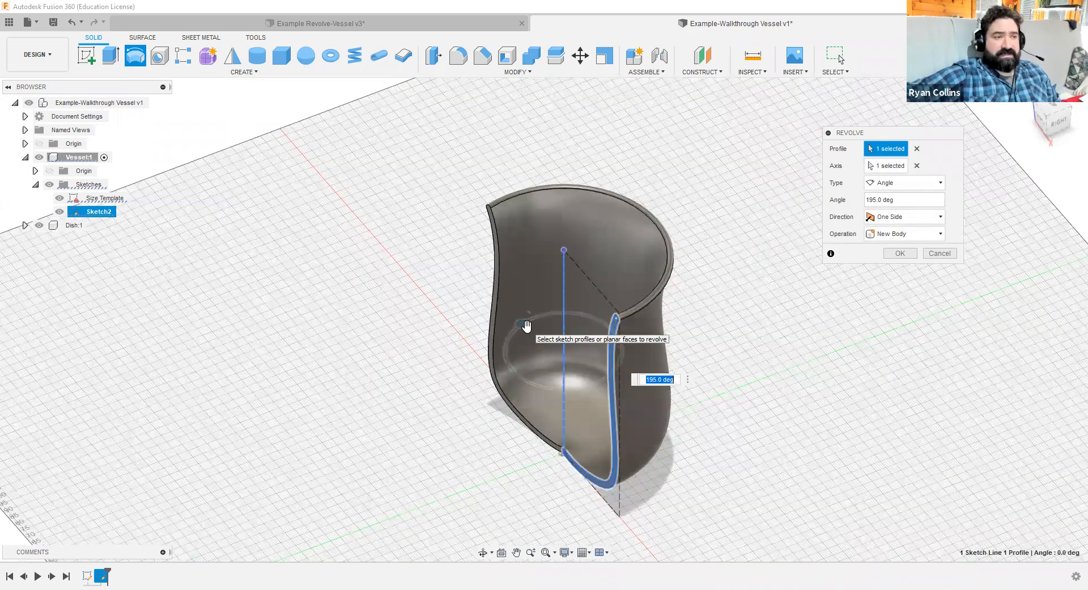
drag(527, 325, 539, 321)
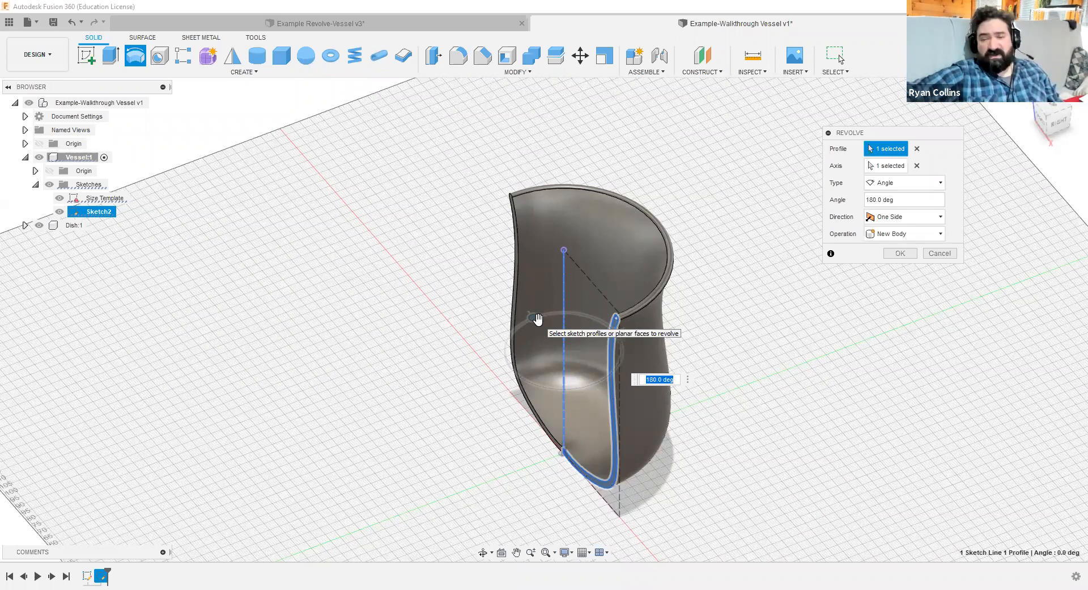
drag(535, 315, 582, 296)
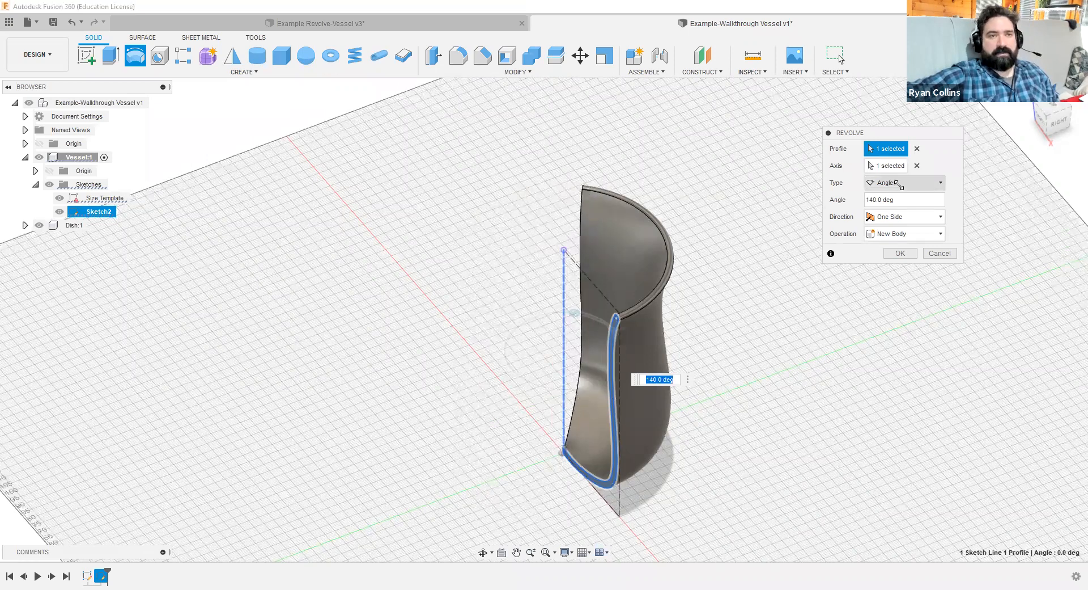
- Set the revolve type to Full and create the vessel as a new body
click(897, 183)
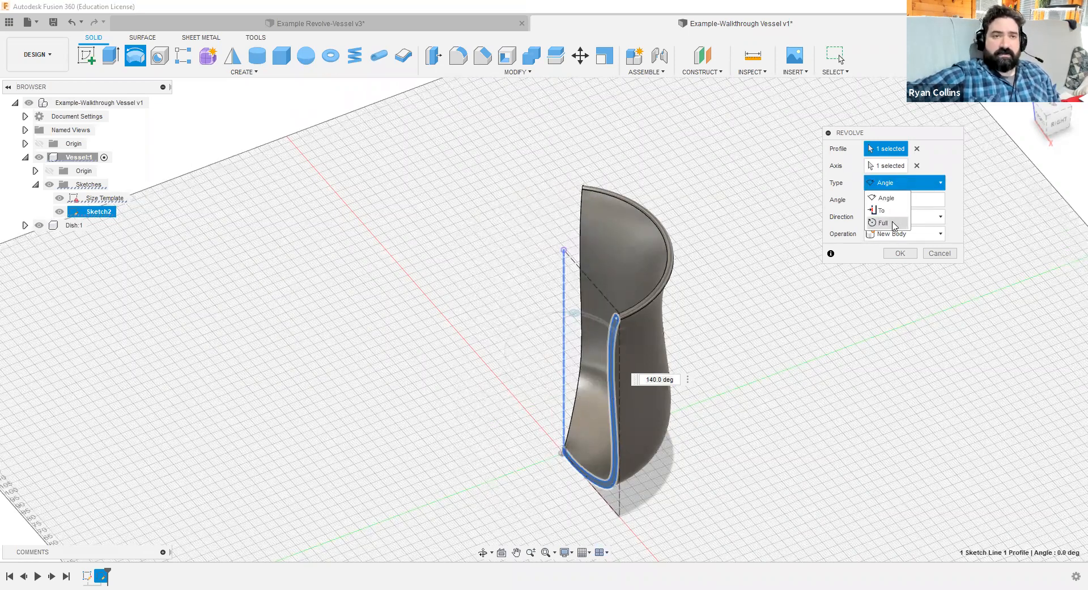
click(894, 224)
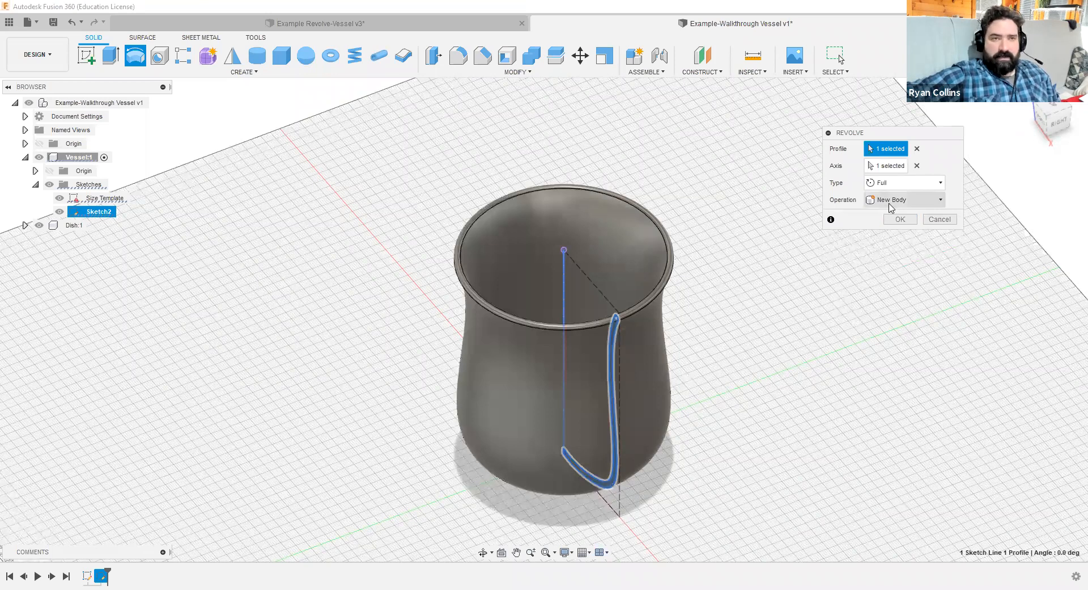
click(905, 223)
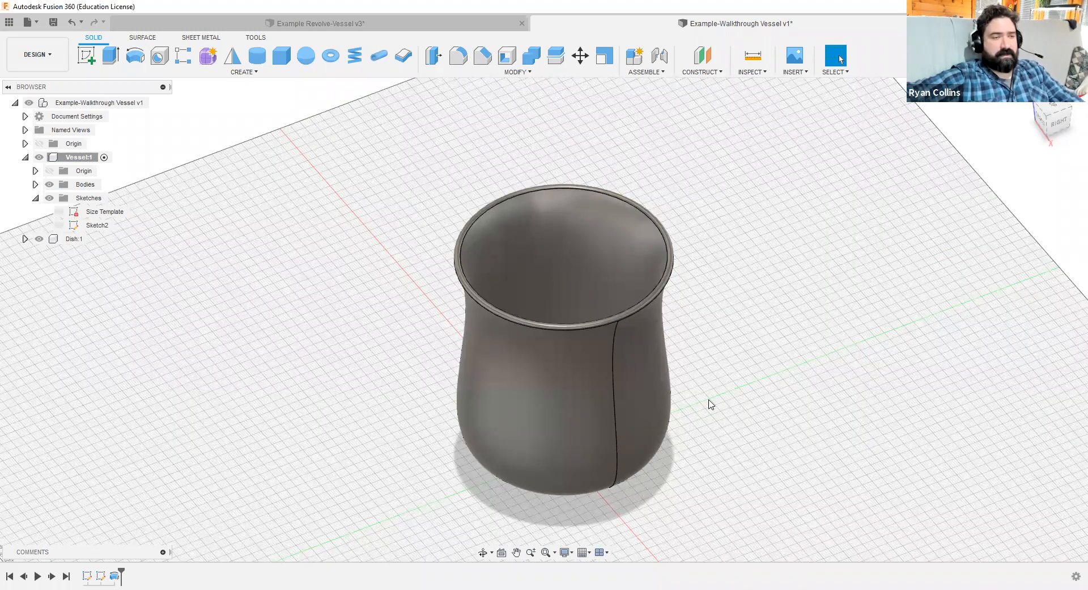
- Turn on component color cycling with the Vessel component active
key(shift+n)
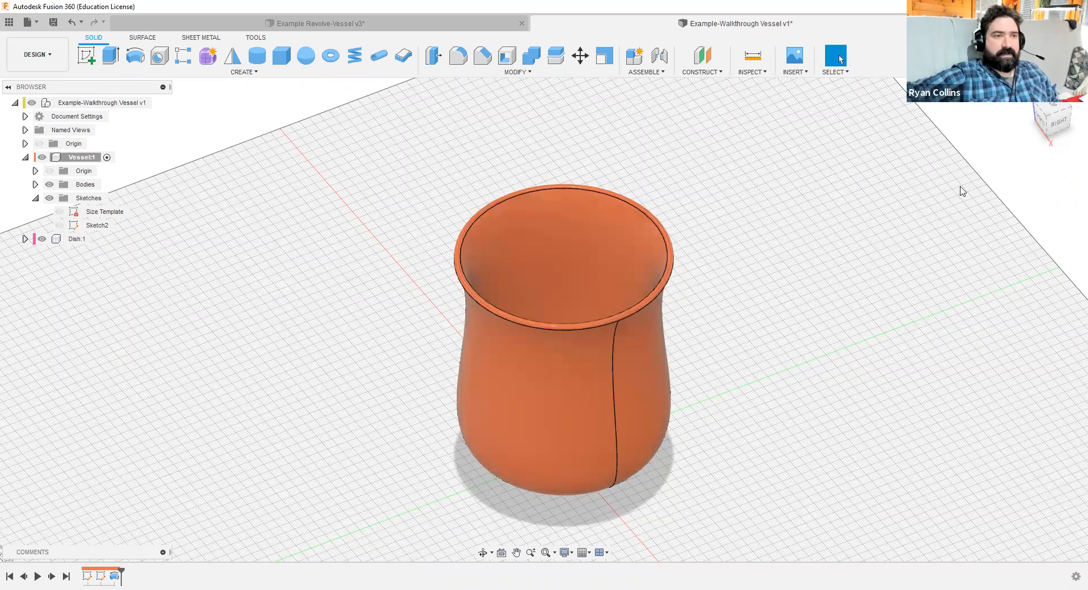
key(F6)
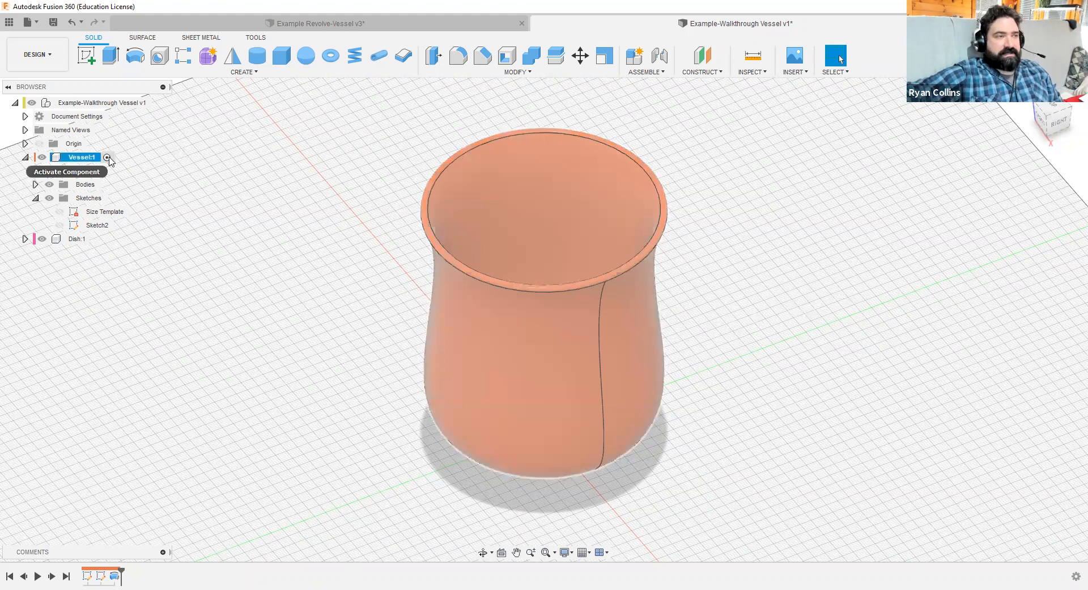
click(107, 158)
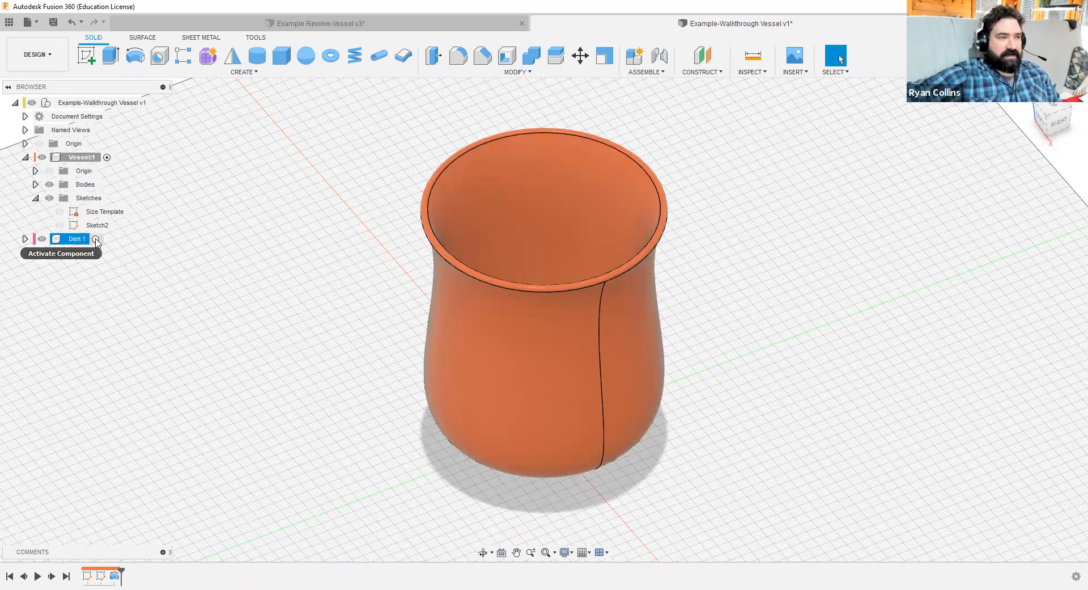
- Activate the Dish component and clear the selection
click(96, 239)
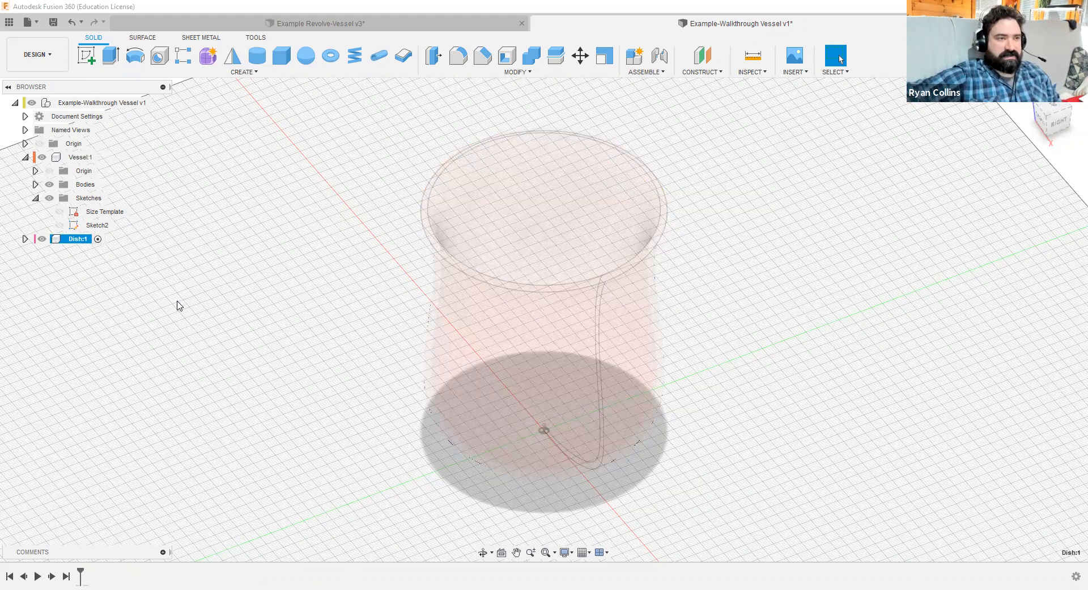
click(558, 419)
click(735, 326)
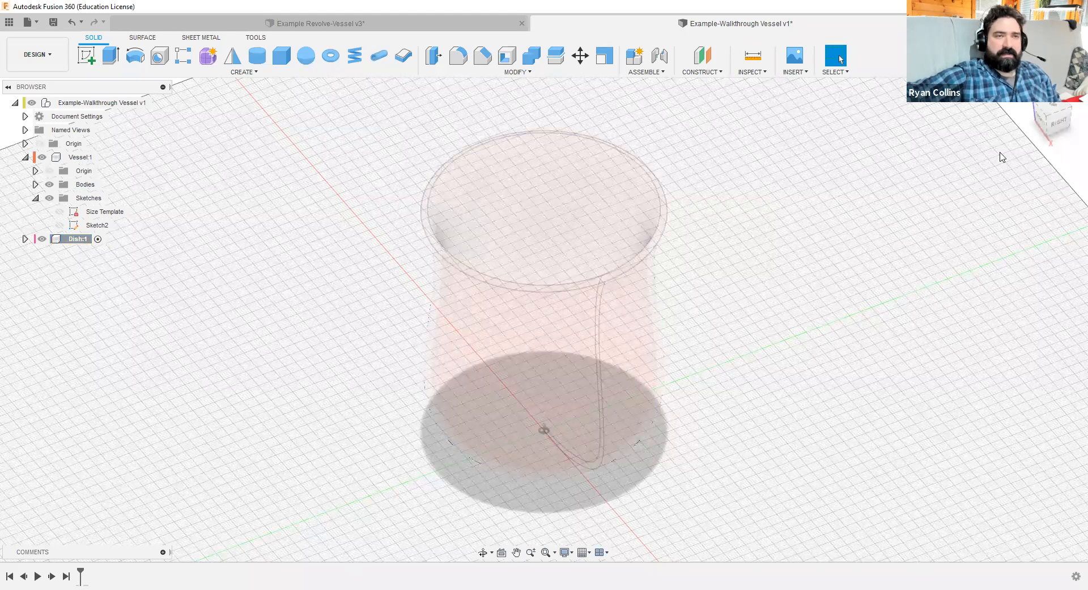
- Start a new sketch in the Dish component on the front origin plane, viewed at the vessel's base
click(1043, 124)
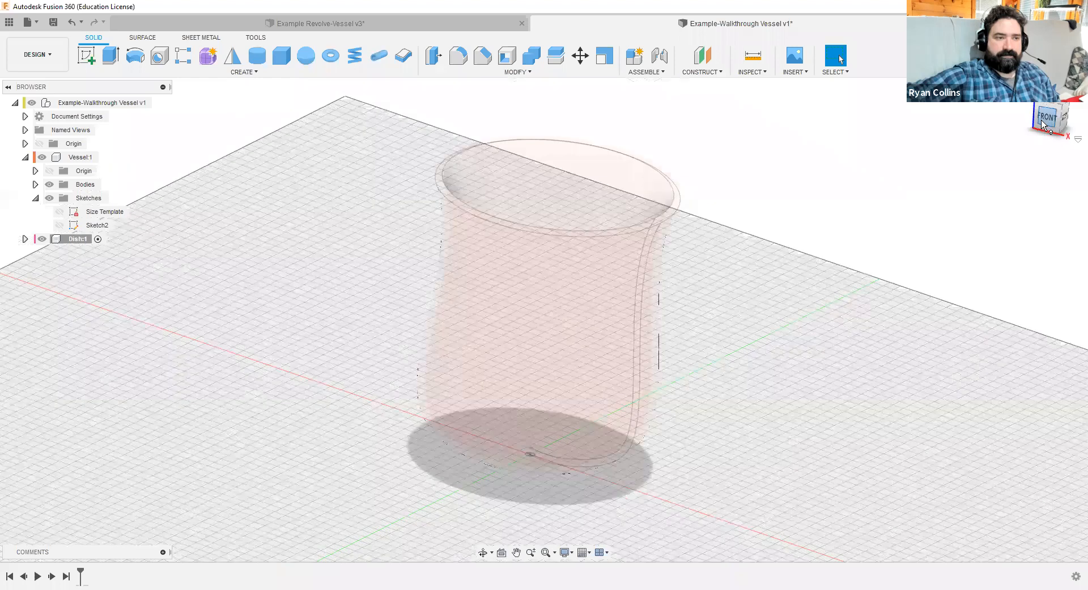
scroll(662, 436, up, 5)
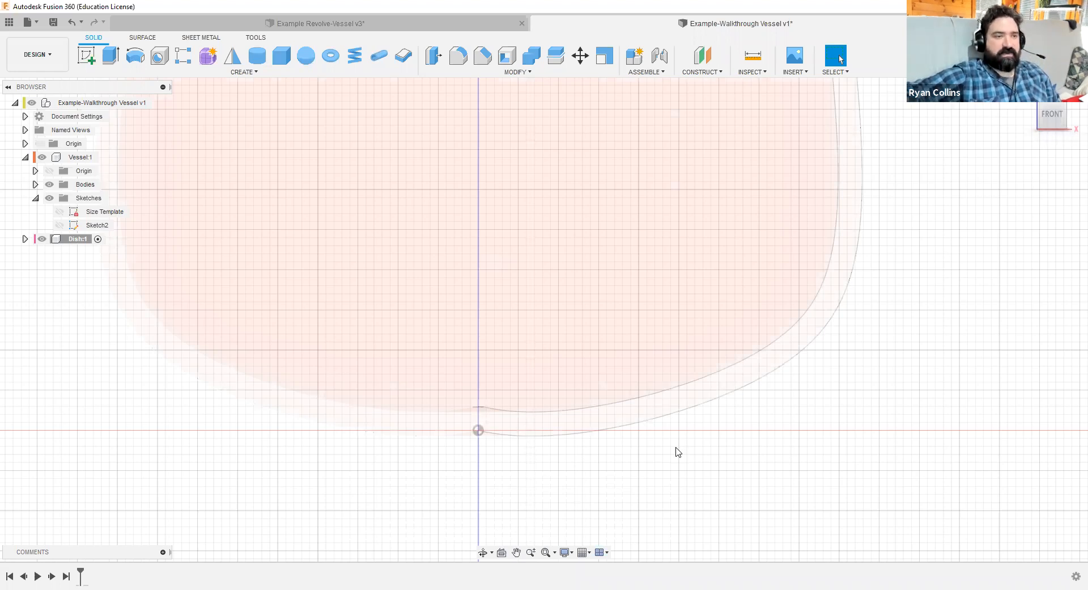
middle_drag(708, 436, 652, 408)
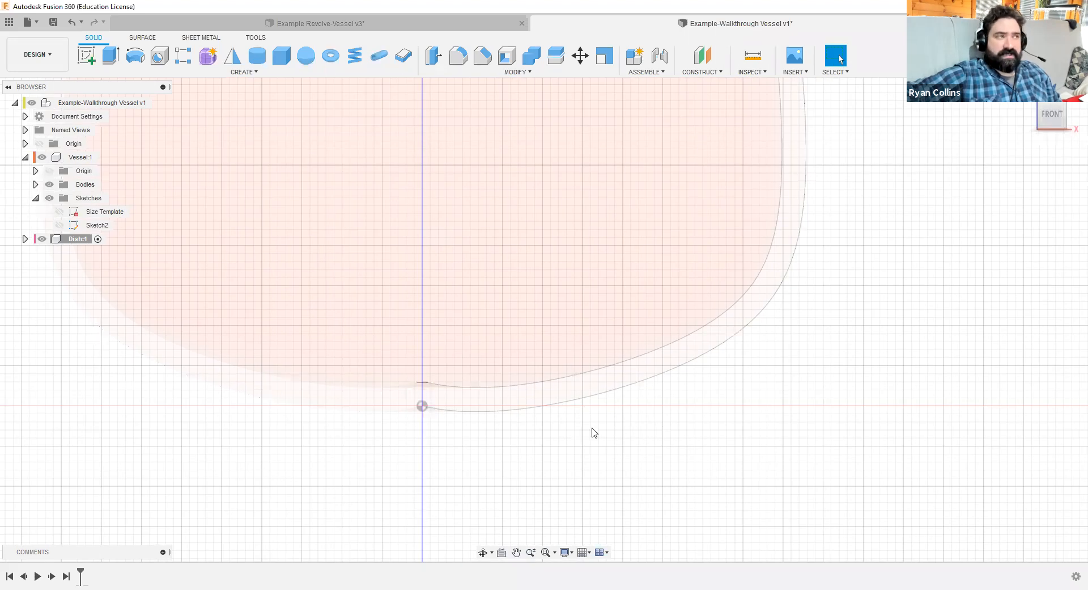
click(87, 55)
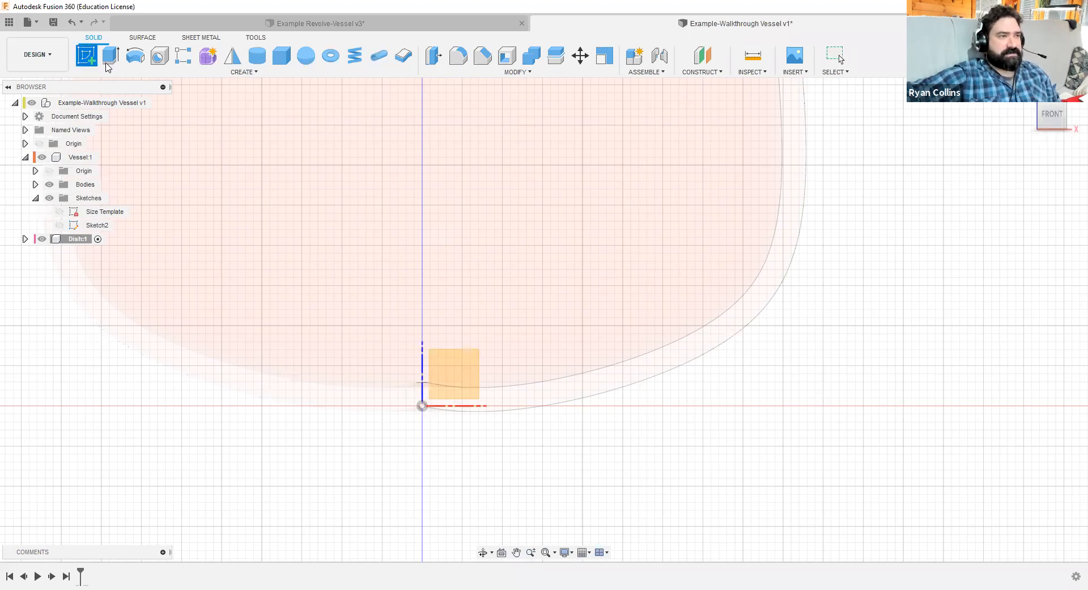
click(457, 371)
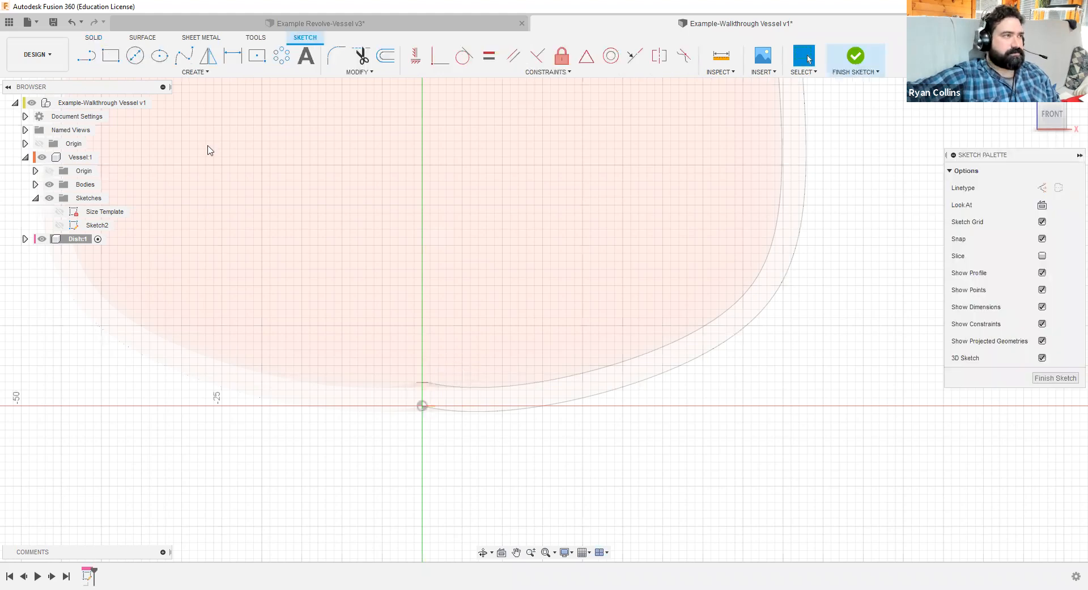
- Draw a 40 mm horizontal line from the origin outward beneath the vessel, leaving out any further segment
click(88, 57)
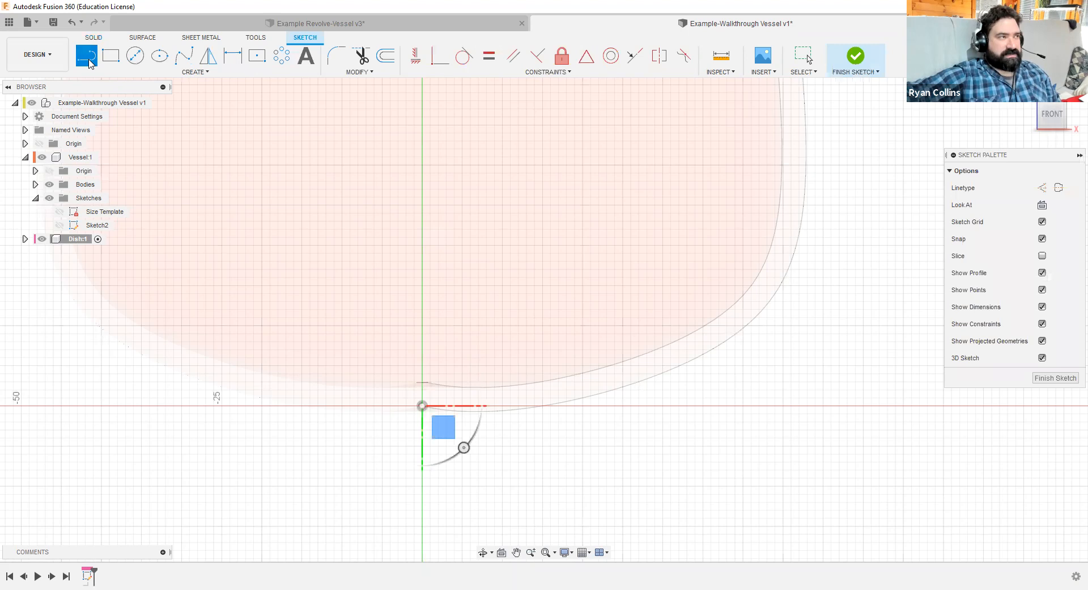
click(423, 406)
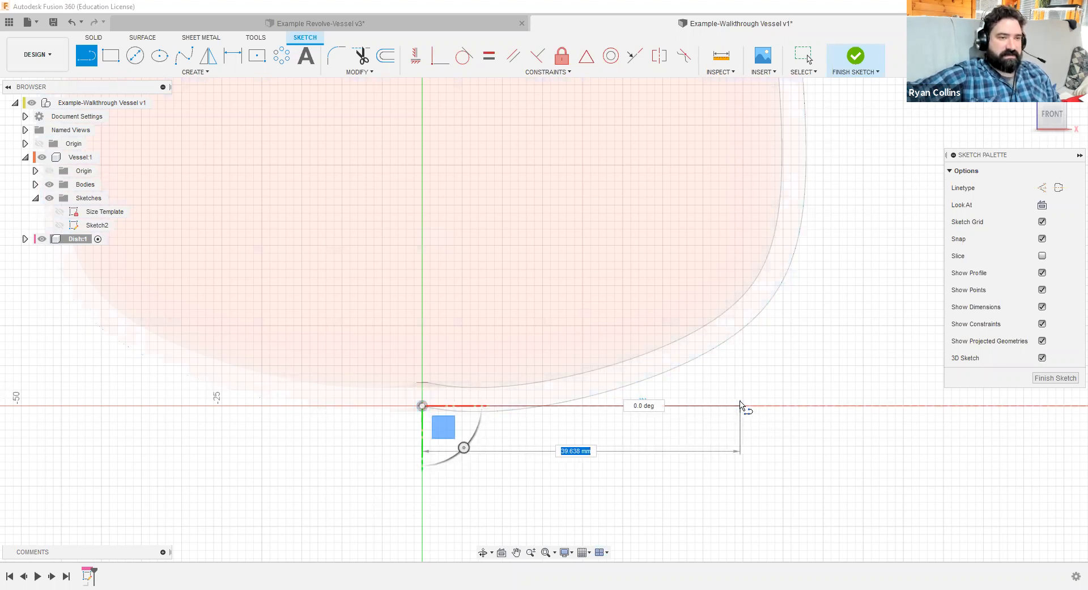
text(40)
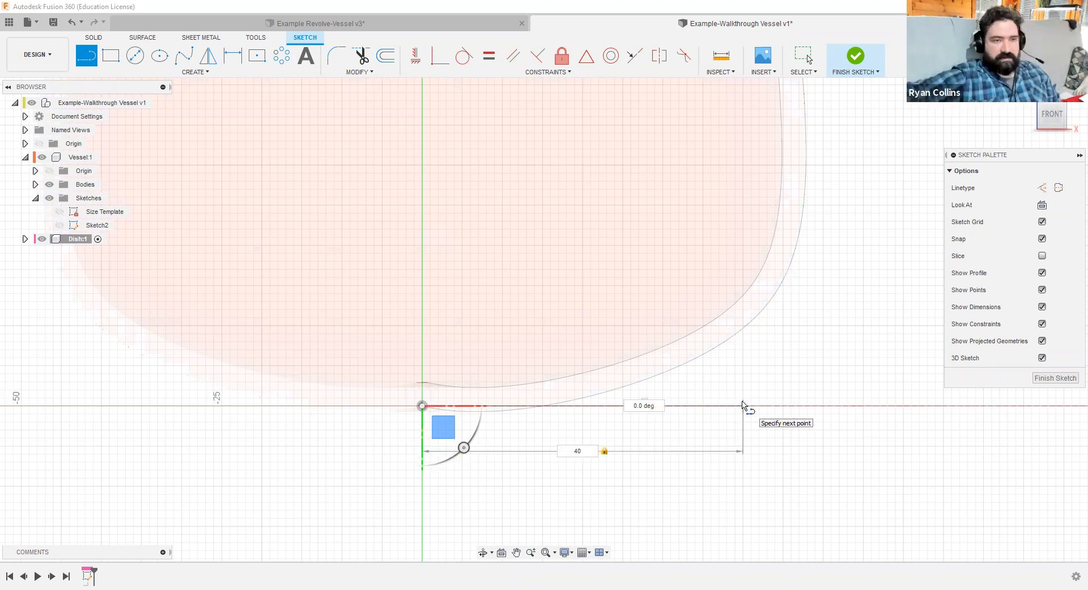
key(Return)
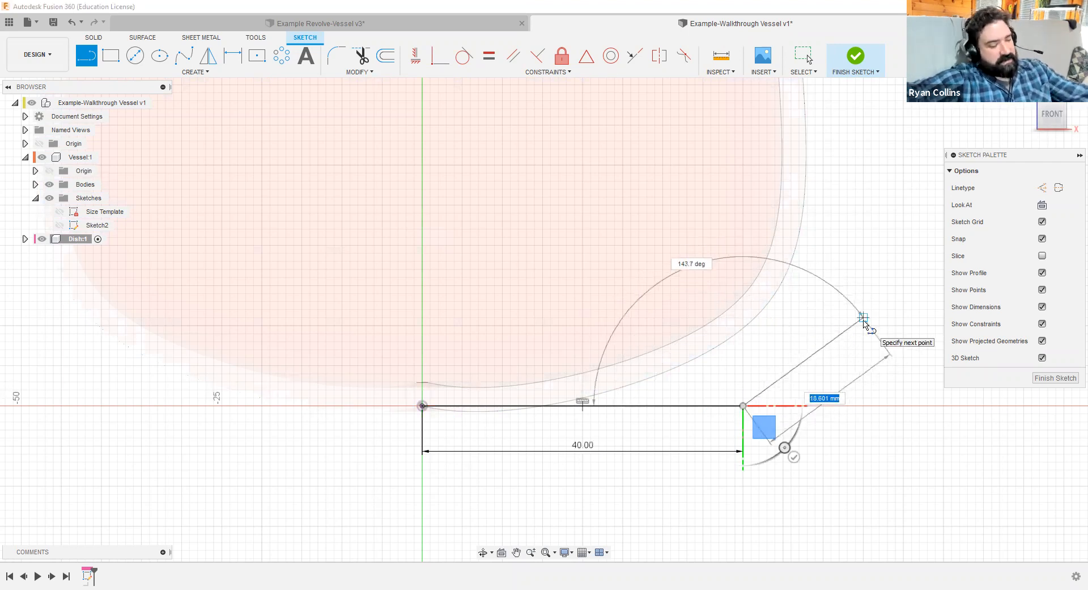
double_click(863, 318)
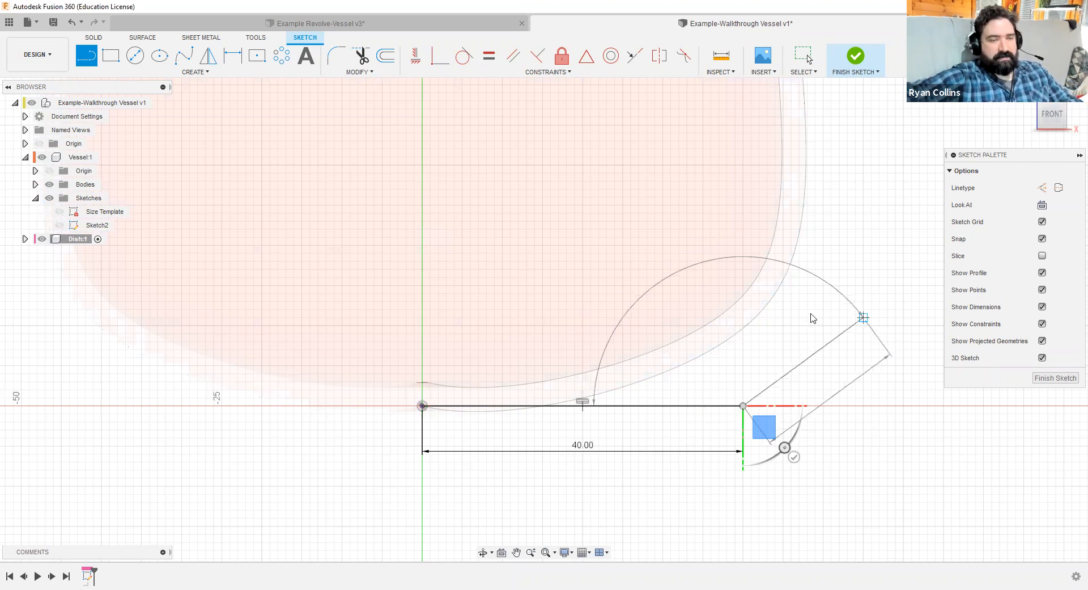
key(Escape)
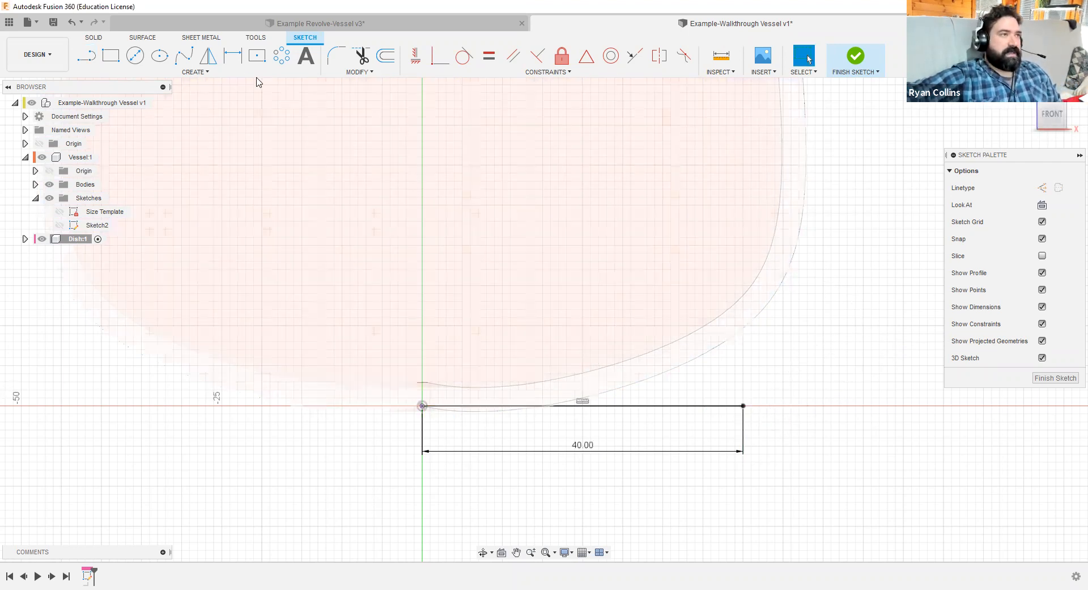
- Draw a three-point fit spline from the 40 mm line's outer end, curving outward and upward beside the vessel as the dish's rim
click(185, 55)
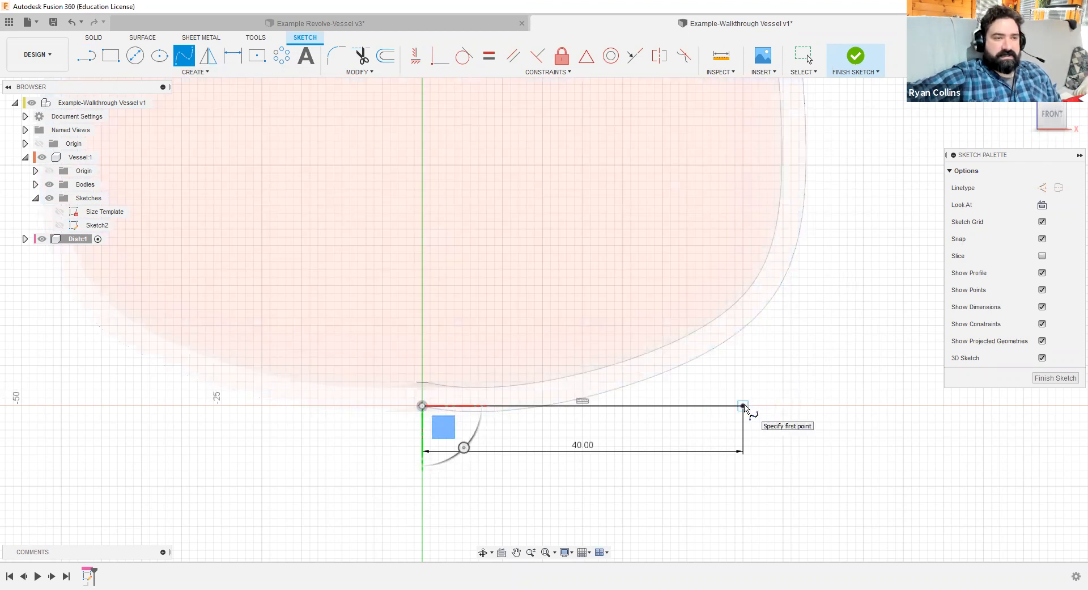
scroll(743, 406, up, 3)
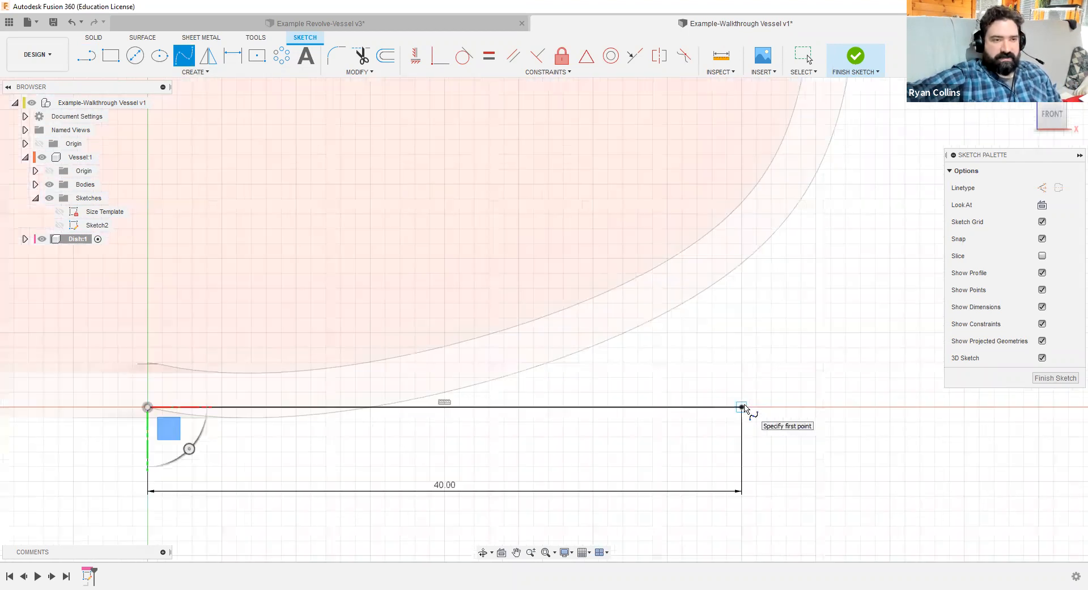
click(742, 407)
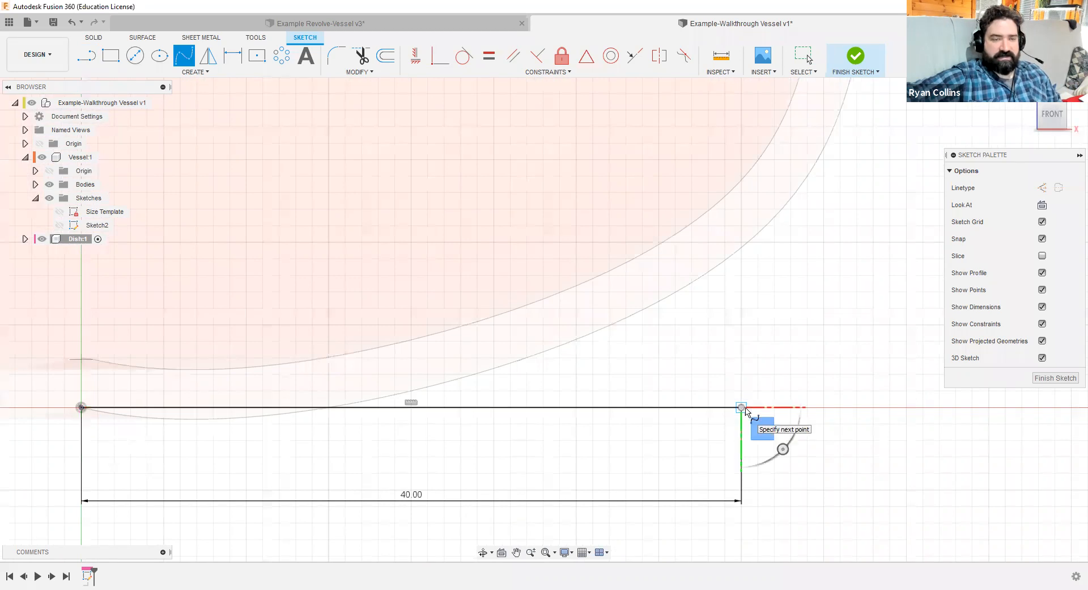
scroll(760, 408, down, 3)
scroll(799, 394, down, 2)
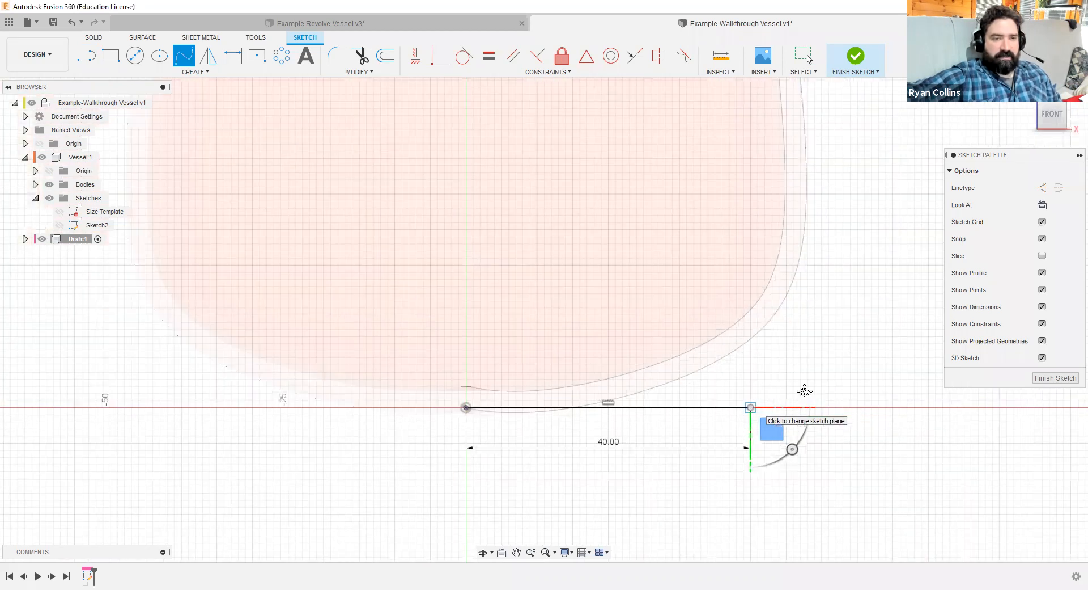
mouse_move(666, 396)
middle_down()
mouse_move(575, 425)
mouse_move(453, 434)
middle_up()
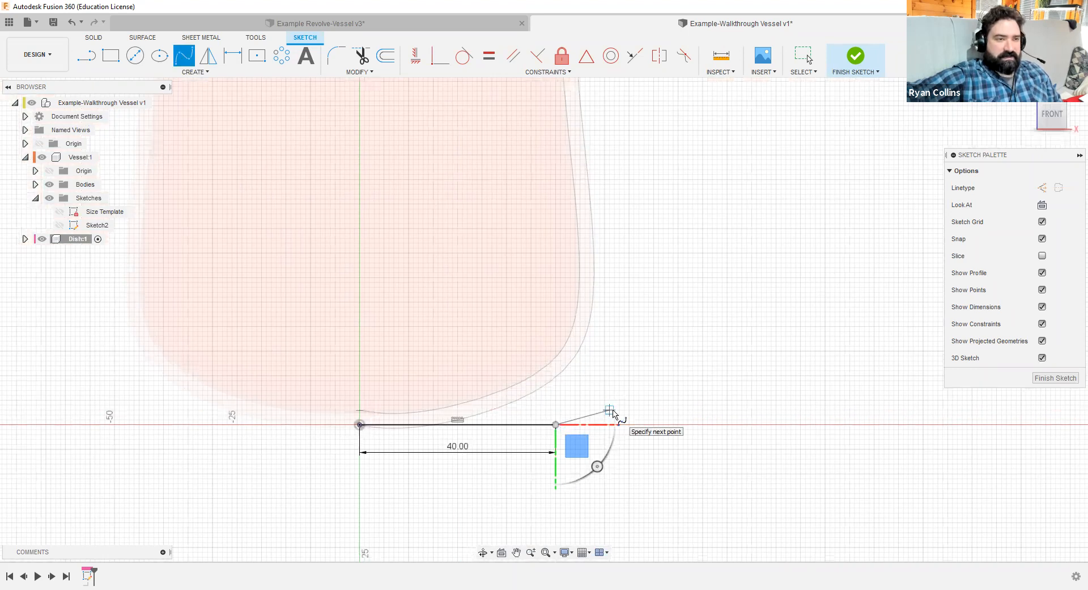
click(609, 409)
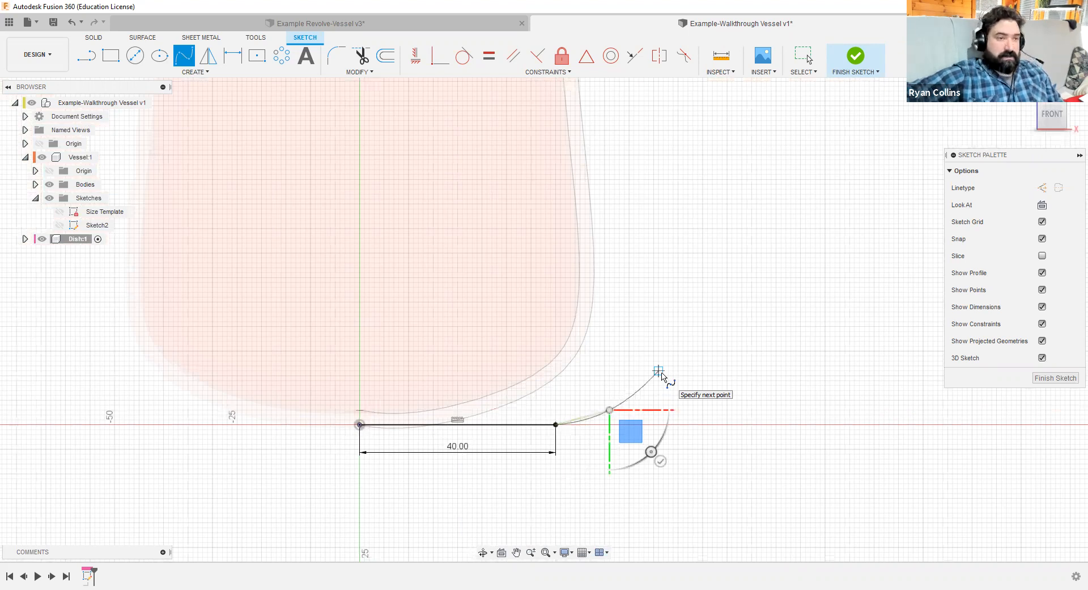
click(659, 371)
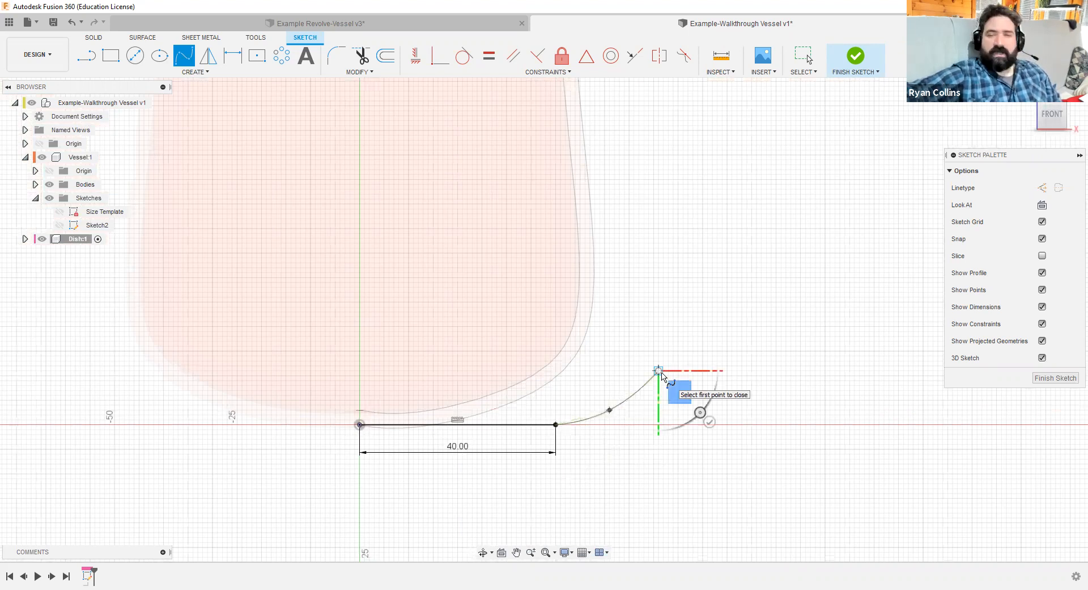
key(Escape)
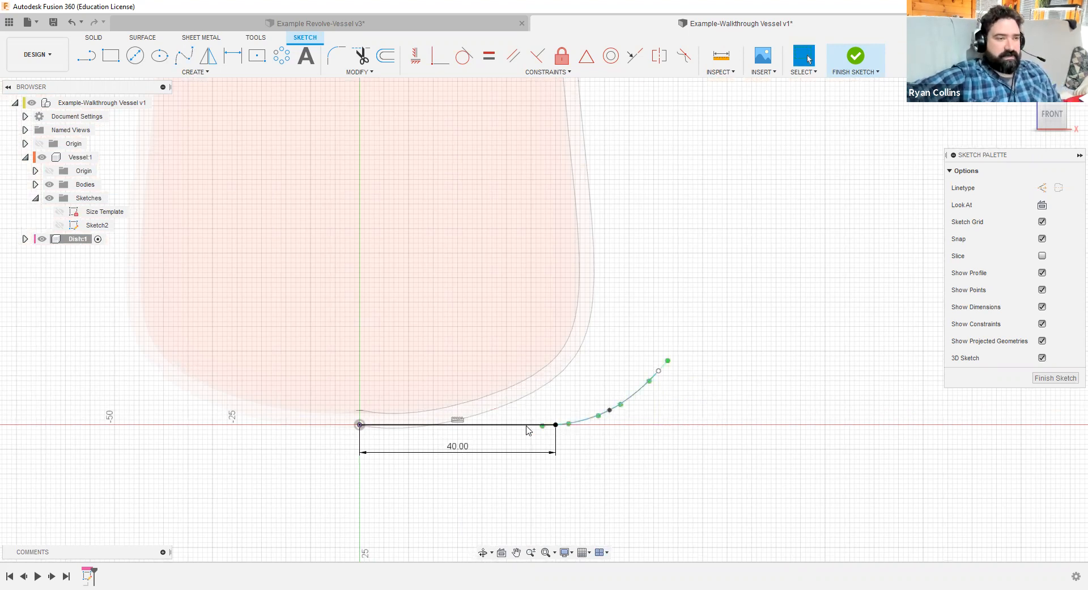
- Level the tangent handle at the spline's start point so the curve leaves the base line horizontally
scroll(573, 420, up, 3)
scroll(610, 441, up, 2)
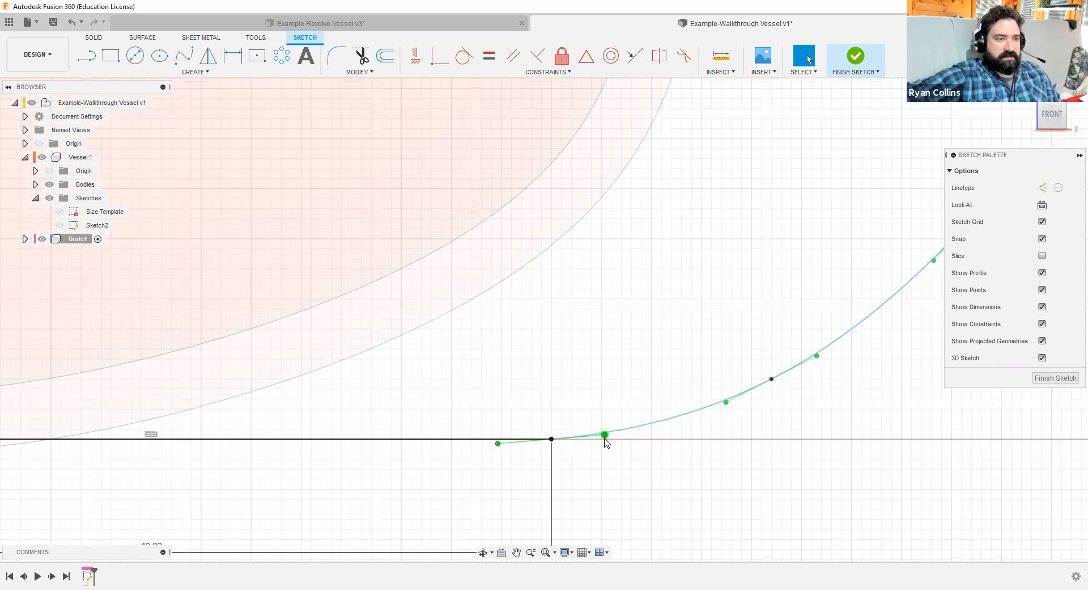
drag(605, 437, 605, 442)
key(Escape)
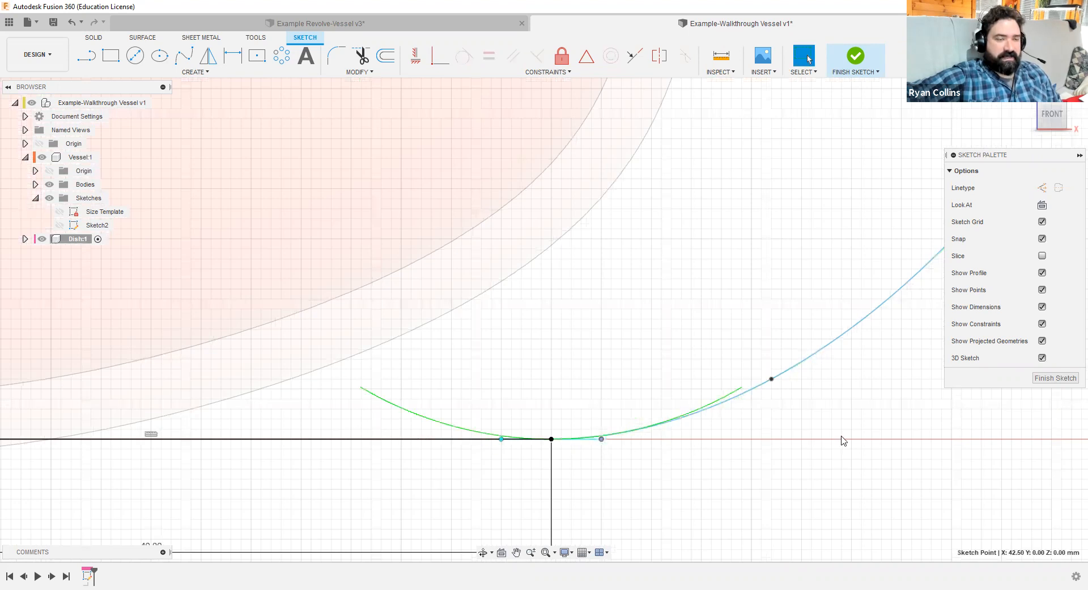
scroll(783, 445, down, 3)
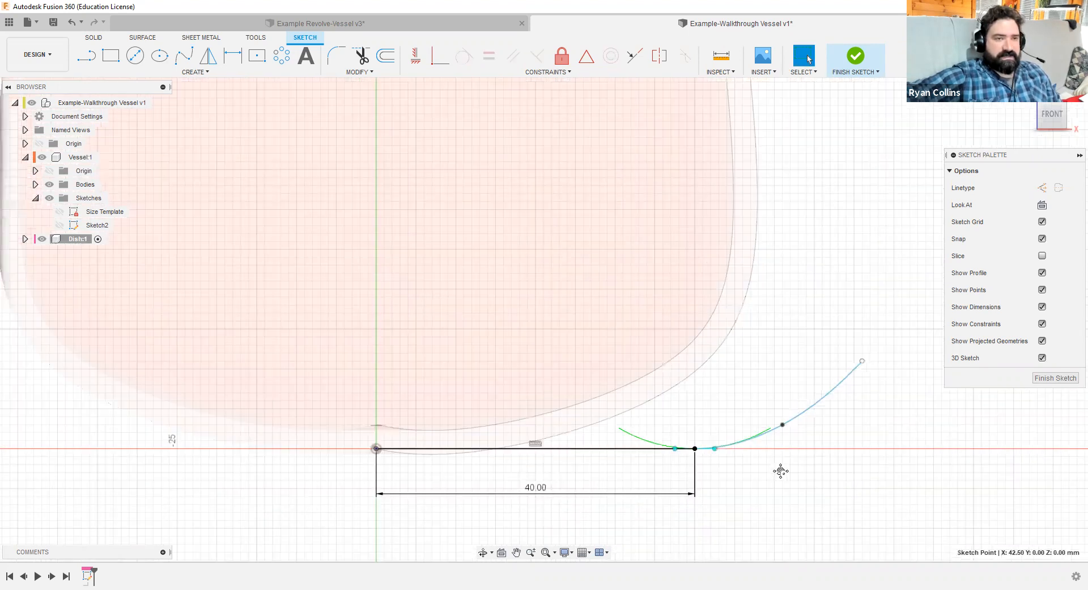
middle_drag(784, 469, 673, 443)
key(Escape)
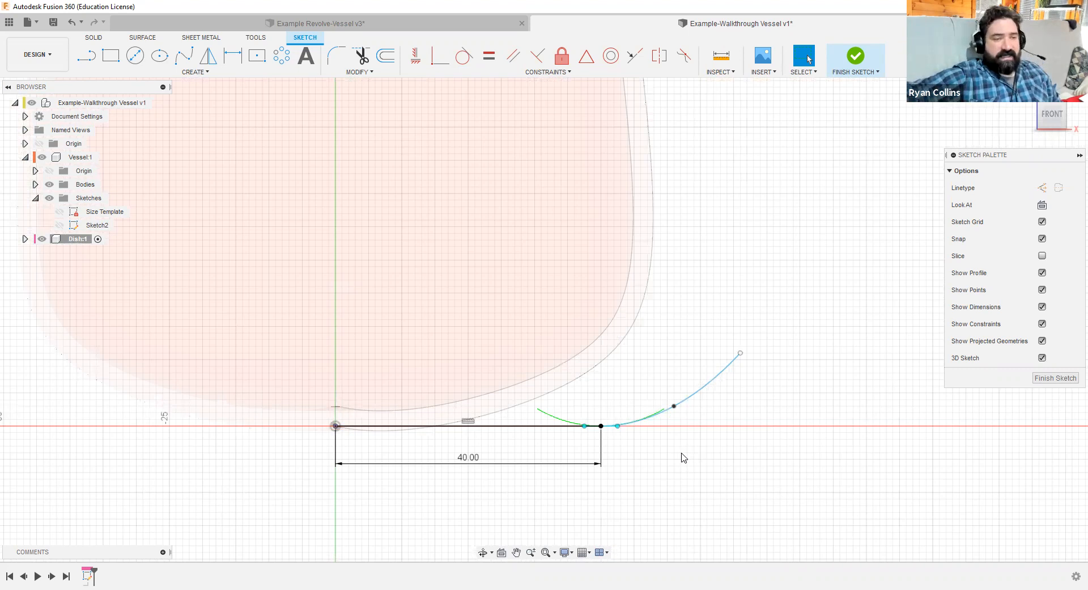
- Offset the chained base line and spline by -3 mm, placing the copy beneath the original curves
click(384, 58)
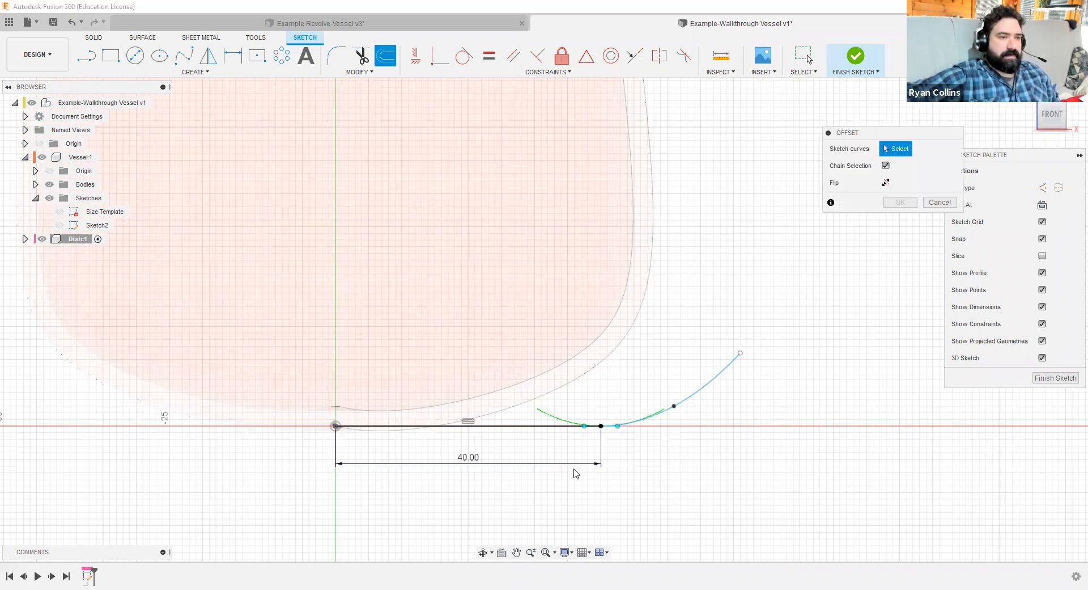
click(555, 425)
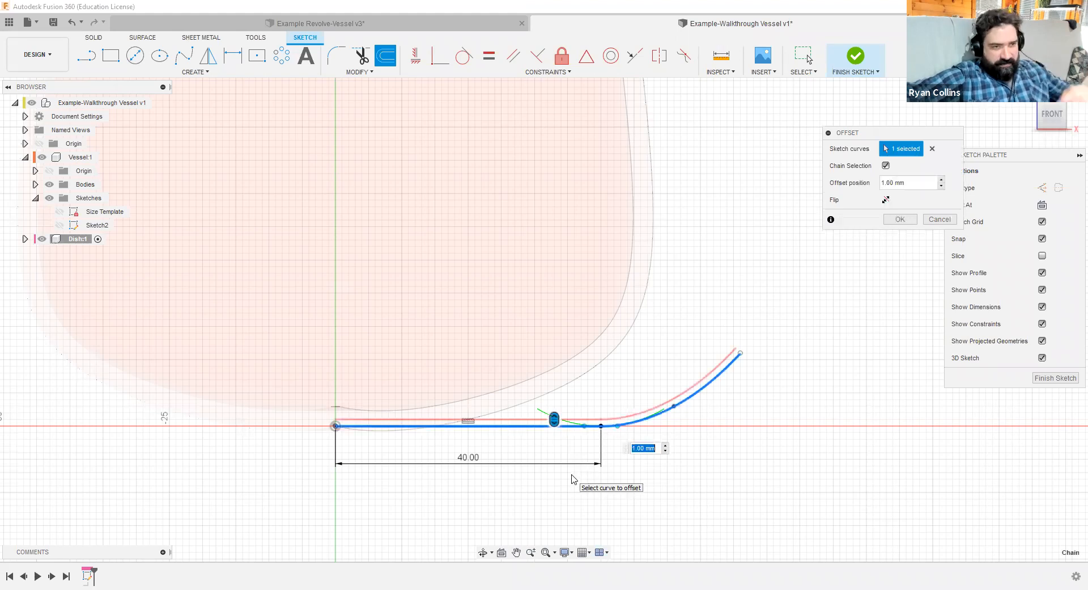
click(555, 420)
drag(555, 420, 554, 443)
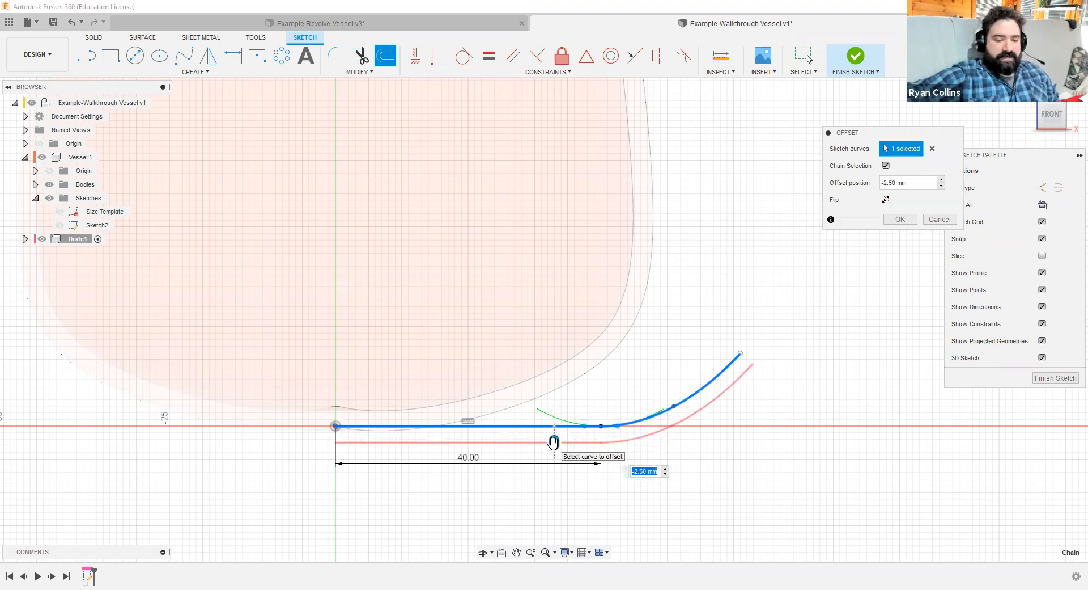
text(-3)
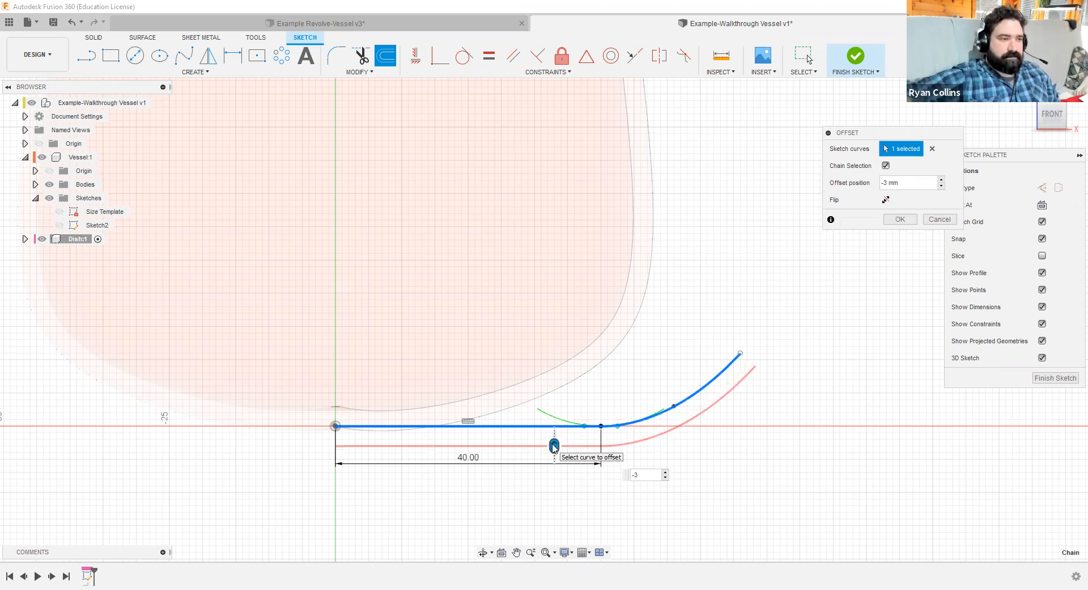
key(Return)
scroll(316, 460, up, 4)
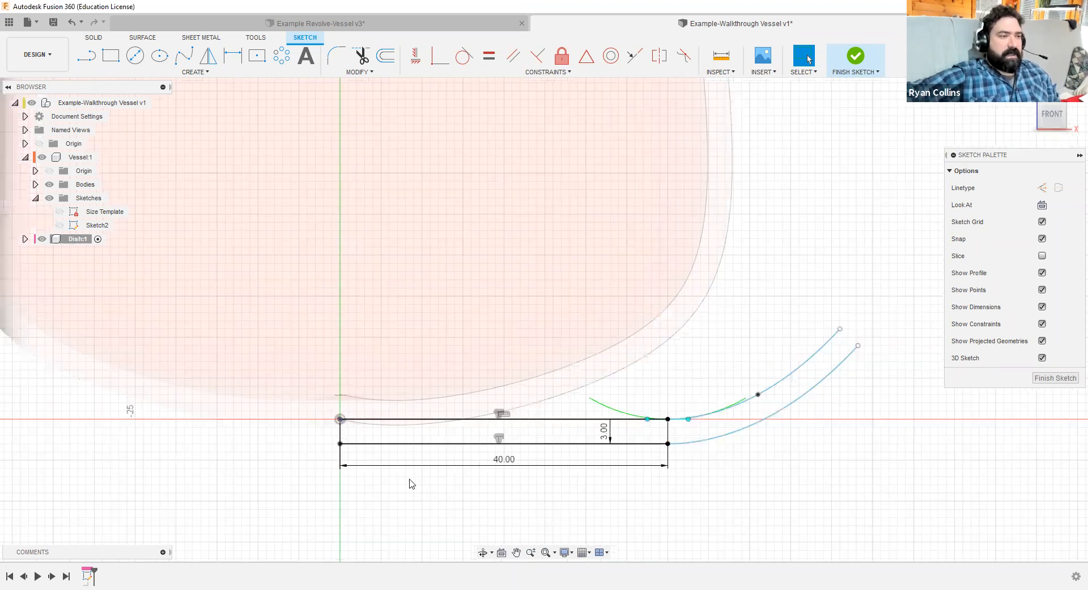
- Examine the vessel's base at the central axis and the dish's upper base line starting at the origin
mouse_move(409, 460)
middle_down()
mouse_move(393, 463)
mouse_move(389, 396)
middle_up()
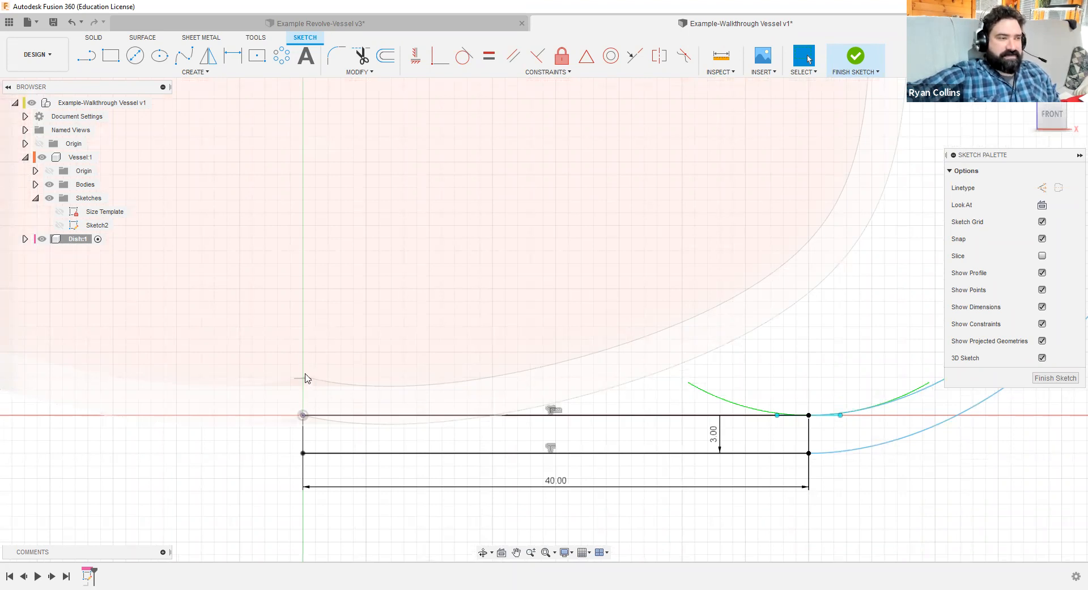
scroll(305, 378, up, 8)
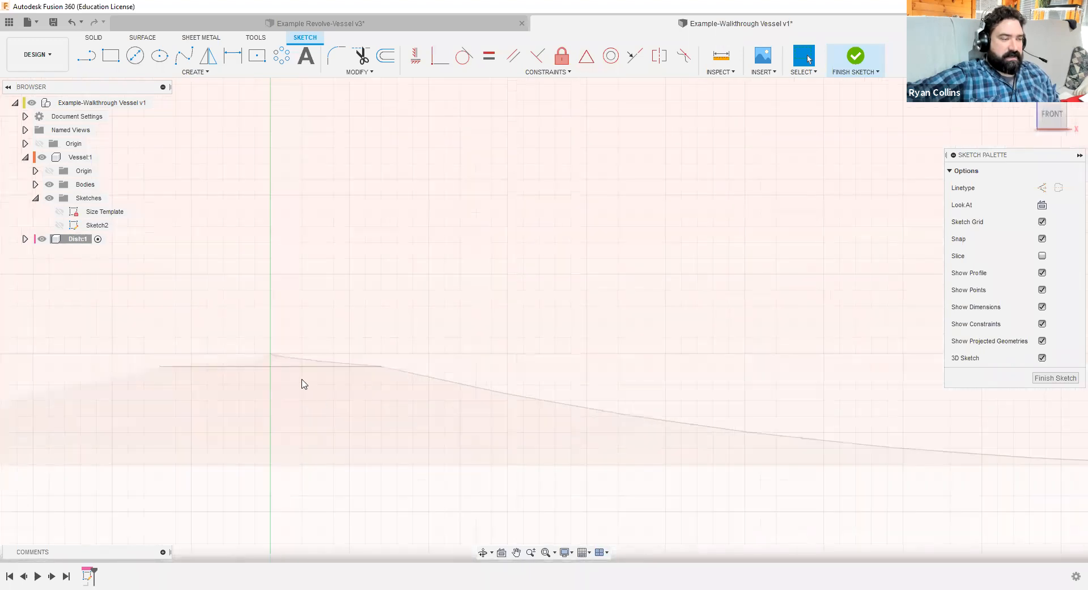
middle_drag(271, 408, 359, 408)
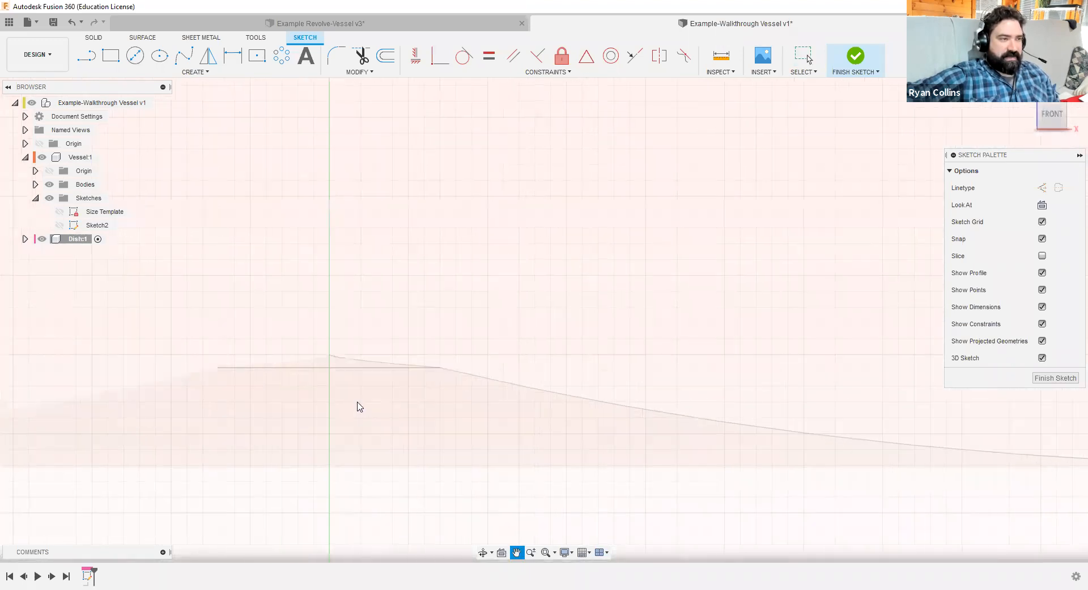
scroll(374, 380, up, 3)
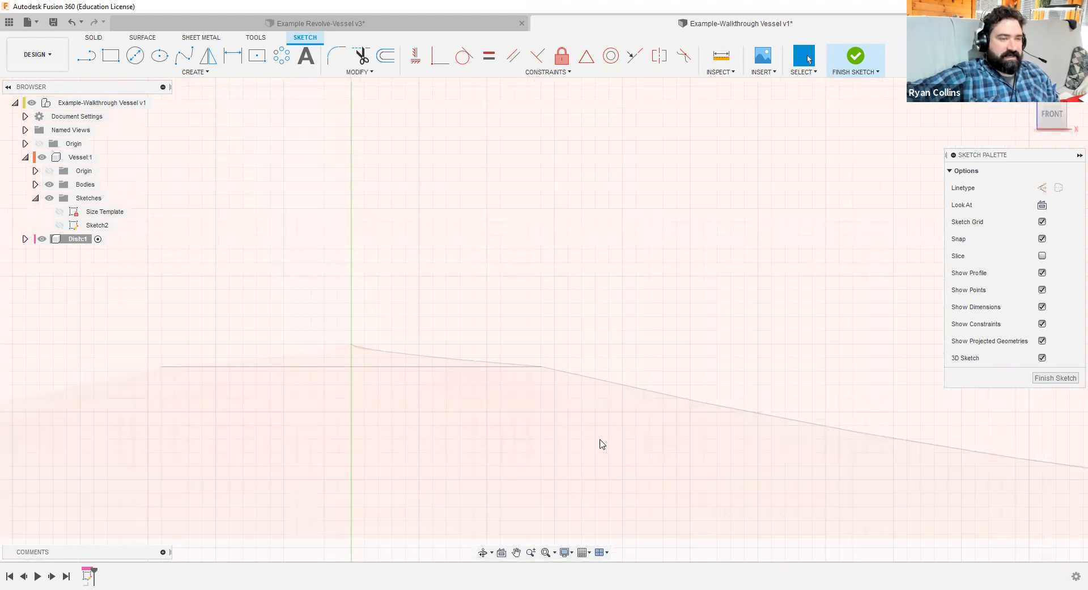
scroll(612, 448, down, 5)
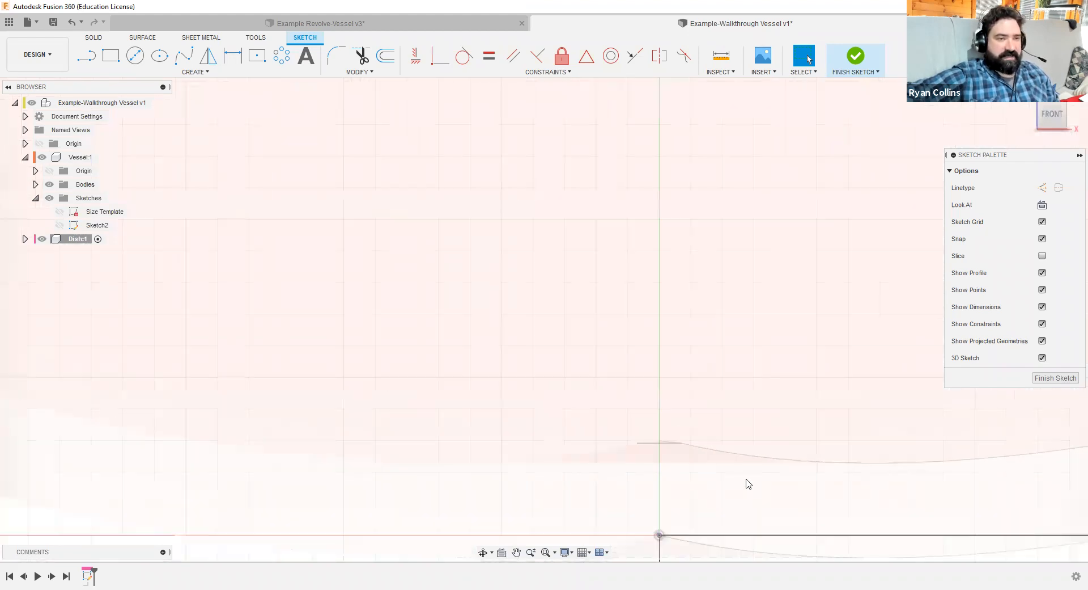
mouse_move(741, 467)
middle_down()
mouse_move(656, 280)
mouse_move(620, 319)
middle_up()
click(713, 324)
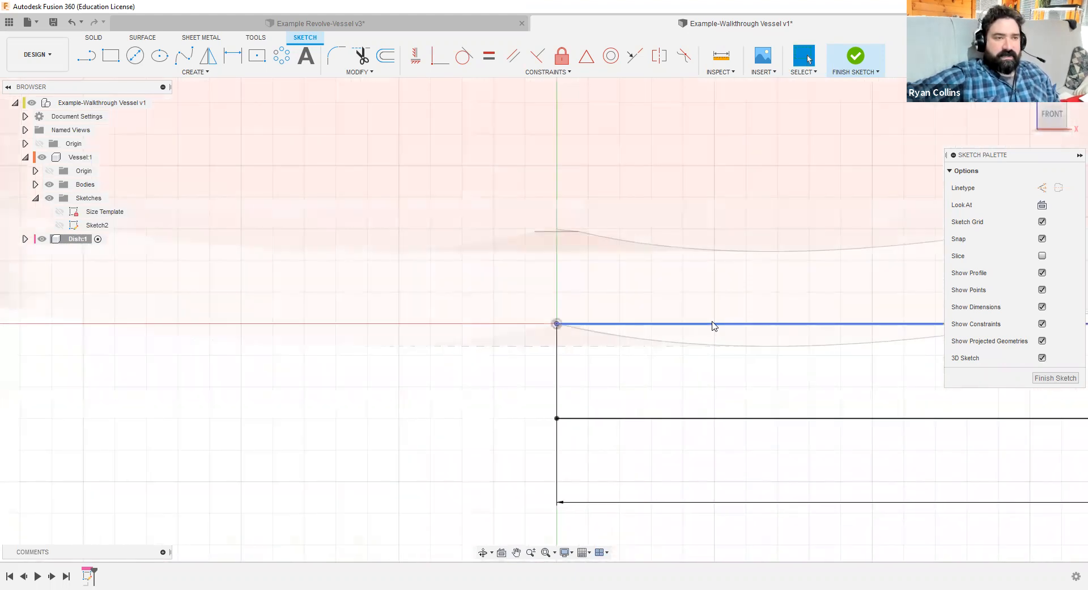
click(693, 324)
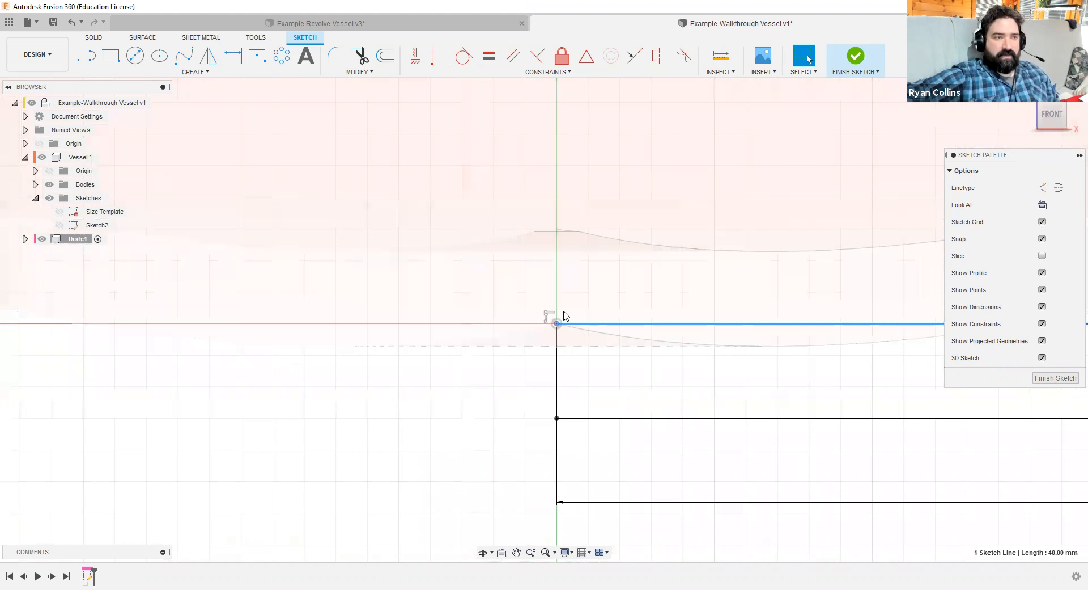
mouse_move(714, 367)
middle_down()
mouse_move(539, 367)
mouse_move(570, 367)
middle_up()
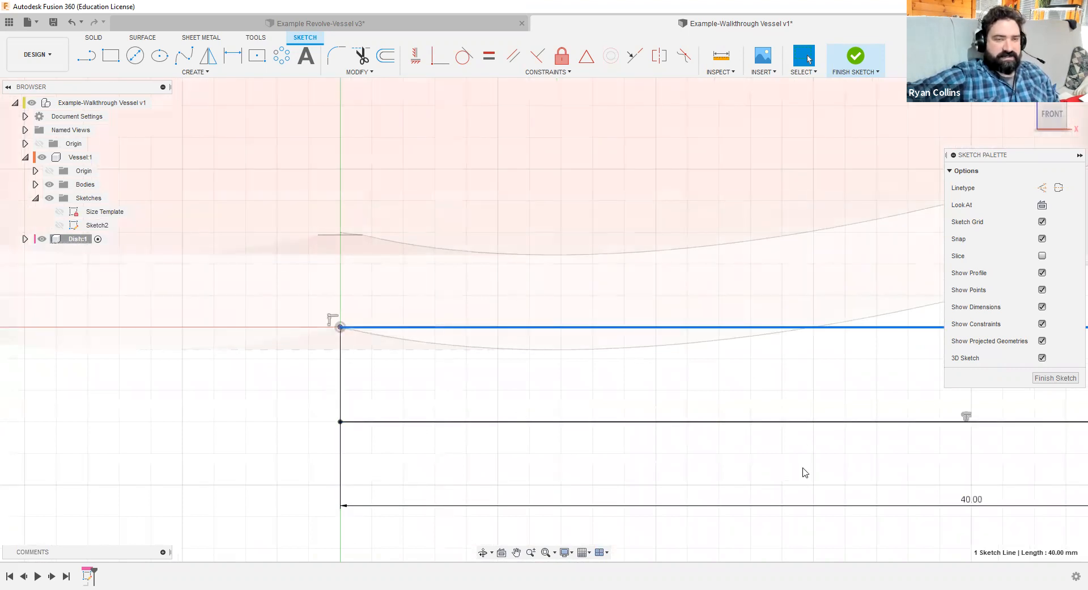
- Inspect the dish profile along its length and the gap between the two curves' outer ends
scroll(811, 476, down, 5)
middle_drag(795, 462, 653, 457)
middle_drag(477, 454, 215, 446)
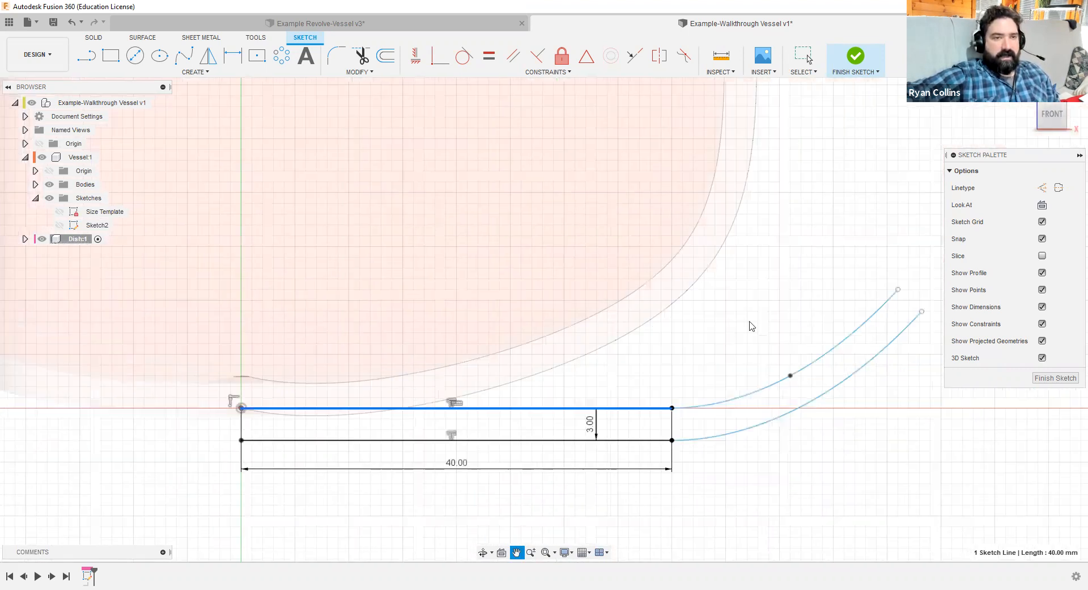
middle_drag(750, 326, 627, 322)
scroll(758, 321, up, 6)
middle_drag(706, 322, 598, 347)
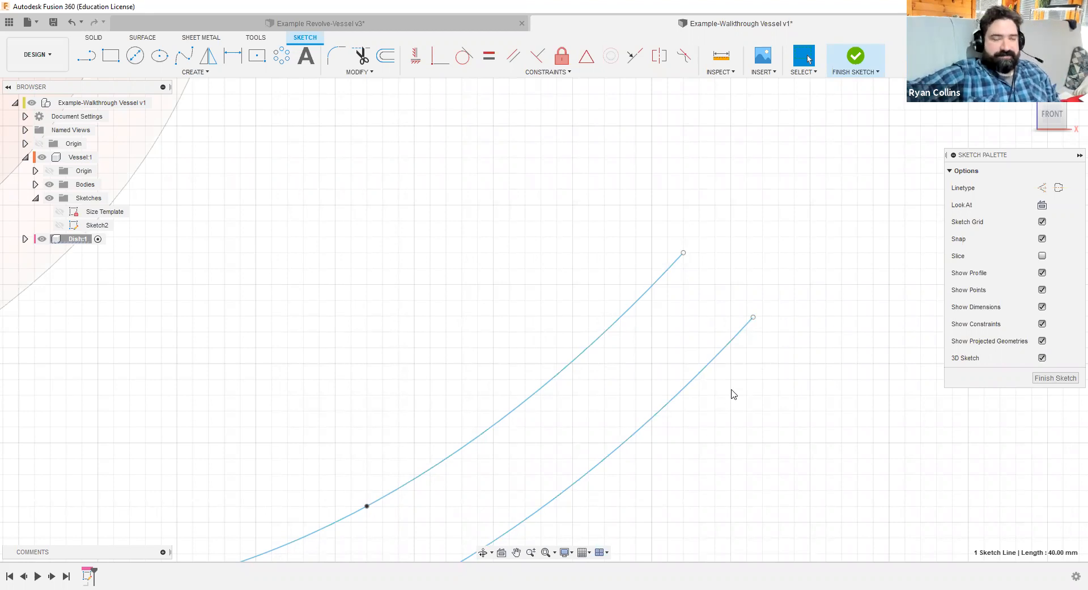
scroll(733, 394, down, 6)
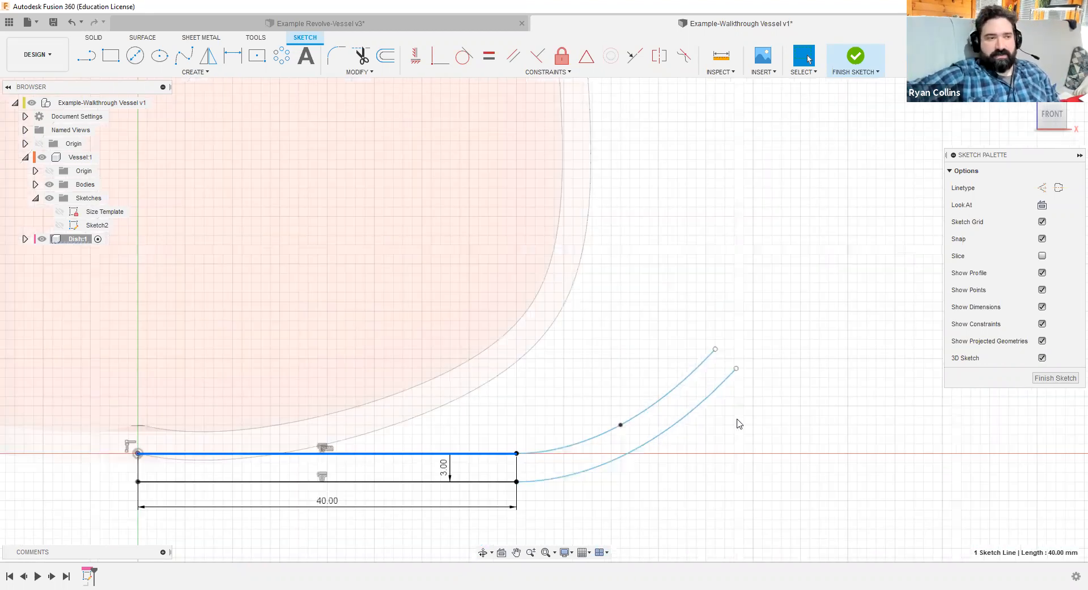
middle_drag(666, 474, 739, 441)
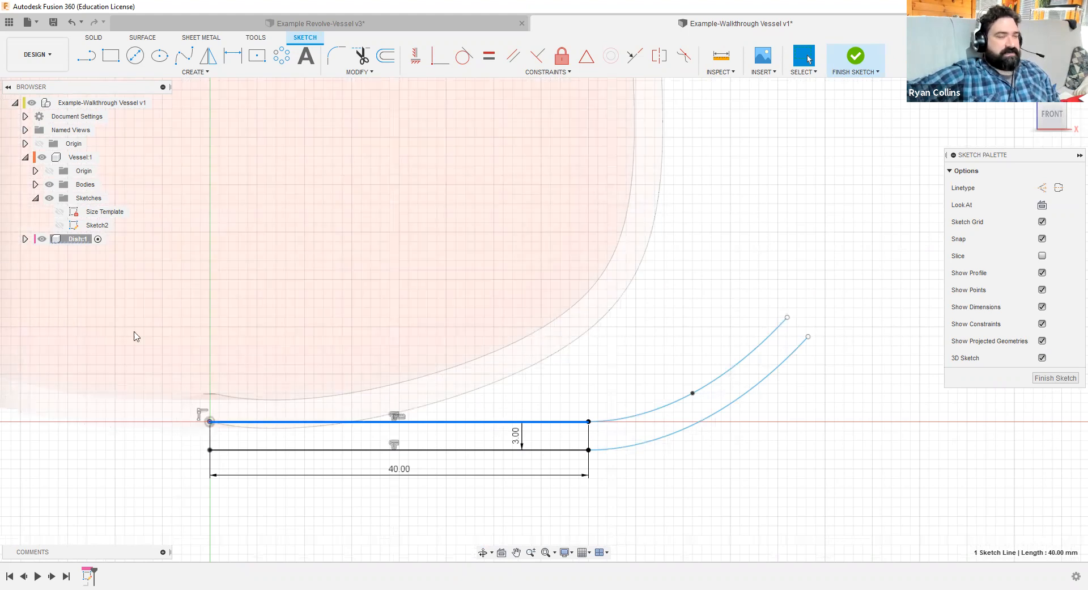
- Draw a vertical line along the central axis joining the origin to the lower base line's inner end
click(88, 60)
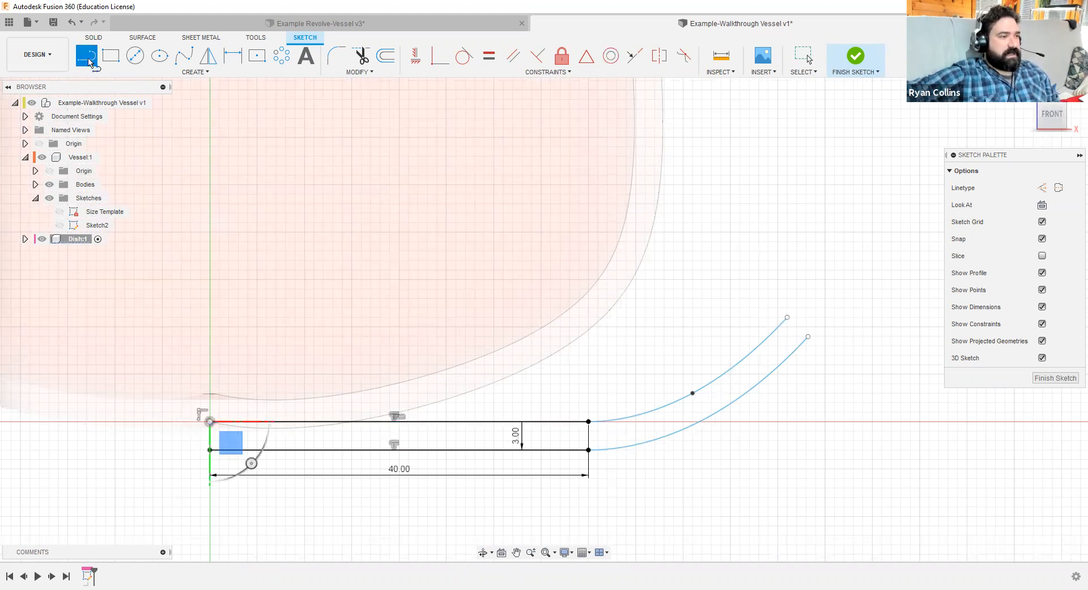
scroll(157, 454, up, 5)
click(332, 343)
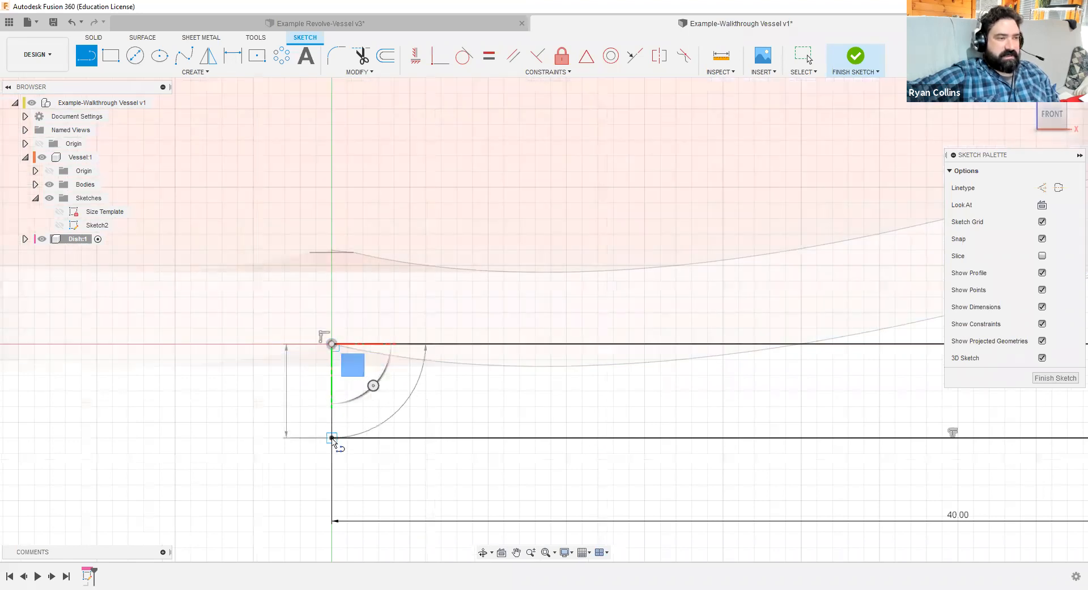
double_click(332, 437)
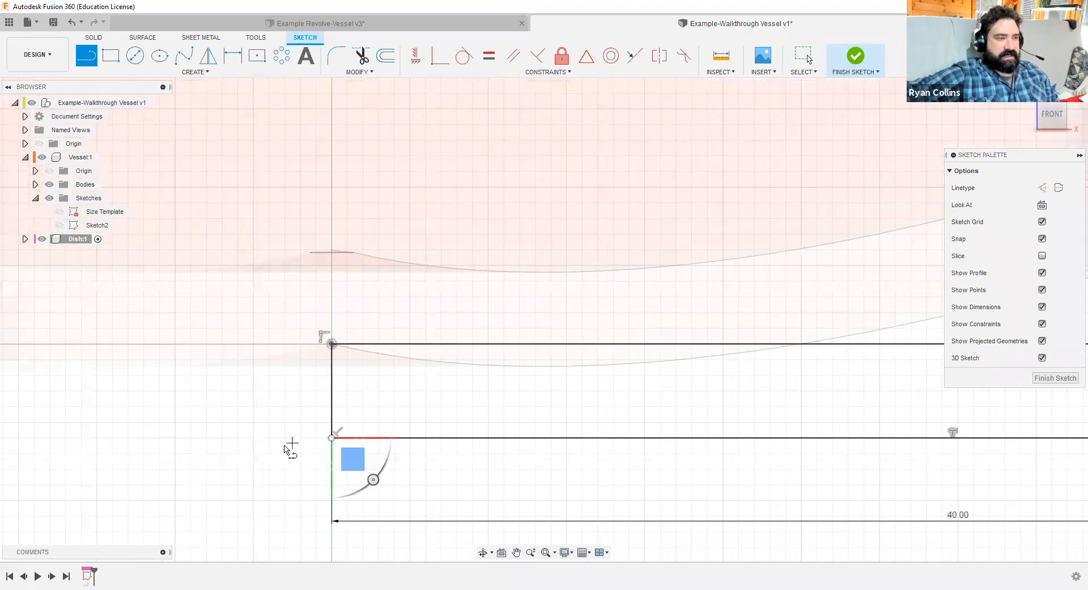
key(Escape)
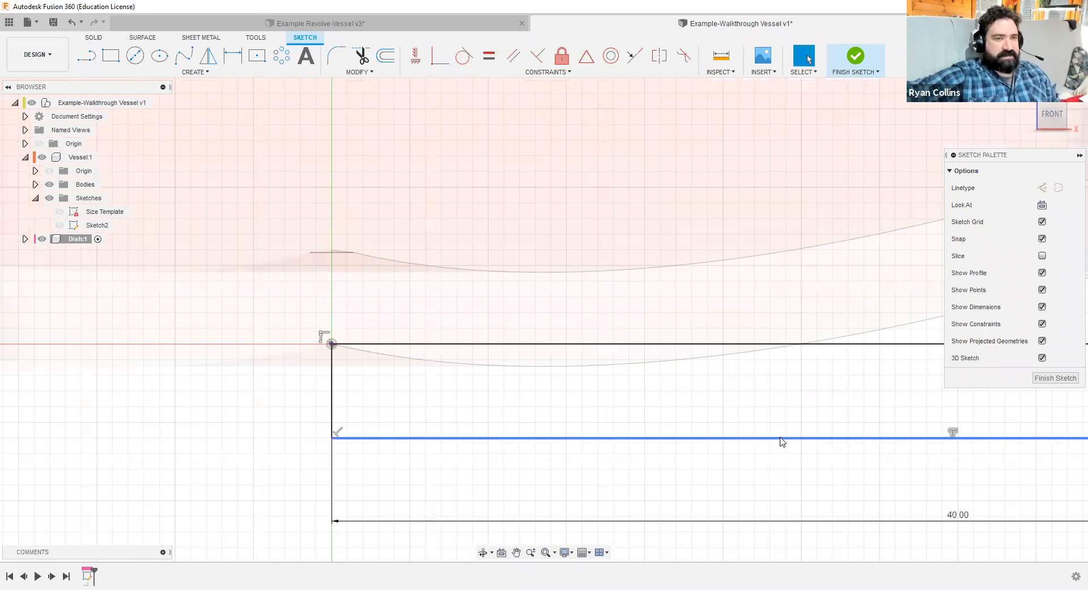
- Draw a two-point circle spanning the outer ends of the dish's upper and lower curves
scroll(783, 442, down, 5)
middle_drag(995, 491, 641, 506)
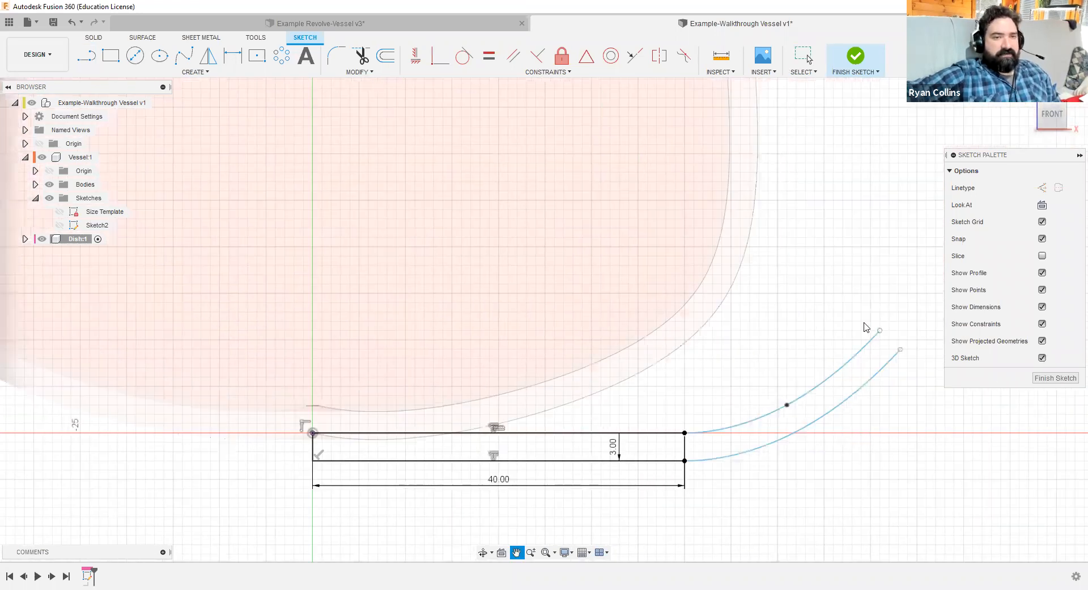
scroll(846, 341, up, 5)
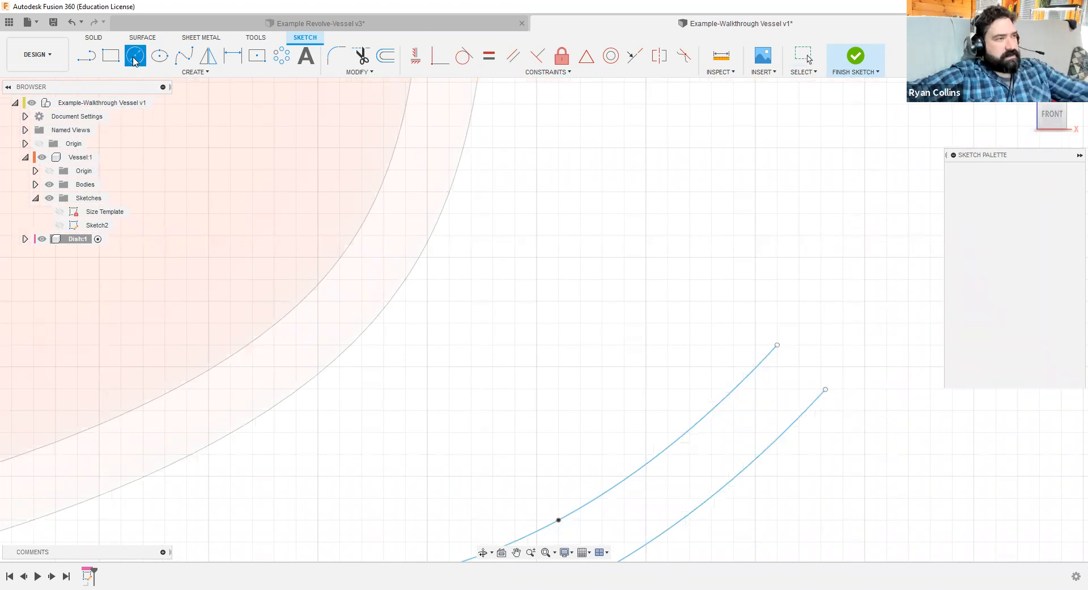
click(177, 73)
mouse_move(119, 110)
click(198, 124)
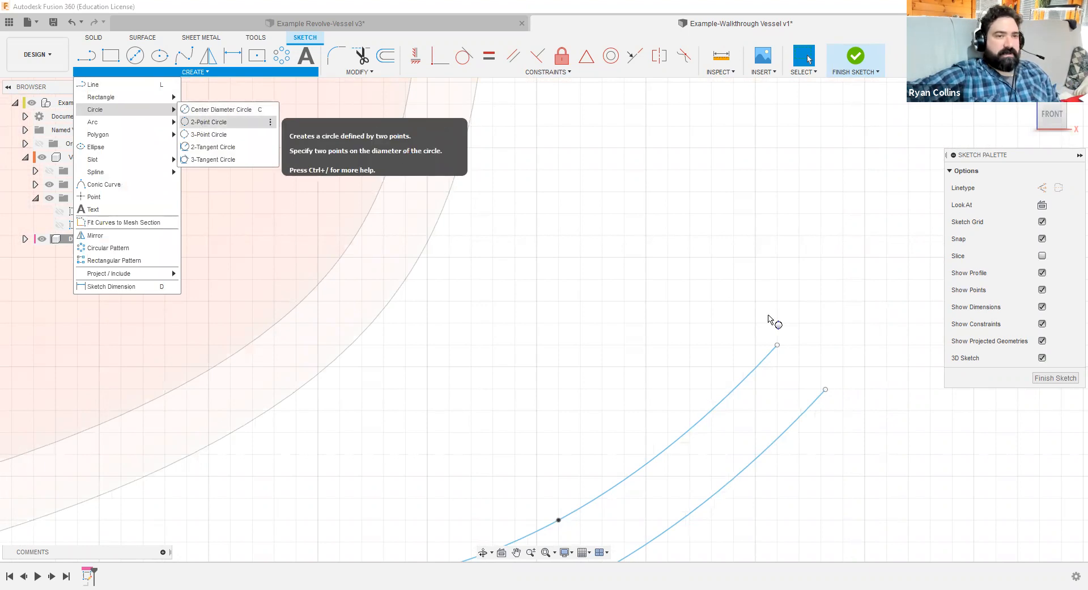
click(778, 345)
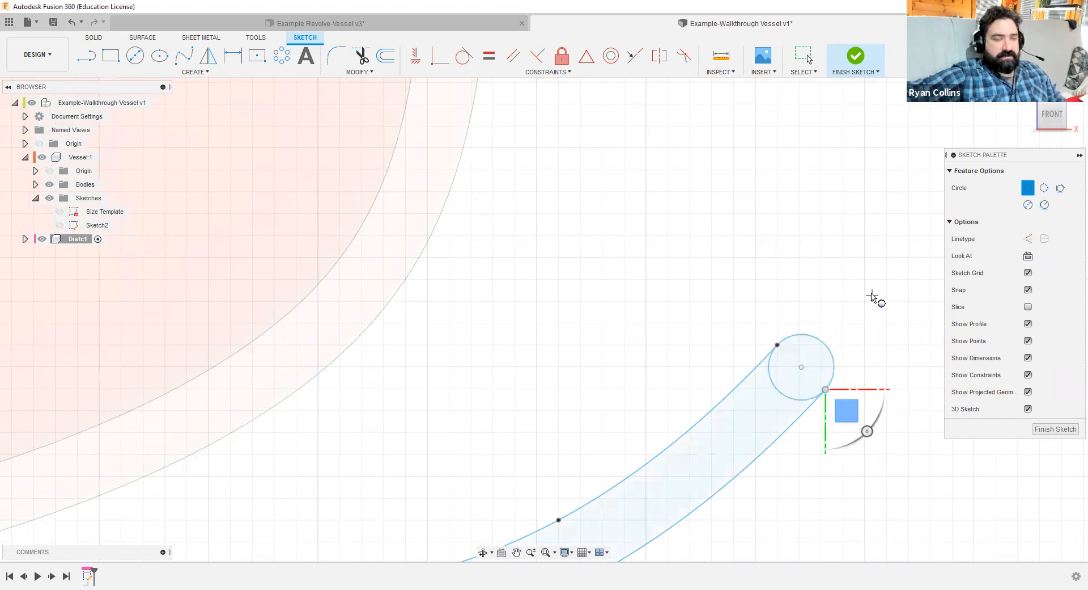
key(Escape)
click(799, 368)
- Draw a straight line joining the outer ends of the two dish curves across the small circle
click(82, 57)
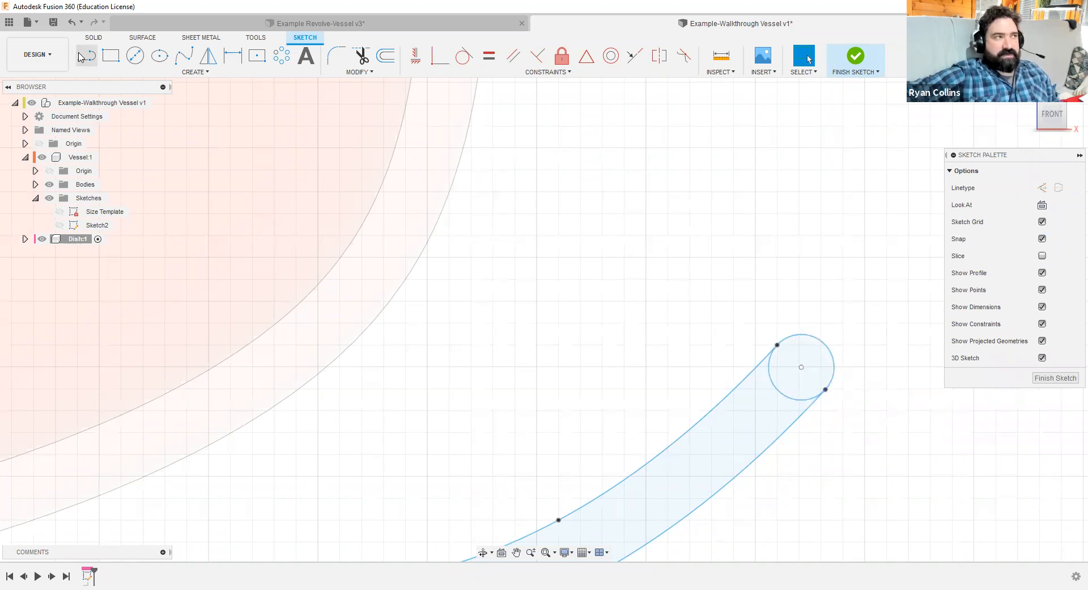
click(777, 344)
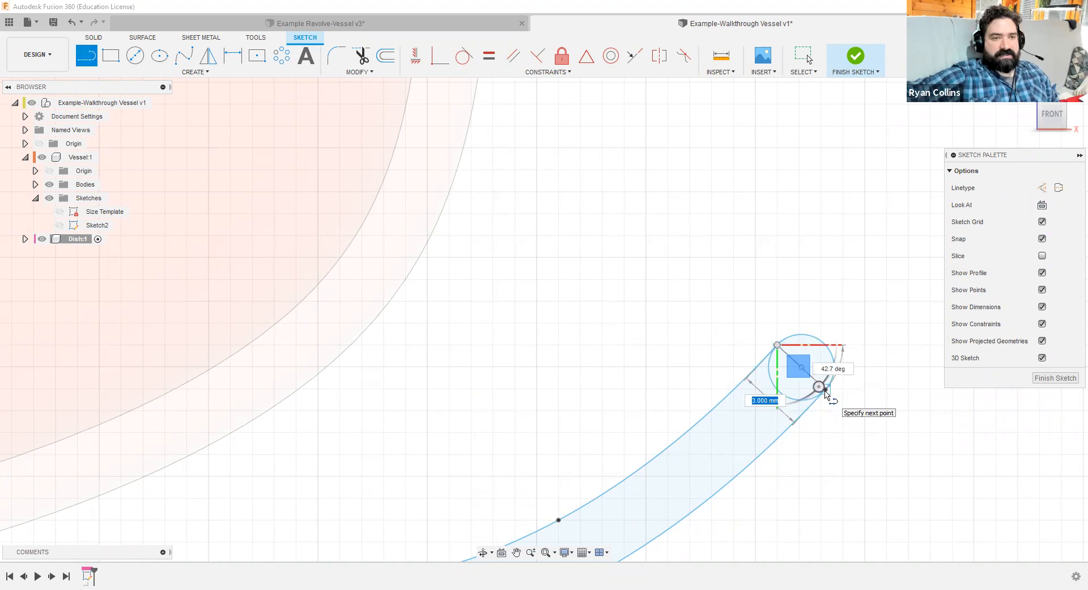
click(826, 390)
key(Escape)
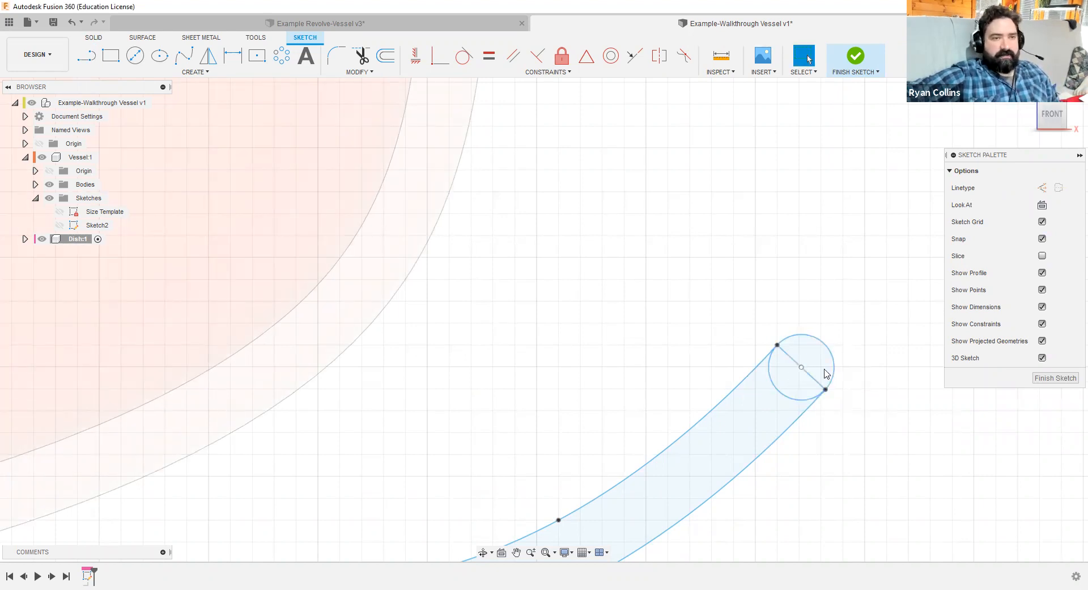
- Draw a 5 mm diameter circle concentric with the small circle at the dish's rim
scroll(818, 370, up, 4)
scroll(818, 369, up, 8)
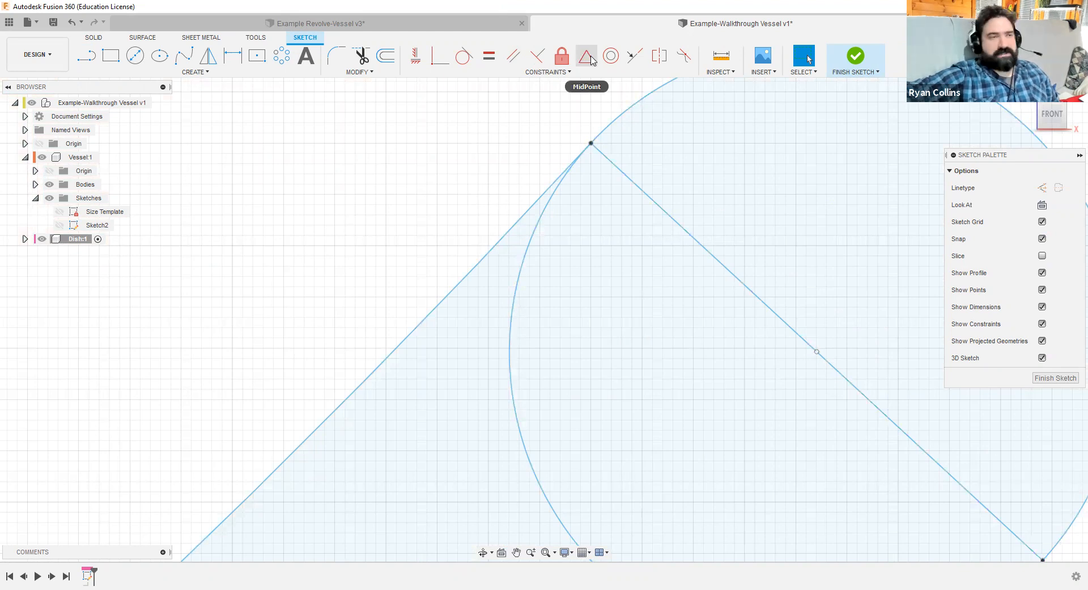
scroll(719, 377, down, 10)
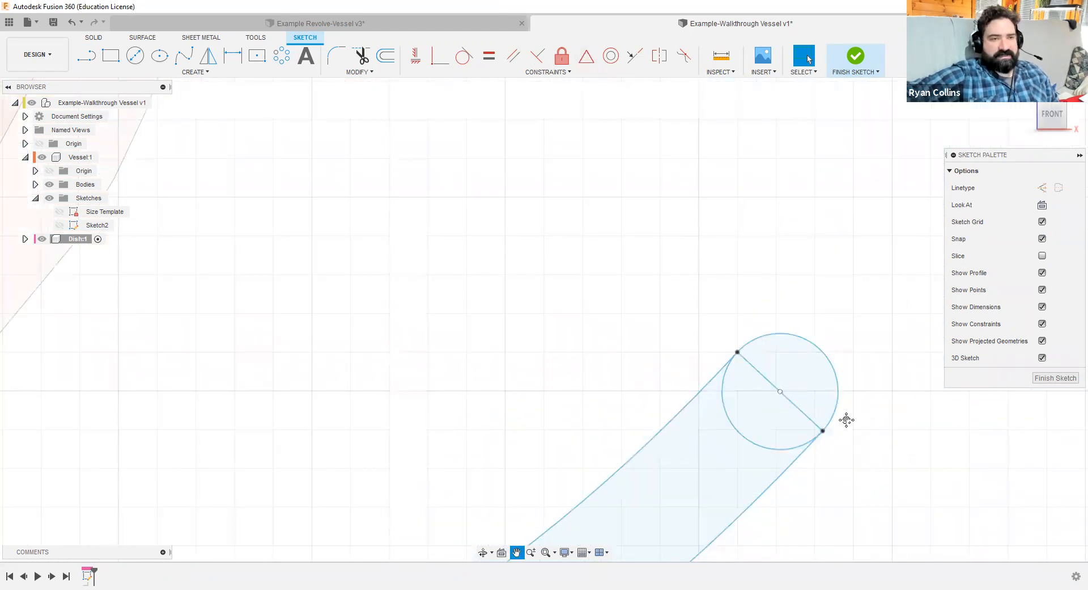
middle_drag(846, 419, 703, 413)
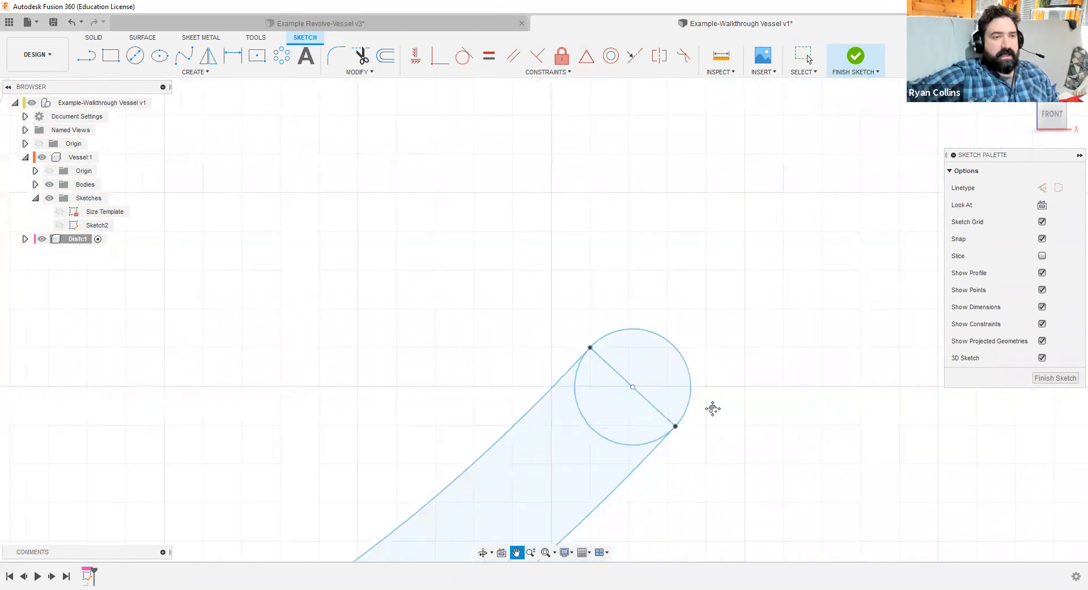
click(136, 56)
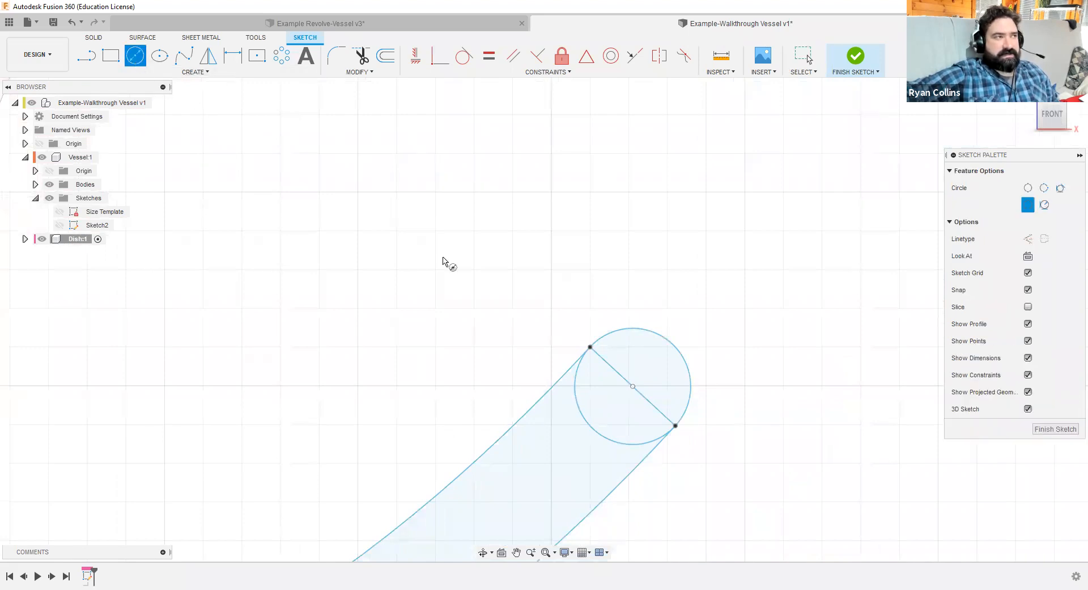
click(633, 386)
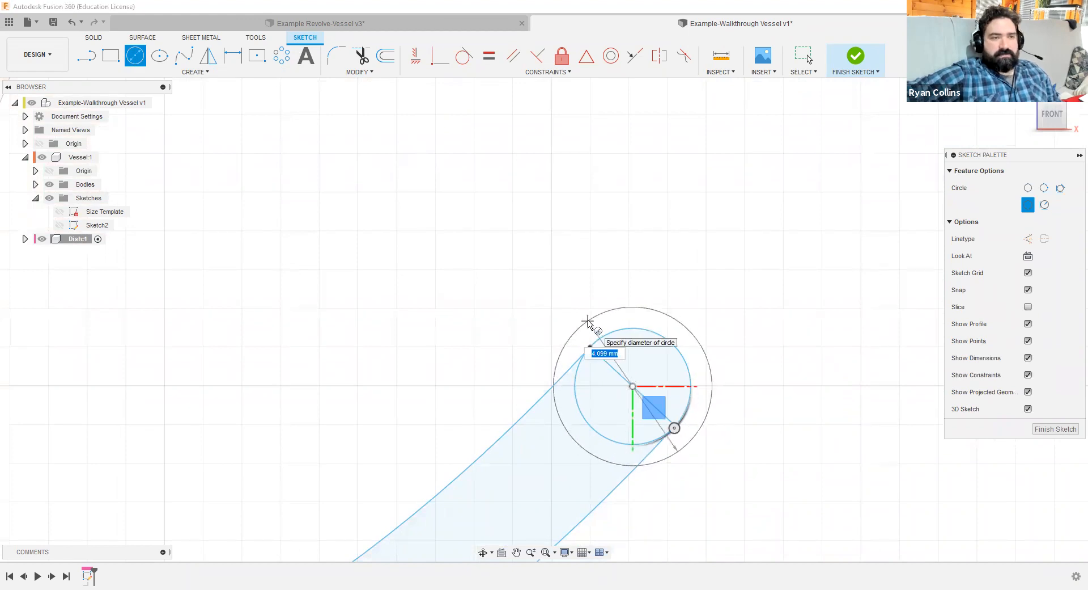
text(5)
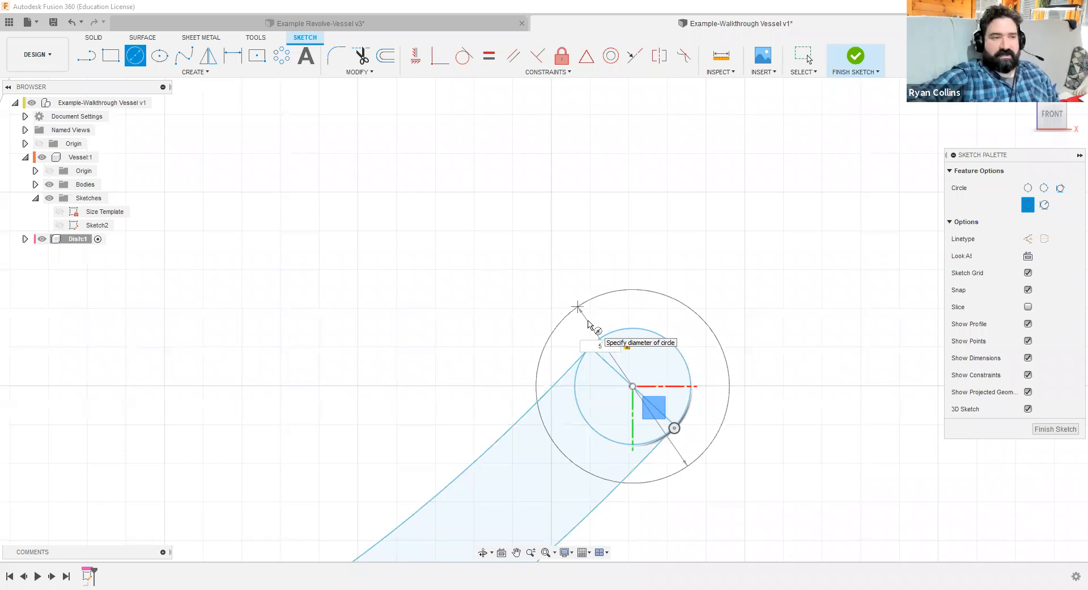
key(Return)
key(Escape)
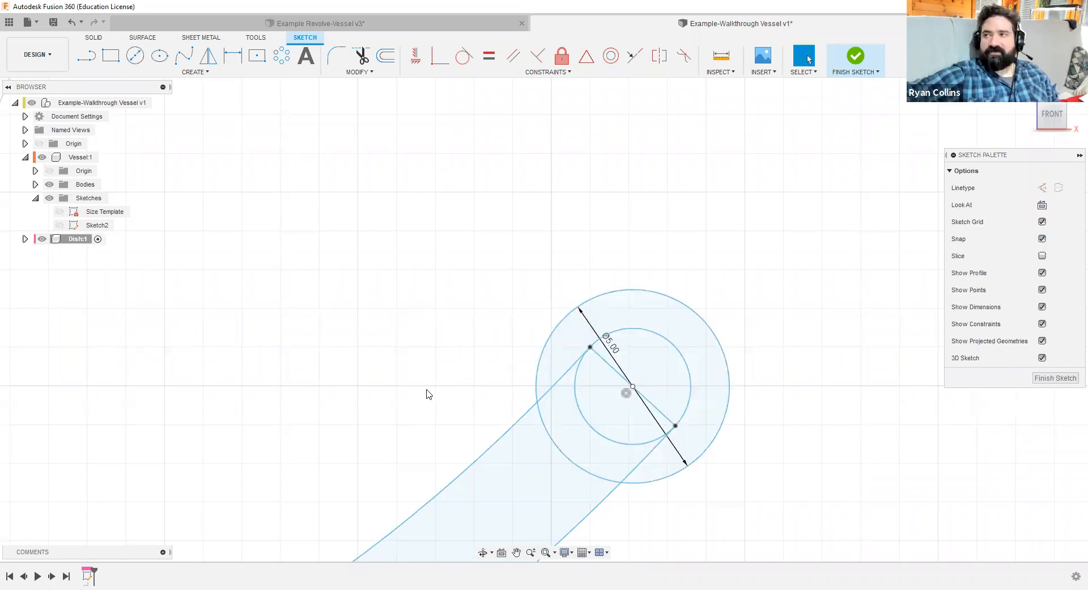
- Finish the dish sketch with both rim circles left untrimmed
middle_drag(753, 371, 716, 327)
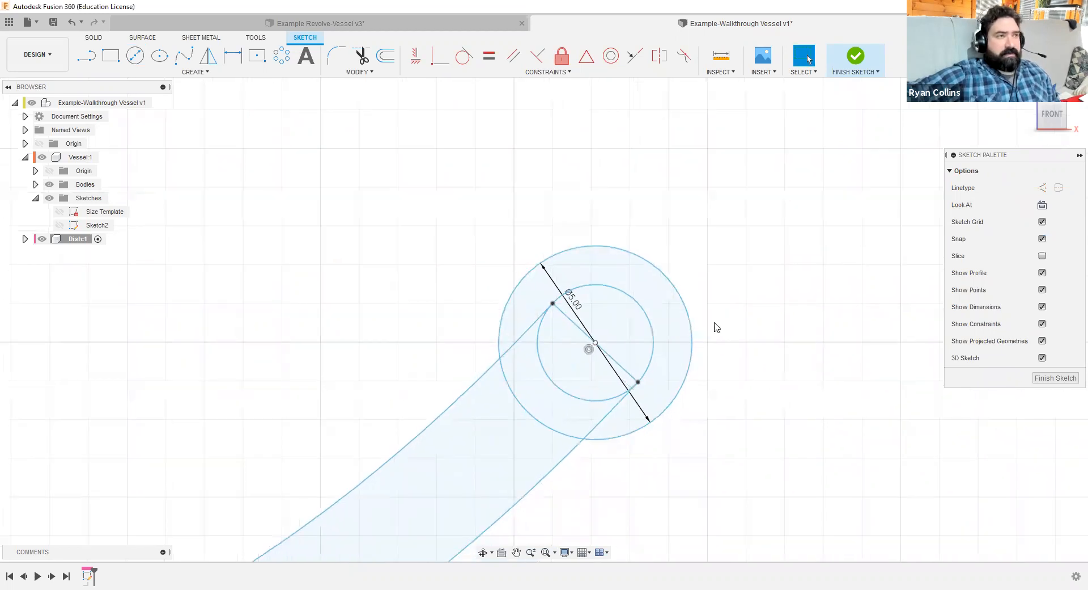
click(361, 55)
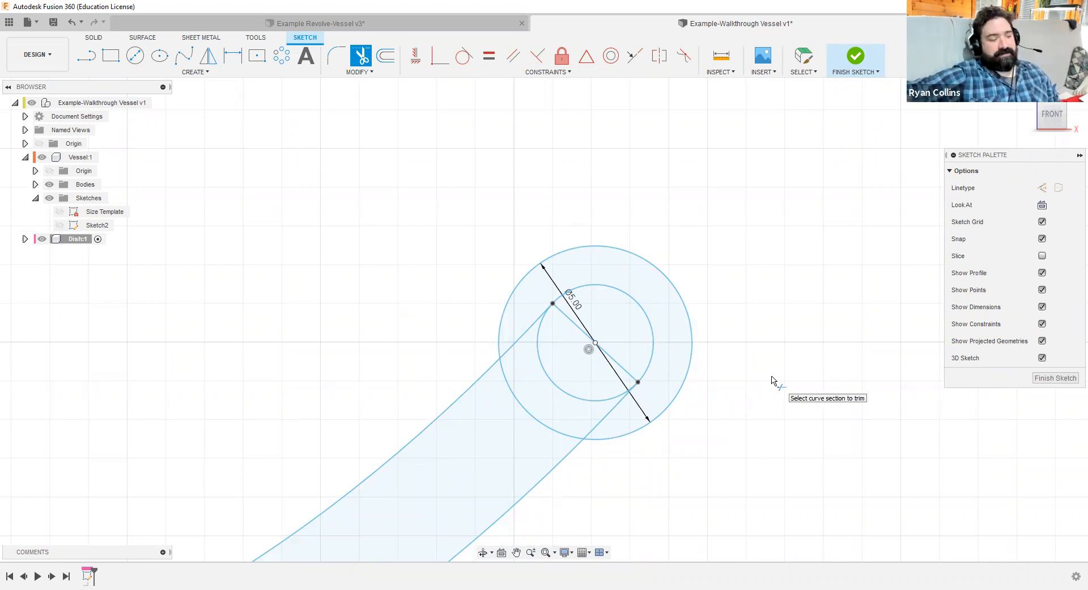
key(Escape)
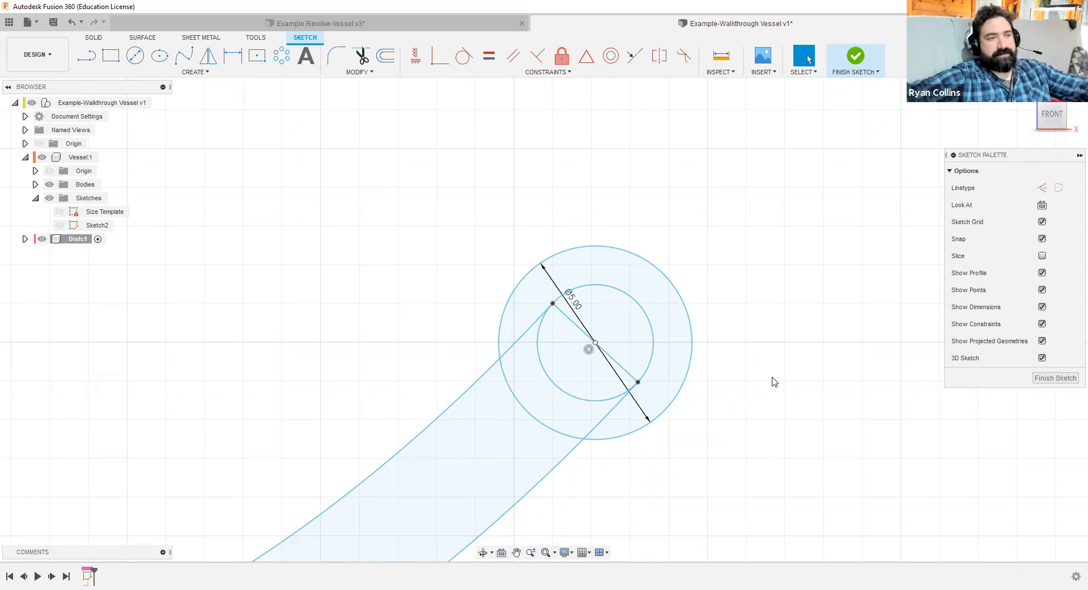
scroll(769, 445, down, 3)
scroll(770, 445, down, 4)
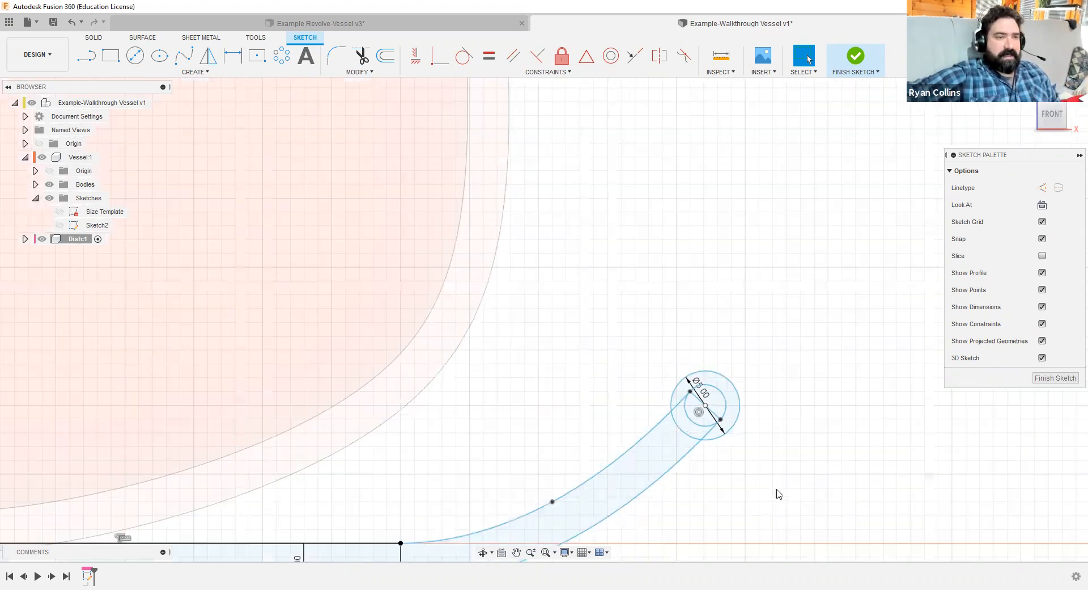
middle_drag(777, 492, 797, 343)
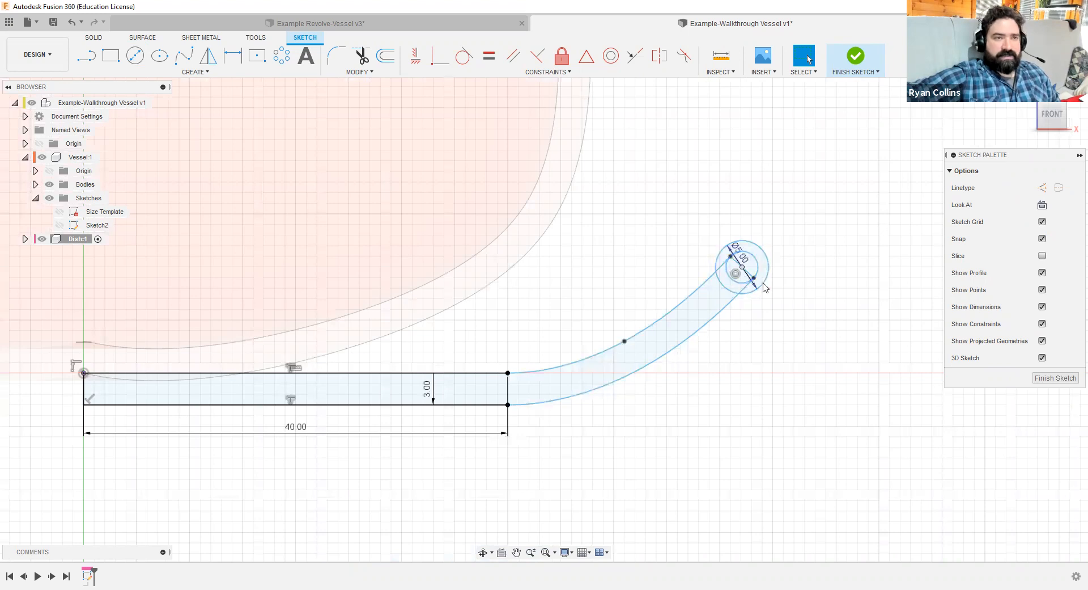
click(855, 57)
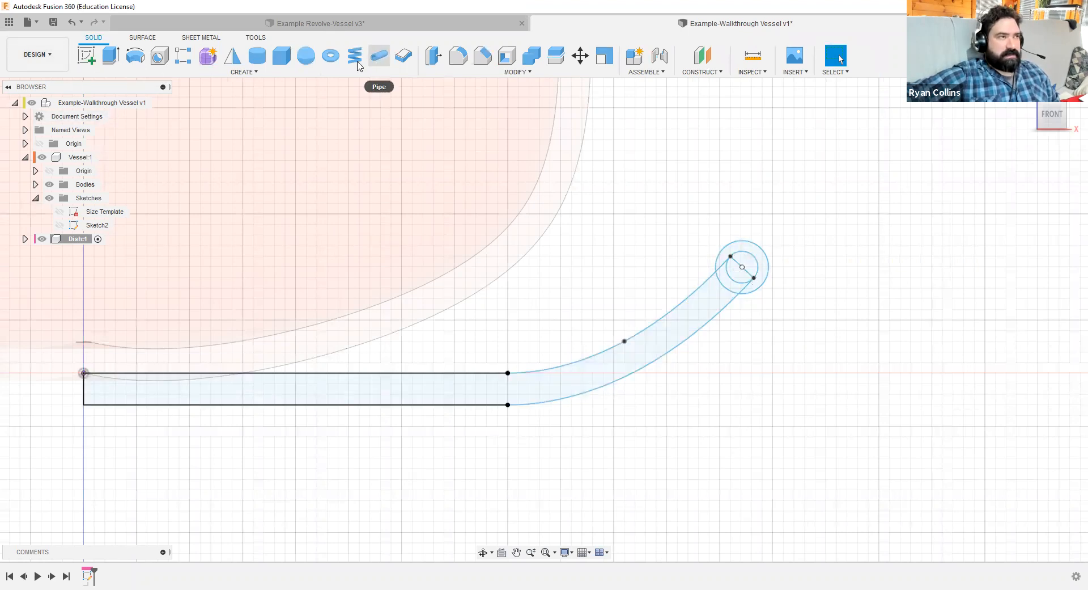
click(137, 59)
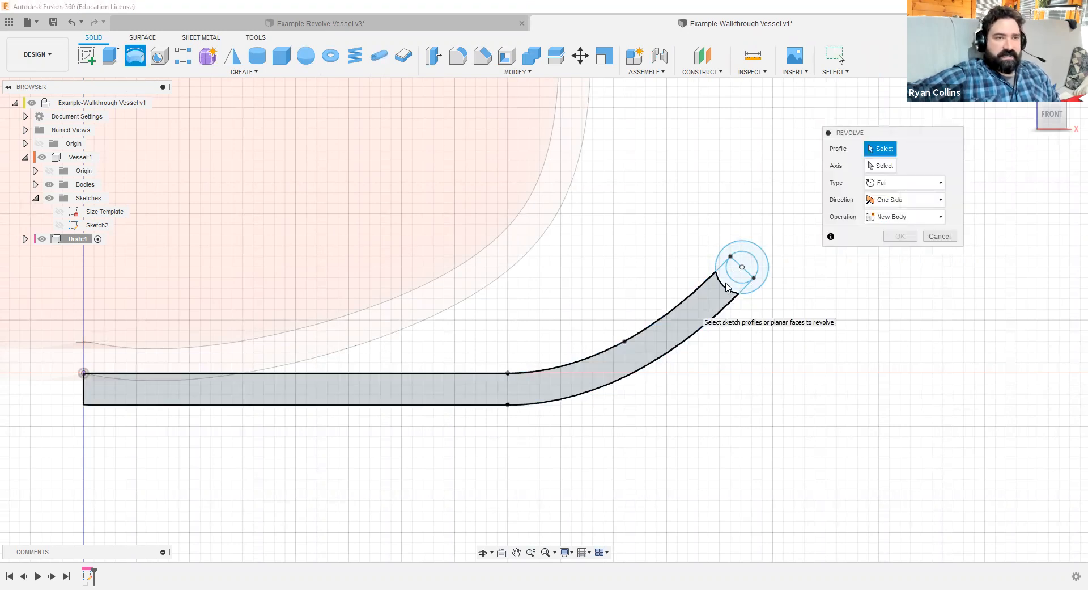
click(699, 311)
click(737, 279)
click(737, 278)
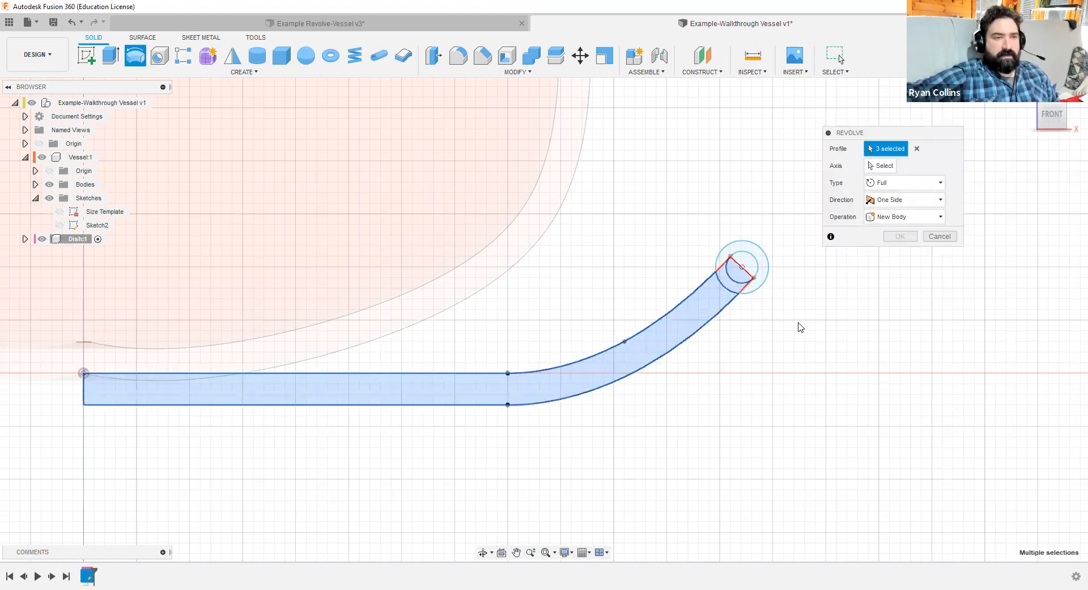
key(Escape)
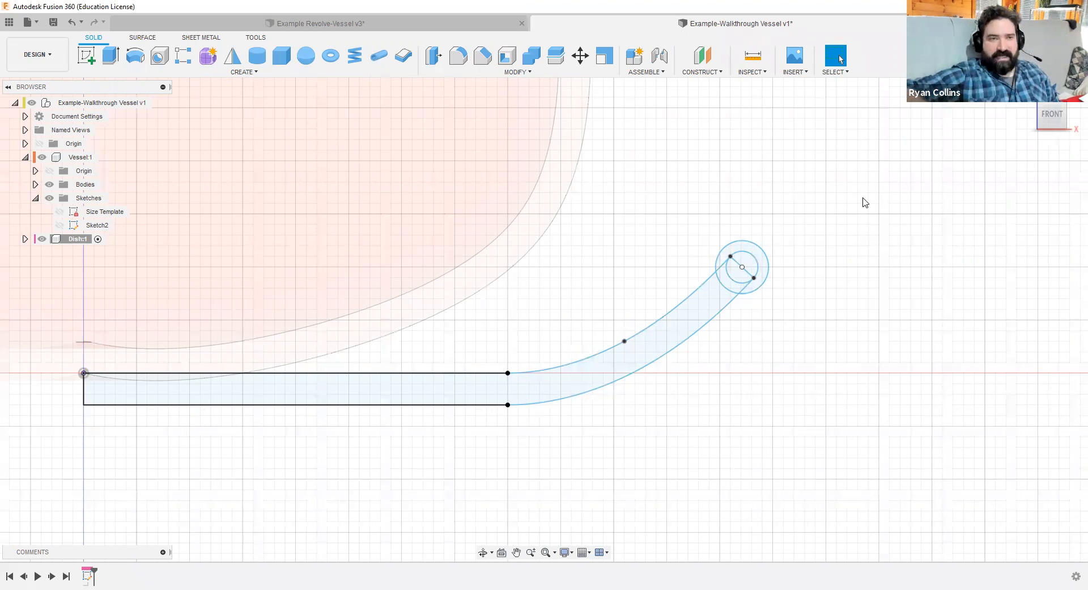
- Try a full 360-degree revolve of all window-selected dish and rim profiles about the vertical central axis as a new body
drag(876, 181, 673, 415)
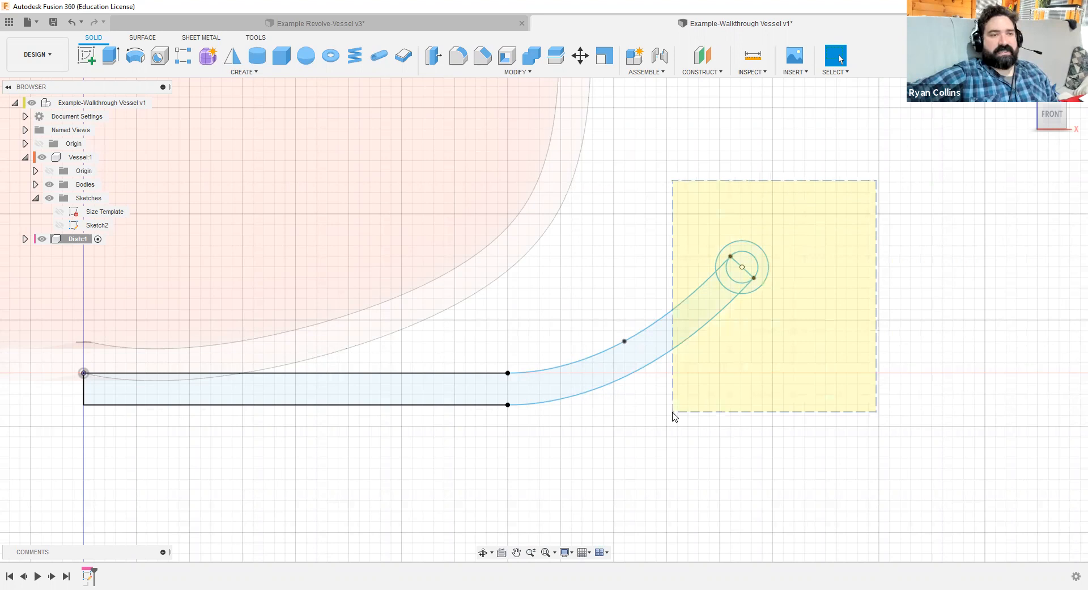
drag(674, 417, 675, 416)
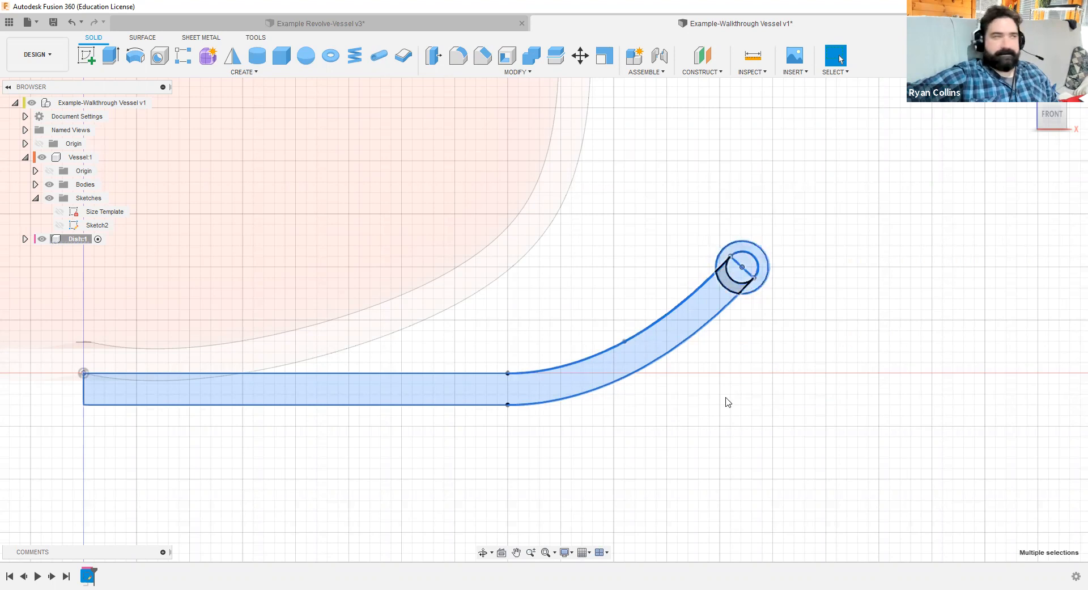
click(140, 55)
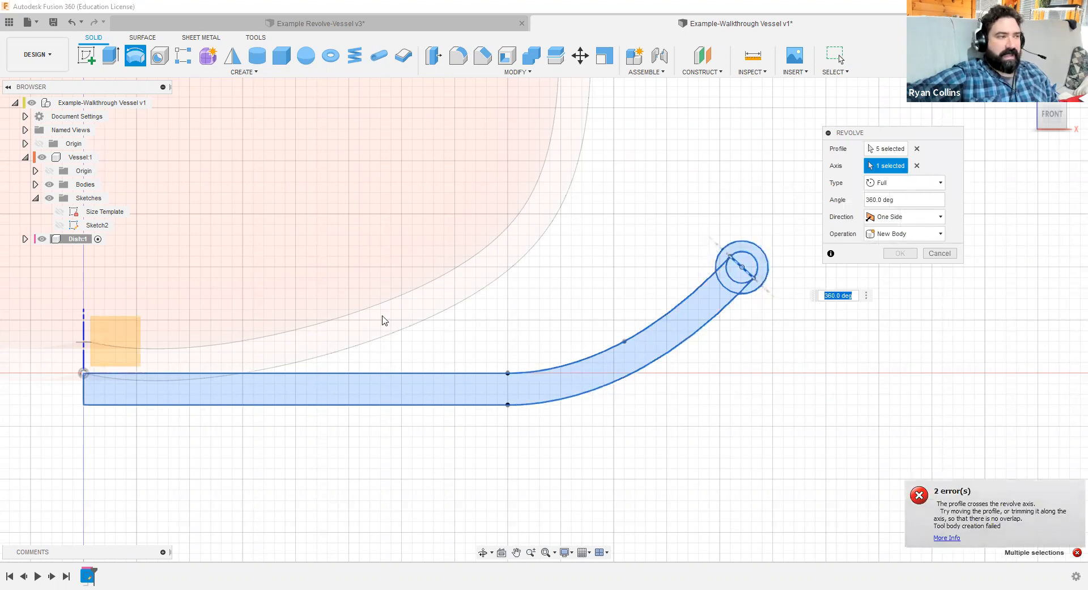
click(85, 331)
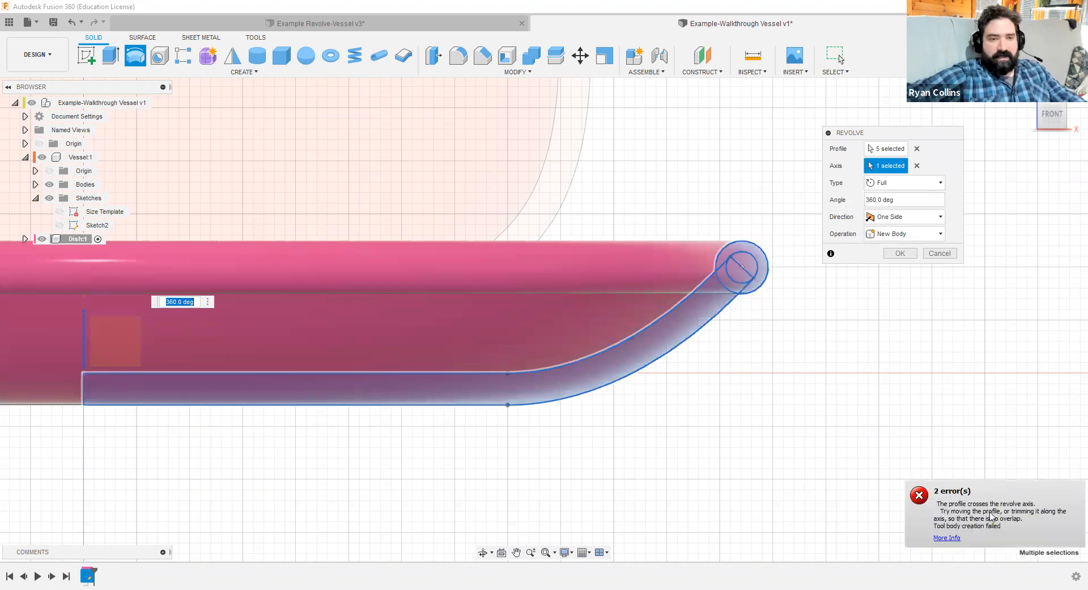
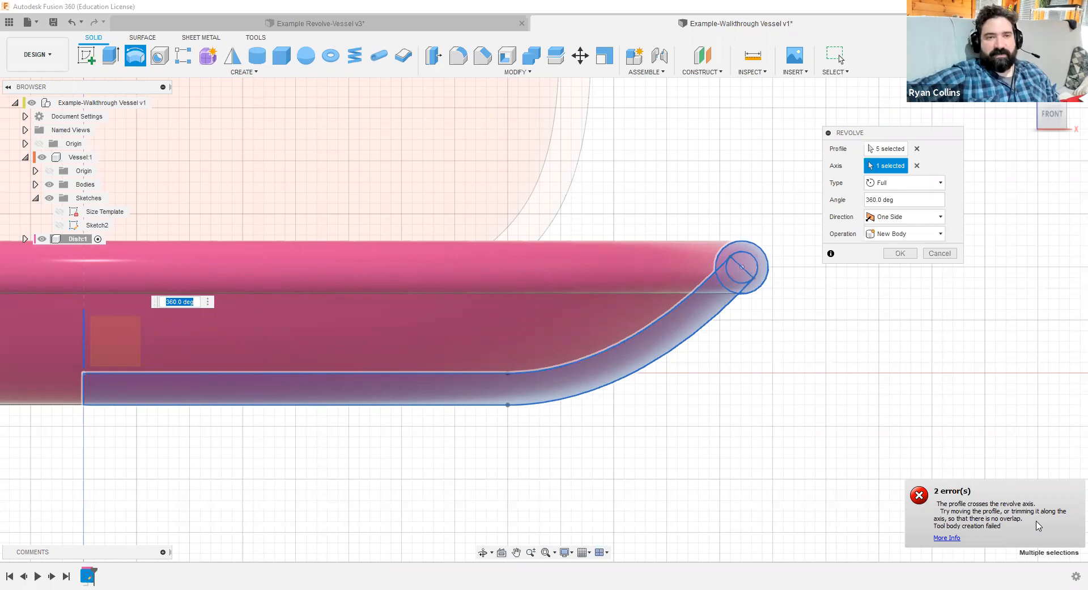
click(941, 254)
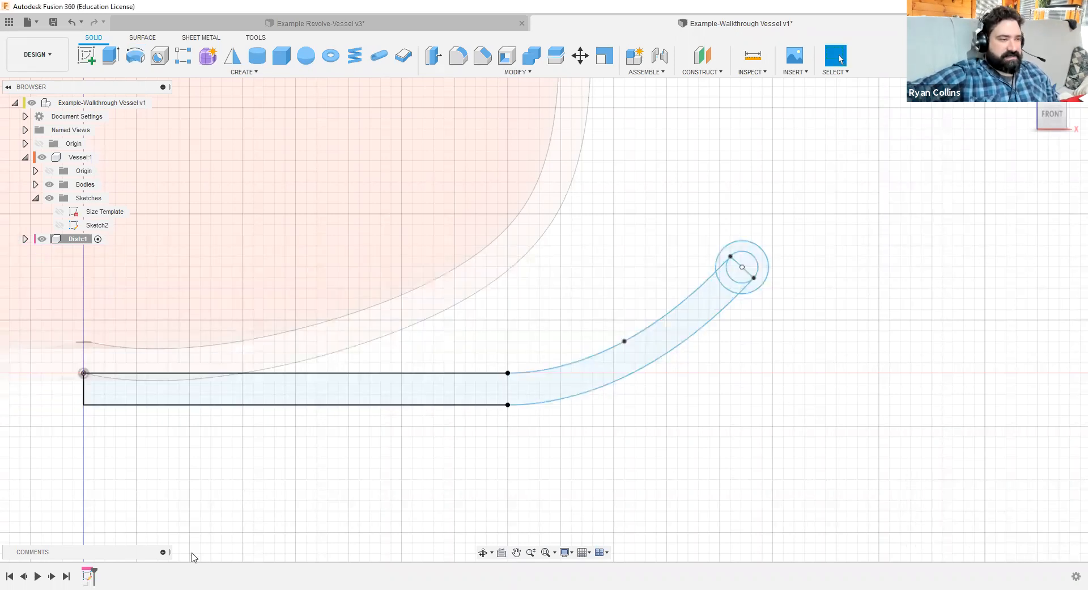
- Reopen the dish sketch and trim all curves inside the 5 mm rim circle, plus its arc crossing the dish wall
right_click(86, 576)
click(129, 464)
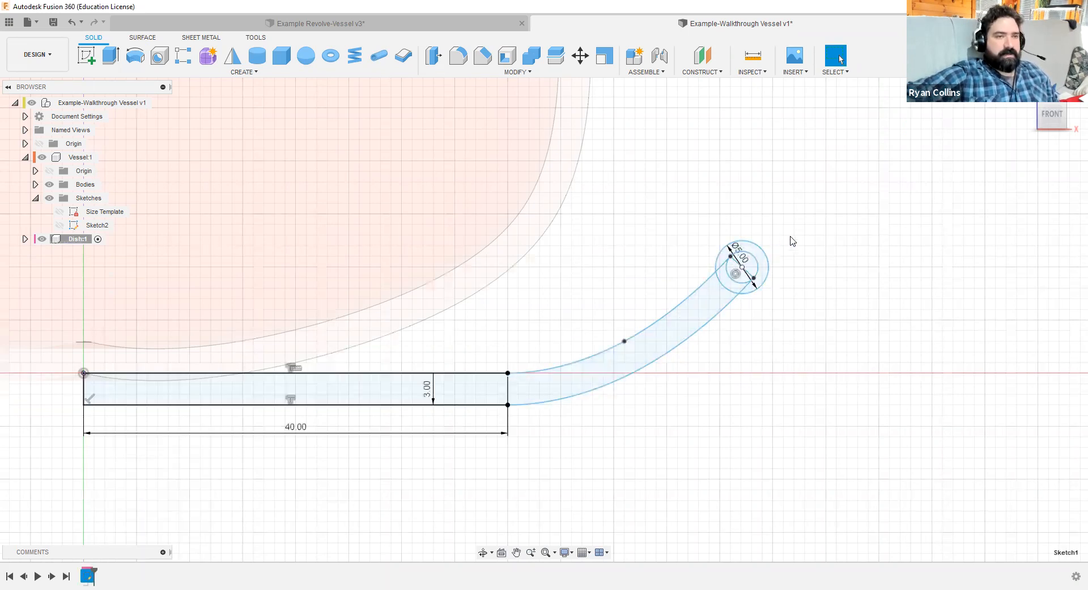
scroll(802, 279, up, 3)
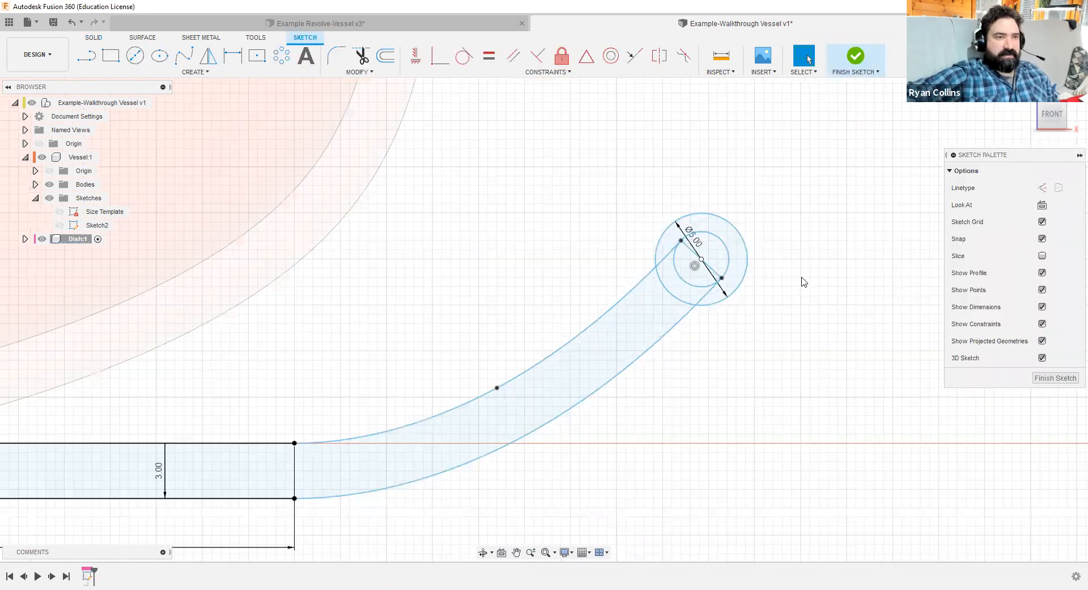
key(t)
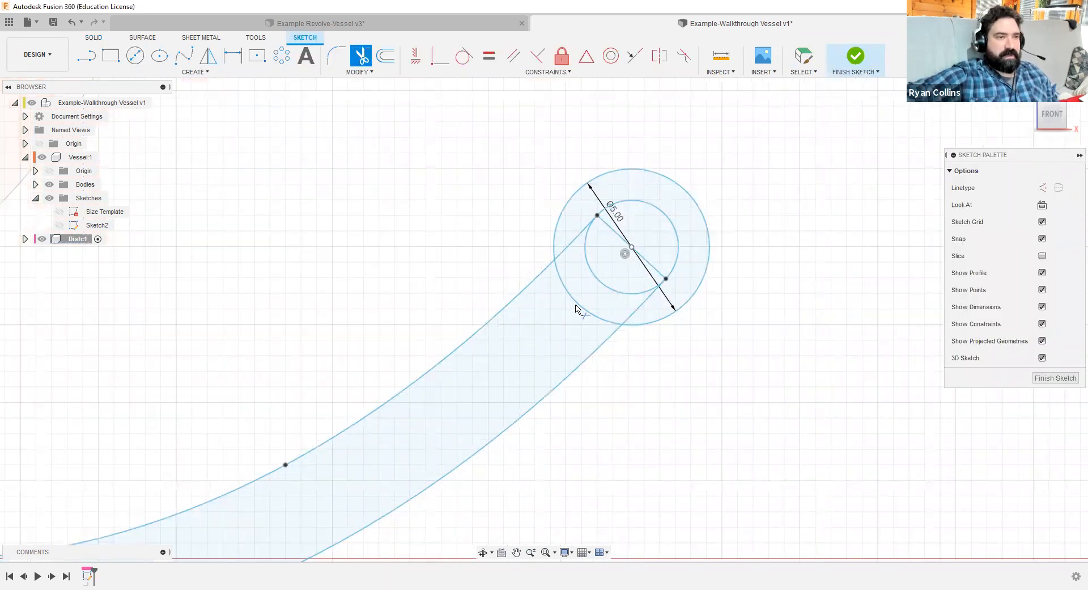
click(577, 311)
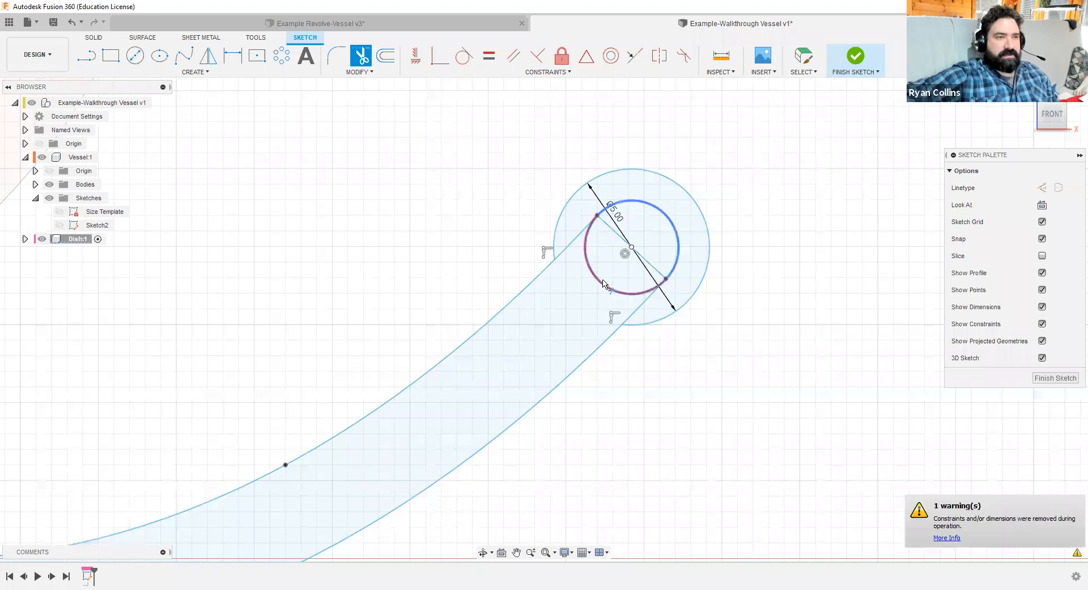
click(578, 234)
click(644, 297)
click(661, 271)
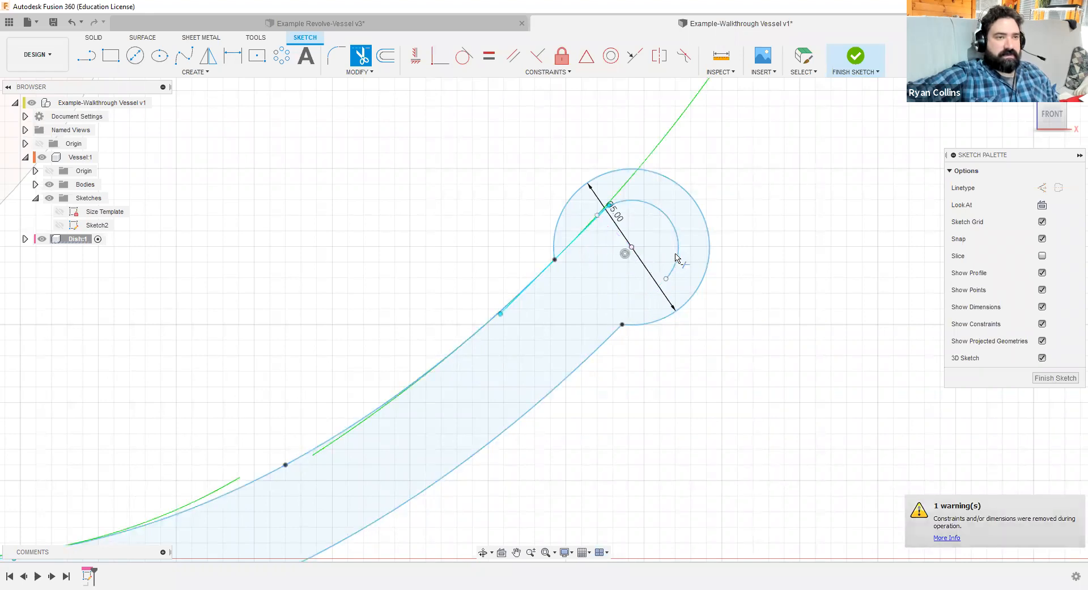
click(675, 258)
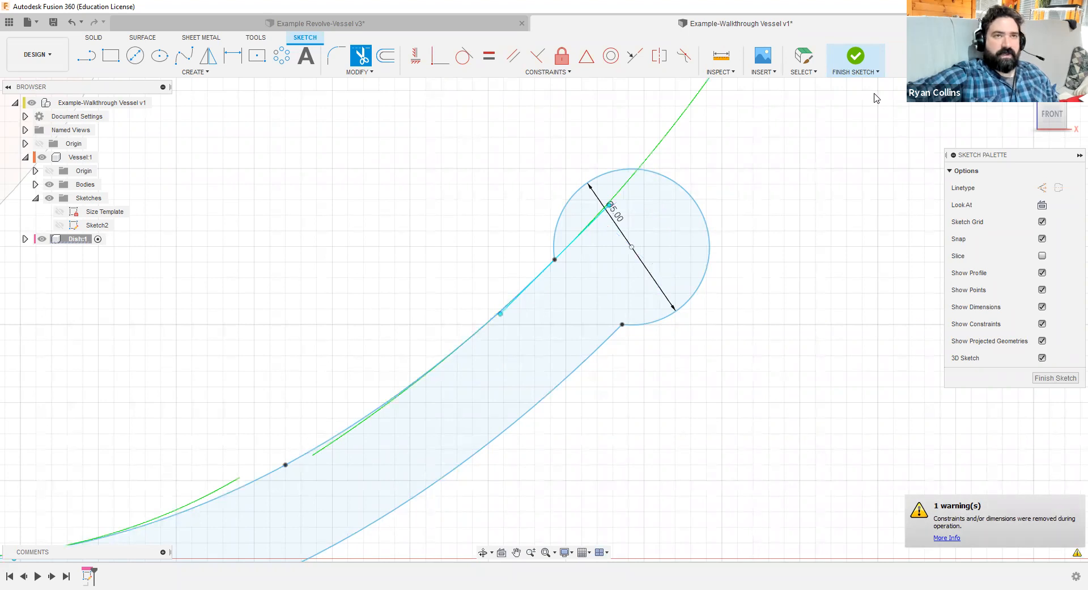
- Finish the dish sketch and revolve its single closed profile a full 360 degrees about the vertical central axis as a new body
click(857, 58)
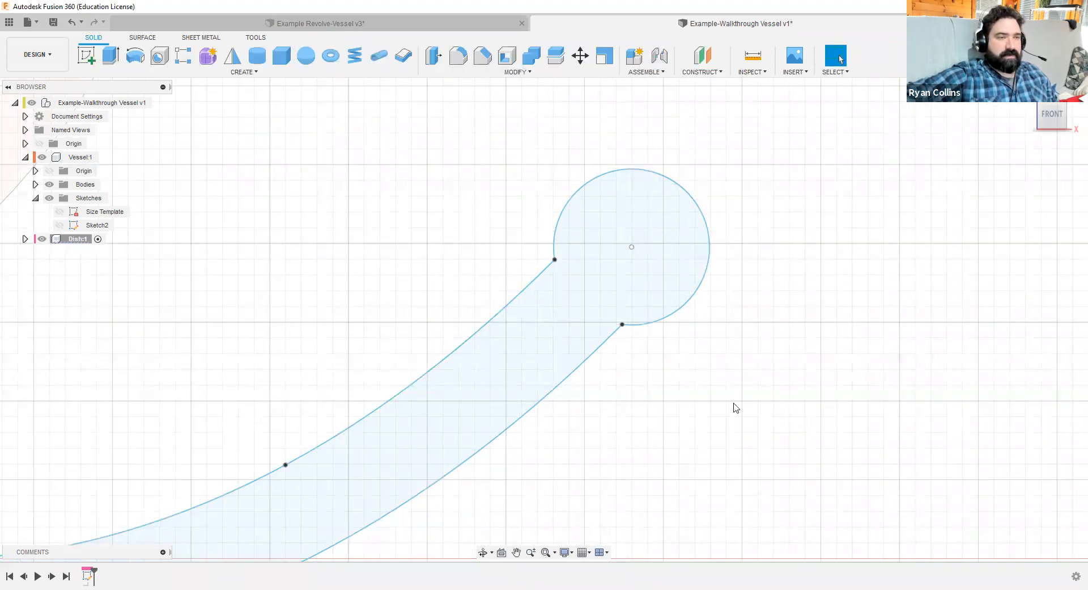
scroll(673, 433, down, 10)
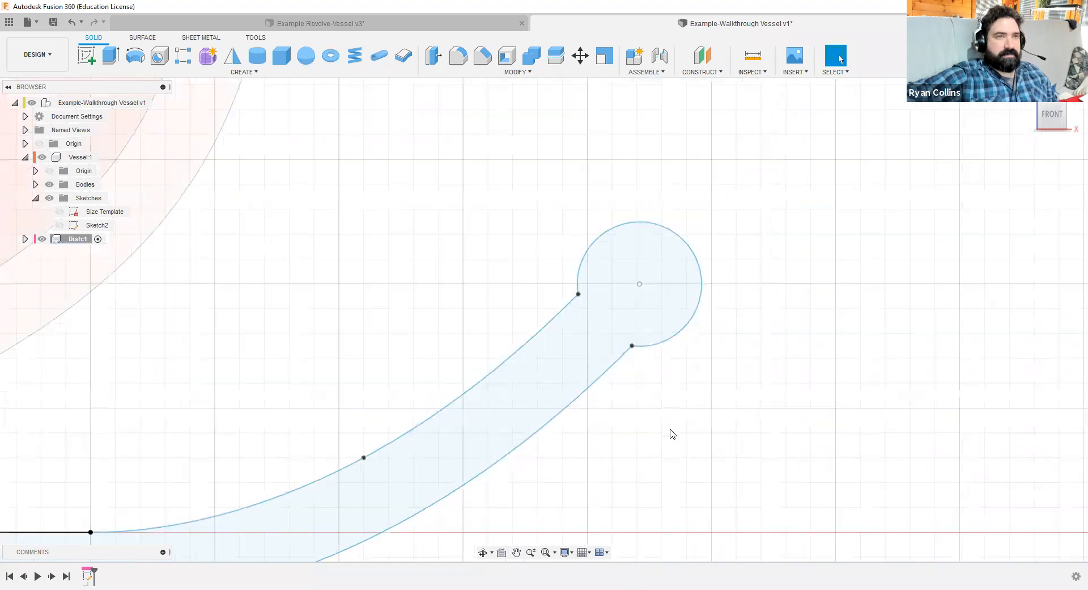
scroll(758, 444, down, 5)
middle_drag(783, 346, 807, 320)
scroll(741, 489, up, 5)
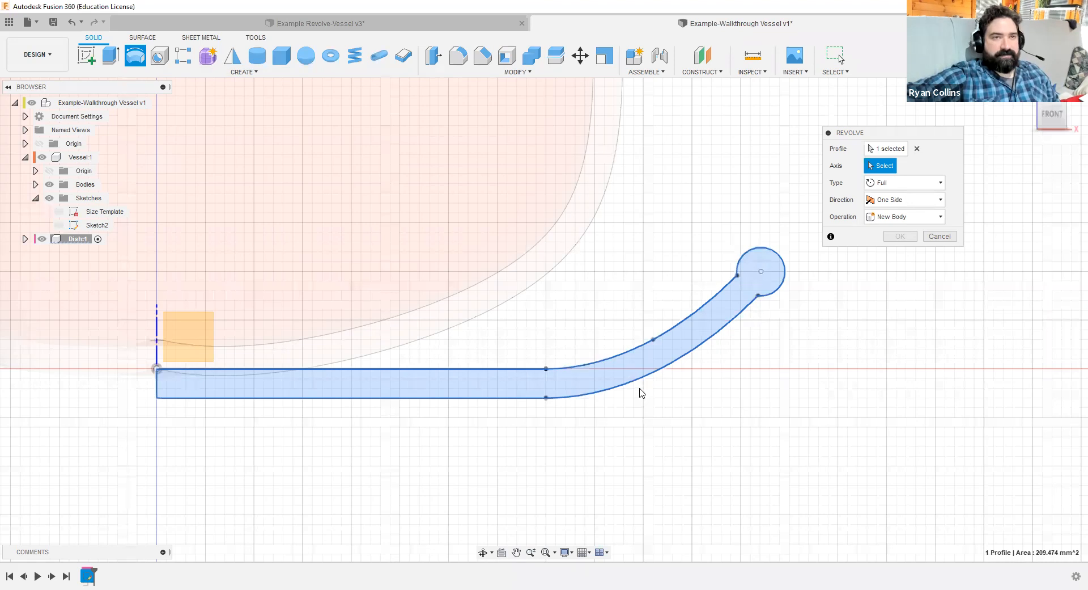
click(896, 152)
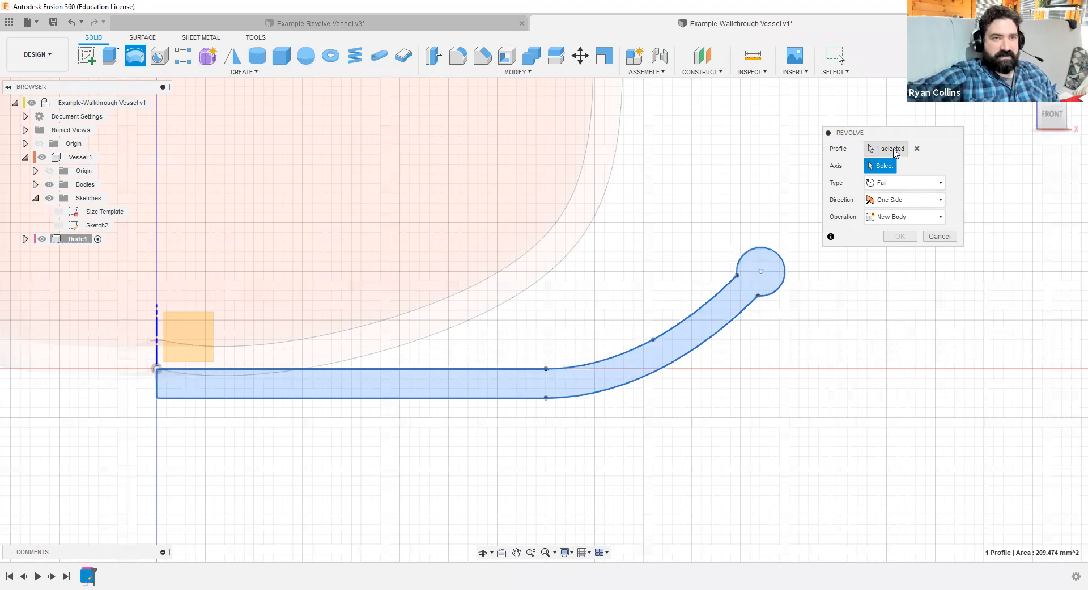
click(739, 300)
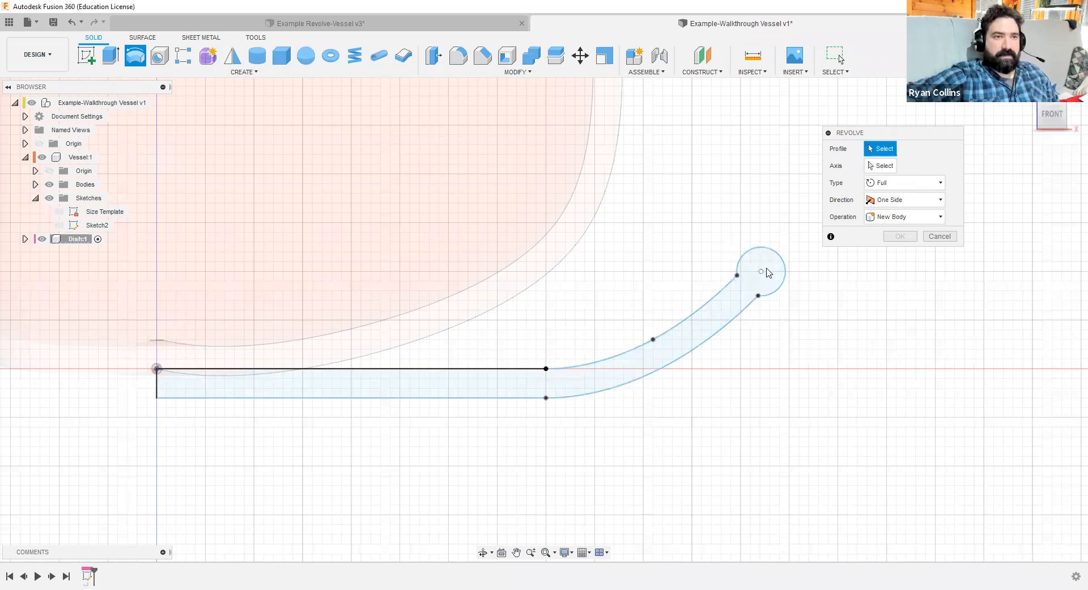
click(740, 306)
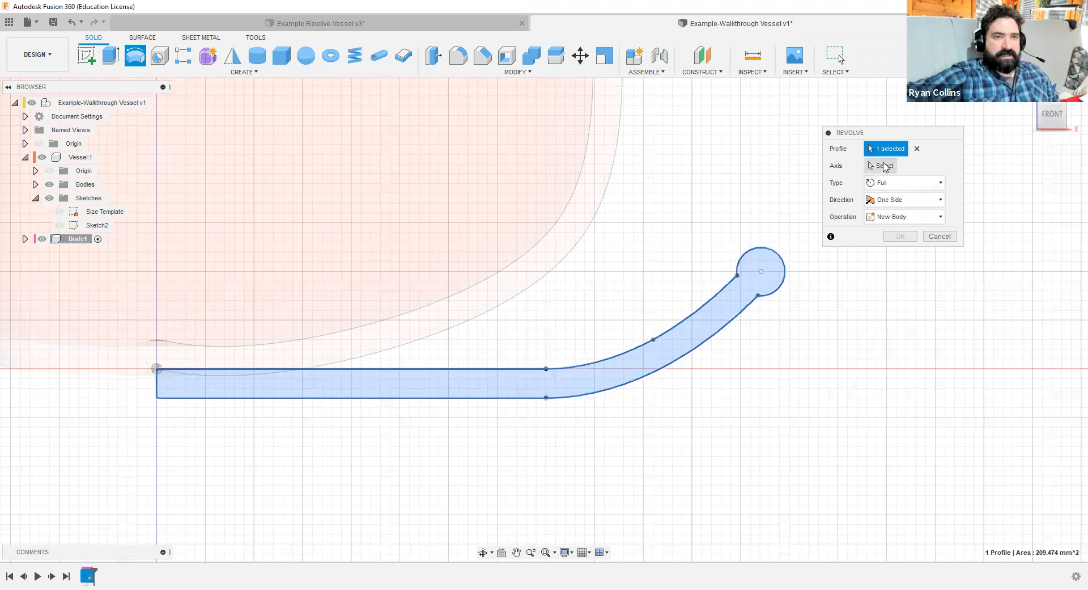
click(157, 321)
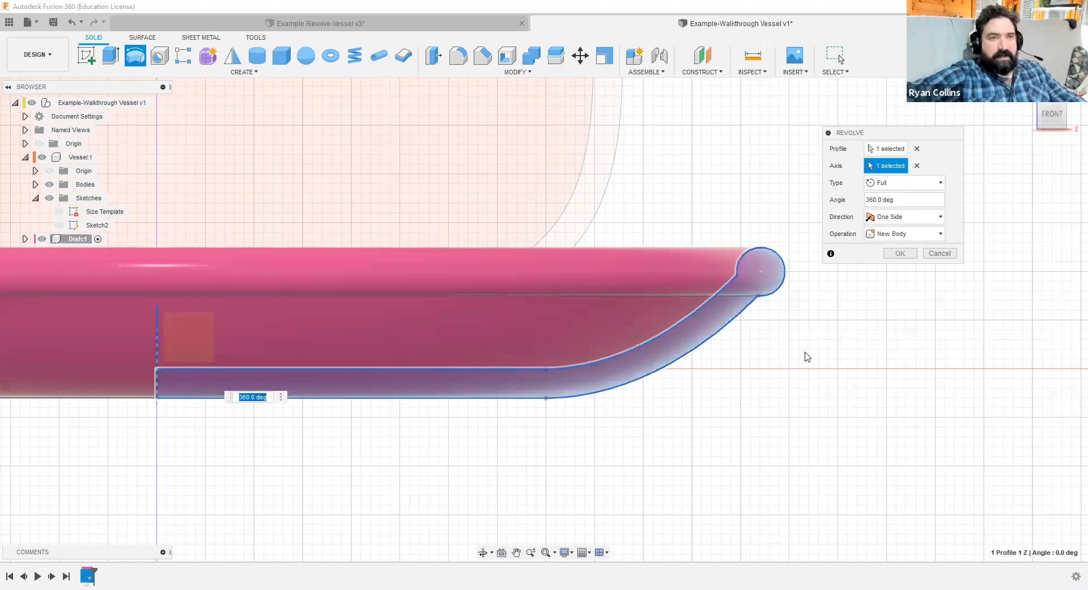
shift+middle_drag(797, 368, 808, 374)
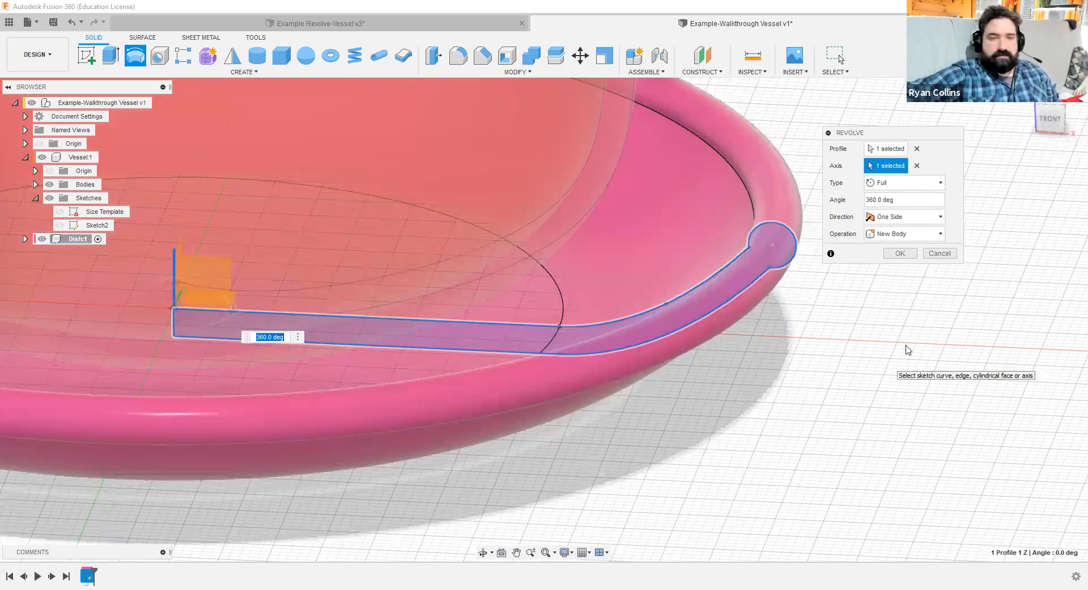
click(908, 254)
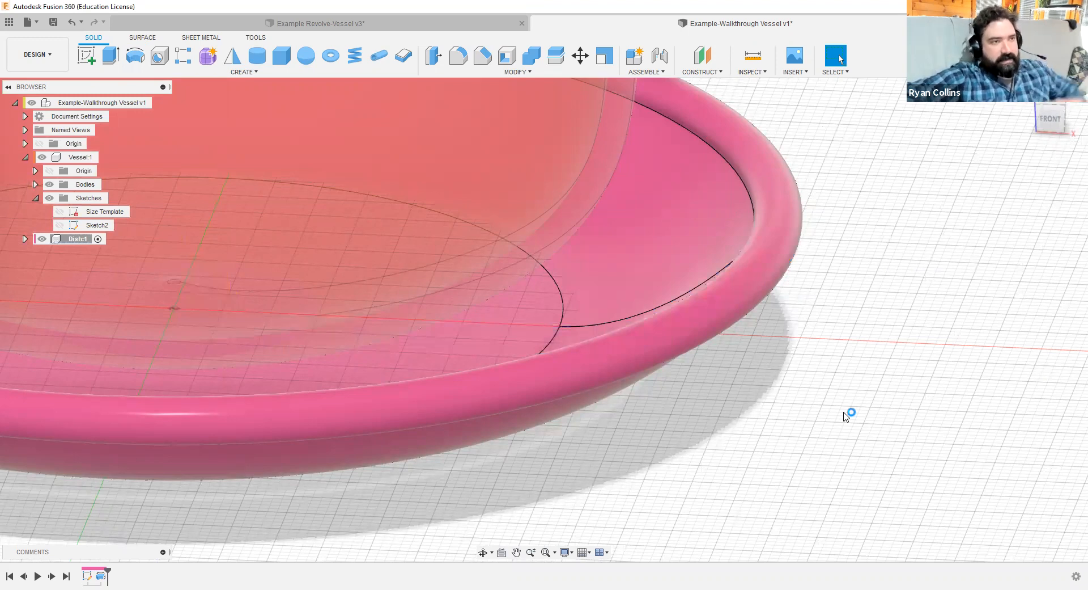
- Fit the whole model in view and activate the top-level assembly to examine the vessel and dish together
middle_click(580, 333)
middle_click(581, 332)
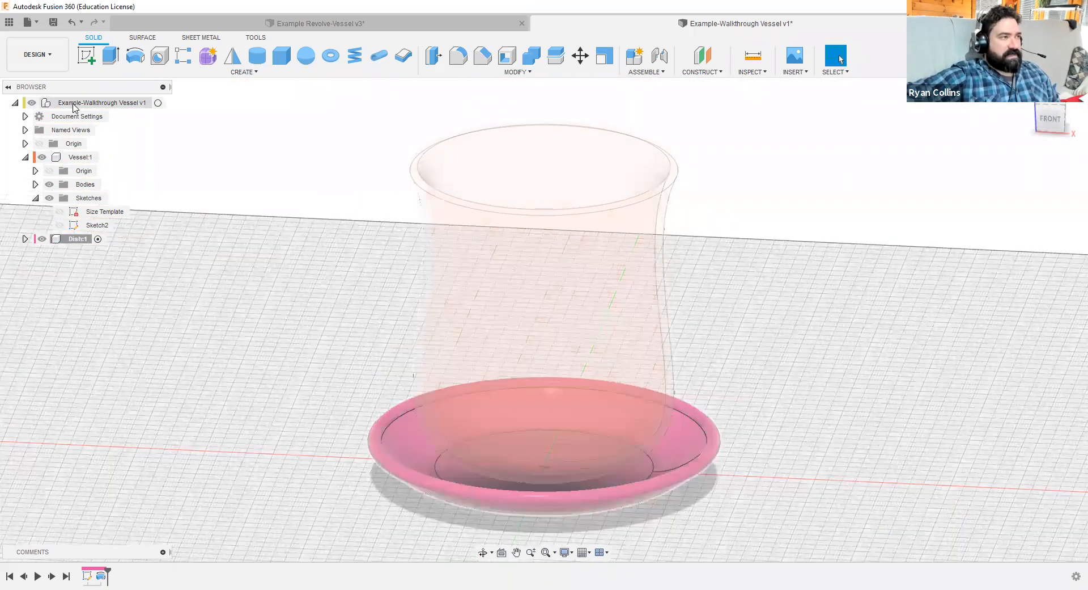
click(159, 103)
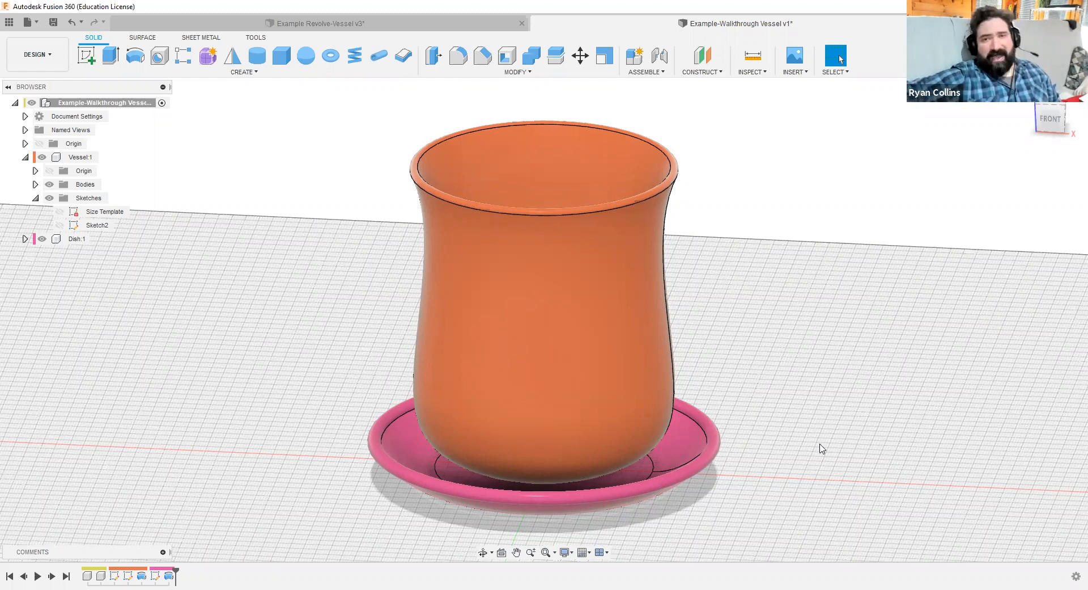
- Activate the Vessel component and open its wall profile, Sketch2, for editing from the front view
click(79, 157)
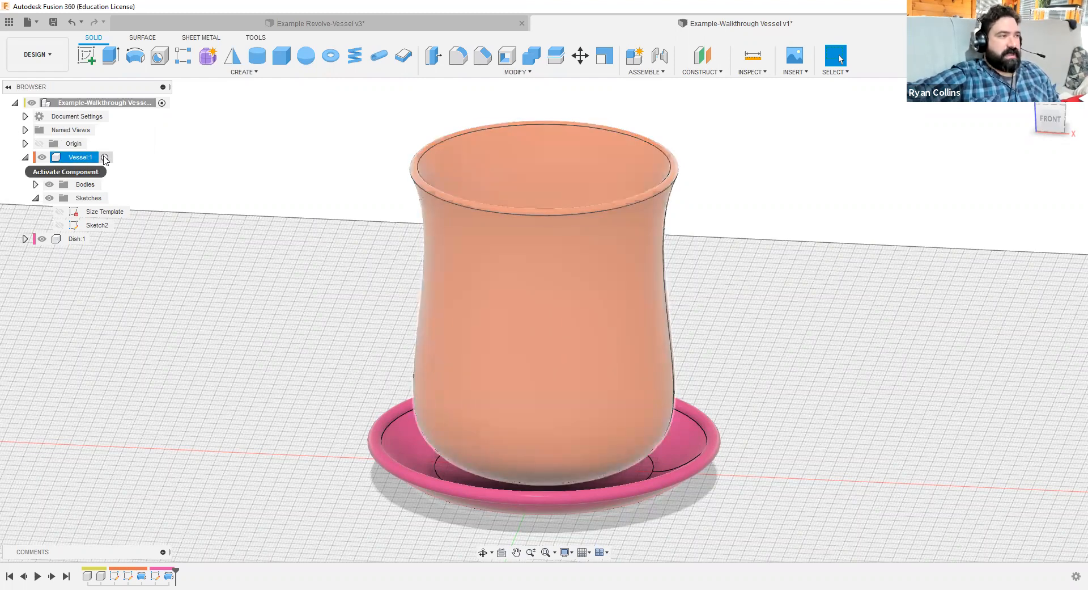
click(104, 158)
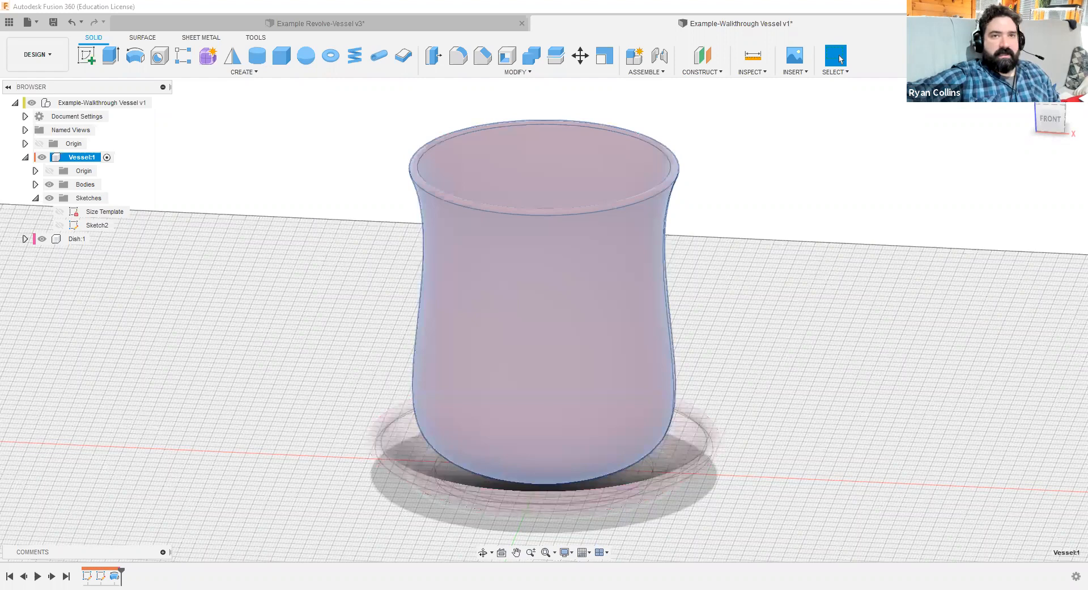
click(1052, 122)
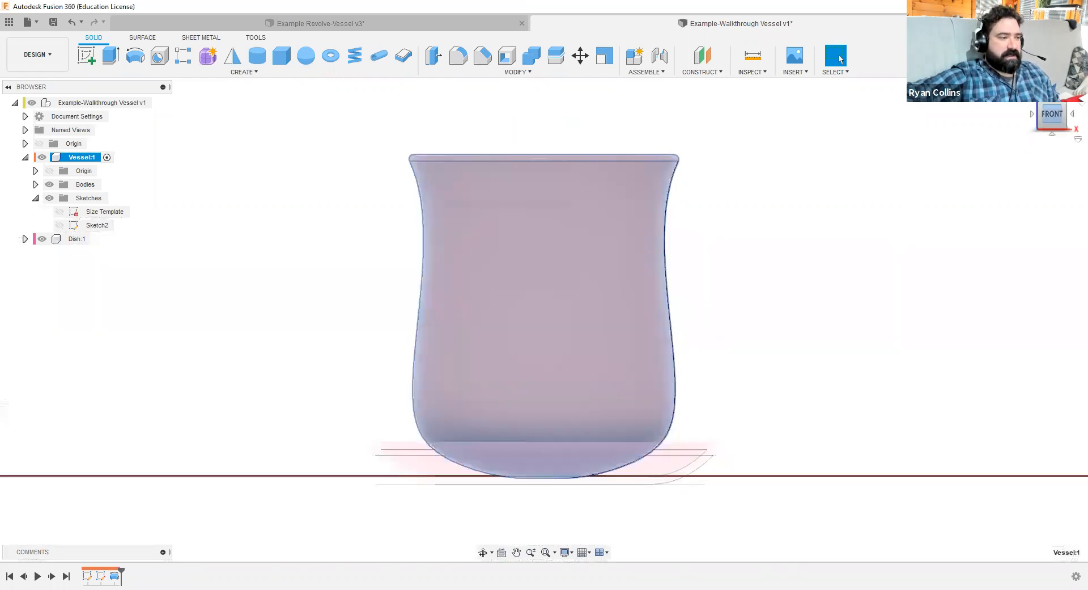
right_click(103, 576)
click(156, 463)
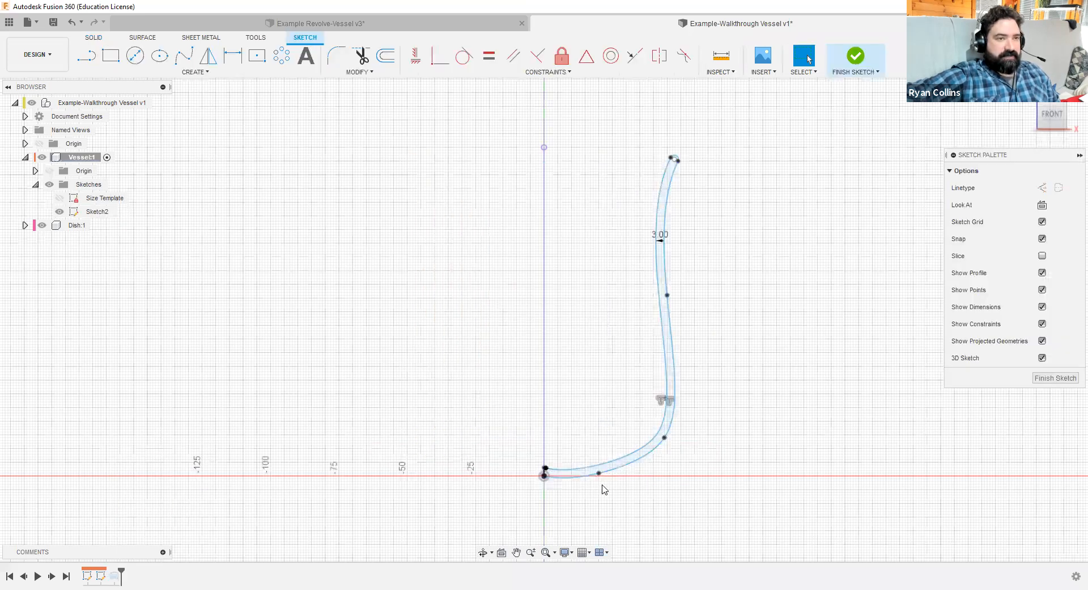
- Try to move the complete vessel wall profile -18 mm along Y, then cancel the move
scroll(643, 484, up, 3)
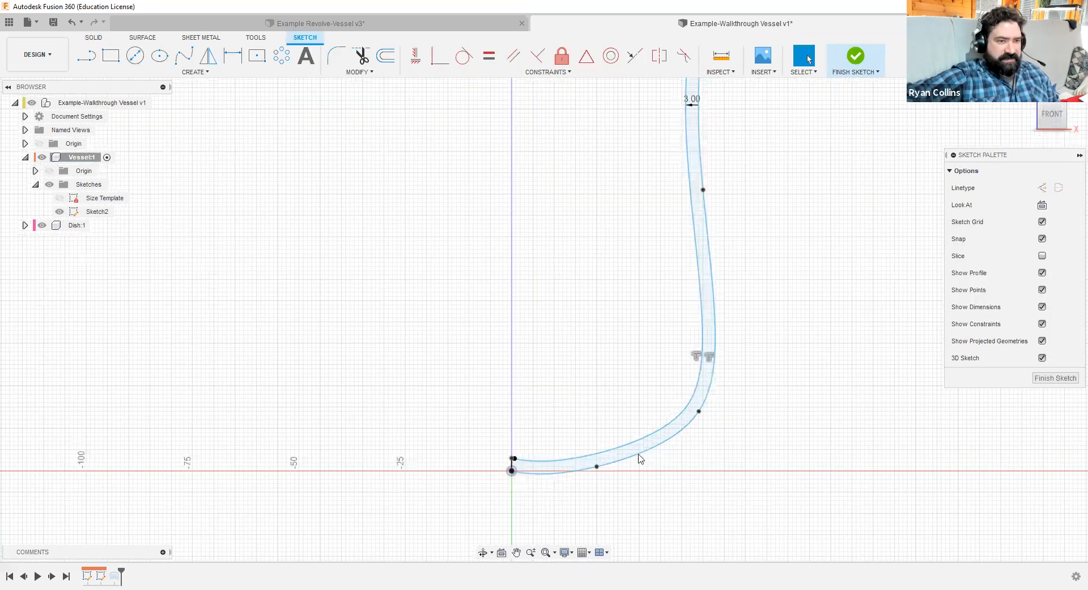
scroll(639, 454, down, 1)
click(640, 453)
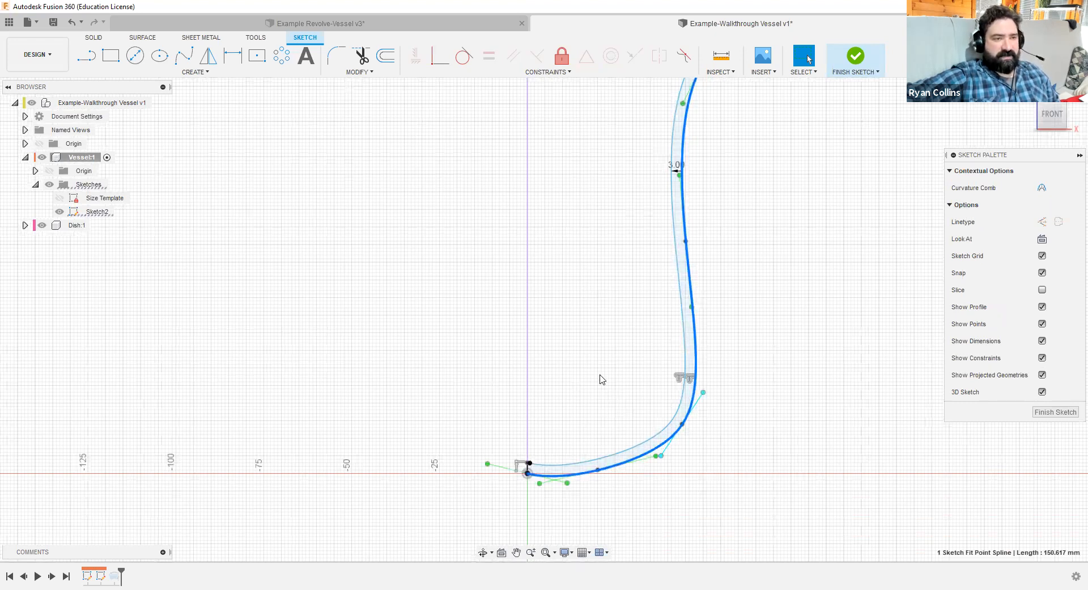
drag(605, 299, 760, 454)
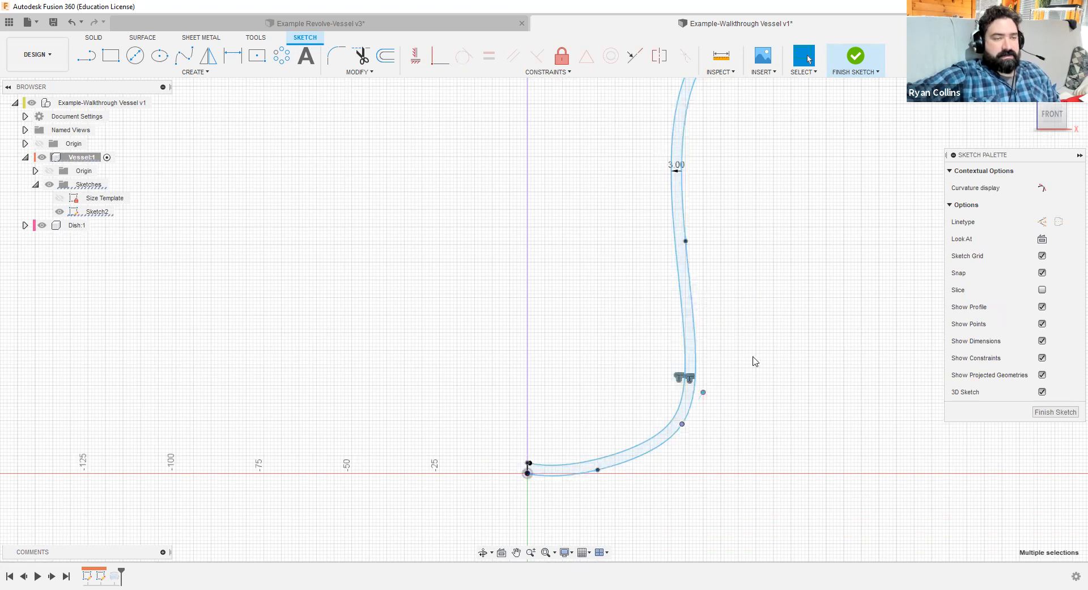
click(696, 331)
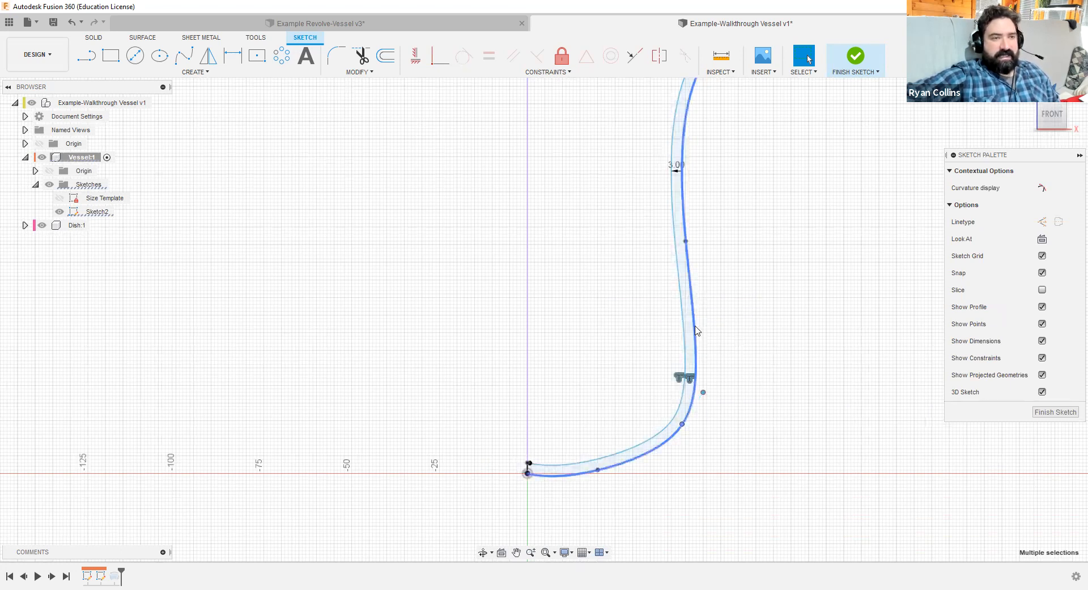
double_click(696, 330)
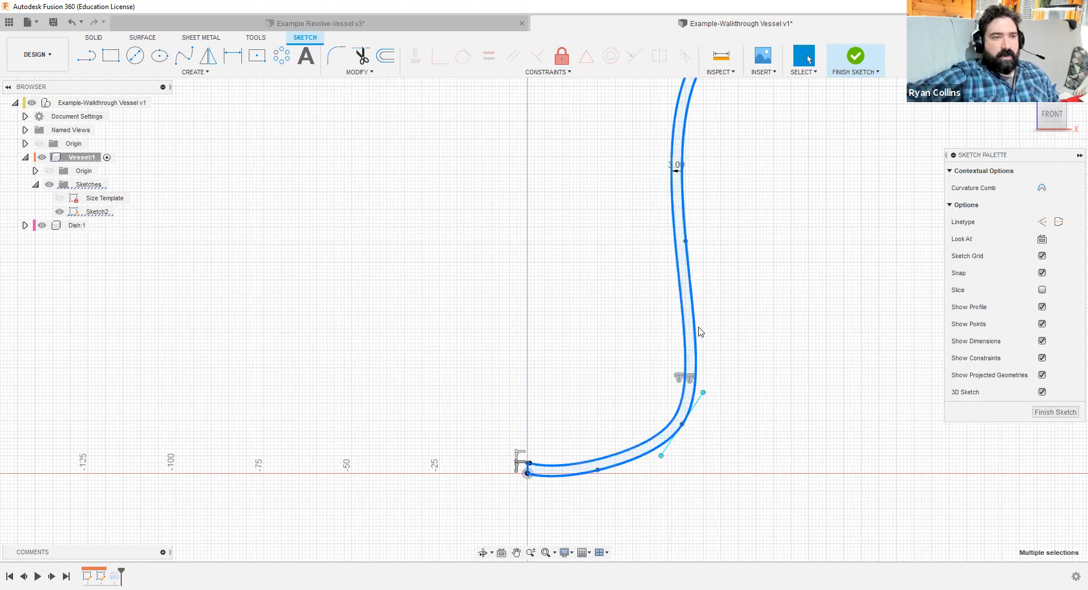
click(687, 315)
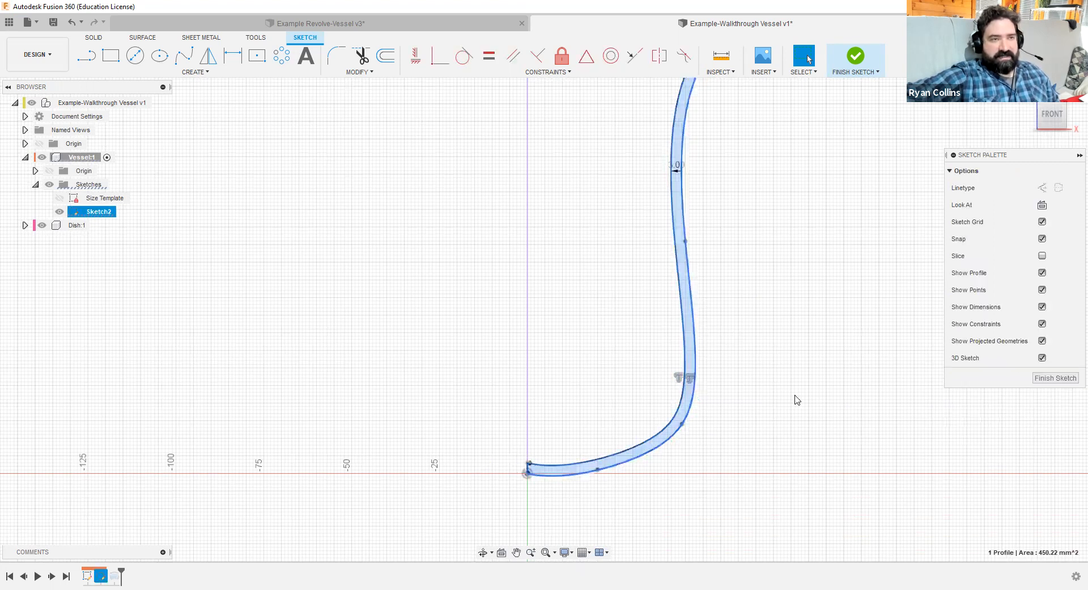
double_click(693, 300)
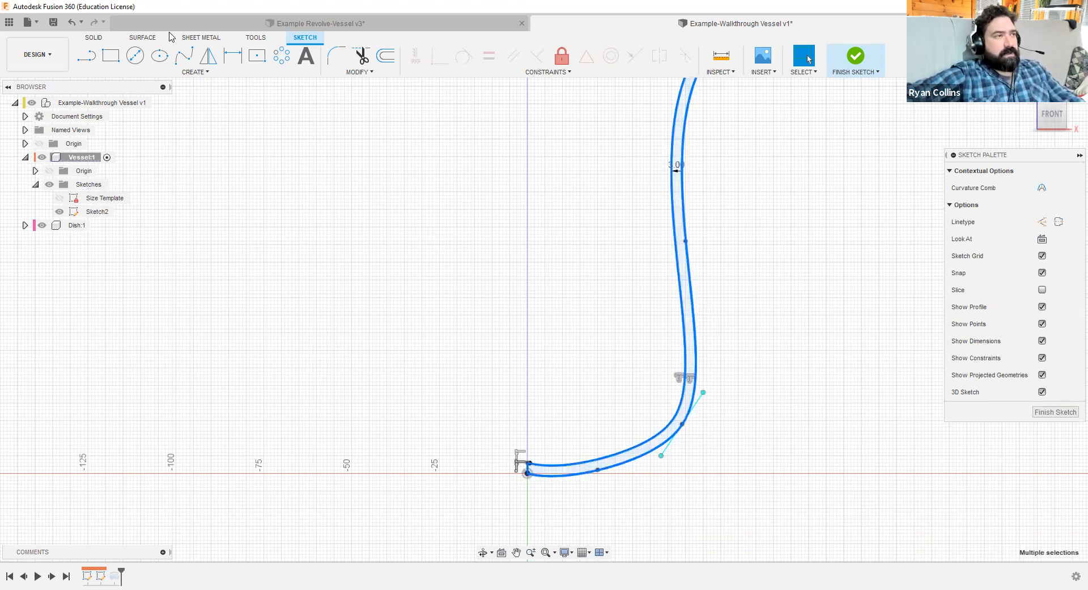
click(370, 72)
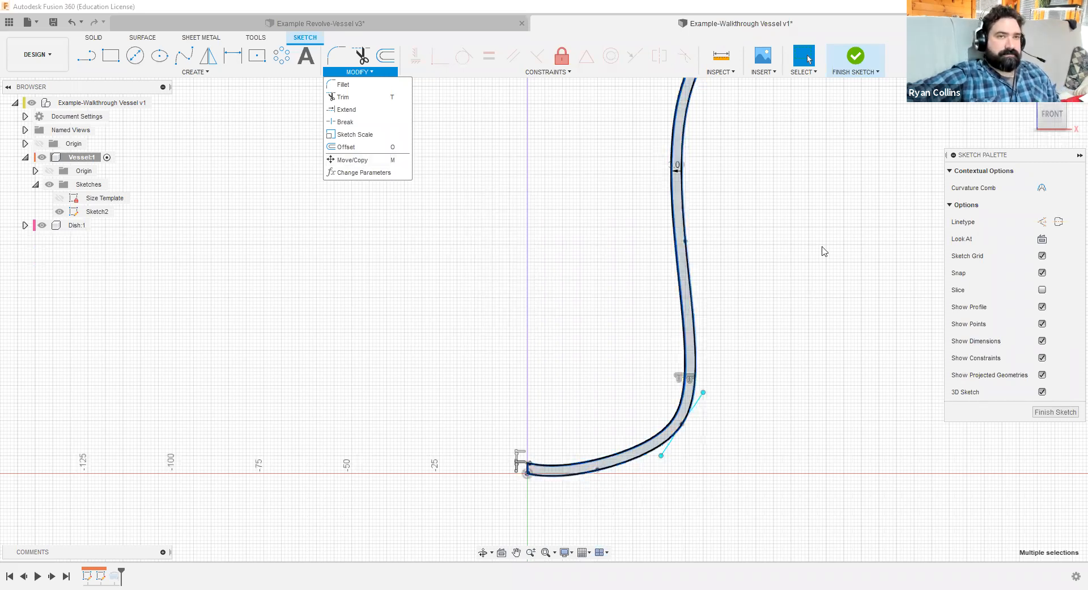
key(m)
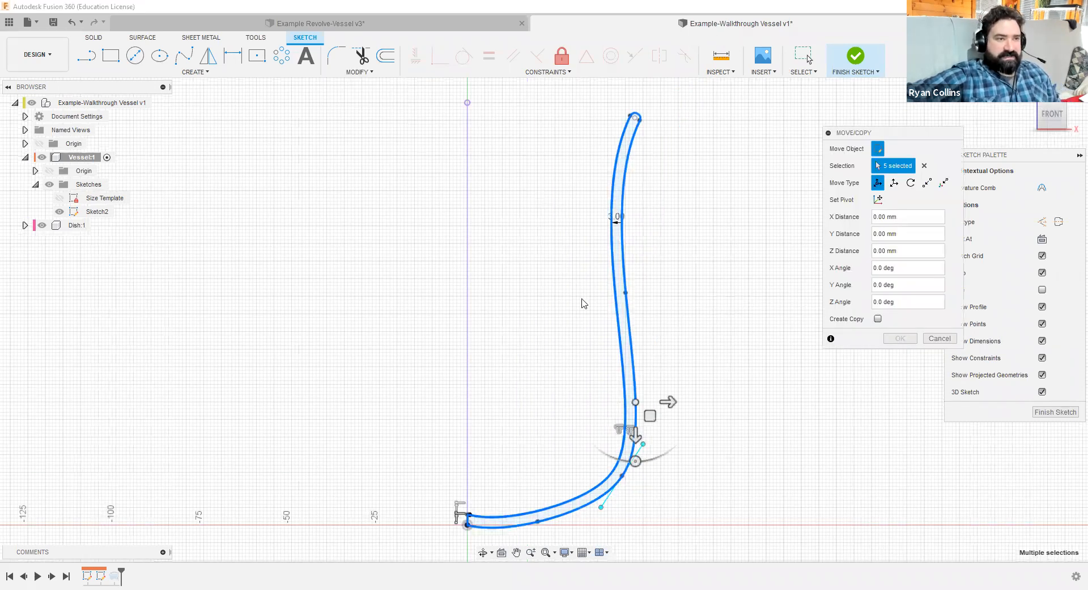
middle_drag(681, 402, 675, 356)
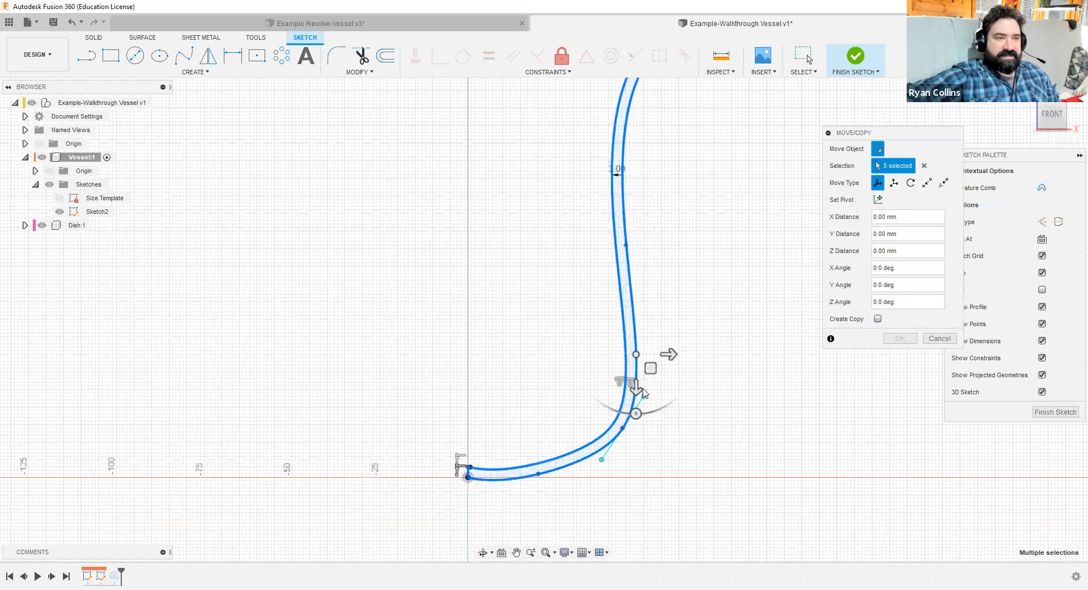
drag(636, 371, 636, 322)
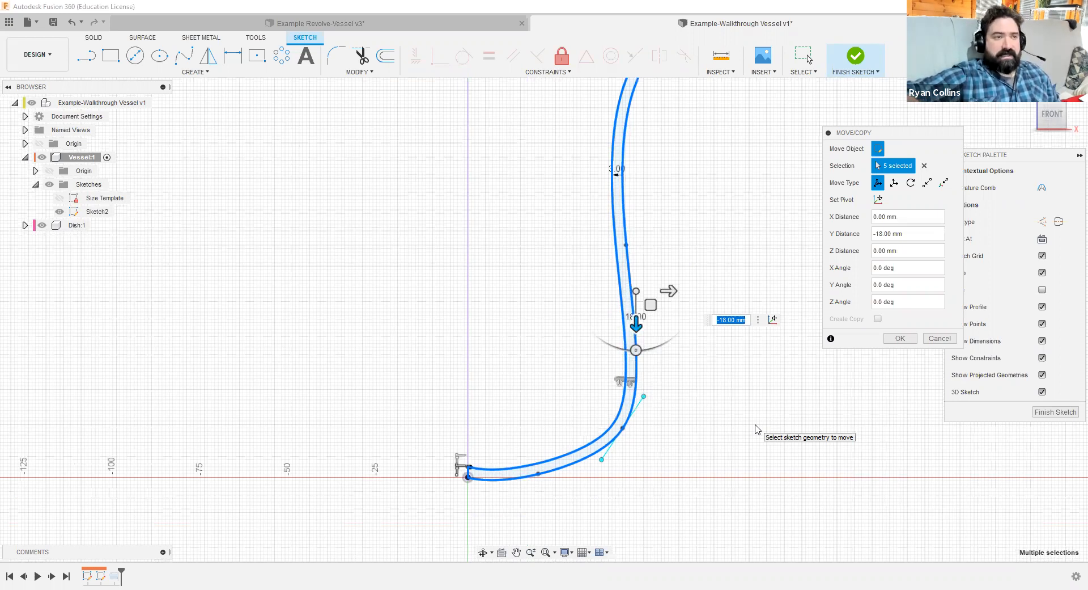
right_click(468, 480)
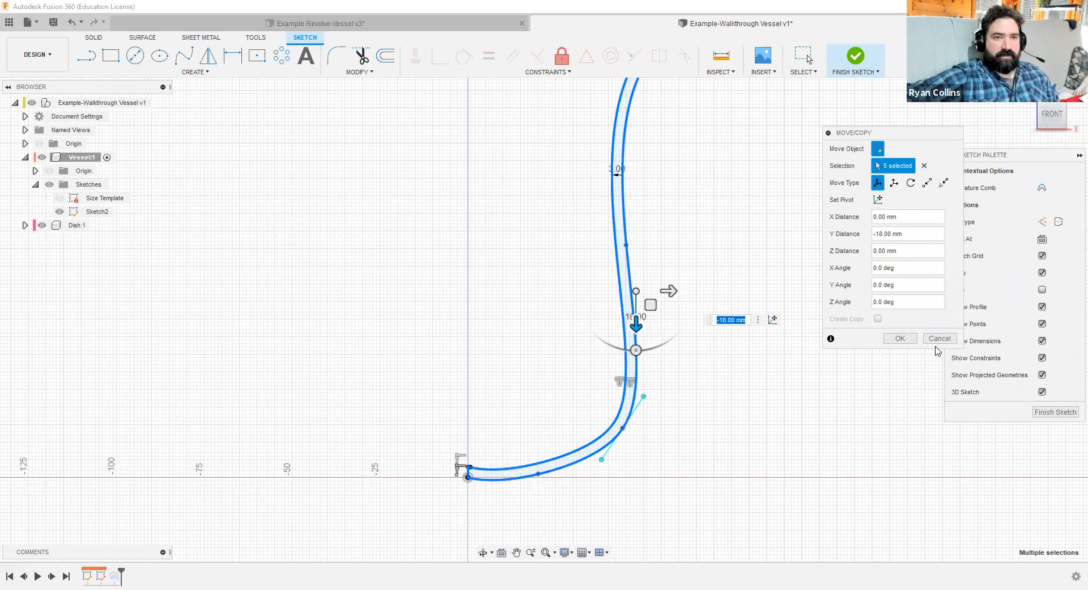
key(Escape)
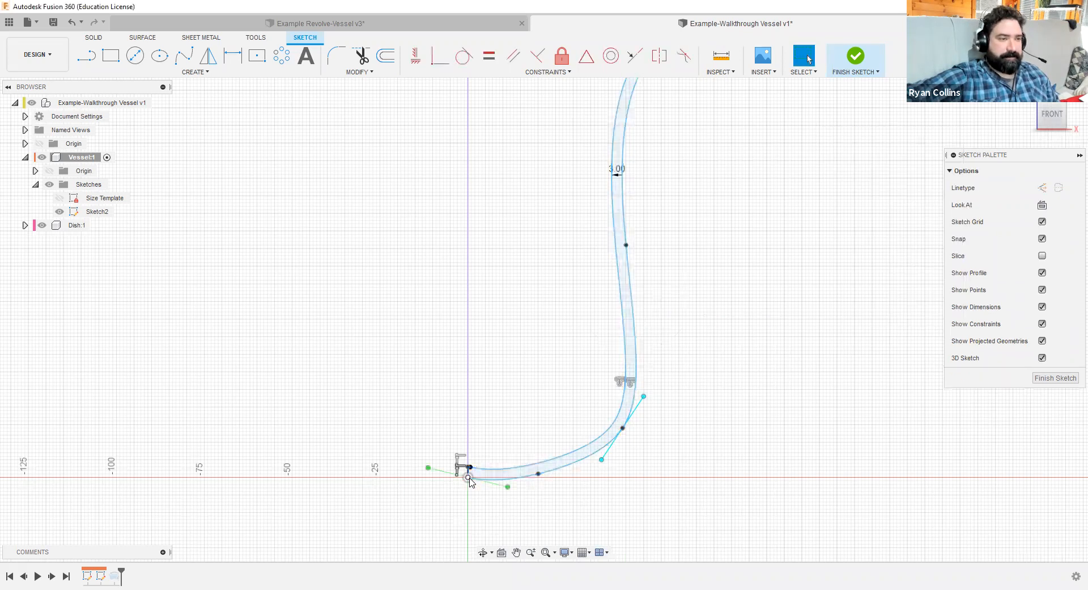
- Delete the coincident constraint on the outer wall spline's bottom endpoint at the origin
right_click(469, 478)
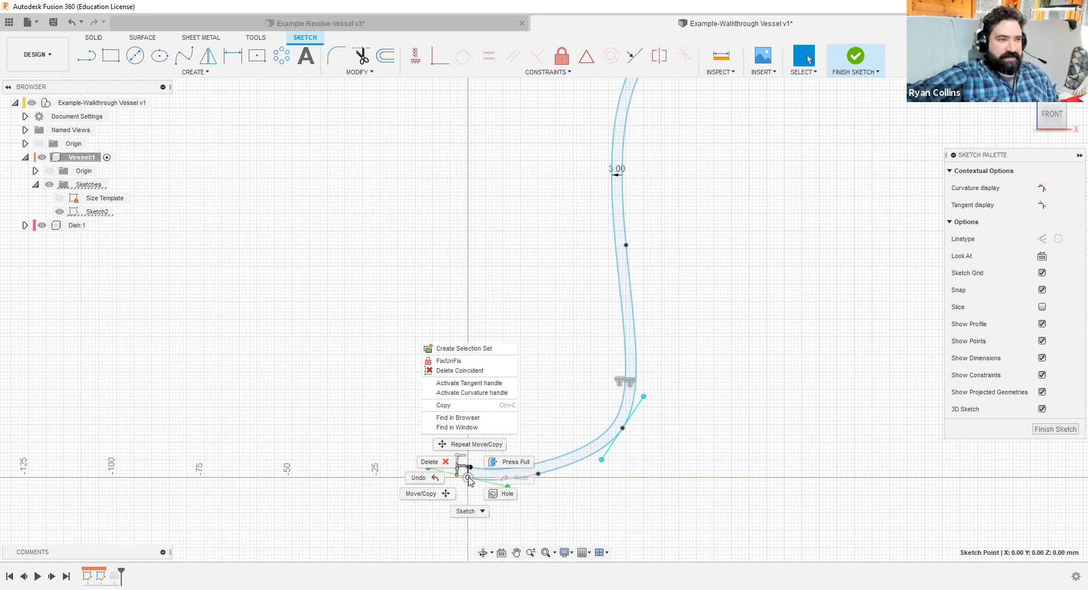
click(458, 372)
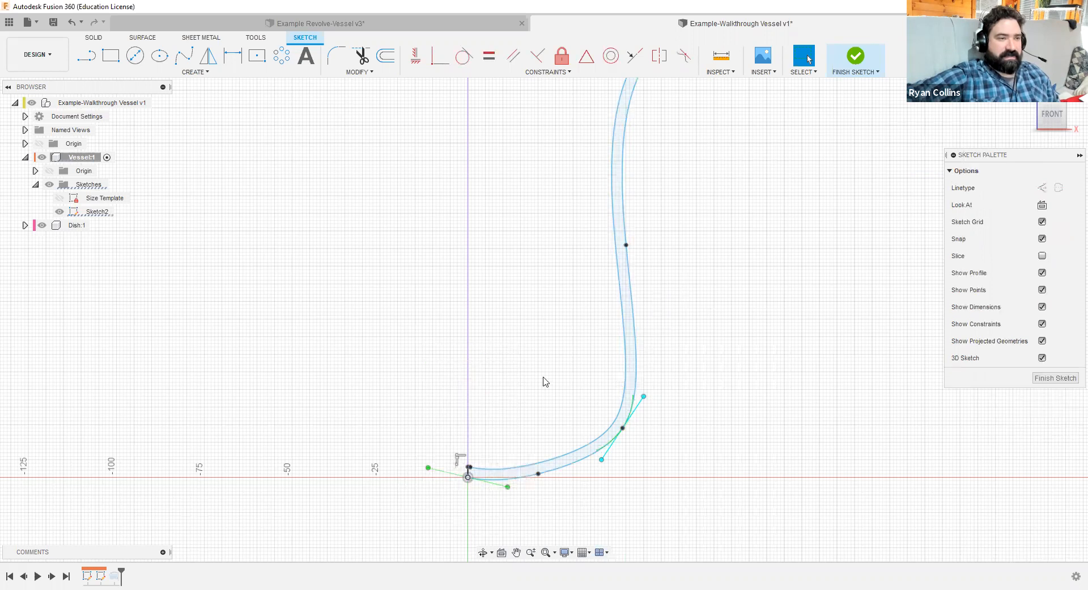
- Try to move the wall profile -10 mm along Y and its origin endpoint -19 mm, then cancel the move
double_click(636, 379)
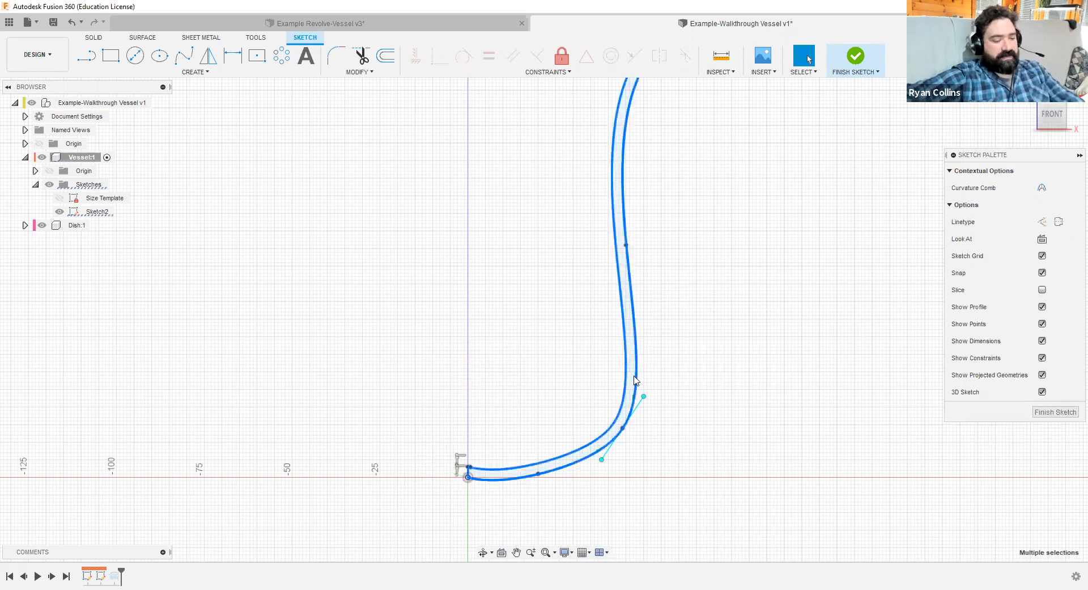
key(m)
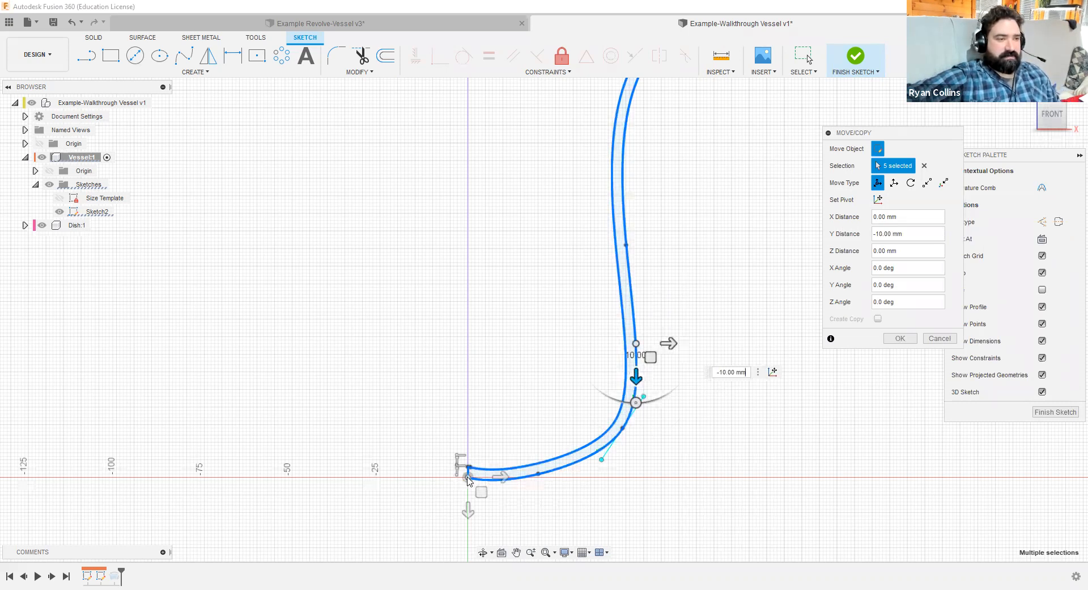
drag(468, 513, 468, 444)
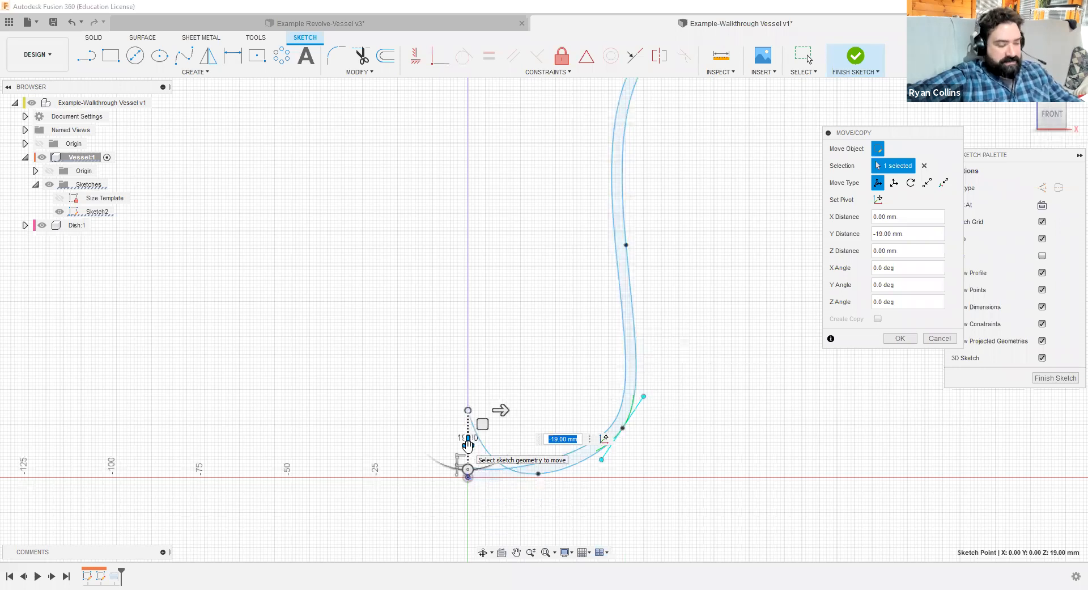
key(ctrl+z)
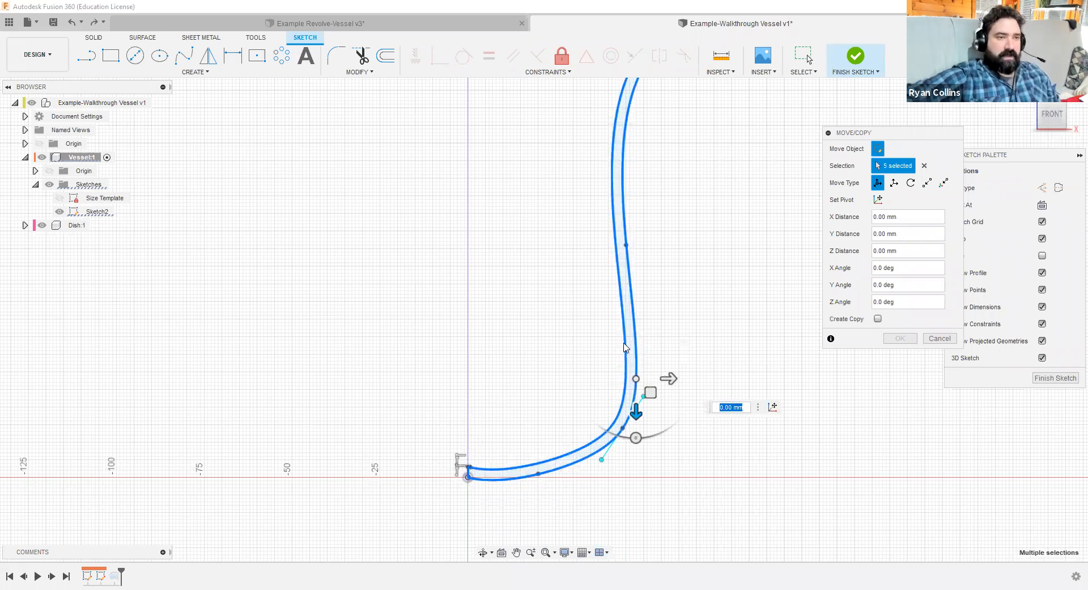
key(Escape)
- Try to move the whole wall profile -17 mm along Y
key(m)
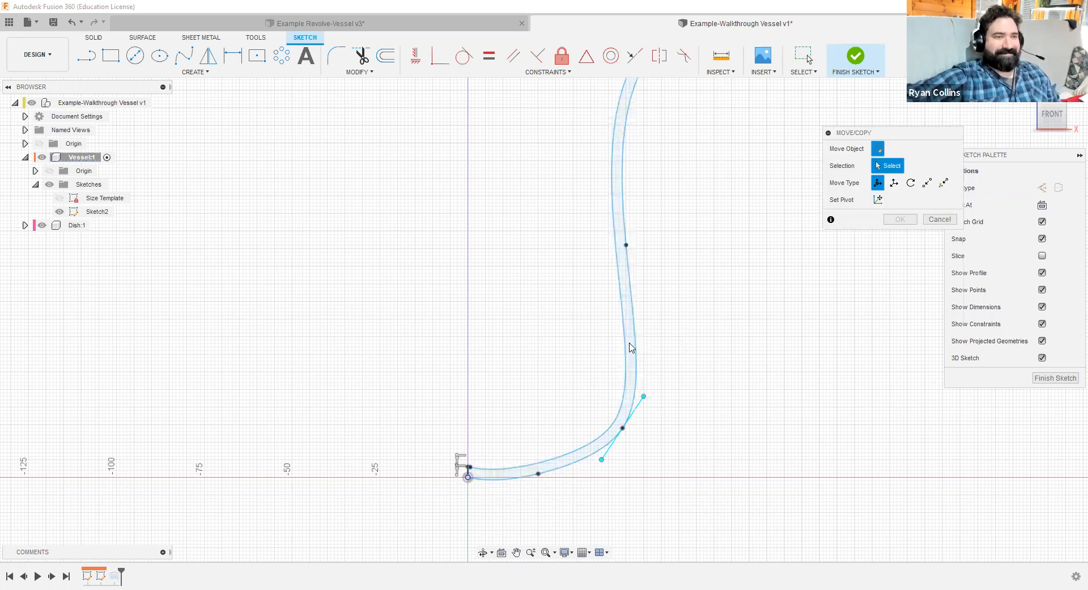
double_click(632, 347)
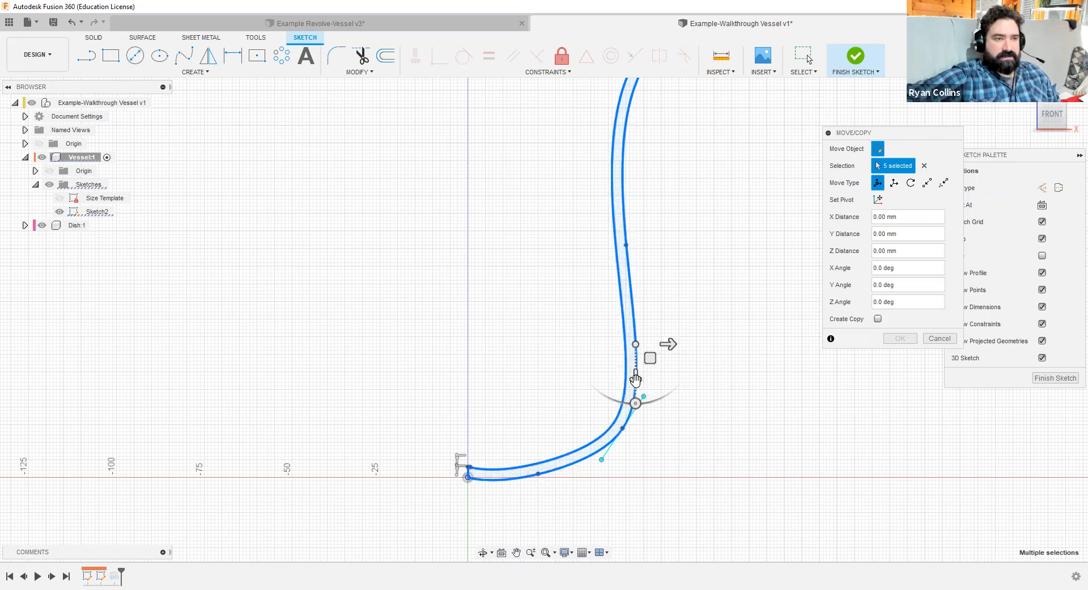
mouse_move(636, 376)
mouse_down()
mouse_move(637, 318)
mouse_move(636, 360)
mouse_move(646, 317)
mouse_up()
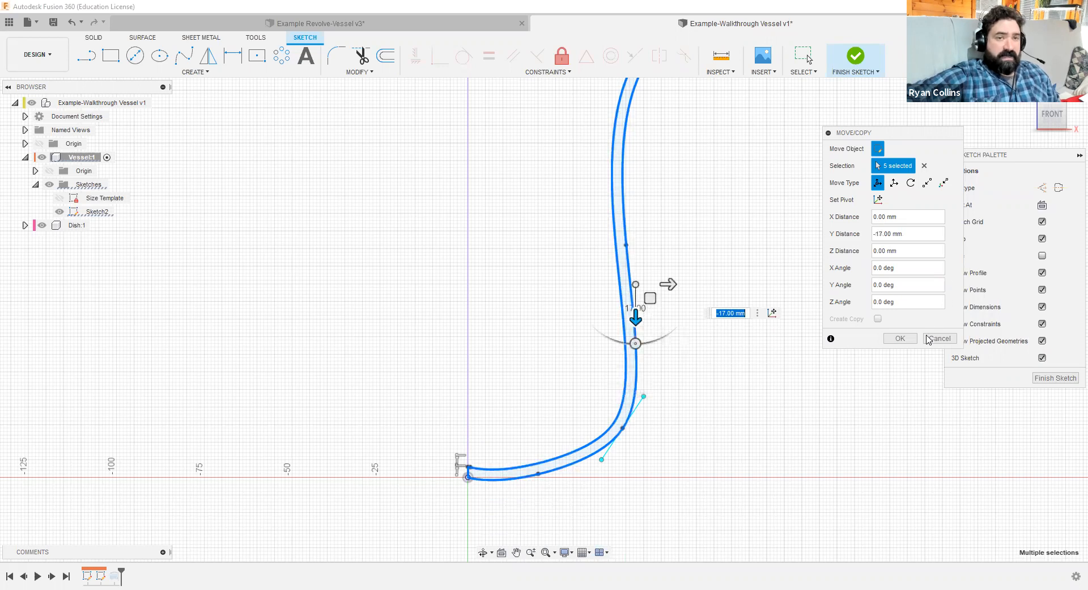
key(Return)
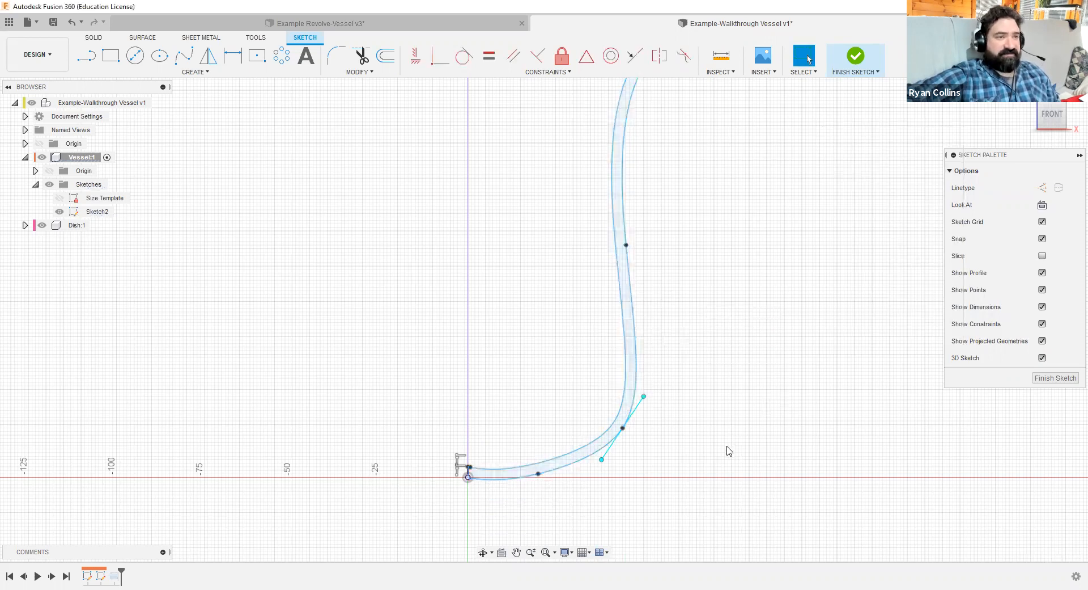
- Try to pull the outer spline upward by the tangent handle of its fit point near the base, then undo the change
click(645, 410)
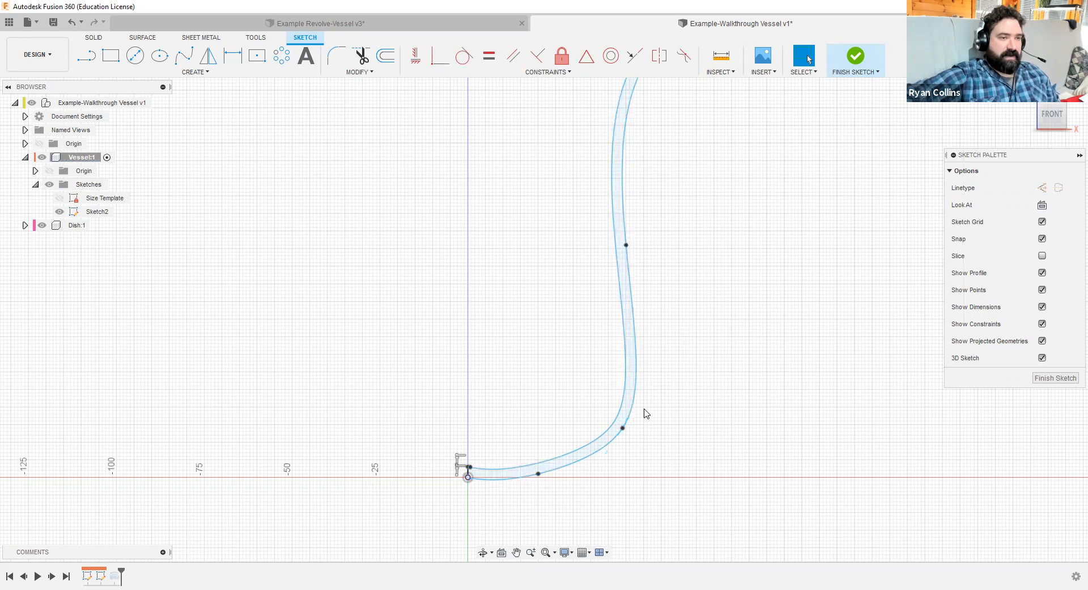
click(568, 464)
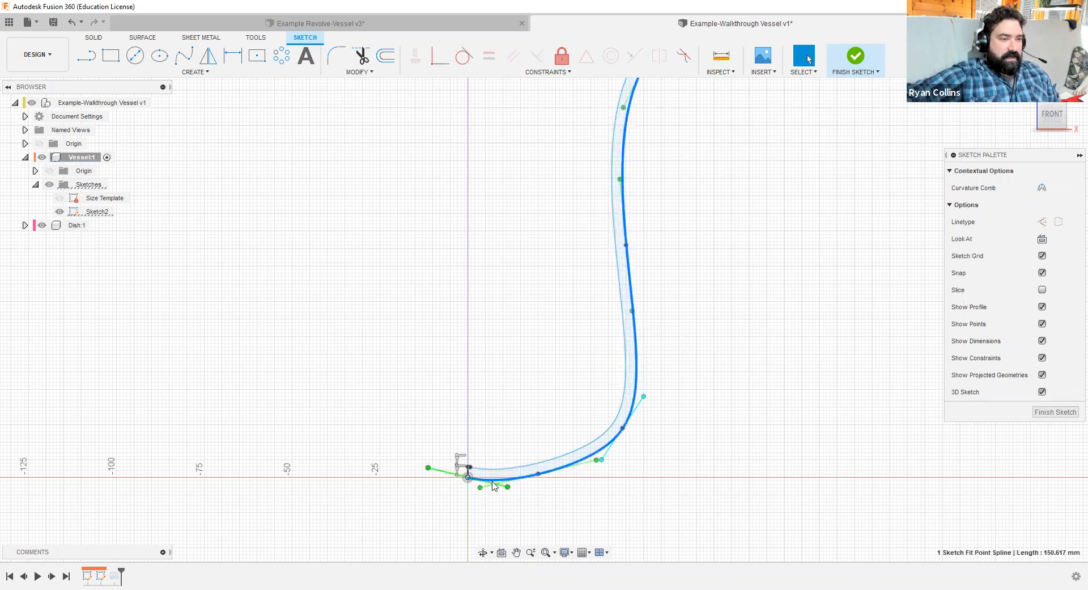
drag(571, 468, 571, 383)
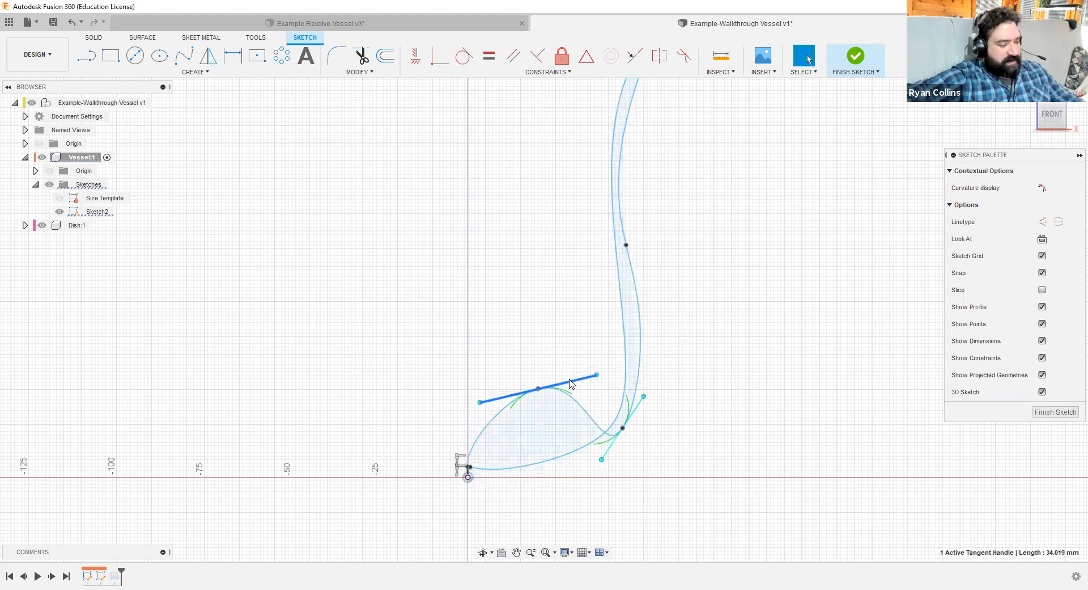
key(ctrl+z)
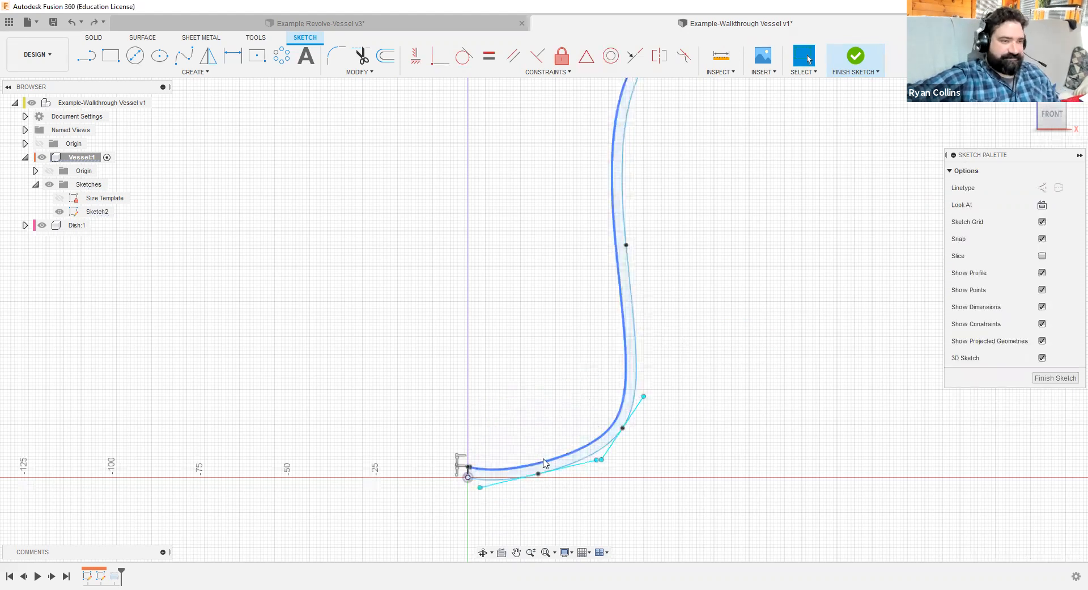
- Try to move only the outer spline's endpoint upward from the origin along the vertical axis
scroll(468, 479, up, 5)
click(470, 486)
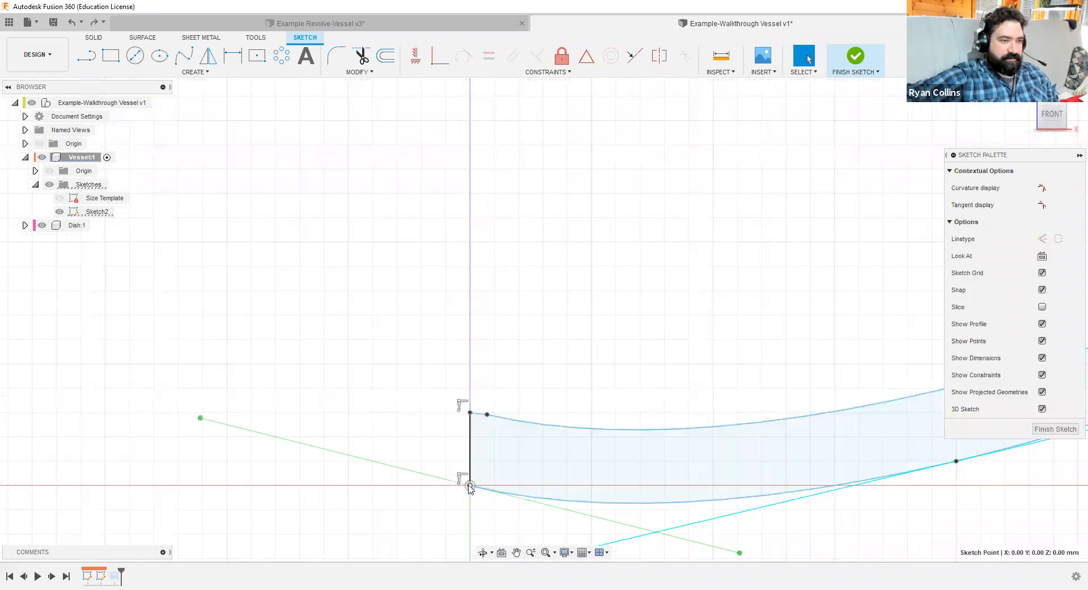
key(m)
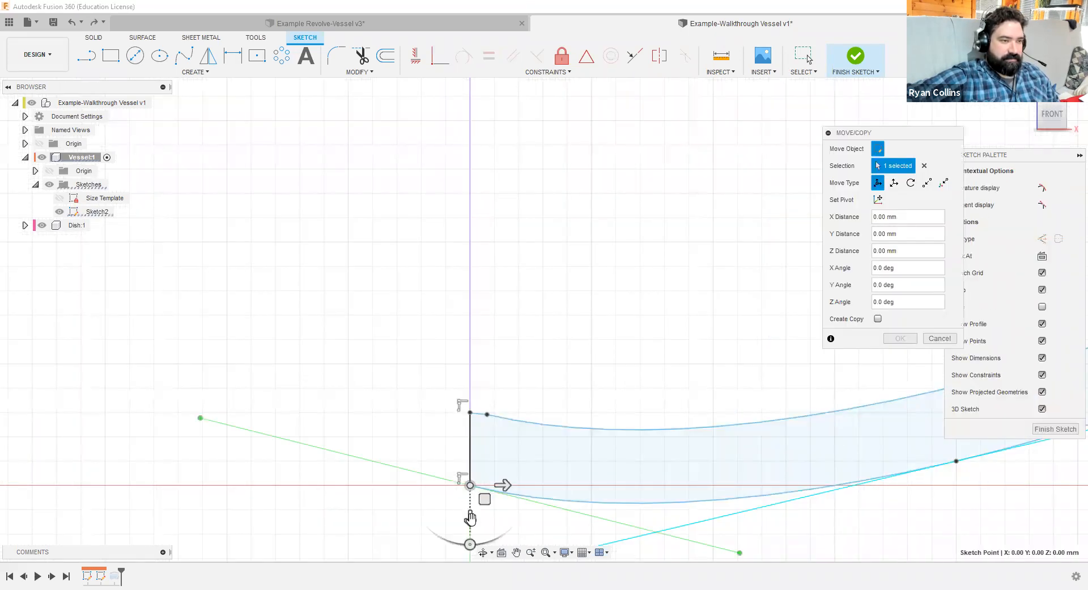
drag(470, 517, 470, 445)
key(Return)
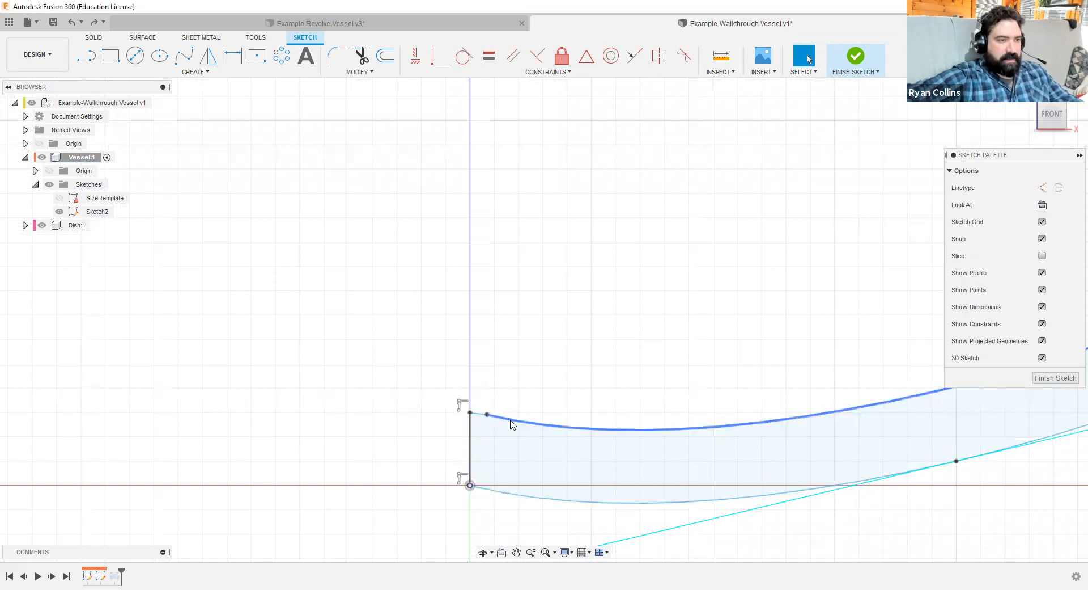
- Try to move the connected wall profile -8 mm along Y, then cancel the move
double_click(512, 422)
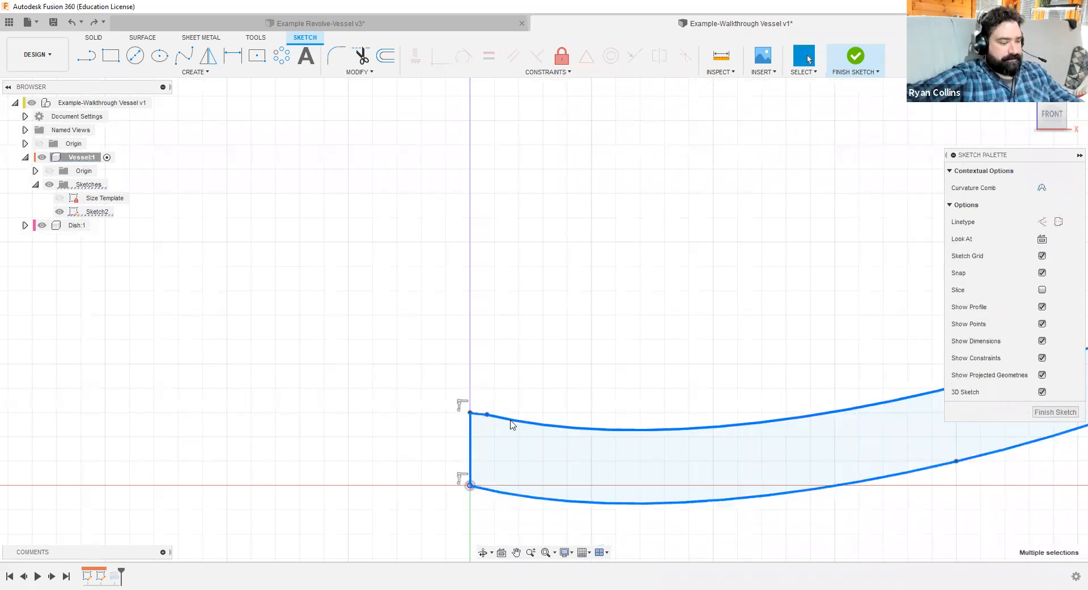
key(m)
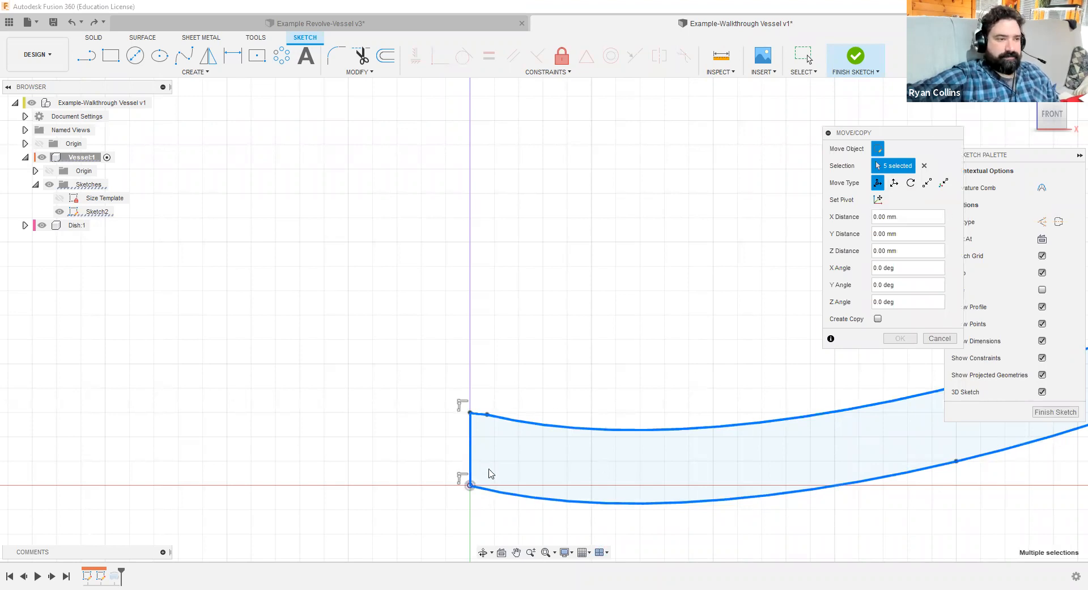
scroll(814, 460, down, 6)
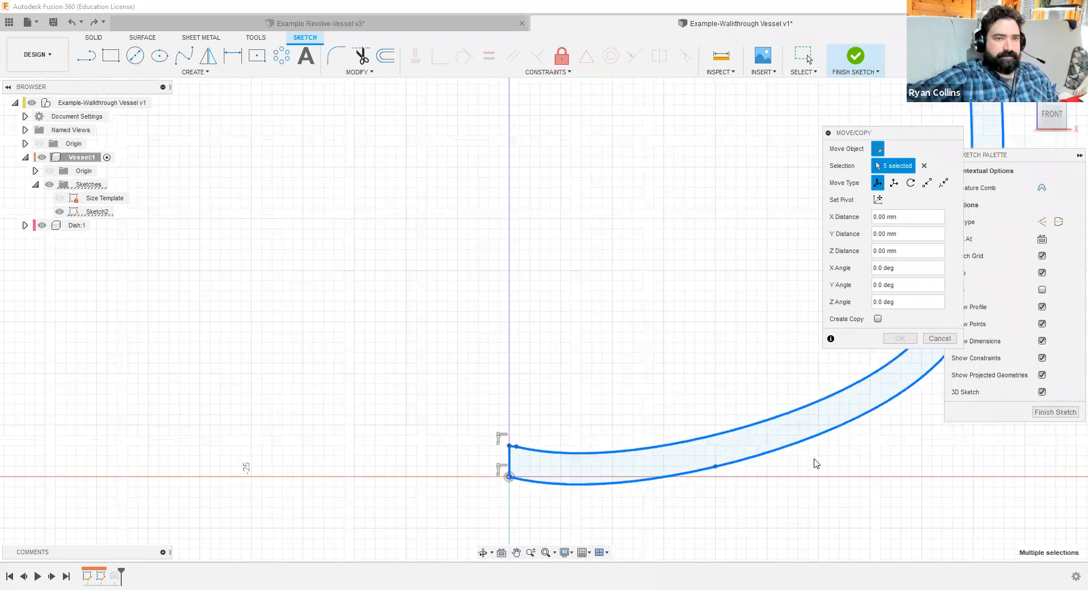
middle_drag(651, 316, 396, 322)
drag(635, 331, 636, 274)
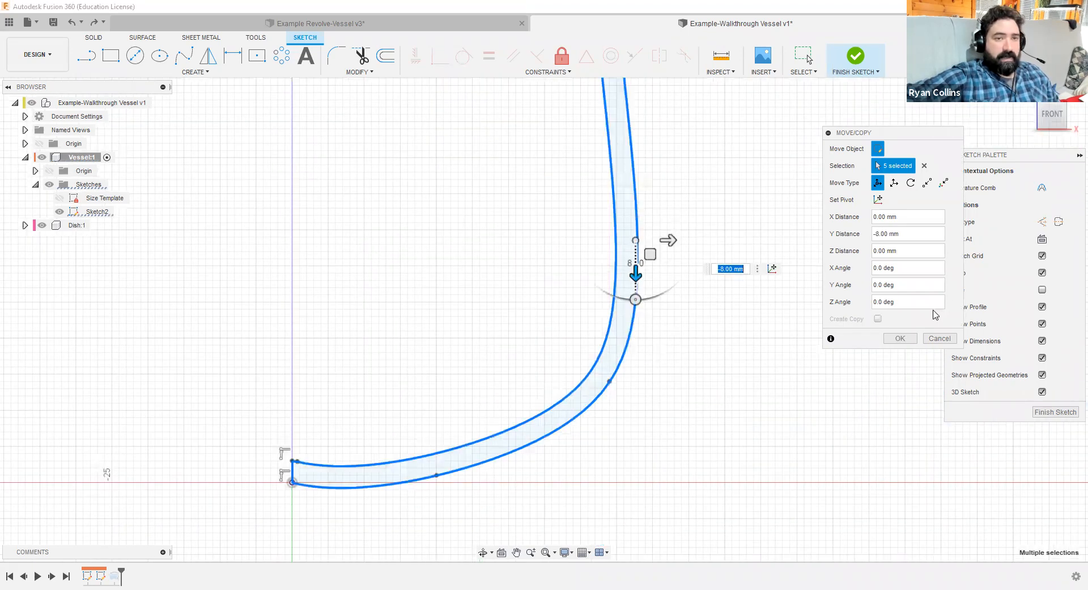
click(938, 339)
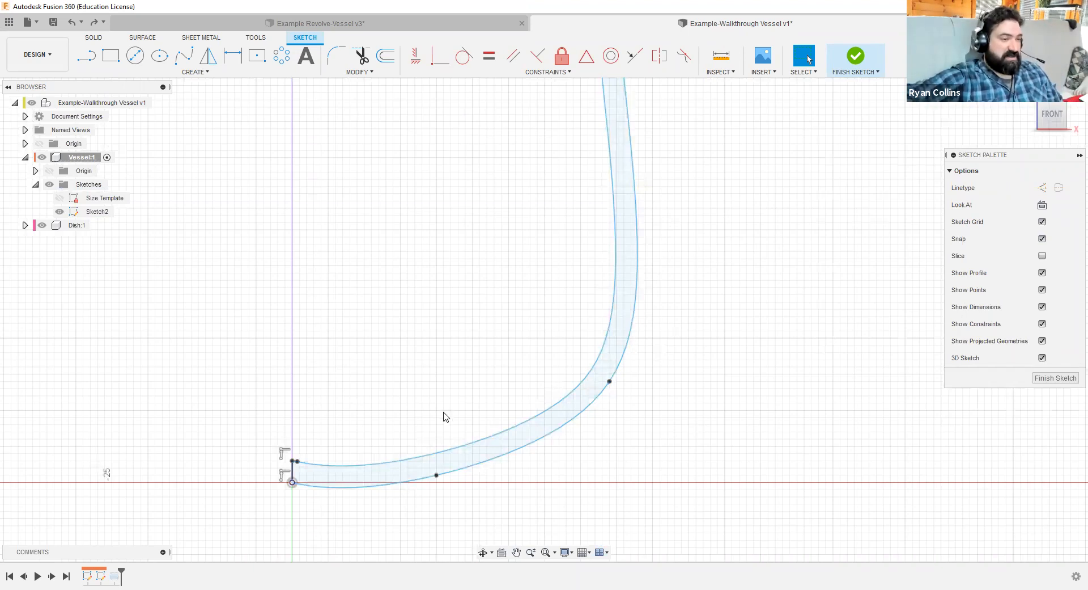
- Flatten the outer spline near the base by moving the outer tangent handle of its X 20, Z 1 mm fit point to X 37, Z 3 mm
click(326, 474)
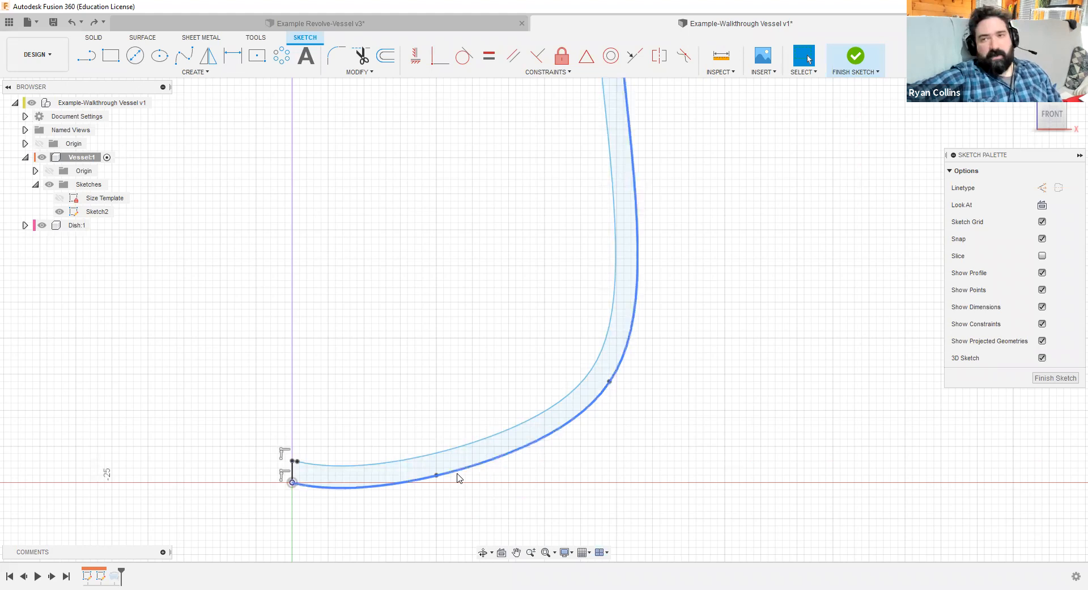
scroll(435, 497, up, 5)
middle_drag(481, 481, 525, 469)
scroll(480, 465, down, 1)
scroll(480, 469, down, 1)
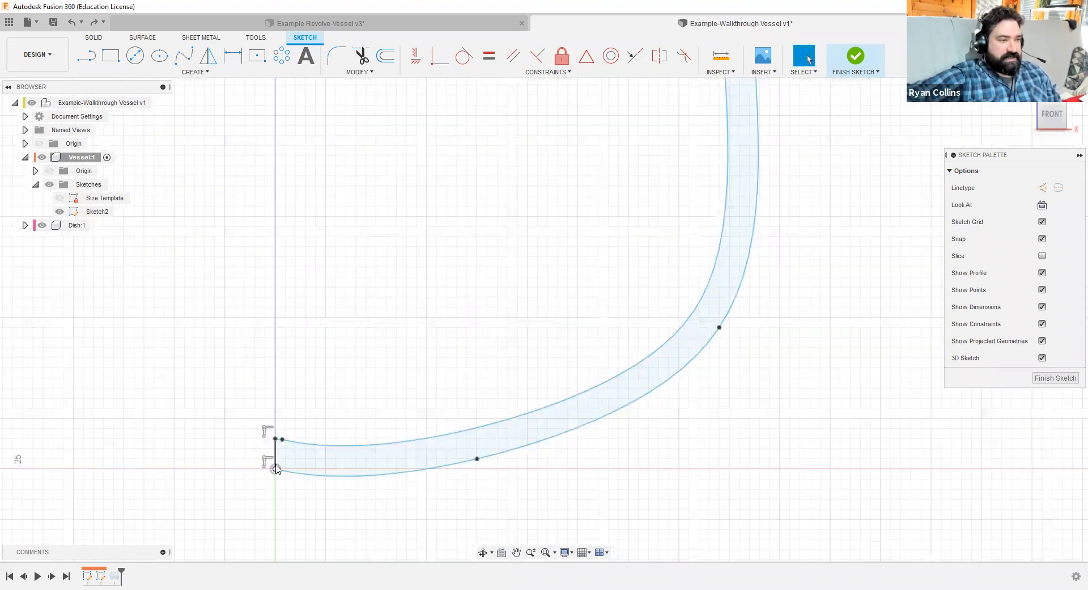
click(478, 460)
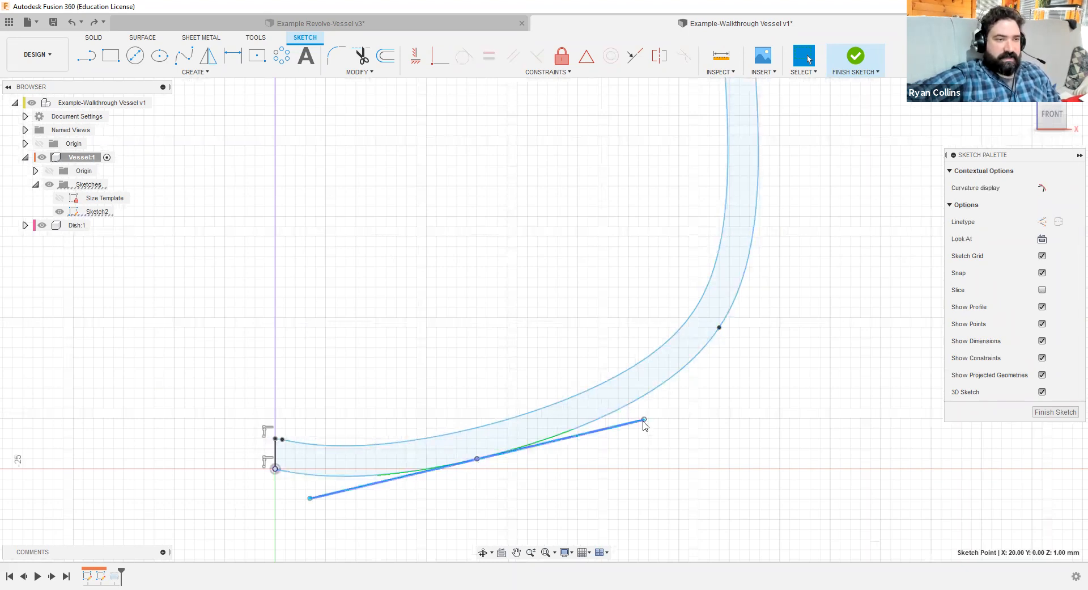
drag(644, 420, 649, 438)
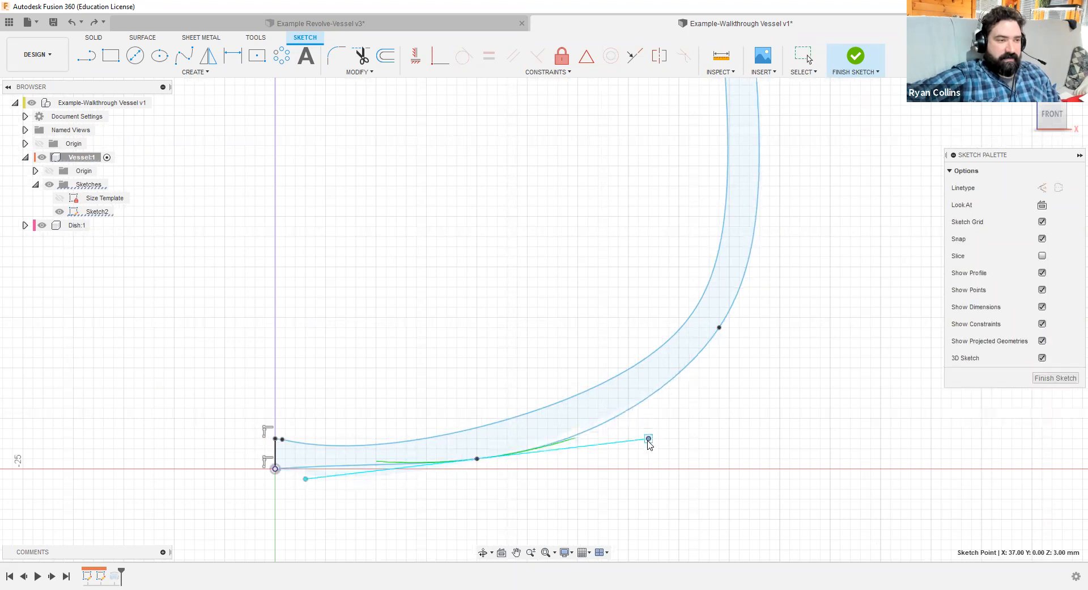
- Level the tangent handle of the outer spline's endpoint at the origin so that it lies along the horizontal axis
click(276, 471)
scroll(172, 480, up, 1)
scroll(225, 481, up, 5)
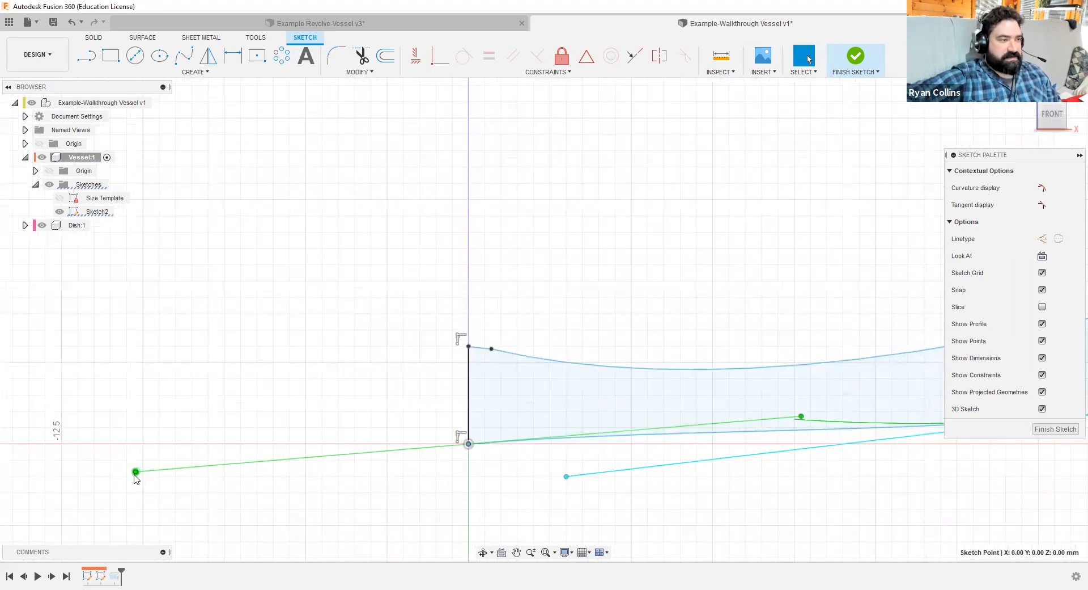
click(135, 471)
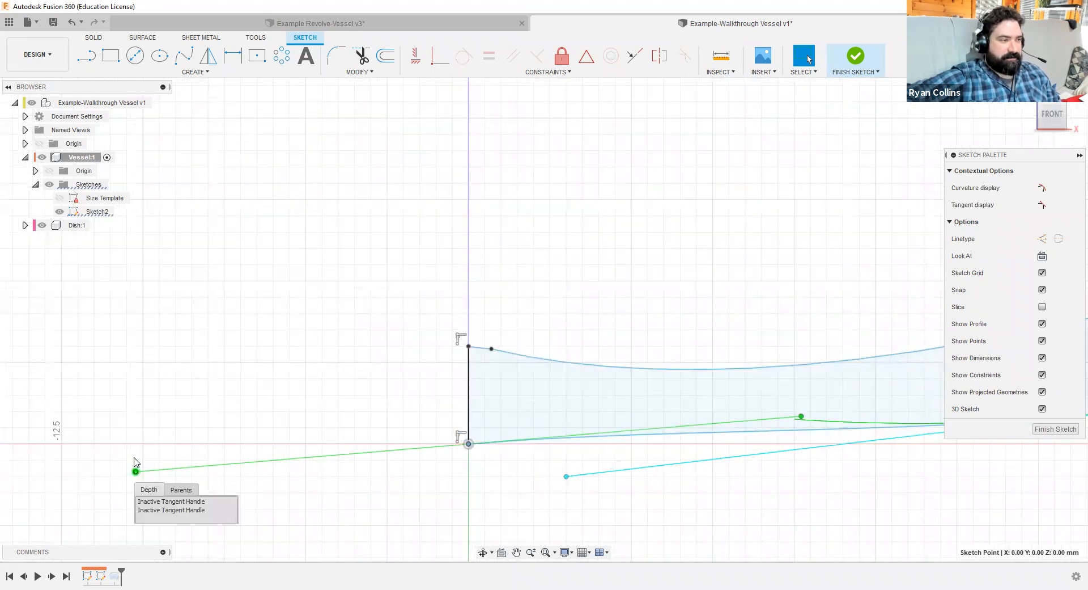
drag(135, 471, 136, 443)
key(Escape)
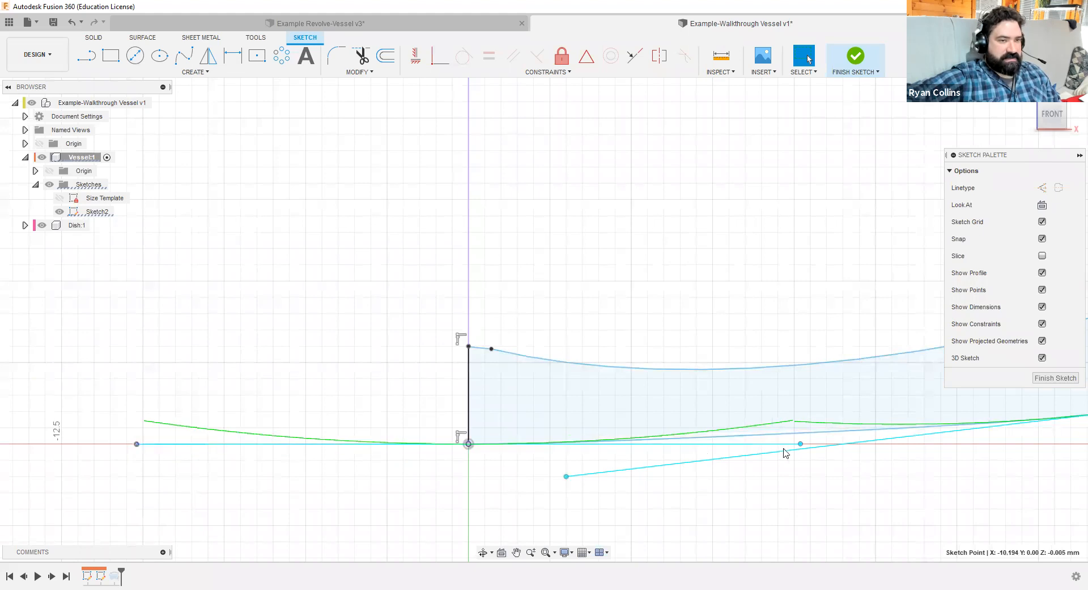
- Try lowering the outer spline's fit point nearest the origin to about X 20, Z 0.4 mm
middle_drag(824, 491, 362, 488)
click(657, 414)
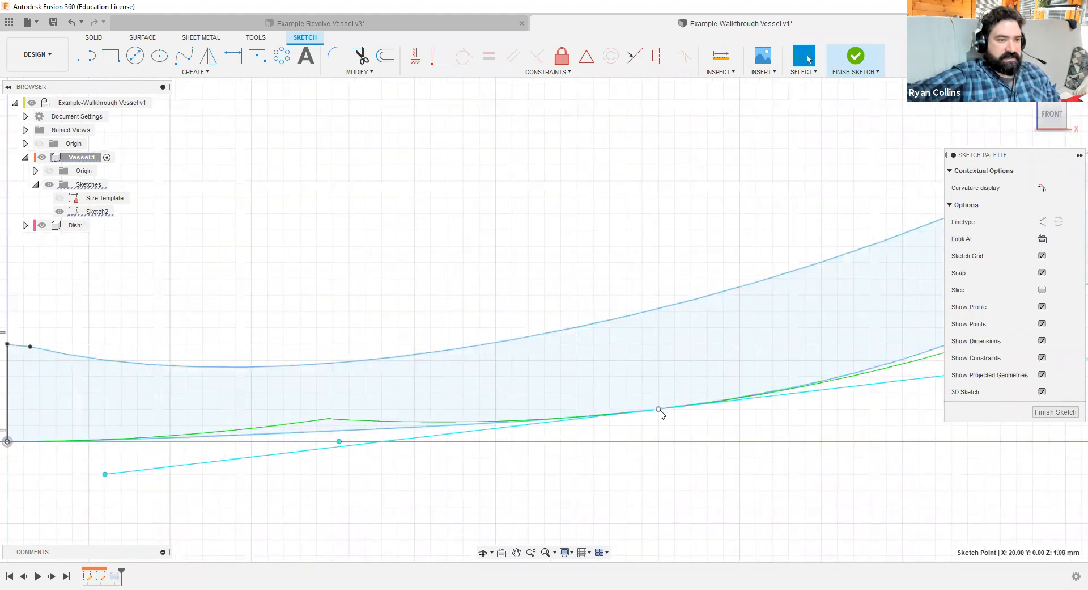
drag(658, 408, 659, 438)
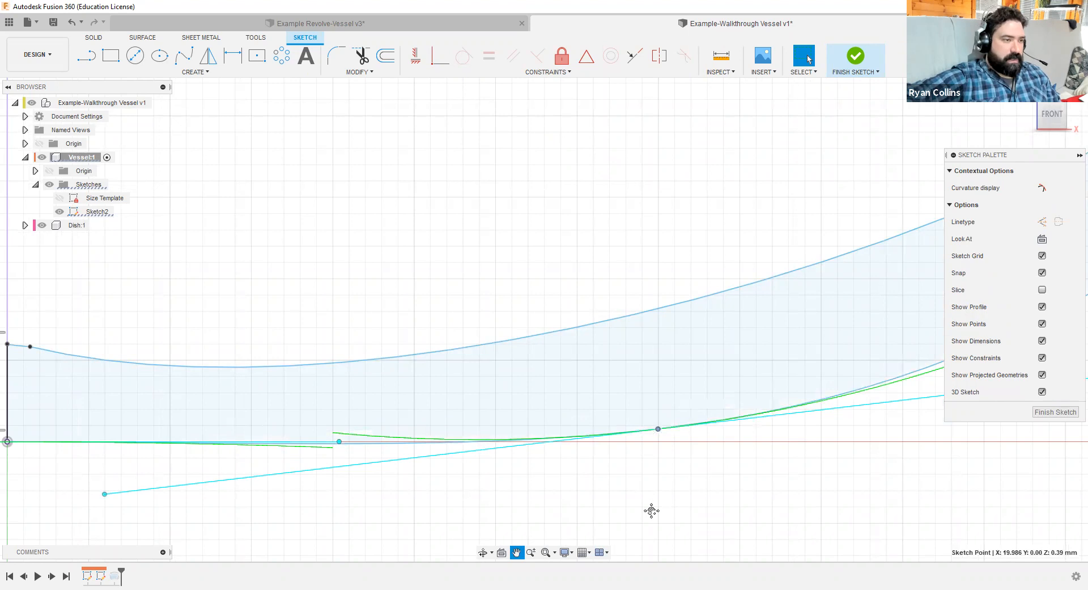
middle_drag(137, 443, 110, 437)
scroll(108, 438, up, 4)
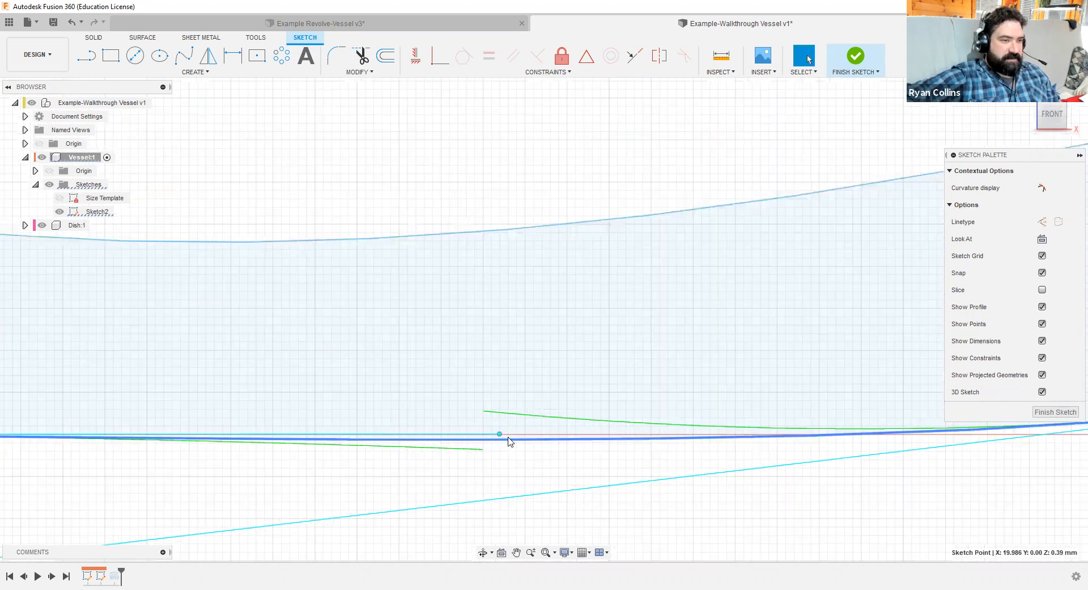
scroll(558, 468, down, 3)
scroll(862, 482, down, 4)
middle_drag(893, 485, 661, 451)
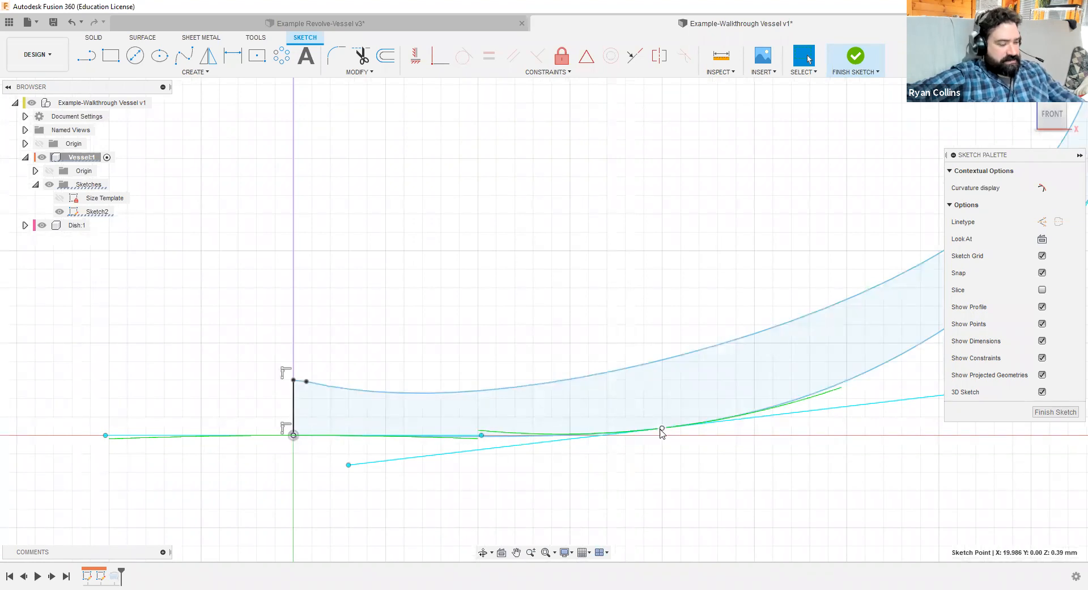
- Raise the outer spline's fit point nearest the origin and steepen its tangent, placing the outer handle at about X 36.9, Z 3.5 mm
drag(661, 429, 662, 417)
middle_drag(675, 474, 474, 470)
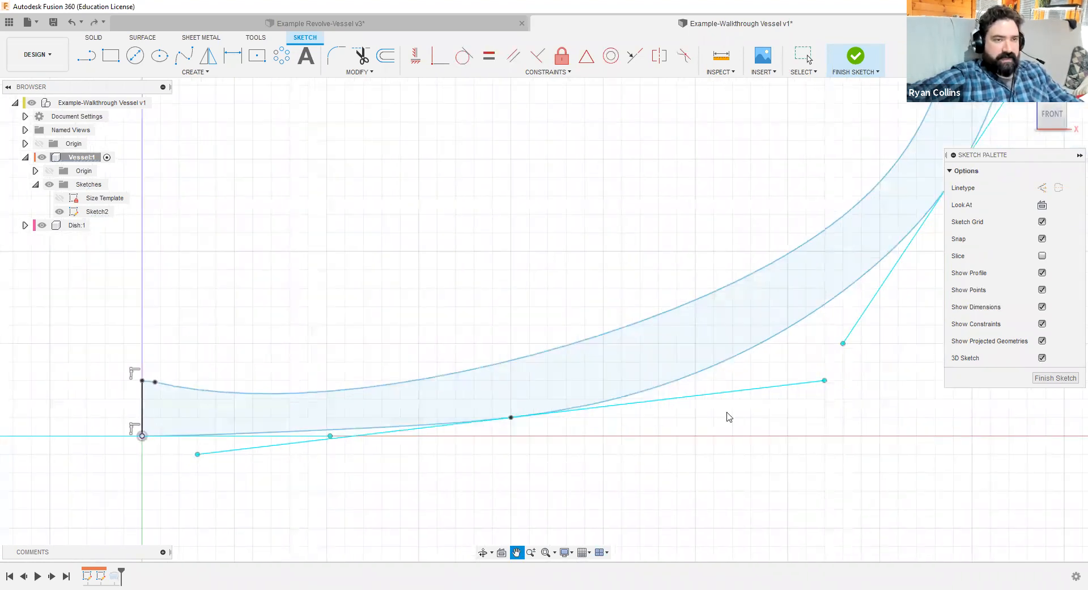
drag(775, 376, 774, 366)
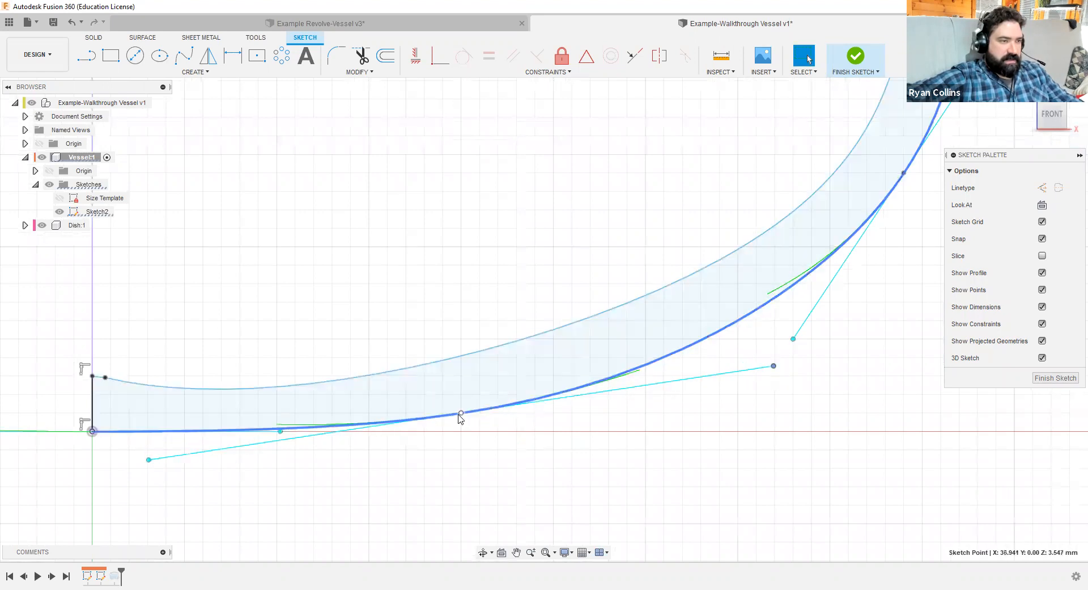
- Move the outer spline's fit point nearest the origin outward to X 31, Z 2 mm
drag(483, 411, 664, 397)
middle_drag(824, 432, 653, 403)
middle_drag(602, 434, 761, 417)
scroll(736, 449, up, 3)
scroll(736, 449, down, 3)
scroll(737, 452, down, 8)
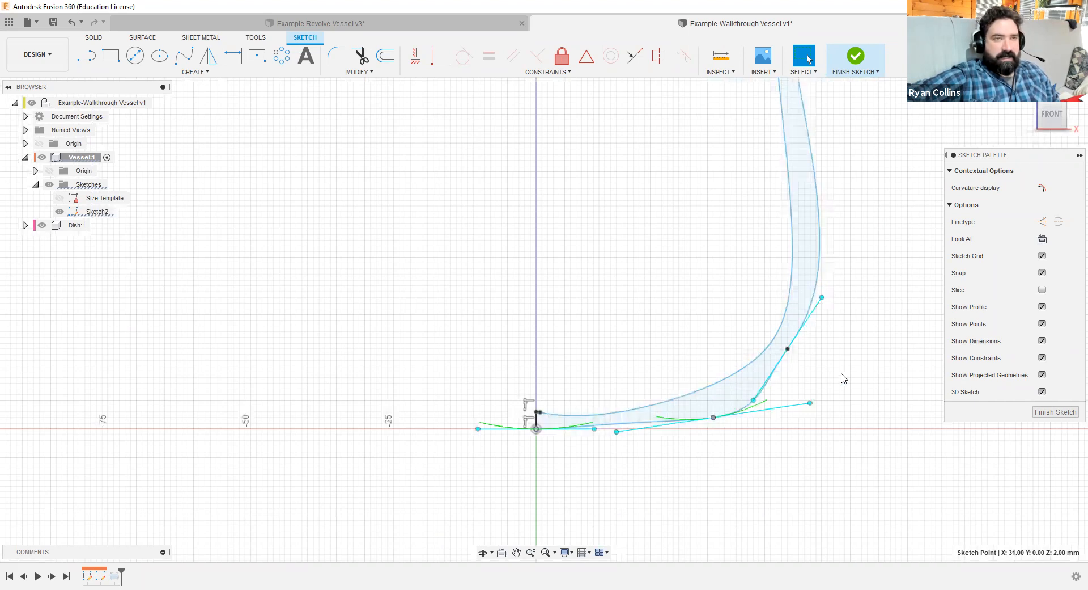
- Delete the inner wall spline of the vessel profile, leaving only the outer spline
scroll(841, 377, up, 3)
scroll(822, 272, down, 3)
scroll(844, 260, down, 1)
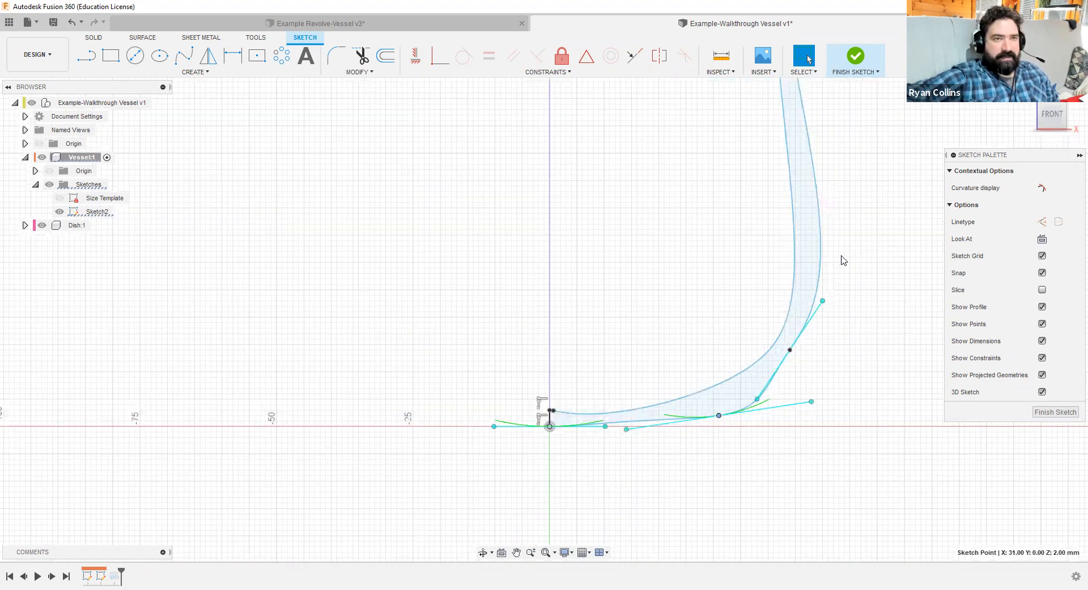
scroll(844, 260, down, 2)
scroll(737, 318, down, 2)
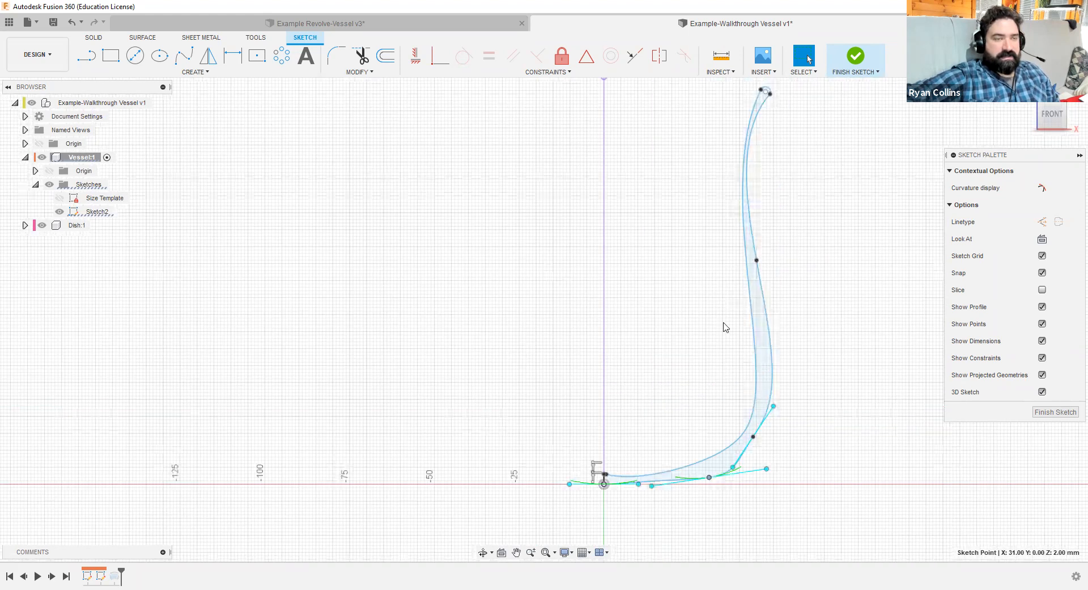
middle_drag(727, 327, 717, 385)
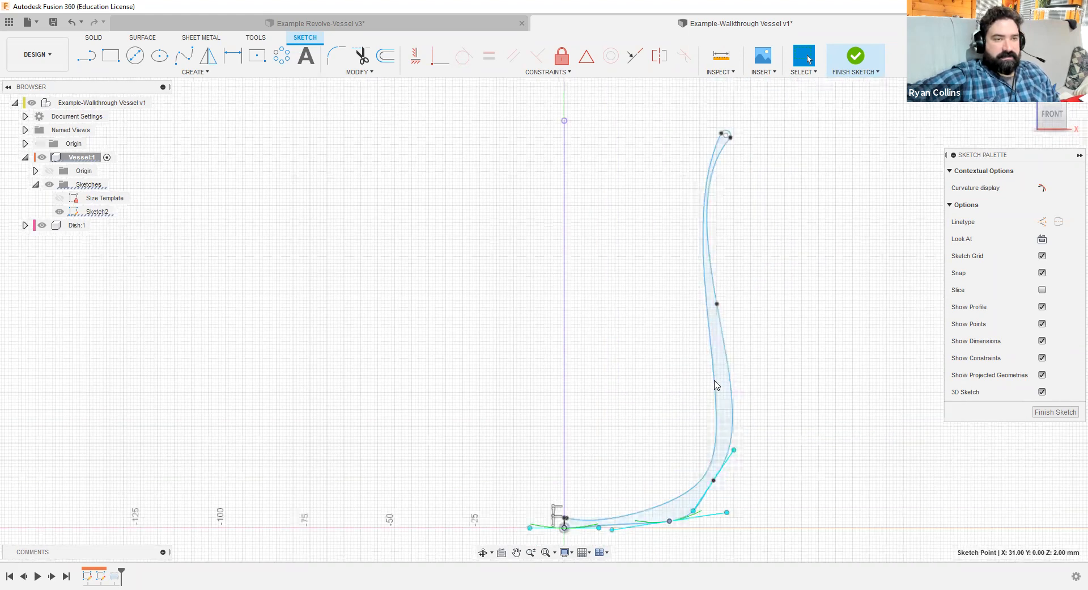
click(716, 416)
key(Escape)
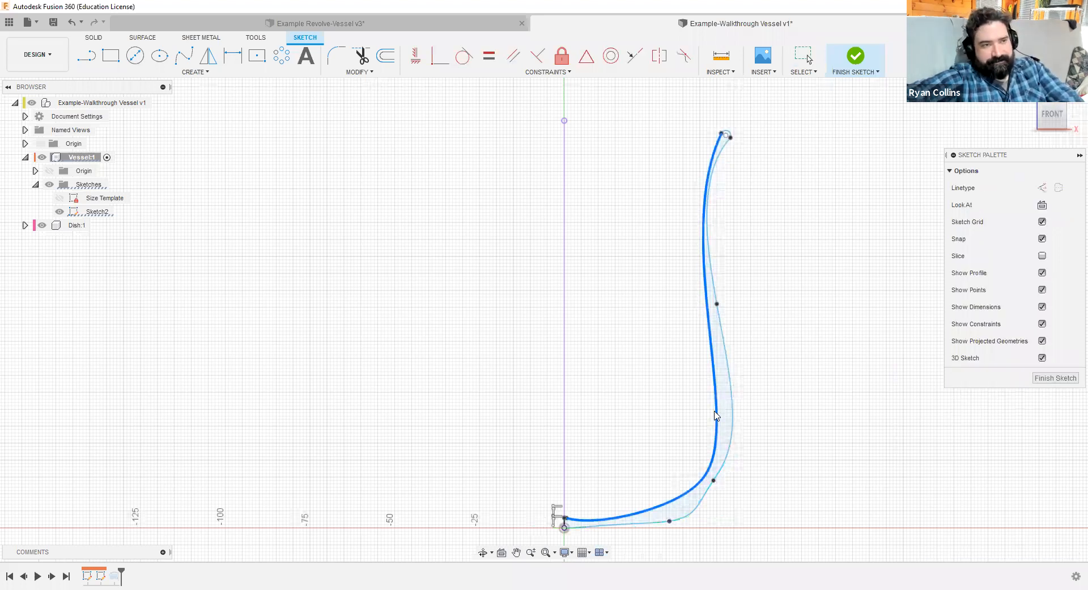
key(Delete)
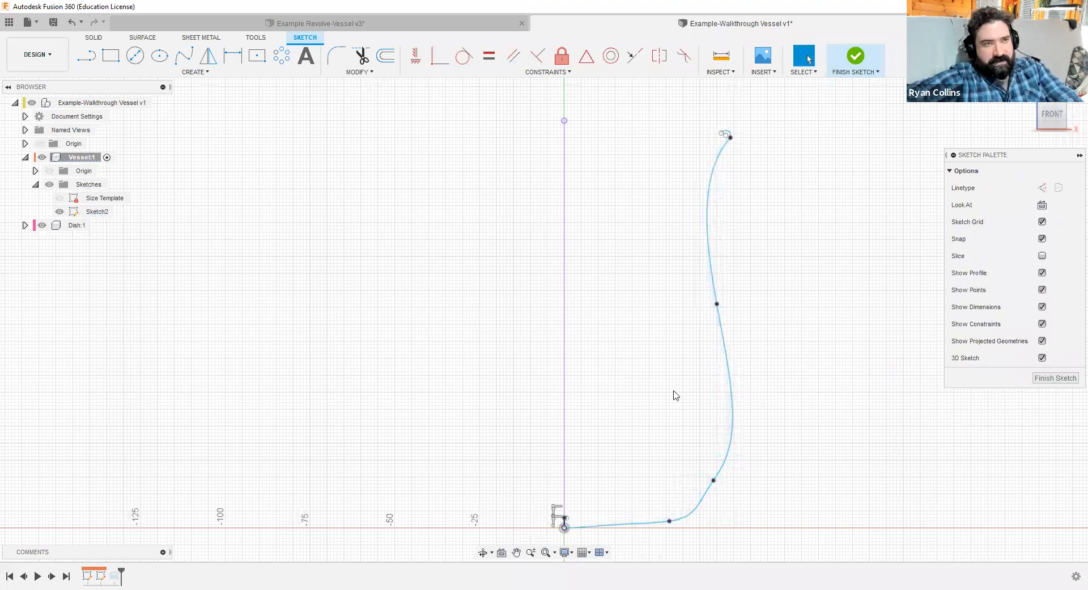
- Round the outer spline's lower corner by lengthening the corner fit point's tangent handle and moving that point to X 49, Z 14 mm
middle_drag(759, 403, 711, 371)
click(710, 370)
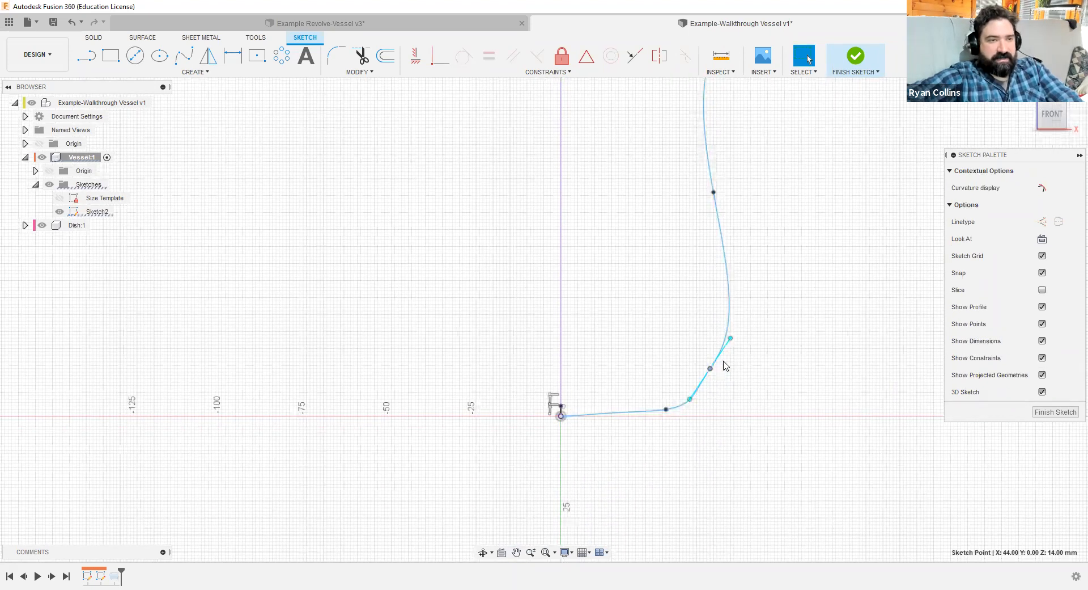
scroll(726, 366, up, 5)
click(743, 285)
drag(743, 285, 745, 275)
drag(684, 383, 734, 383)
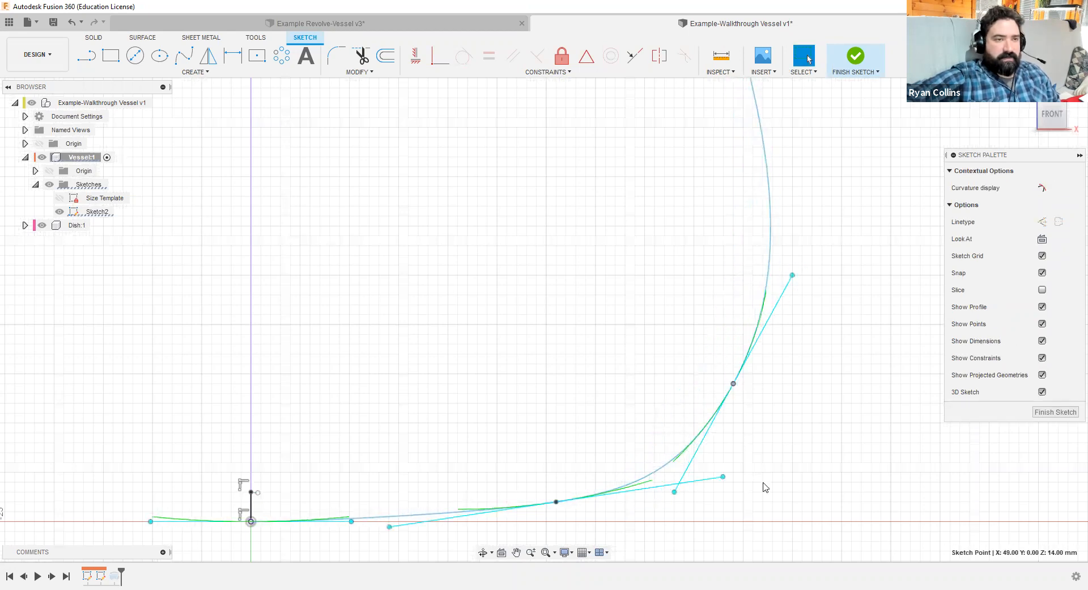
scroll(778, 470, down, 2)
scroll(693, 395, down, 1)
scroll(737, 411, up, 4)
click(742, 407)
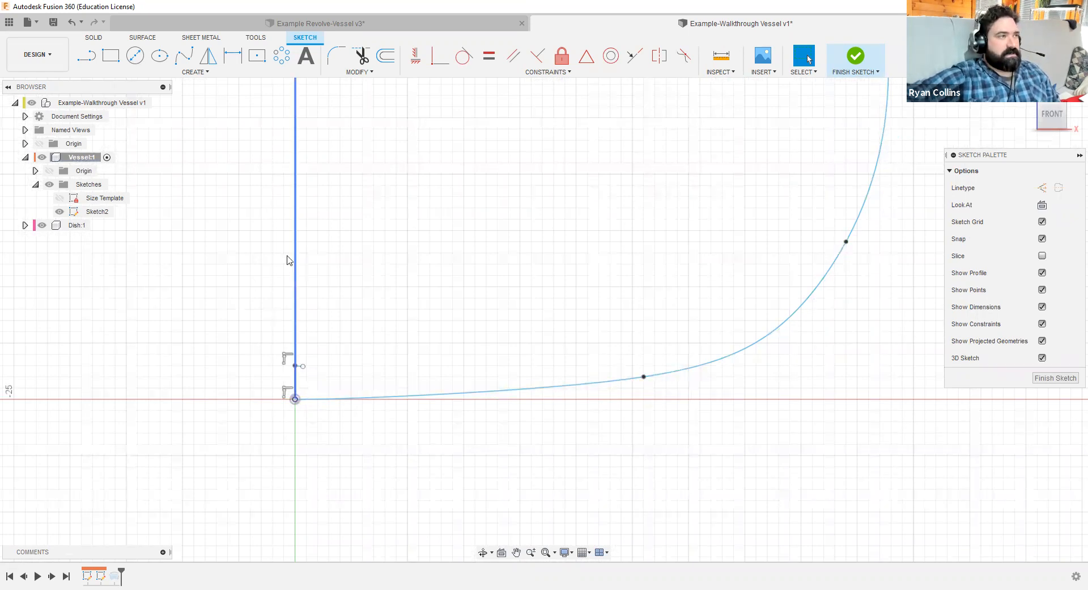
- Draw a five-point fit point spline as a foot below the outer curve, starting and ending on it and dipping to about the horizontal axis
click(191, 63)
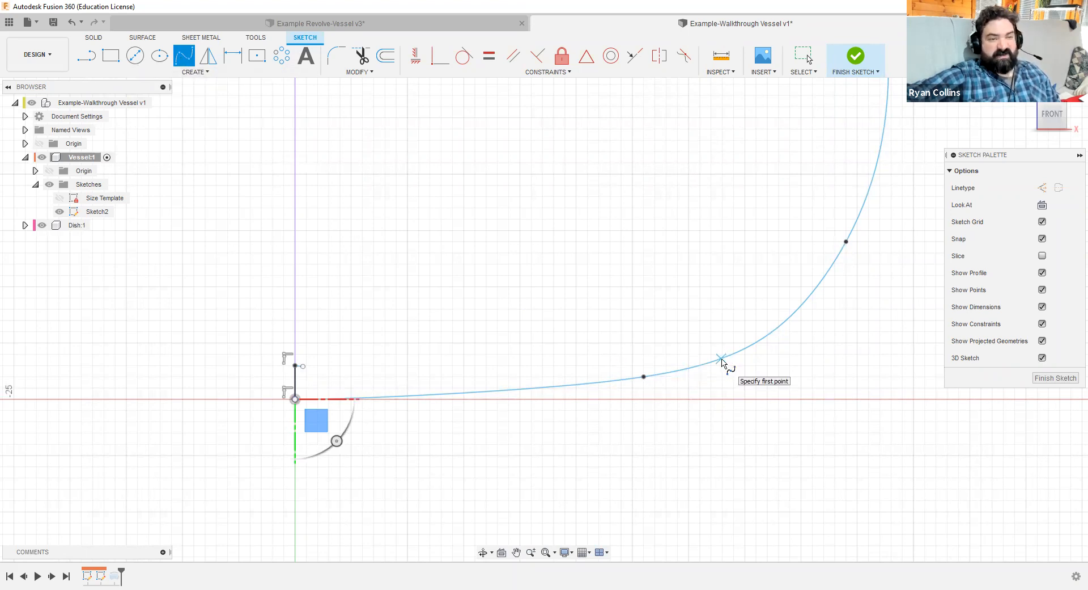
scroll(722, 360, up, 5)
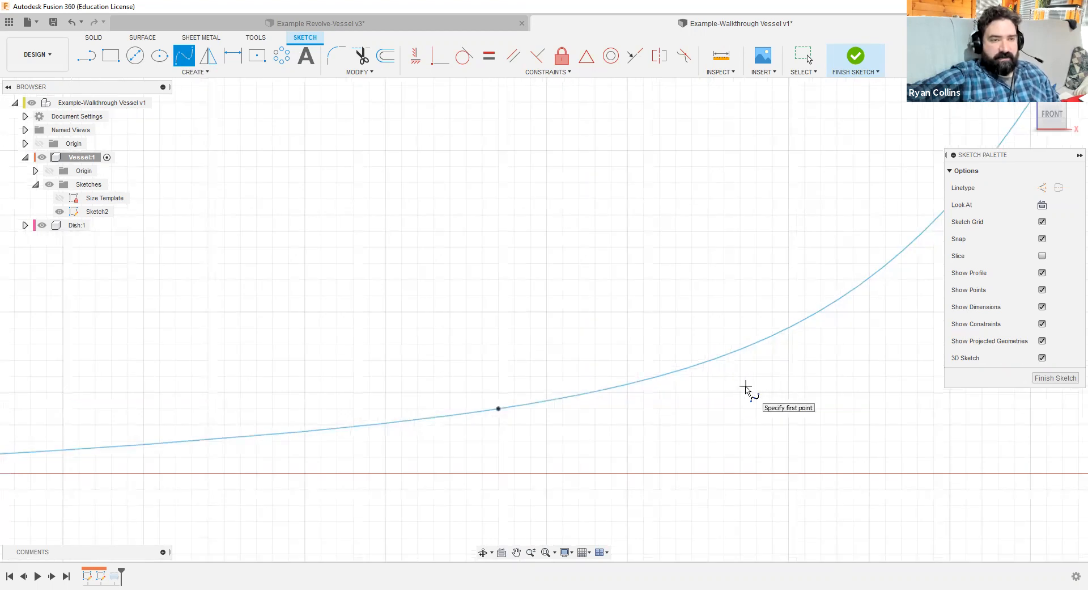
click(712, 360)
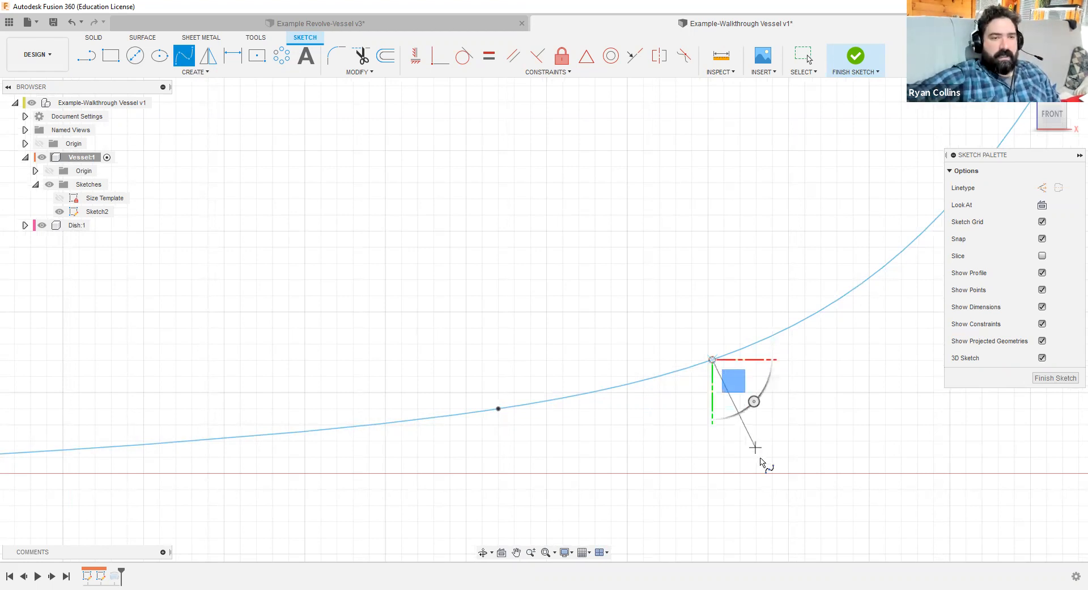
click(789, 456)
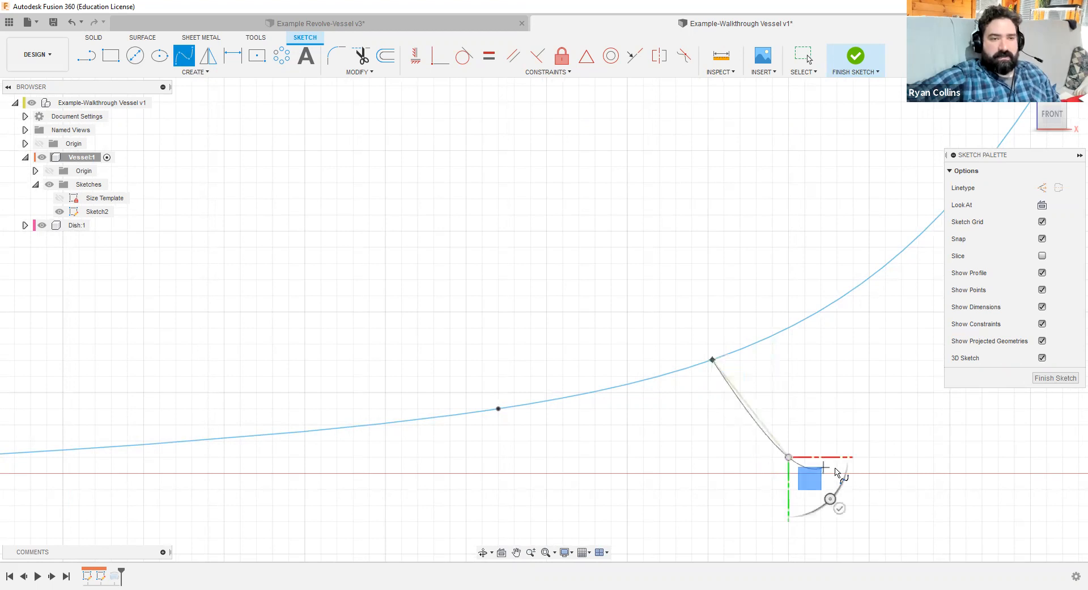
click(882, 466)
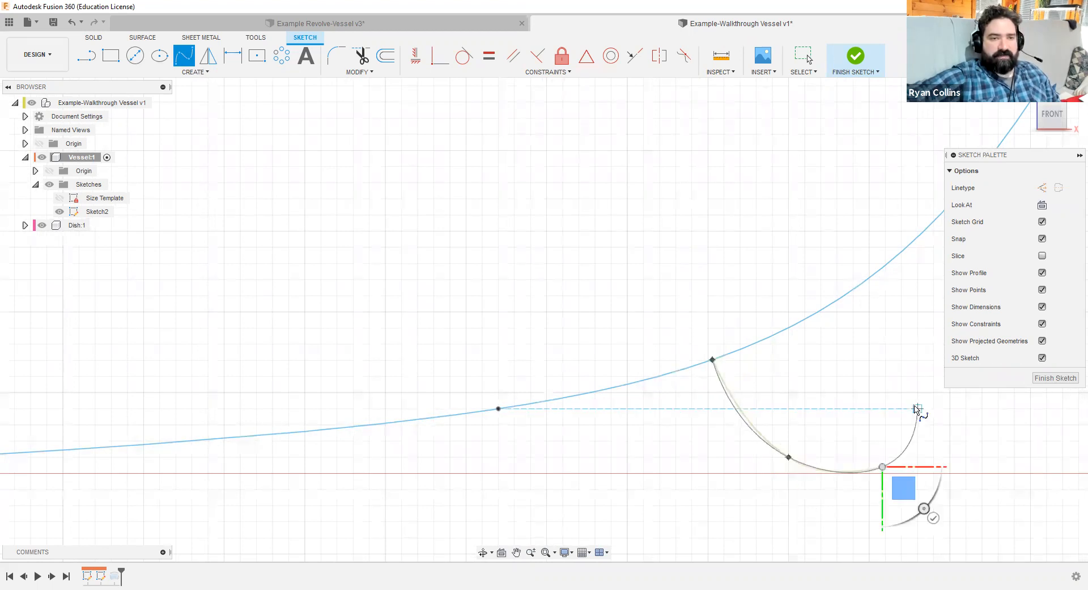
click(918, 408)
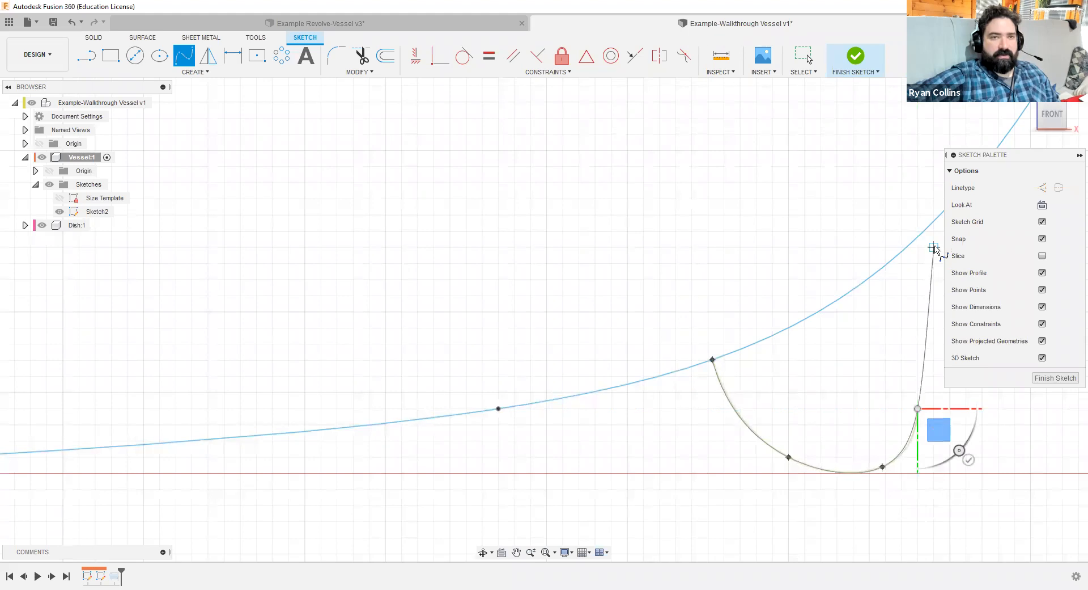
middle_drag(887, 328, 734, 360)
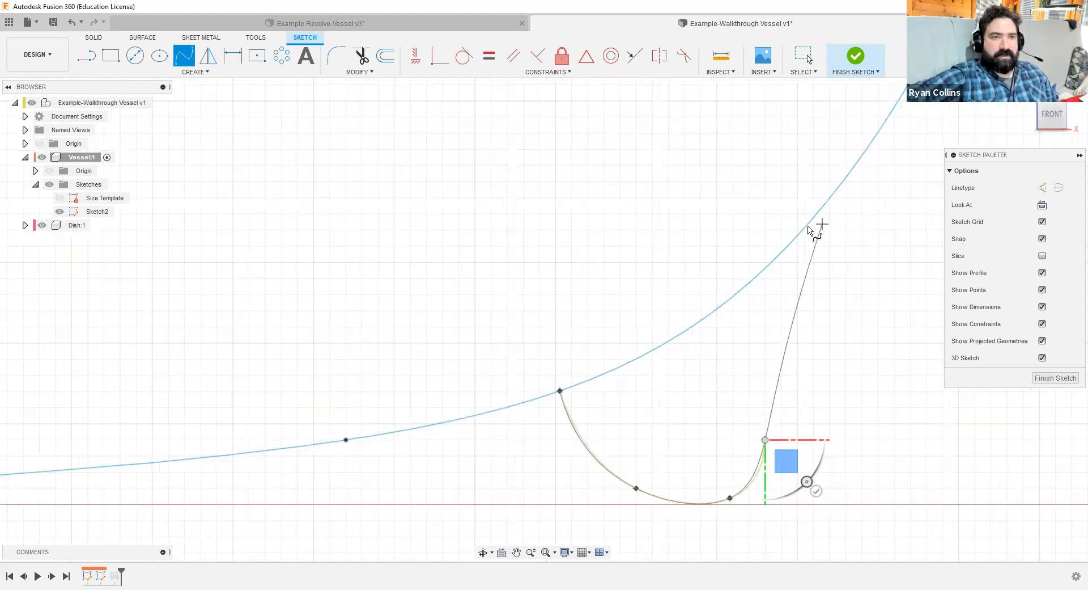
click(845, 180)
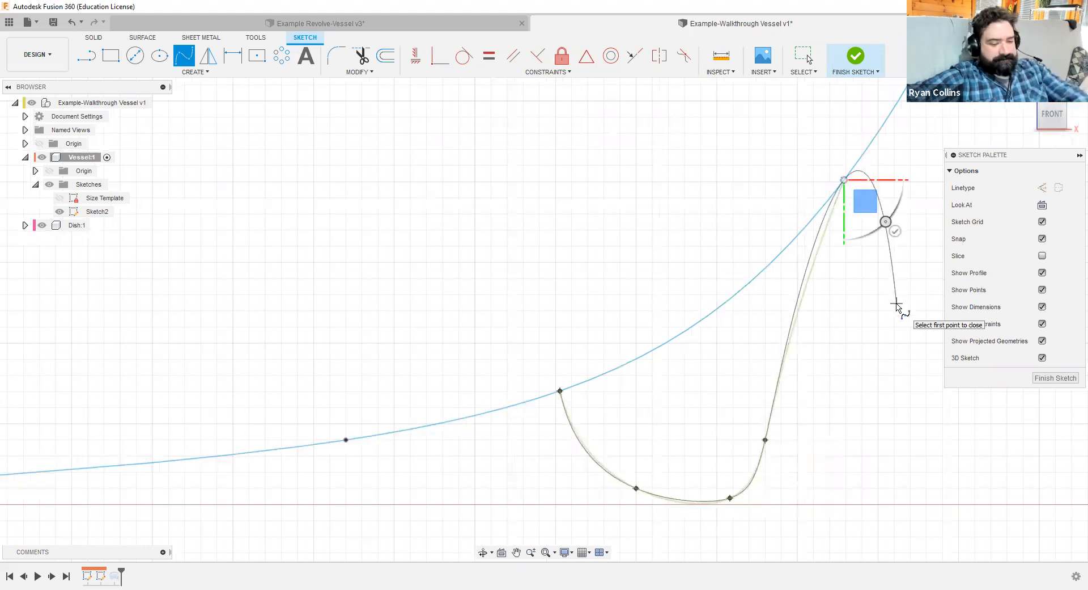
key(Escape)
scroll(835, 440, down, 5)
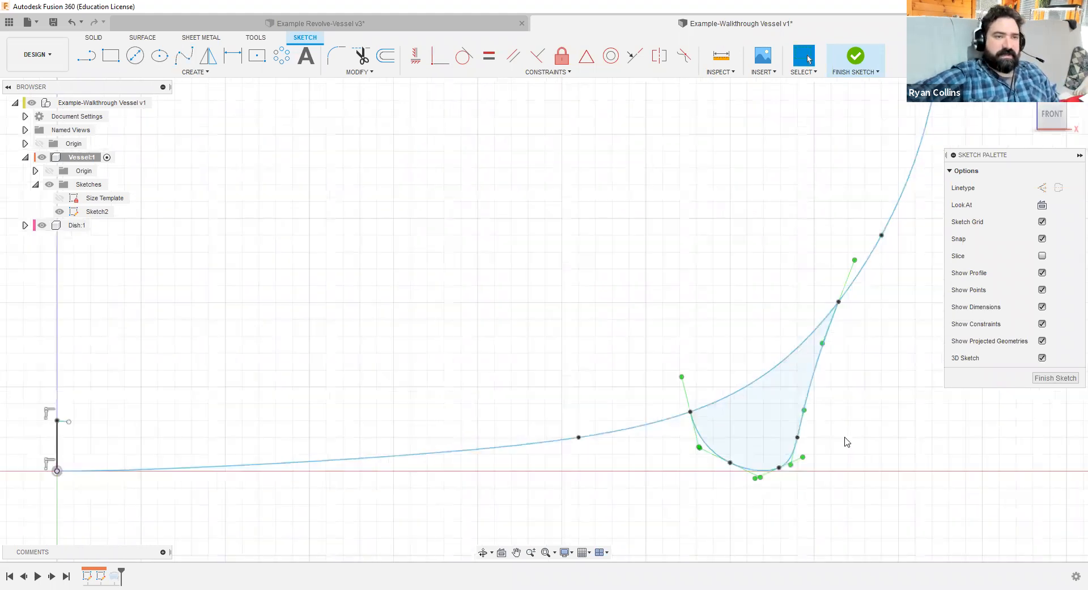
middle_drag(890, 428, 732, 392)
scroll(732, 391, down, 4)
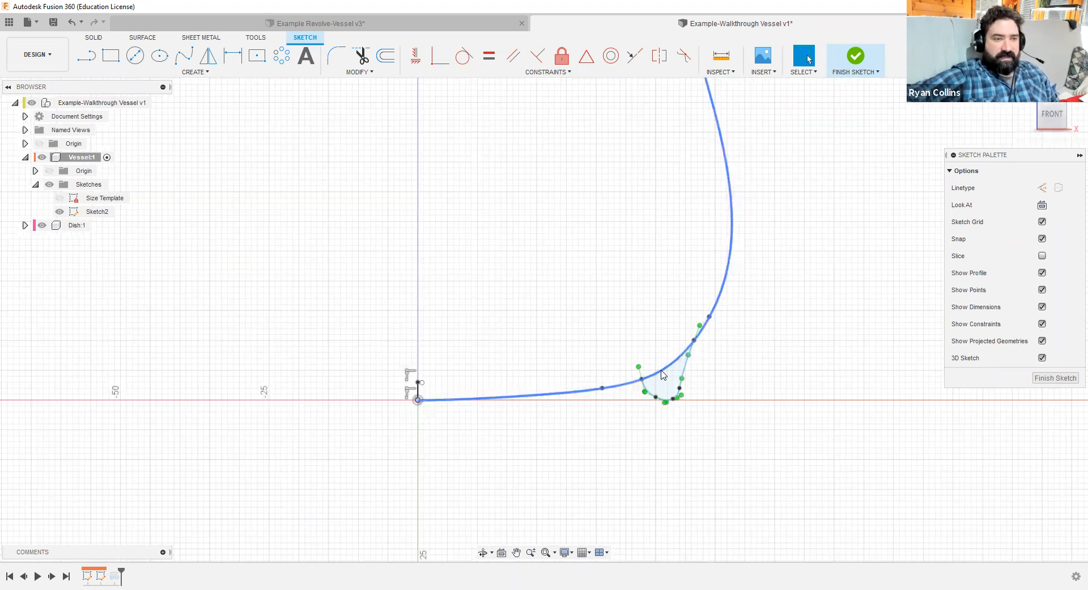
middle_drag(768, 315, 750, 372)
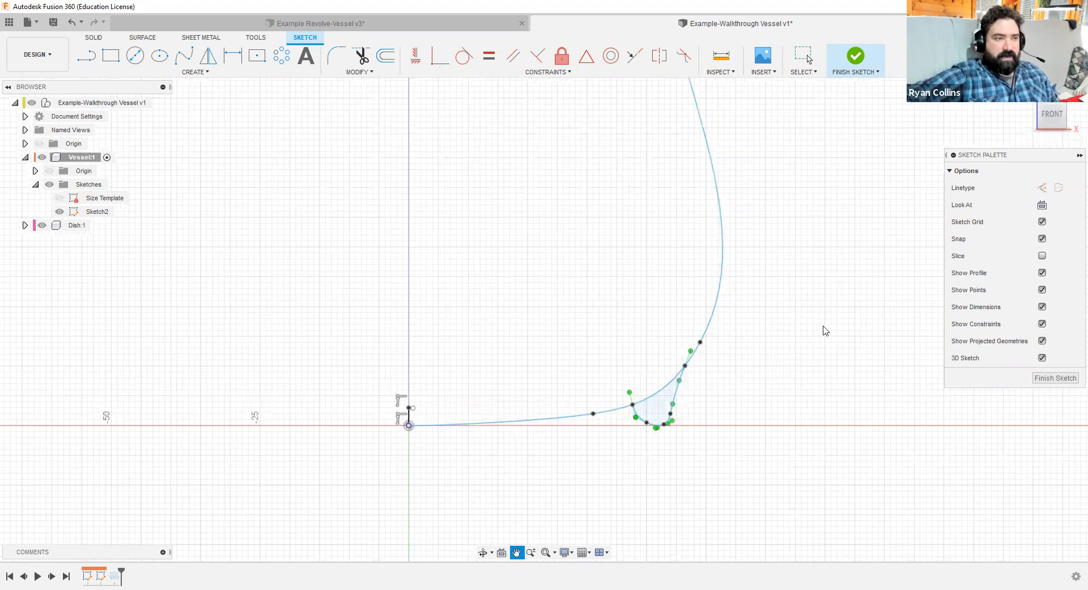
scroll(815, 262, down, 3)
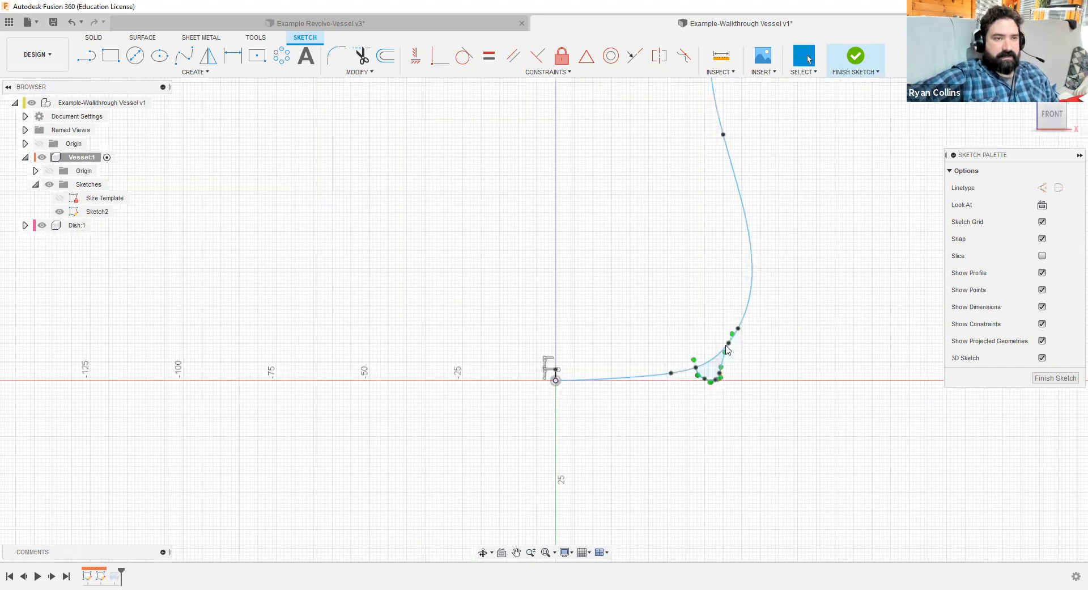
scroll(719, 333, down, 2)
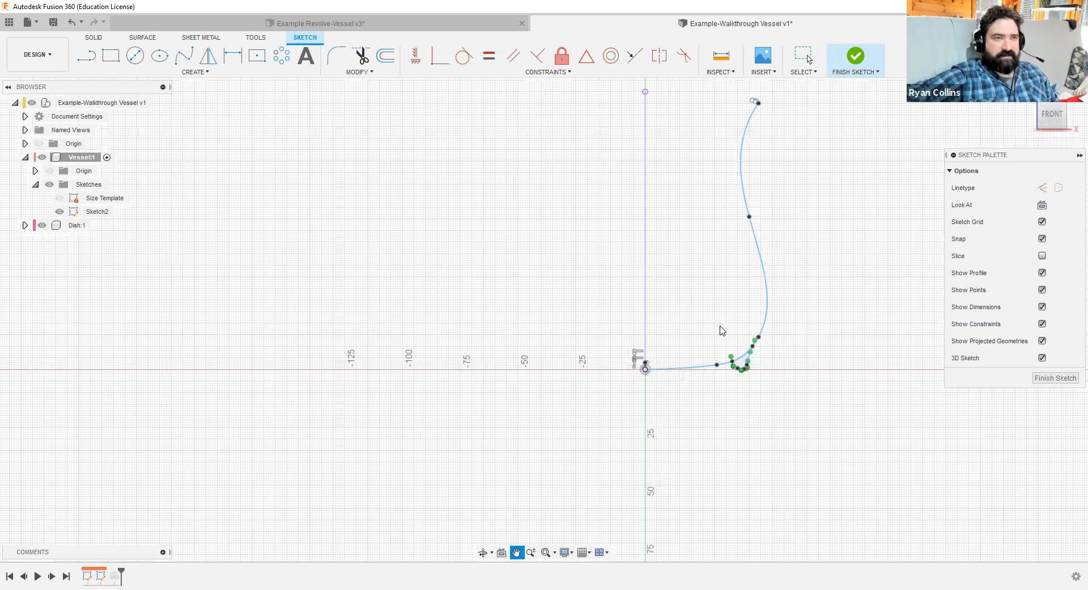
scroll(723, 331, up, 2)
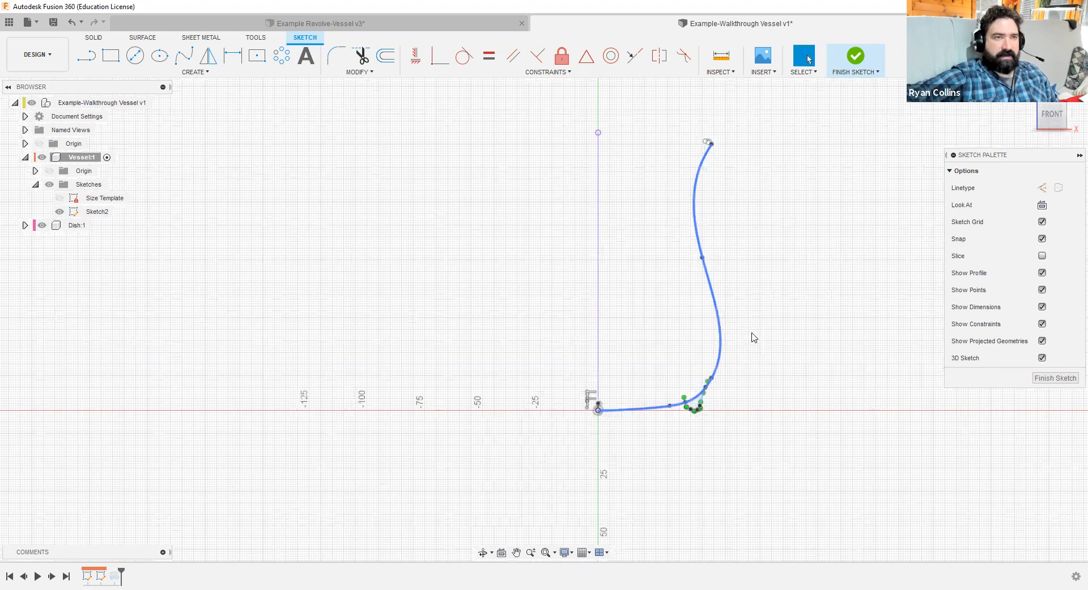
click(720, 352)
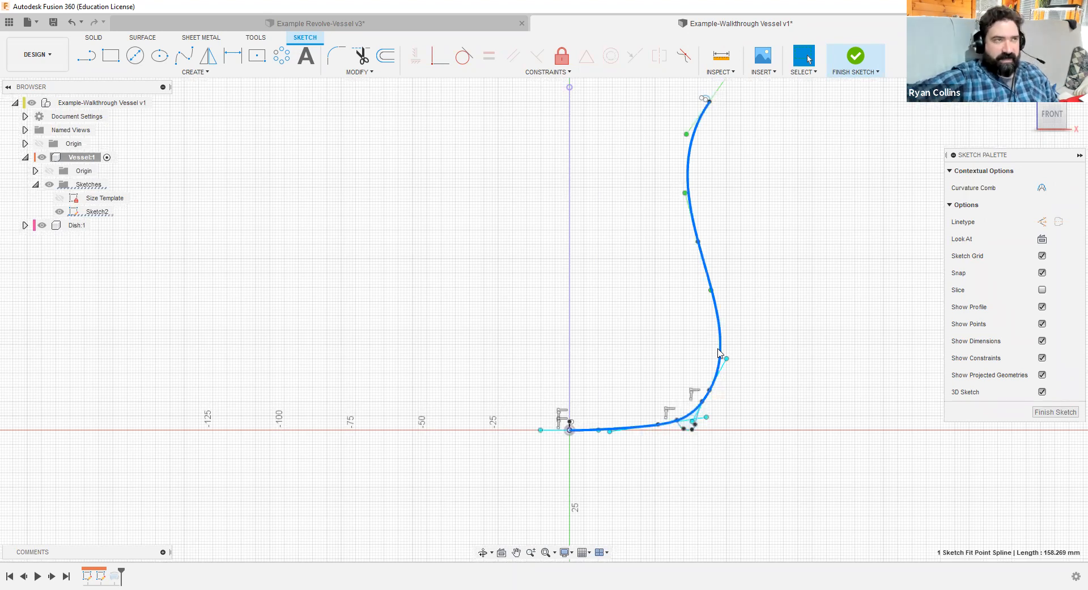
click(387, 55)
text(3)
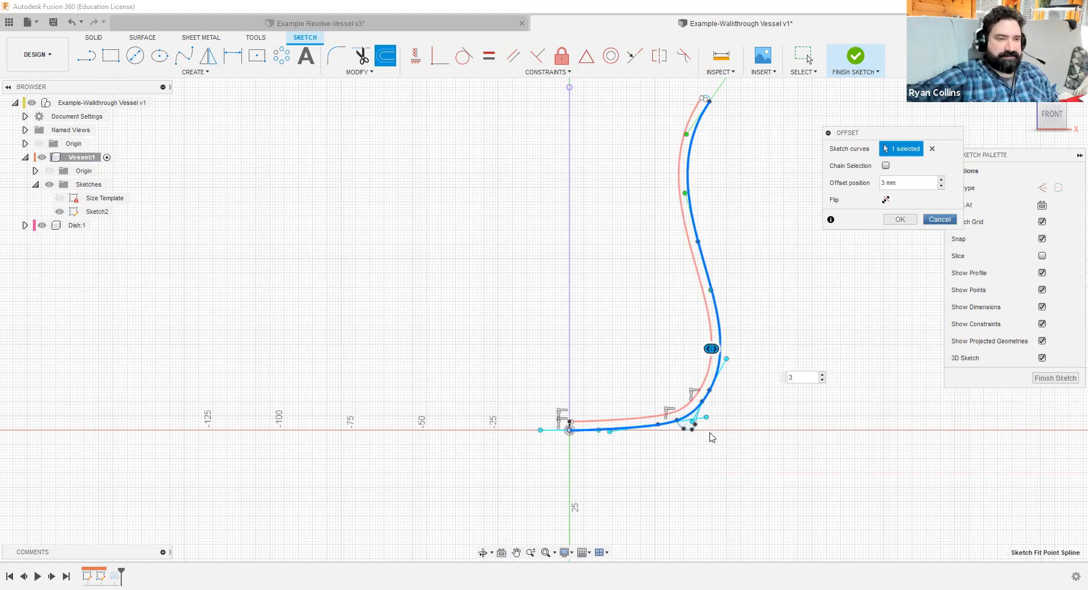
key(Escape)
- Try to trim away the section of the outer spline between the two ends of the foot
scroll(708, 433, up, 6)
click(361, 55)
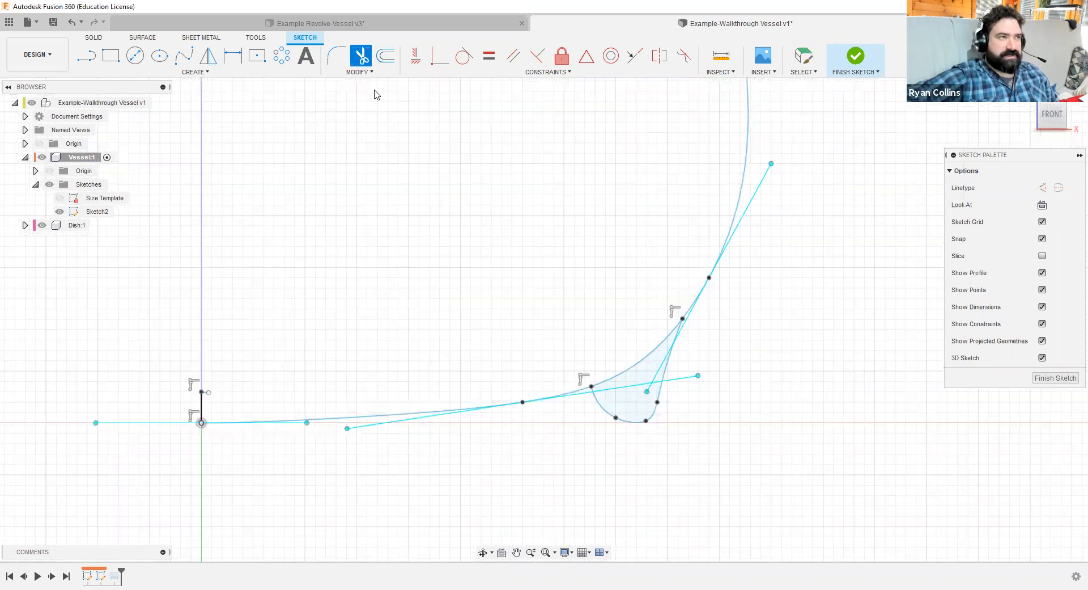
click(643, 359)
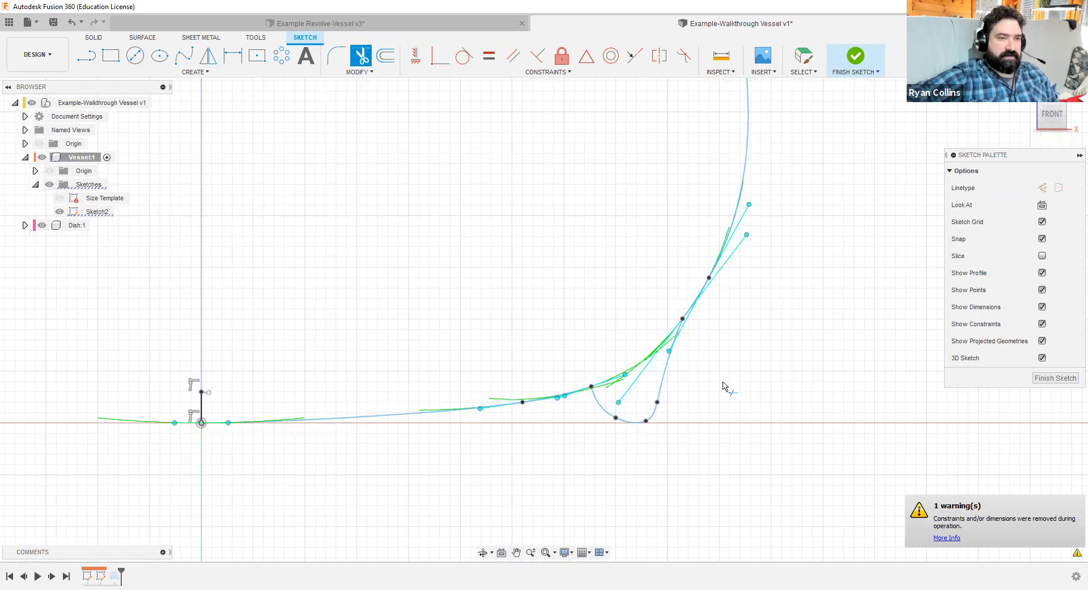
scroll(723, 386, down, 6)
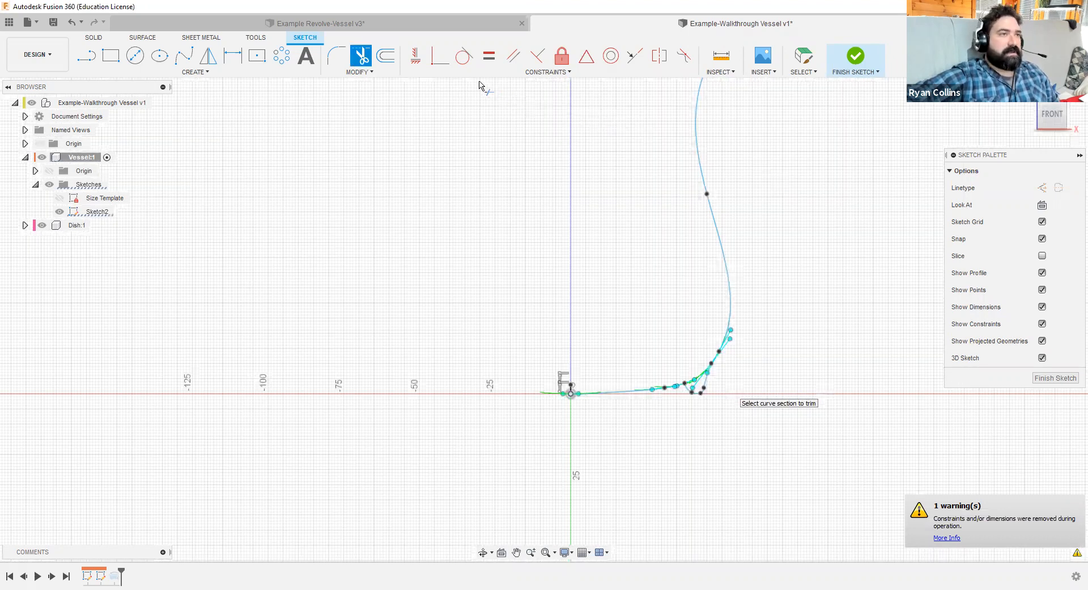
- Try to offset the chained outer profile, including the foot, inward by 3 mm
click(386, 55)
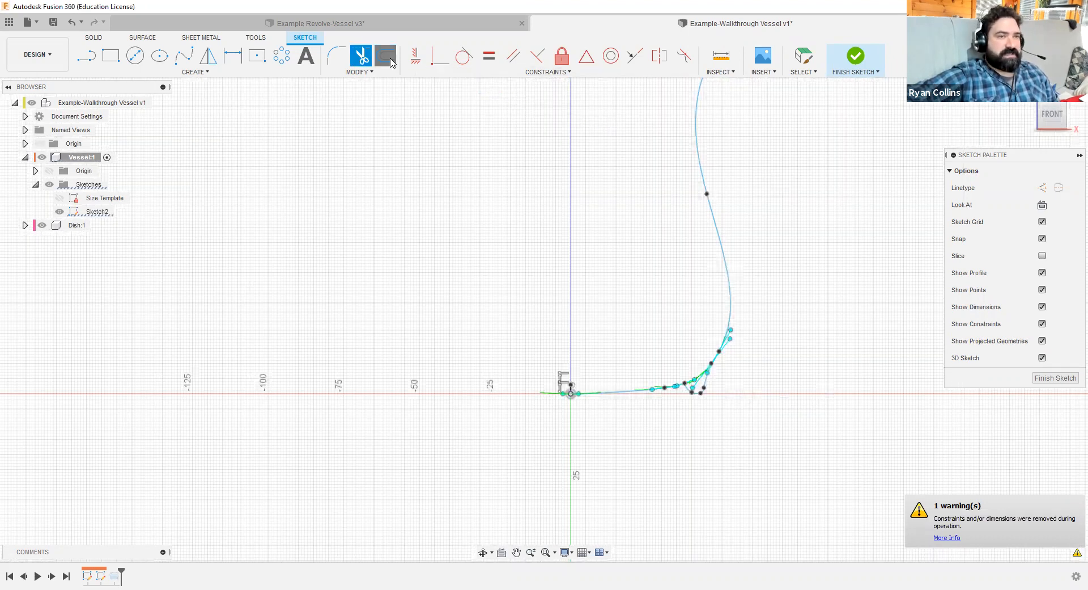
click(729, 275)
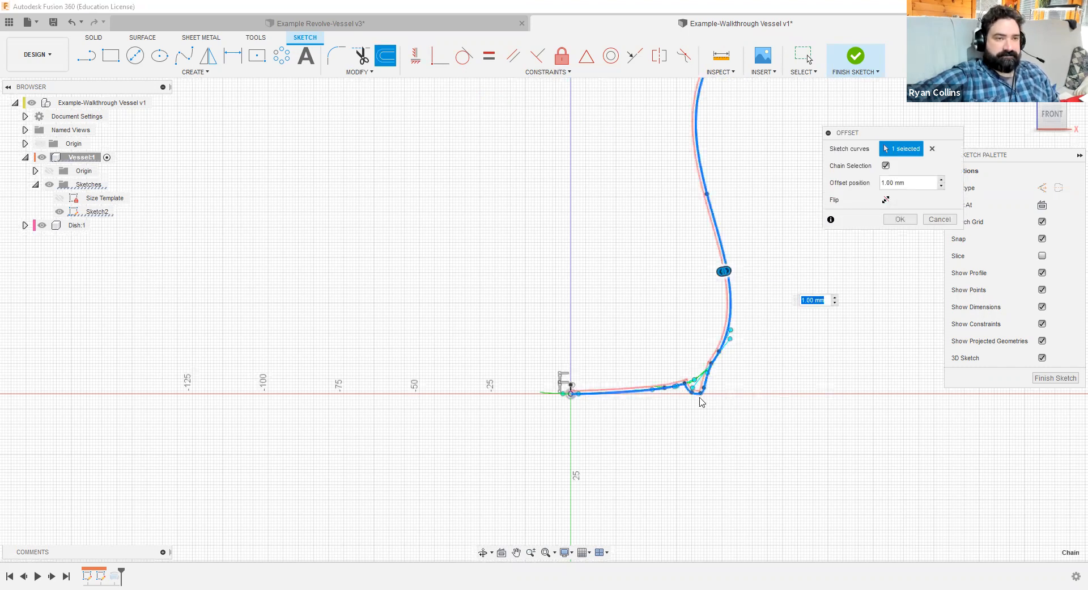
scroll(702, 397, up, 5)
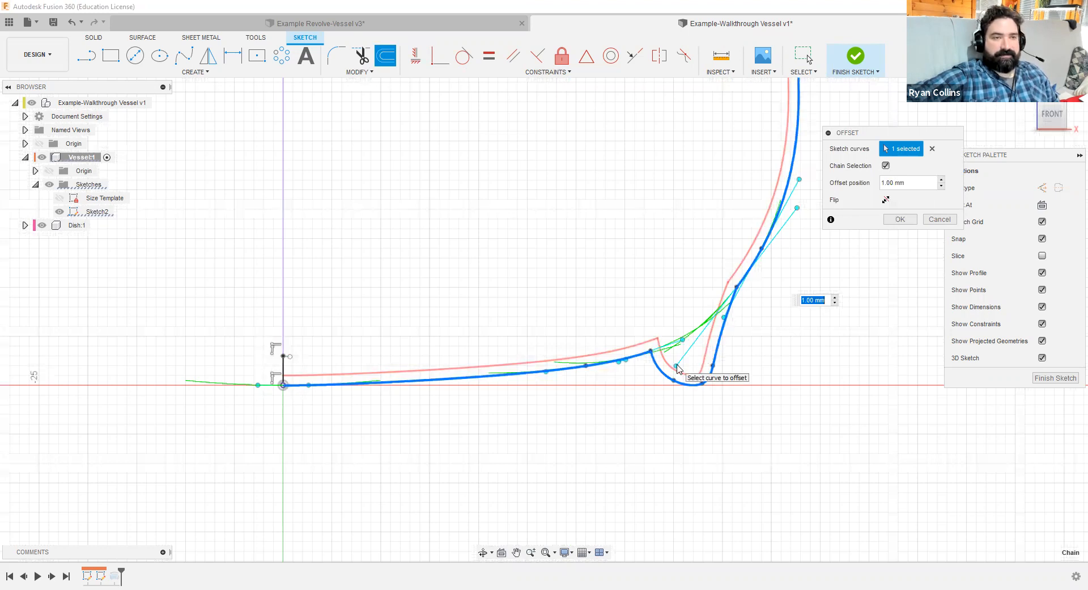
scroll(808, 339, down, 5)
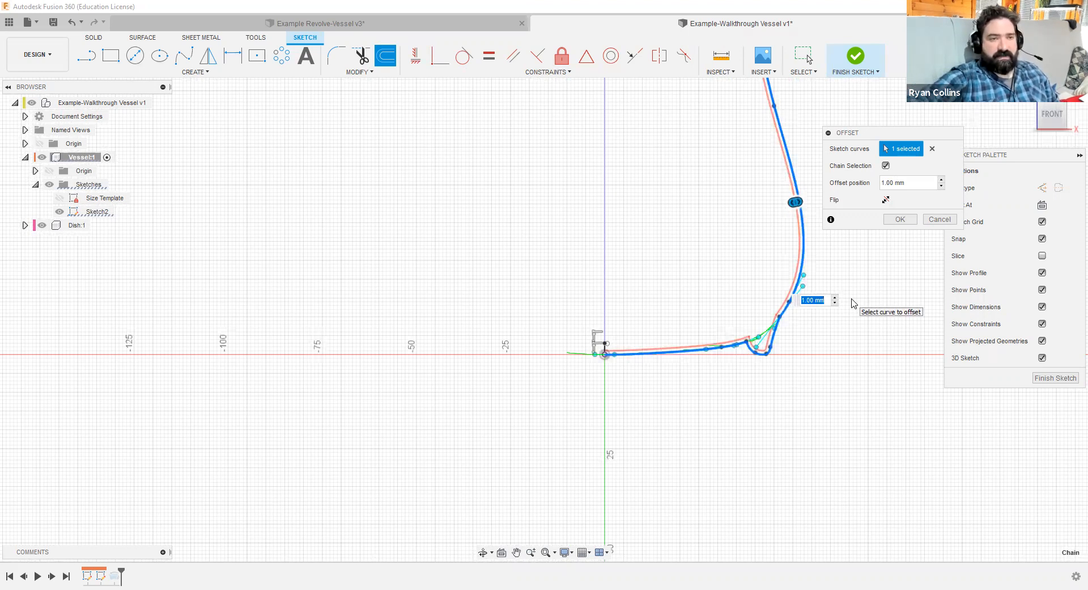
text(3)
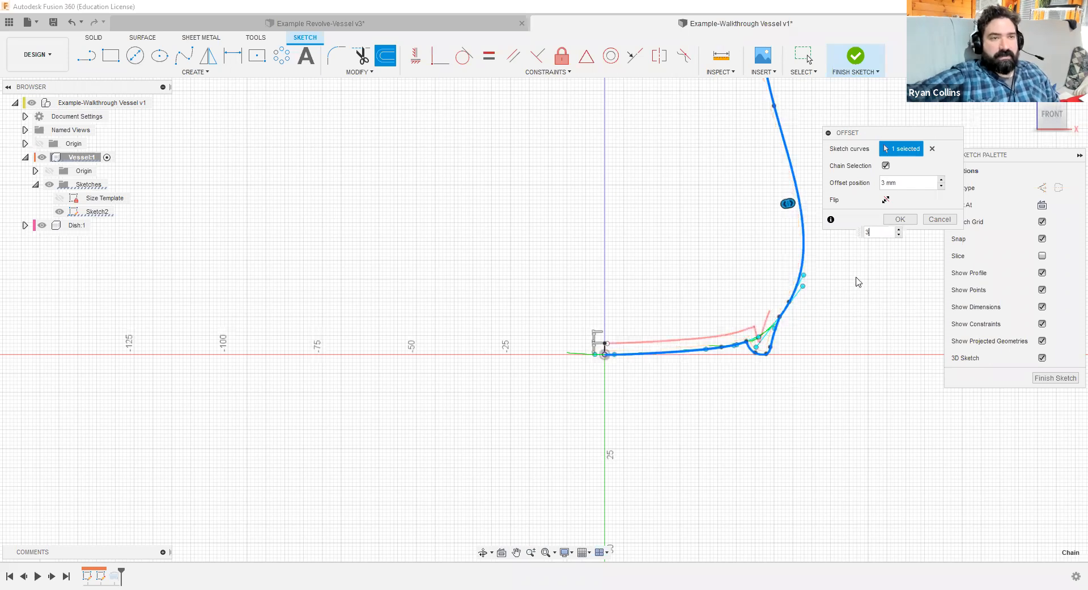
scroll(630, 485, up, 3)
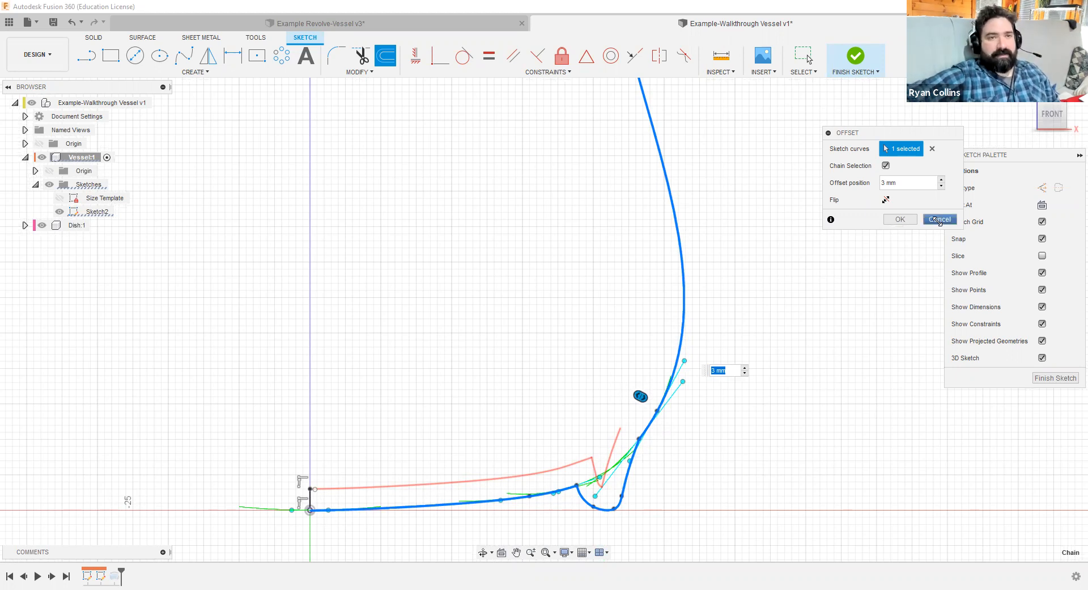
key(Escape)
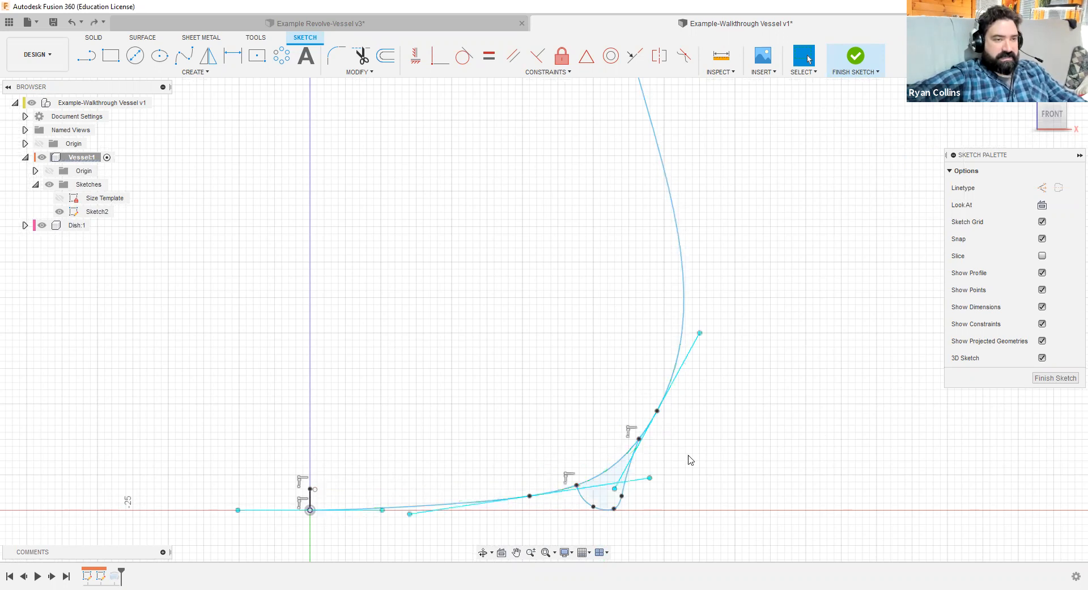
- Offset only the untrimmed outer spline inward by 3 mm, with chain selection off, to form the inner wall
click(686, 316)
click(385, 55)
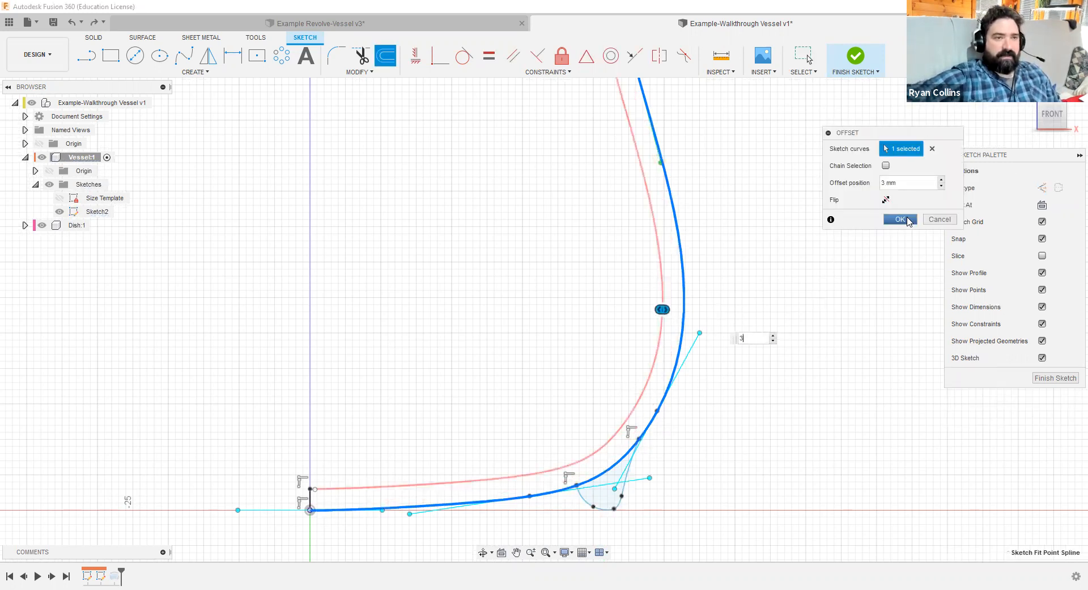
key(Return)
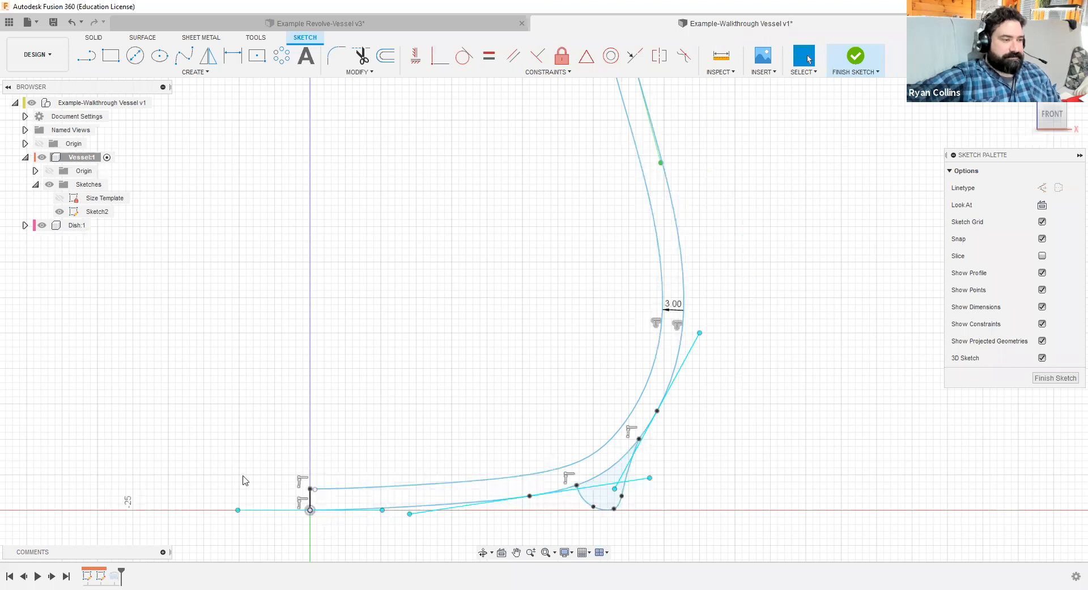
- Delete the short leftover spline beside the inner wall's end on the vertical axis
scroll(267, 462, up, 5)
middle_drag(361, 527, 552, 366)
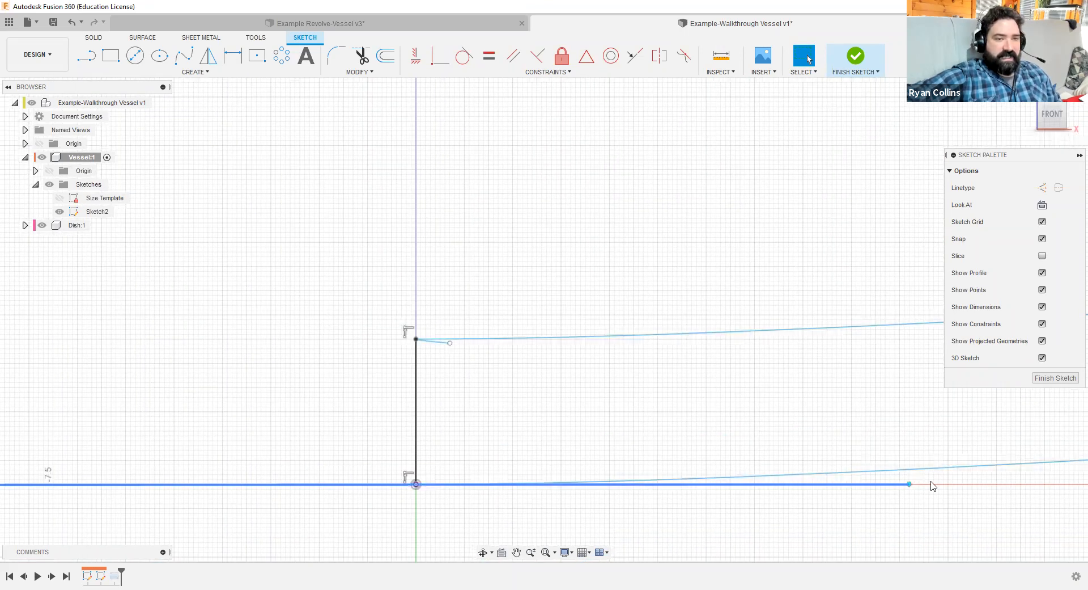
middle_drag(896, 482, 761, 488)
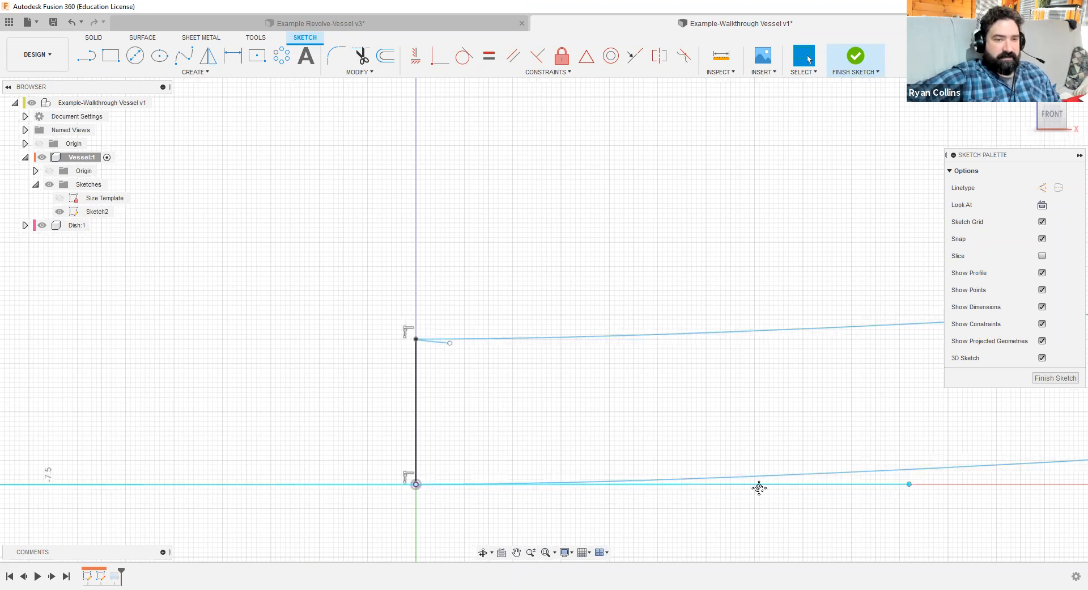
middle_drag(281, 491, 256, 491)
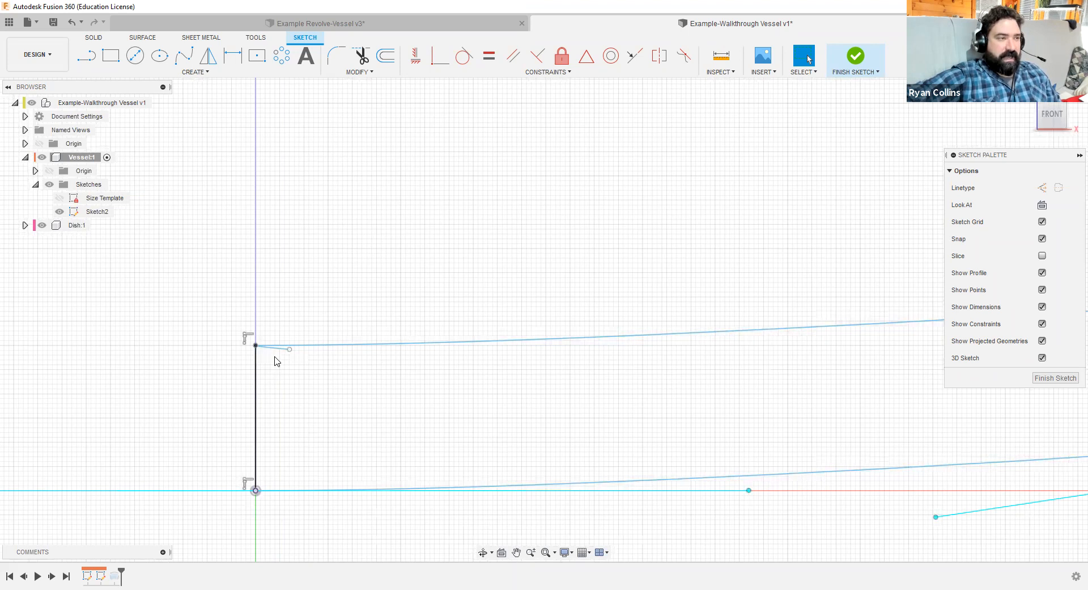
scroll(275, 361, up, 5)
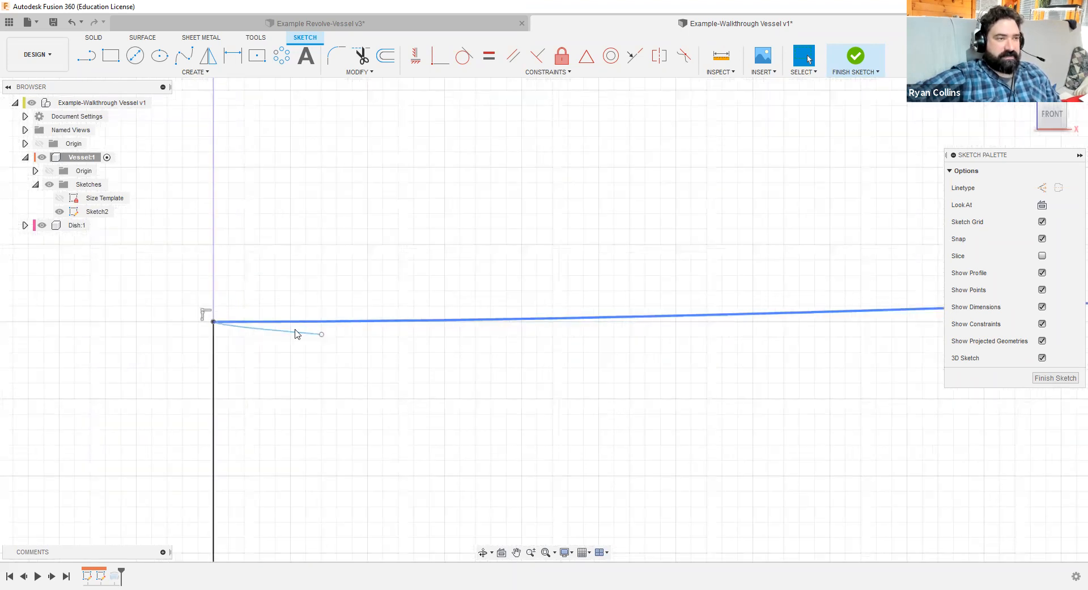
click(246, 331)
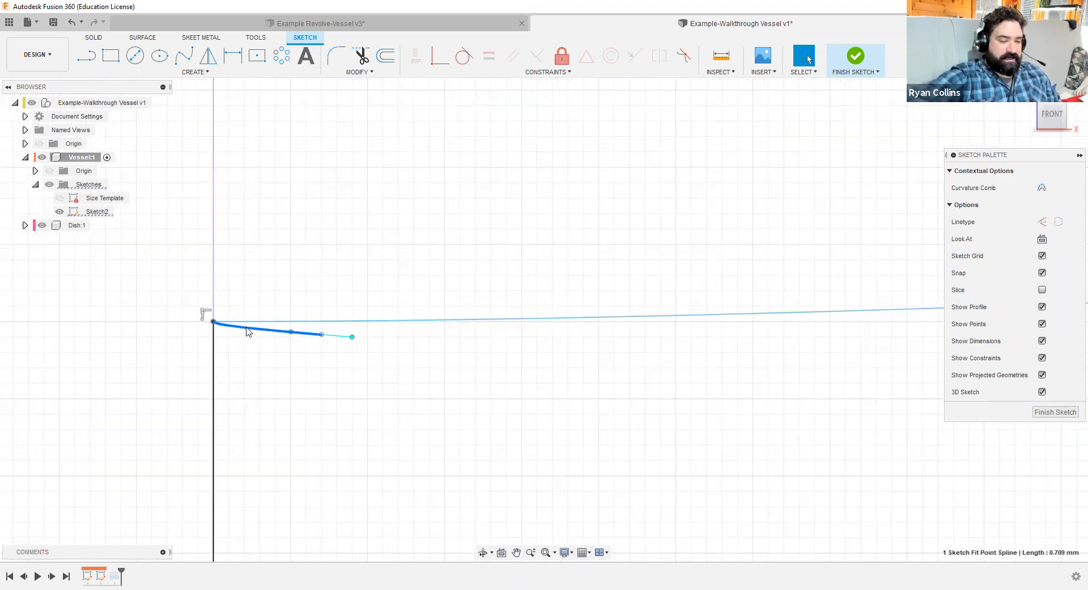
key(Delete)
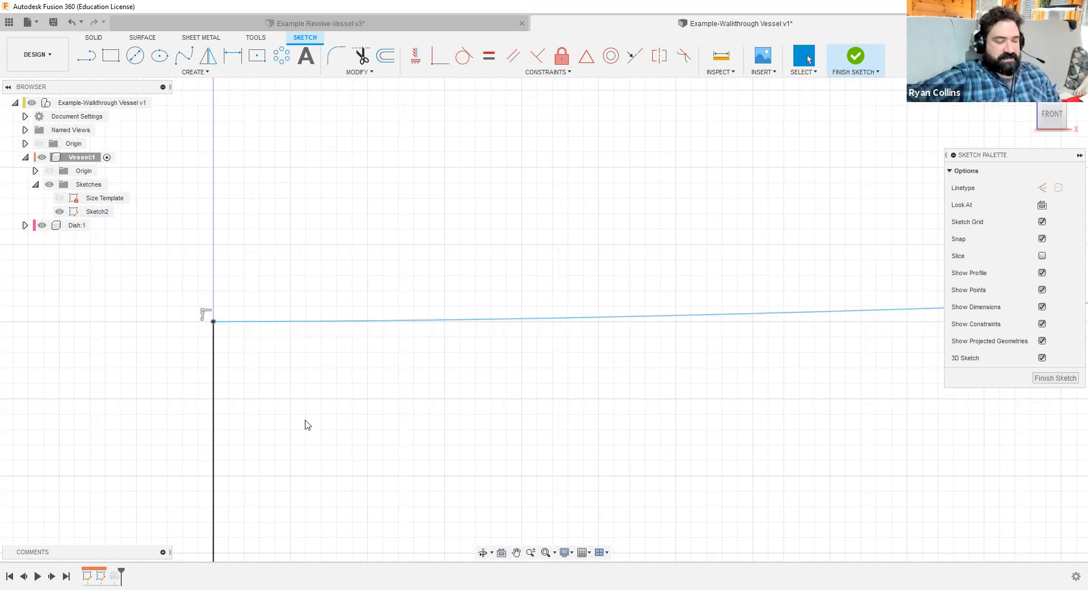
- Delete the old arc that caps the vessel wall at the rim
scroll(300, 427, down, 5)
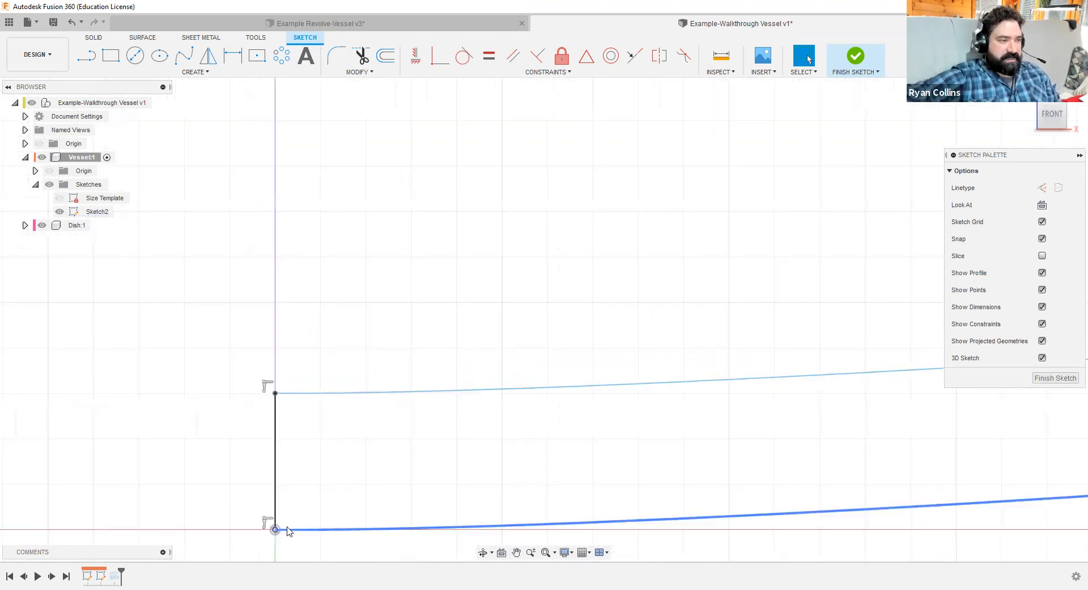
scroll(744, 308, down, 3)
scroll(745, 308, down, 2)
mouse_move(860, 235)
middle_down()
mouse_move(777, 300)
mouse_move(389, 529)
middle_up()
mouse_move(774, 196)
middle_down()
mouse_move(747, 505)
mouse_move(712, 559)
middle_up()
middle_drag(741, 133, 761, 557)
middle_drag(766, 165, 737, 558)
scroll(735, 304, up, 1)
scroll(733, 246, up, 7)
middle_drag(616, 153, 580, 328)
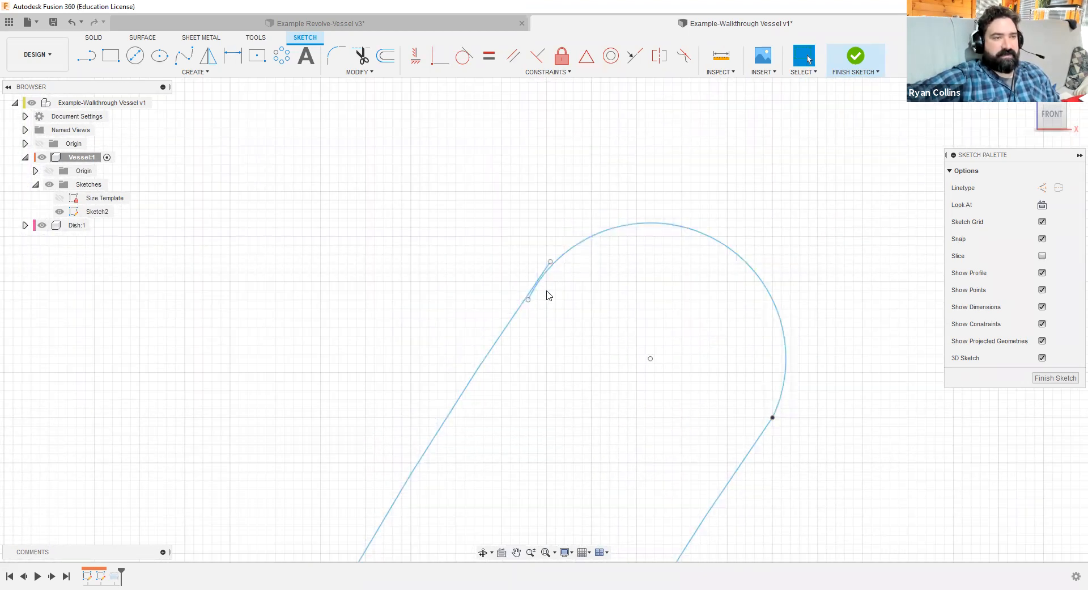
click(737, 258)
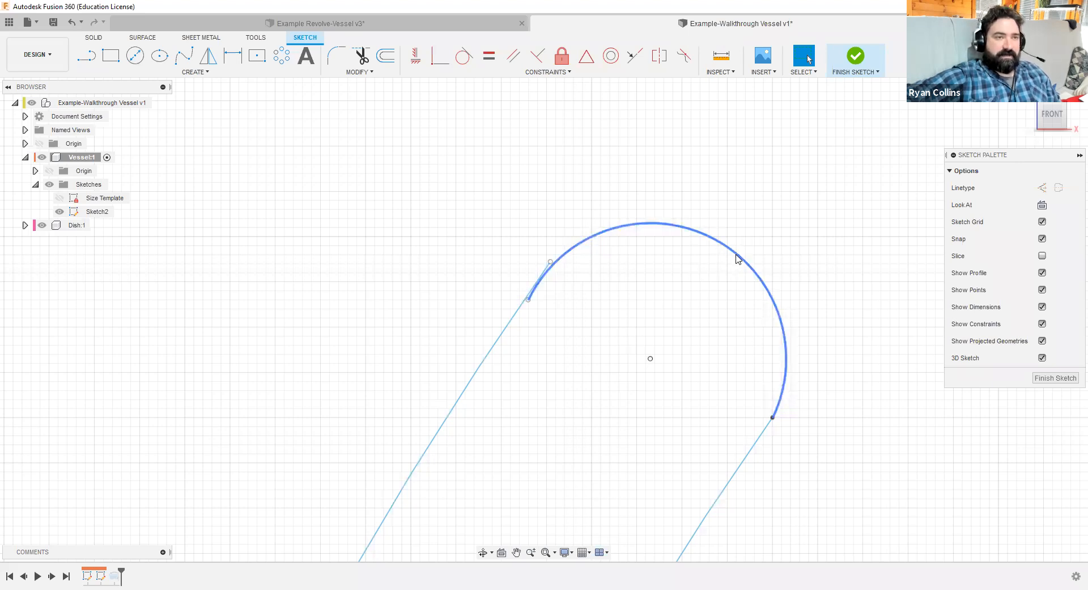
key(Delete)
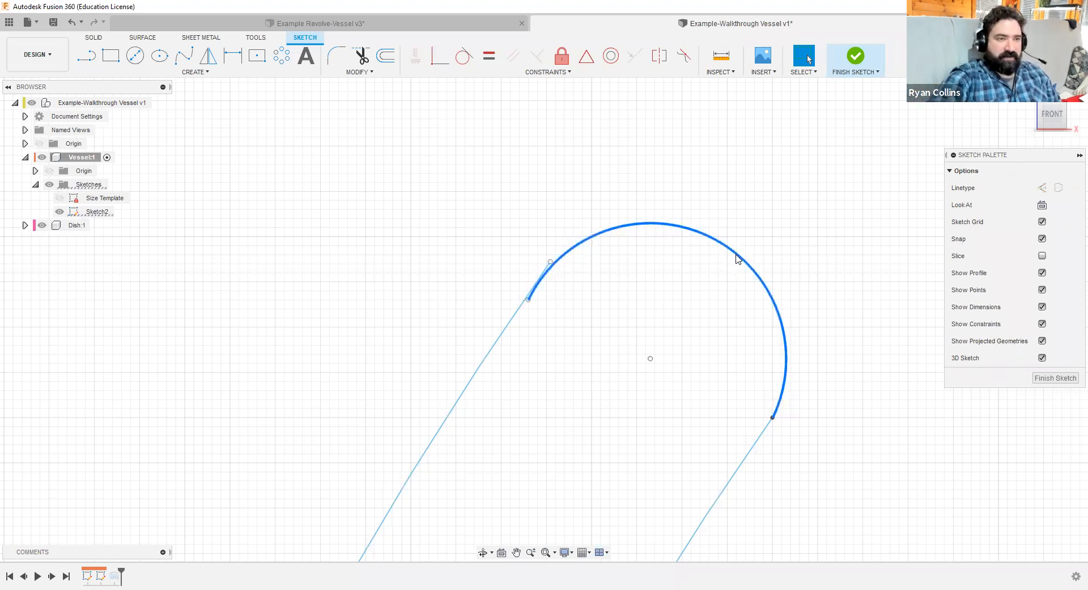
- Draw a 2-point circle at the rim between the open ends of the inner and outer wall curves
click(165, 73)
mouse_move(133, 110)
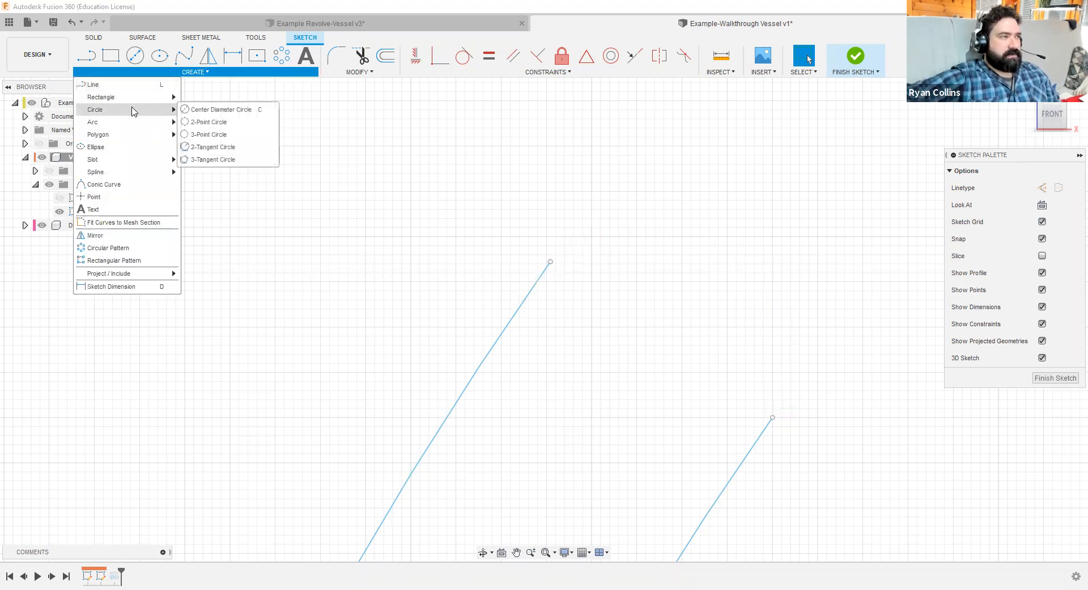
click(200, 123)
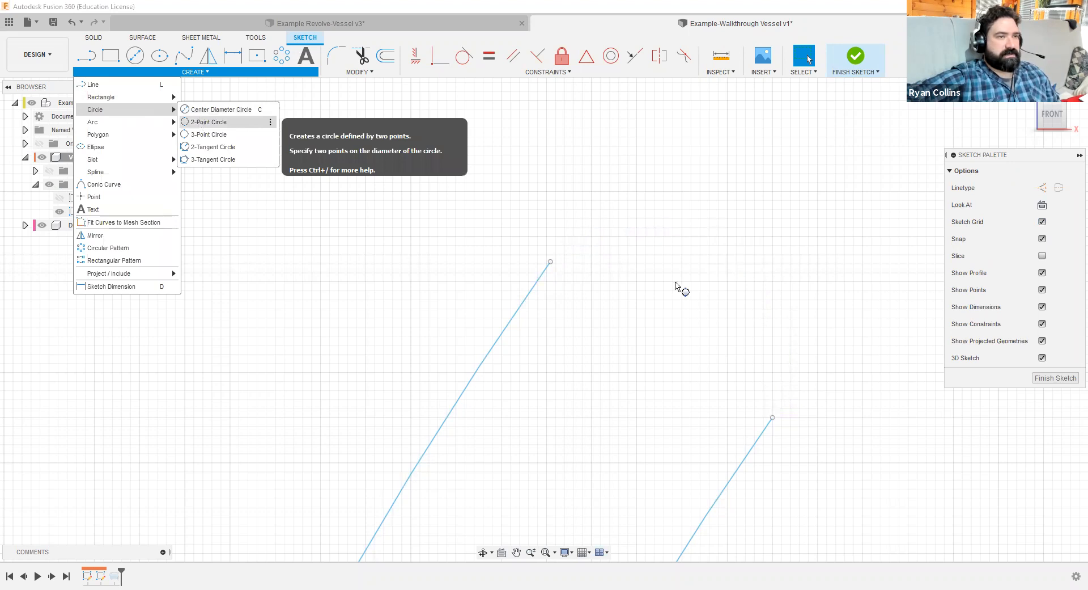
click(550, 261)
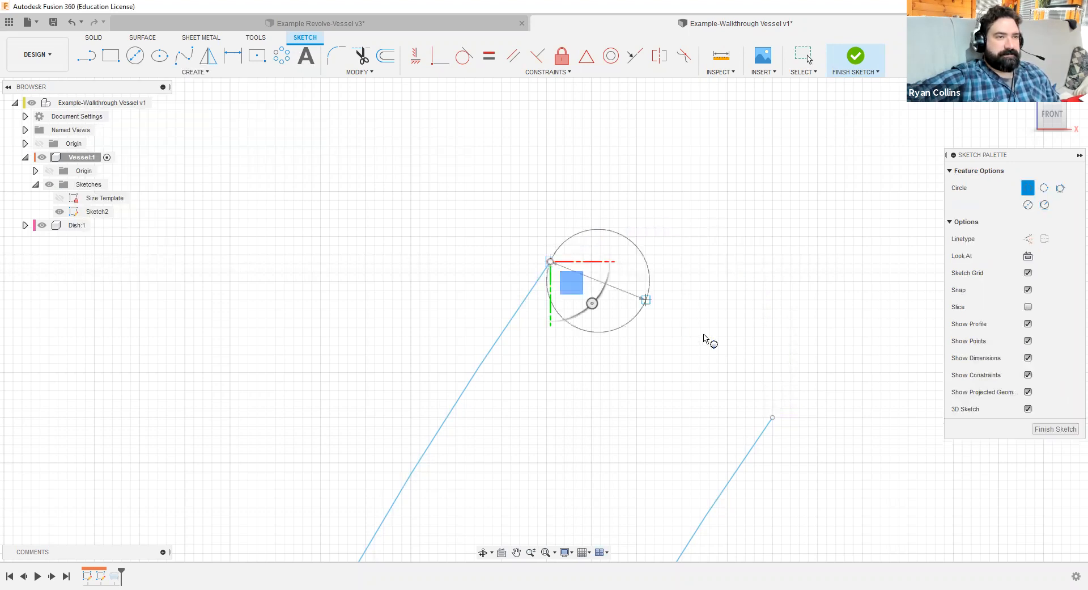
click(773, 417)
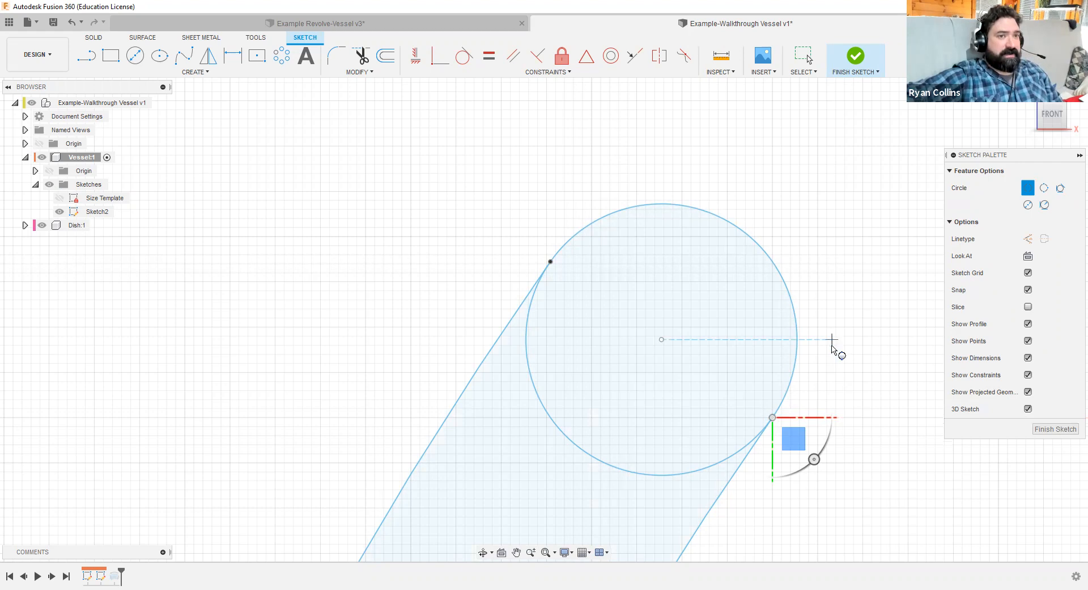
scroll(842, 346, down, 3)
scroll(856, 340, down, 2)
middle_drag(864, 323, 704, 291)
key(Escape)
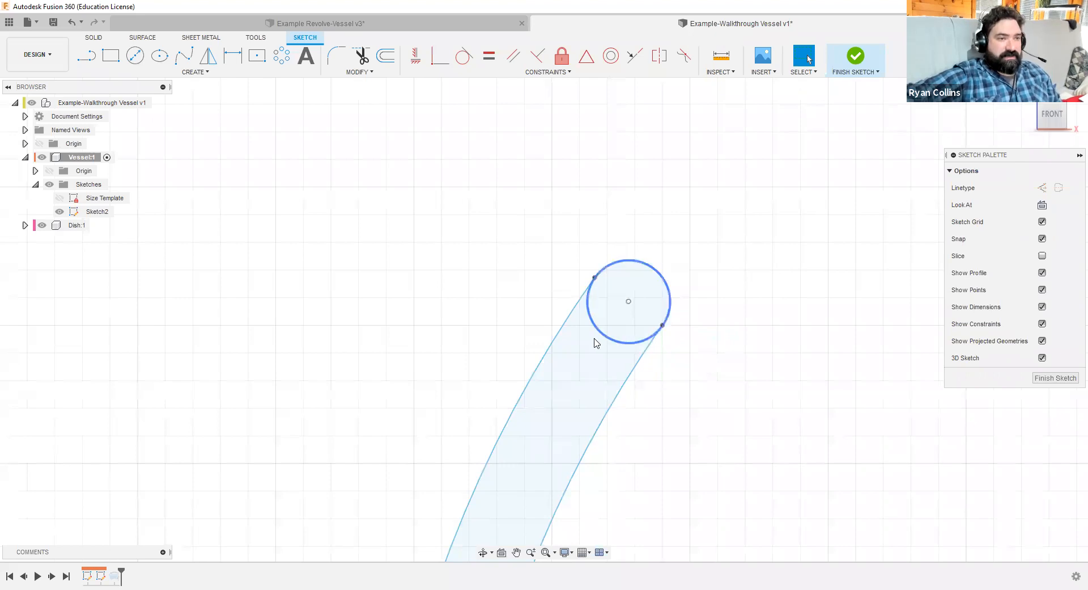
- Trim the circle's portion inside the wall so only a rounded rim cap remains, and finish the sketch
click(362, 55)
click(604, 340)
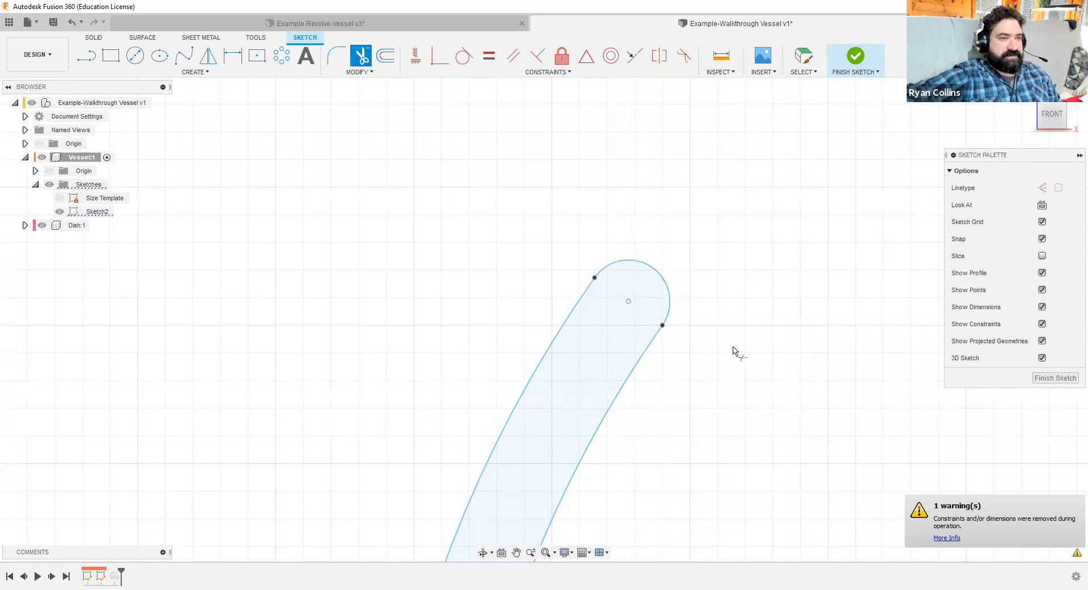
scroll(825, 392, down, 5)
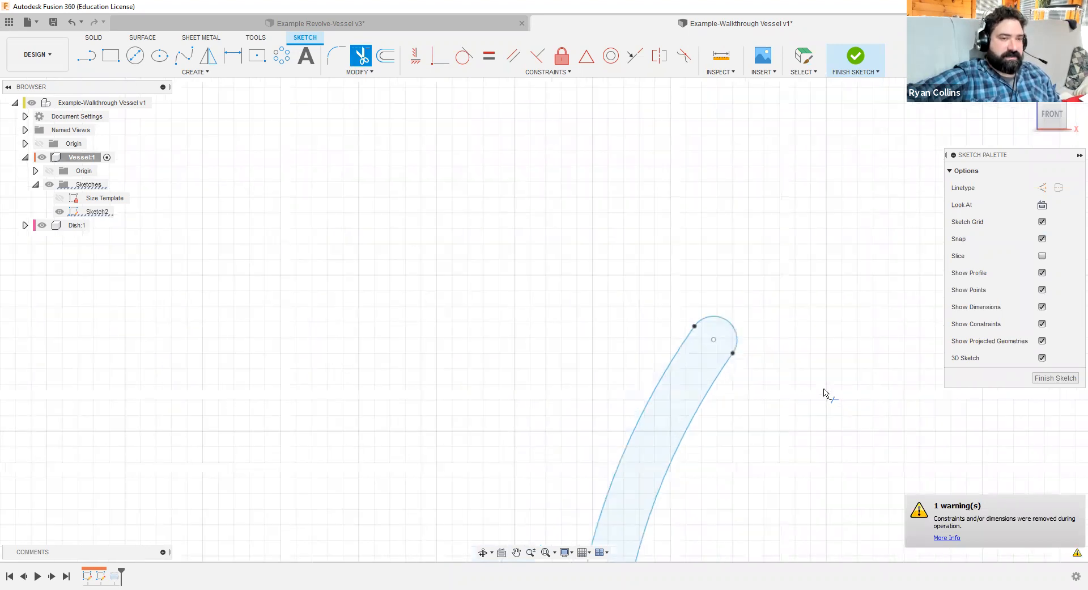
key(Escape)
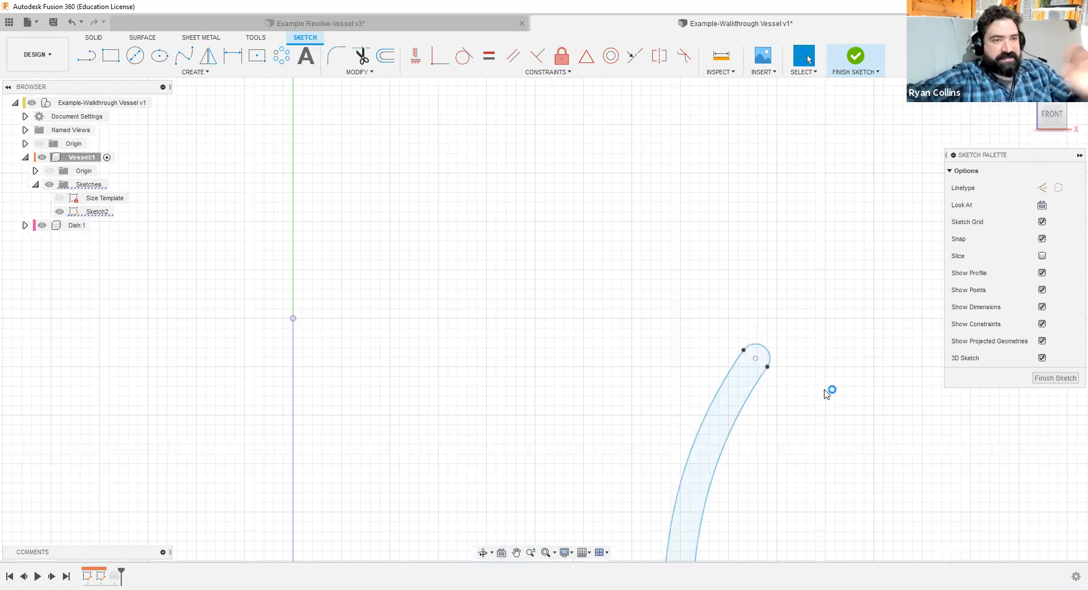
key(F6)
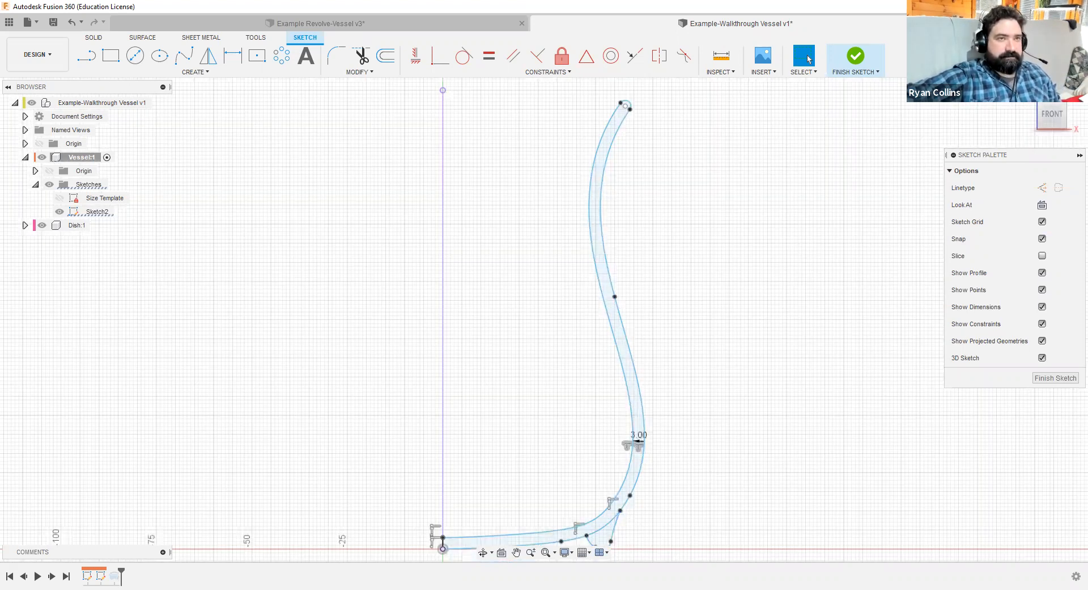
click(857, 55)
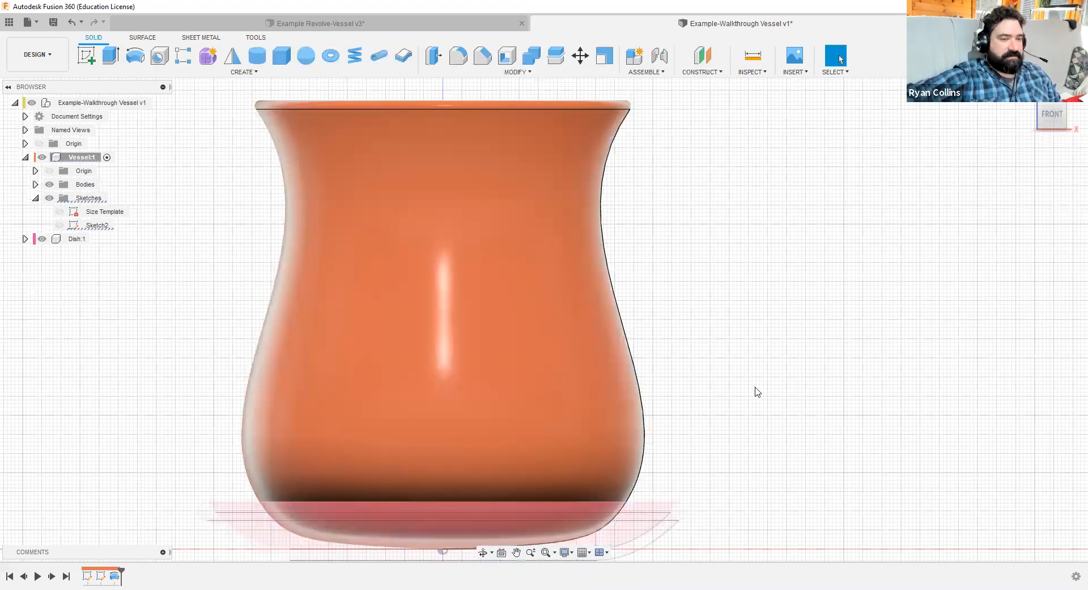
- Edit the vessel's 360-degree revolve feature to include the foot profile under the base as well as the wall profile
shift+middle_drag(748, 359, 860, 437)
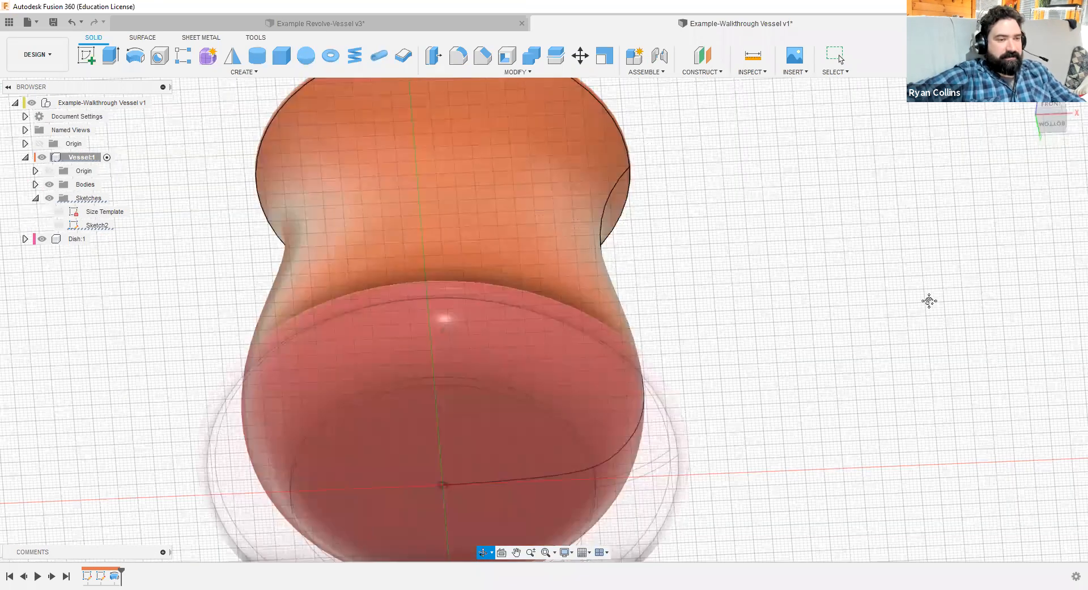
shift+middle_drag(926, 301, 915, 348)
scroll(916, 348, down, 2)
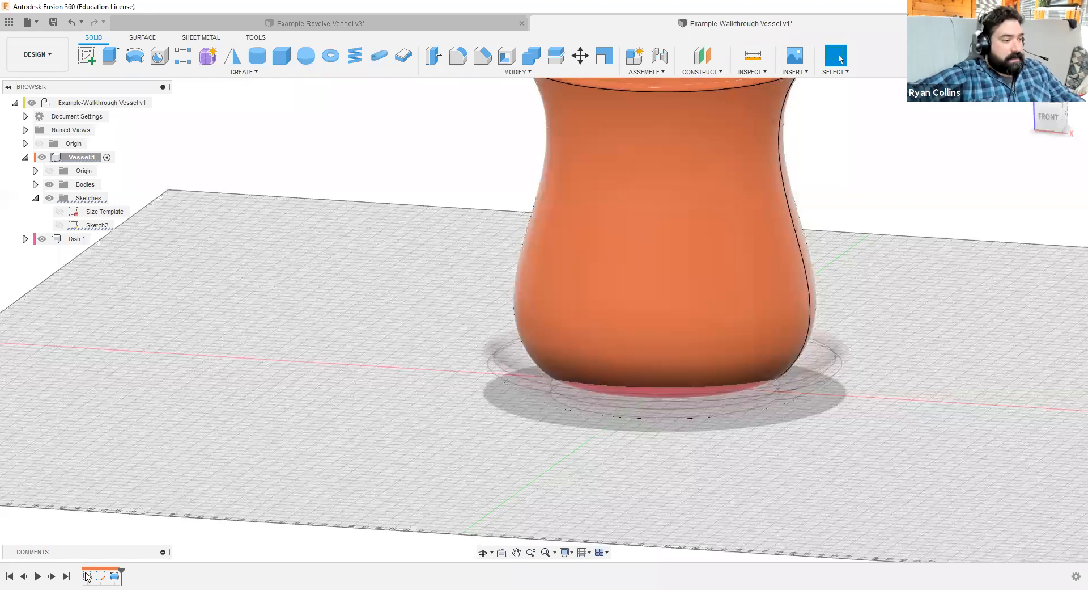
right_click(114, 576)
click(149, 472)
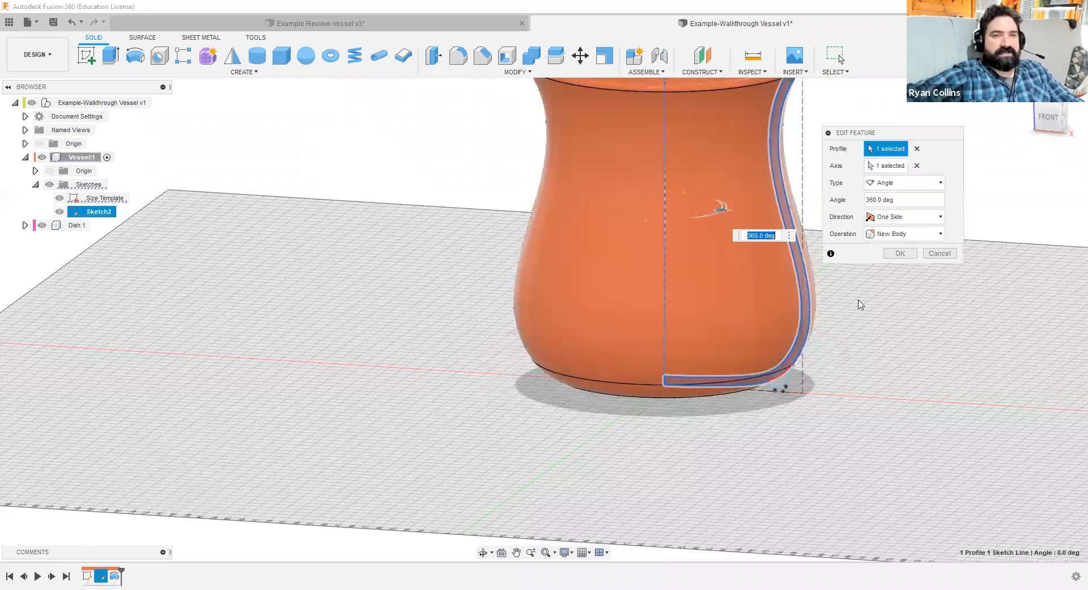
scroll(857, 301, up, 3)
click(887, 149)
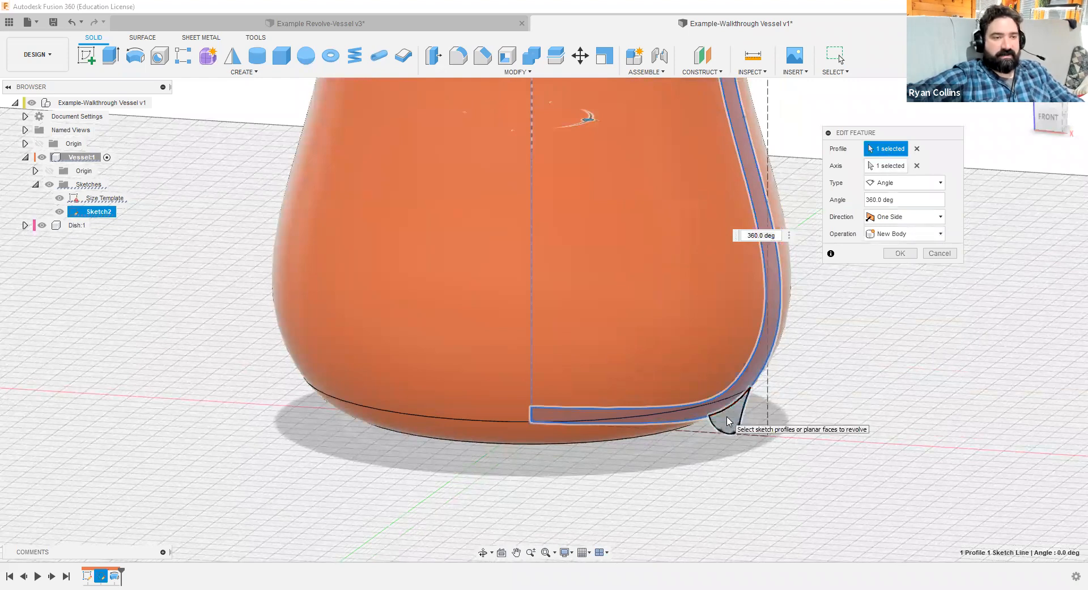
click(727, 420)
click(900, 254)
mouse_move(843, 503)
shift+middle_down()
mouse_move(868, 478)
mouse_move(843, 495)
mouse_move(773, 440)
mouse_move(809, 493)
mouse_move(814, 479)
mouse_move(814, 493)
mouse_move(850, 492)
shift+middle_up()
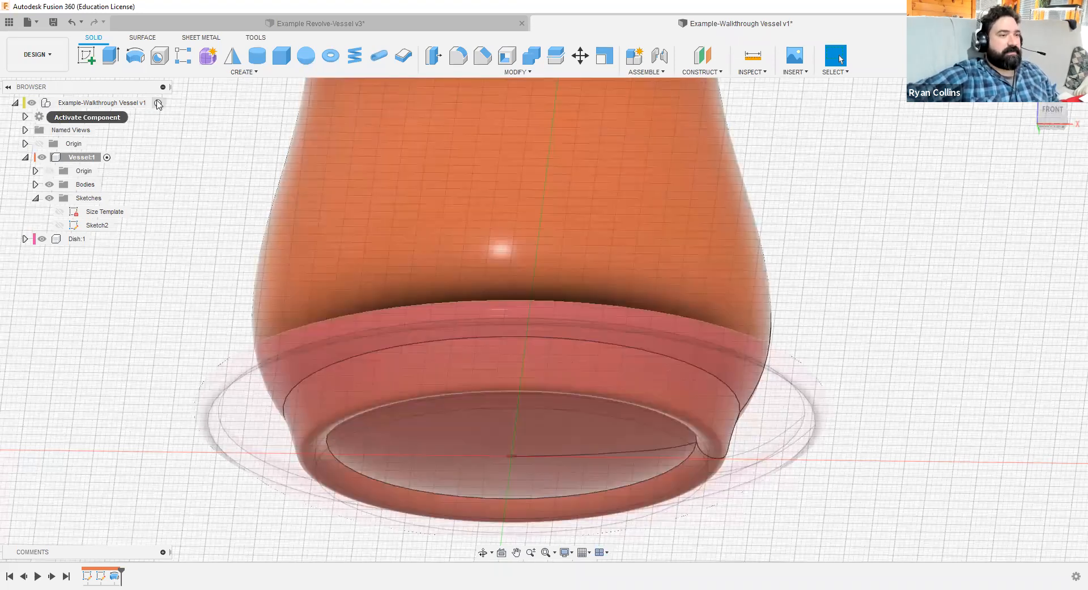
- Activate the top-level assembly to view the vessel and dish together from below, and reactivate the Vessel component
click(158, 104)
mouse_move(903, 327)
shift+middle_down()
mouse_move(895, 381)
mouse_move(905, 321)
shift+middle_up()
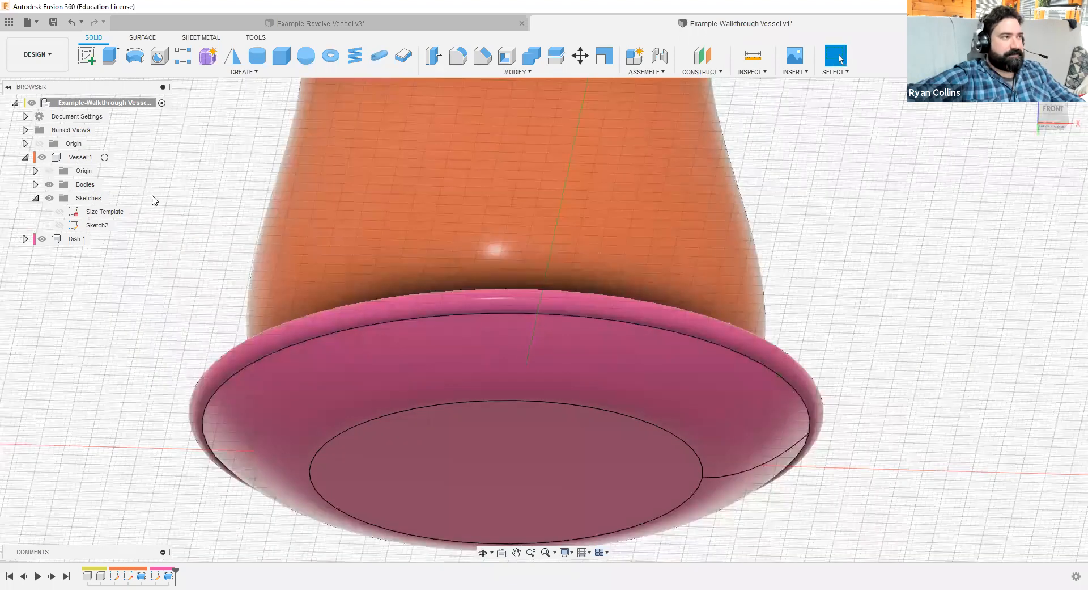
click(105, 158)
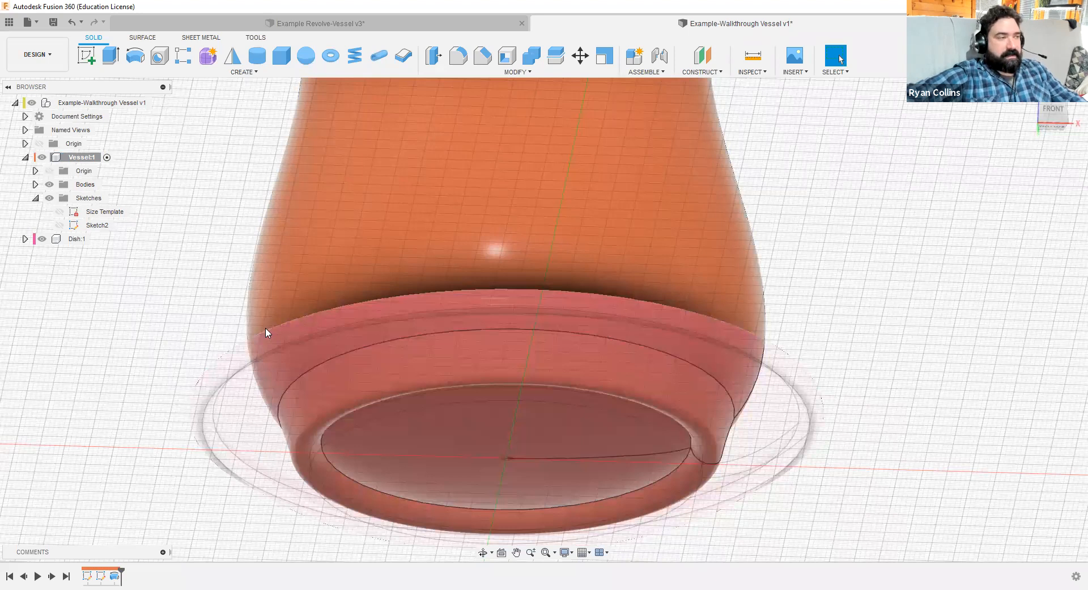
- Hide the Dish component so only the vessel is displayed
click(45, 242)
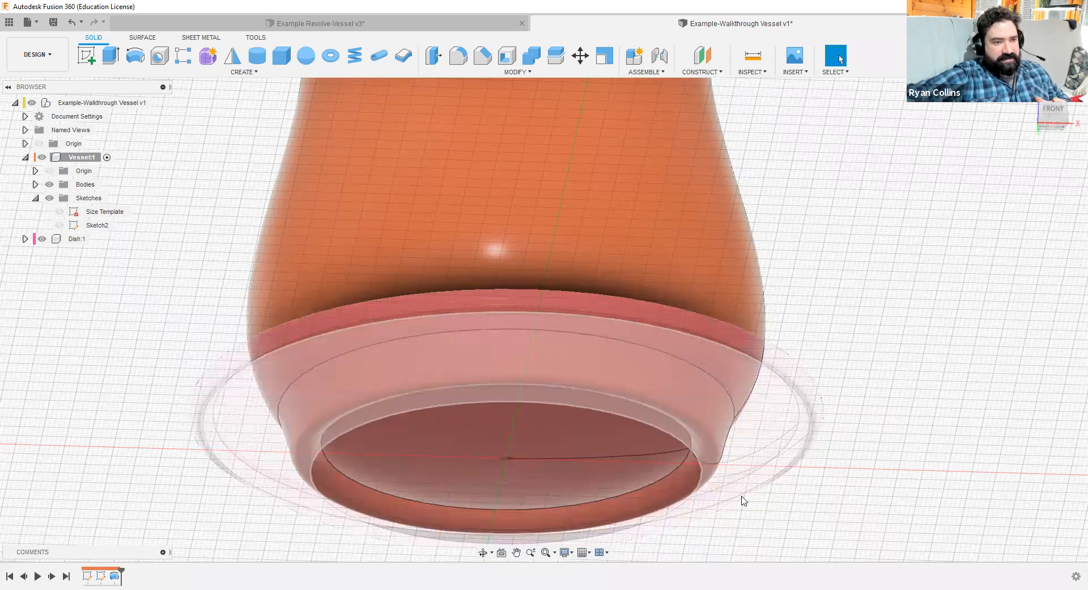
click(39, 241)
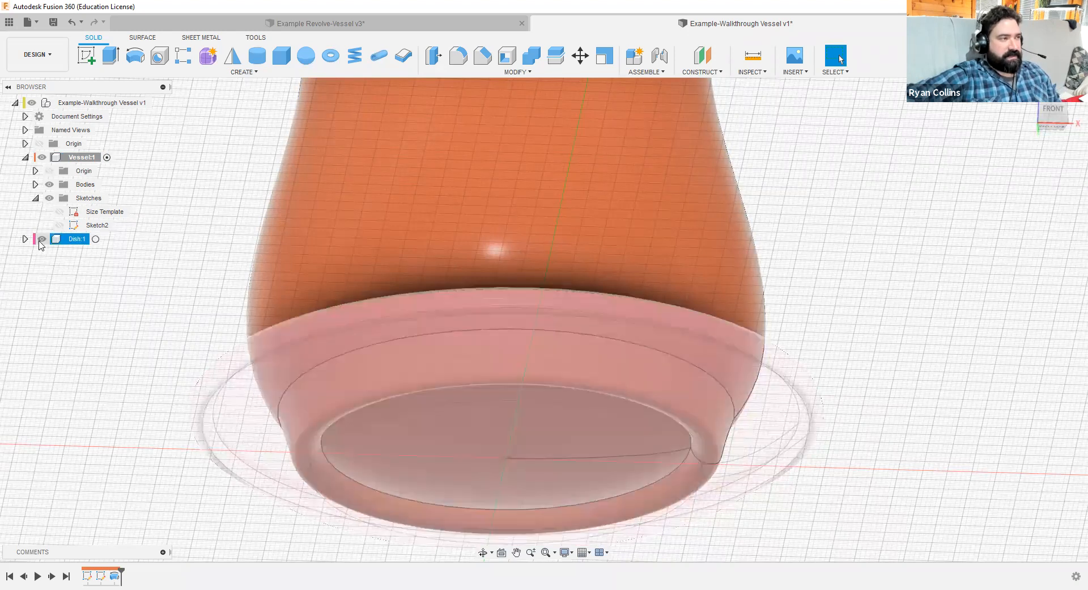
click(41, 240)
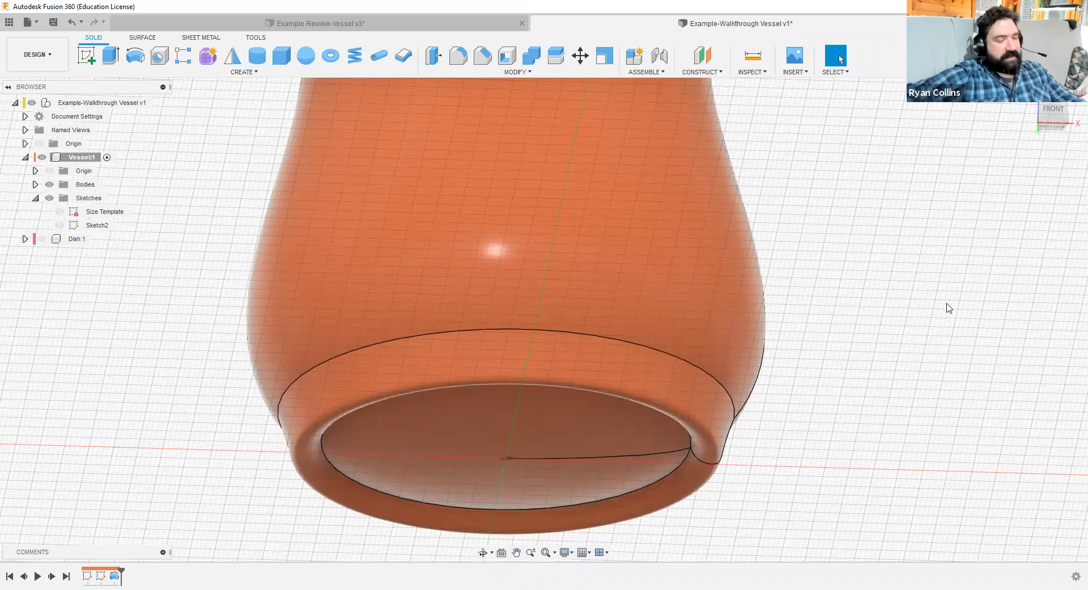
- Start a new sketch on the horizontal XY origin plane, facing the vessel's underside
shift+middle_drag(939, 375, 937, 342)
drag(1061, 116, 1055, 128)
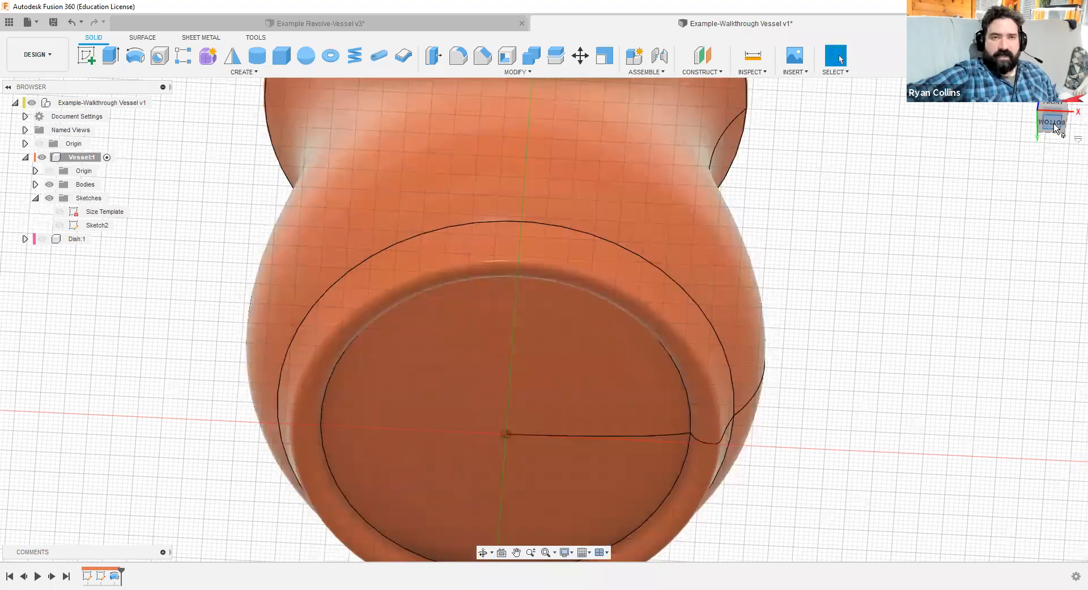
shift+middle_drag(924, 338, 926, 330)
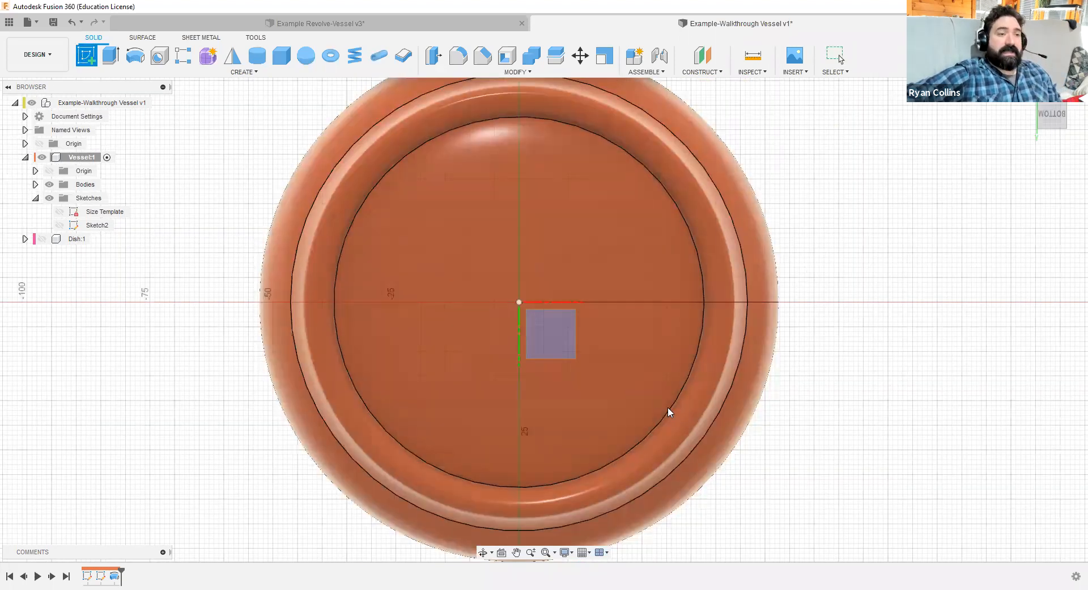
click(565, 337)
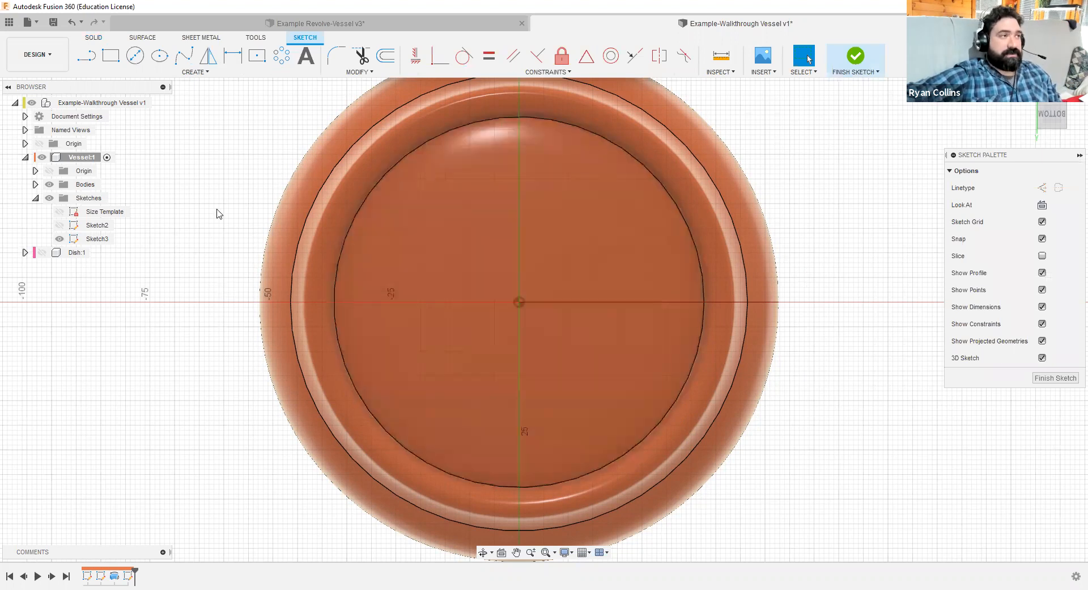
click(144, 61)
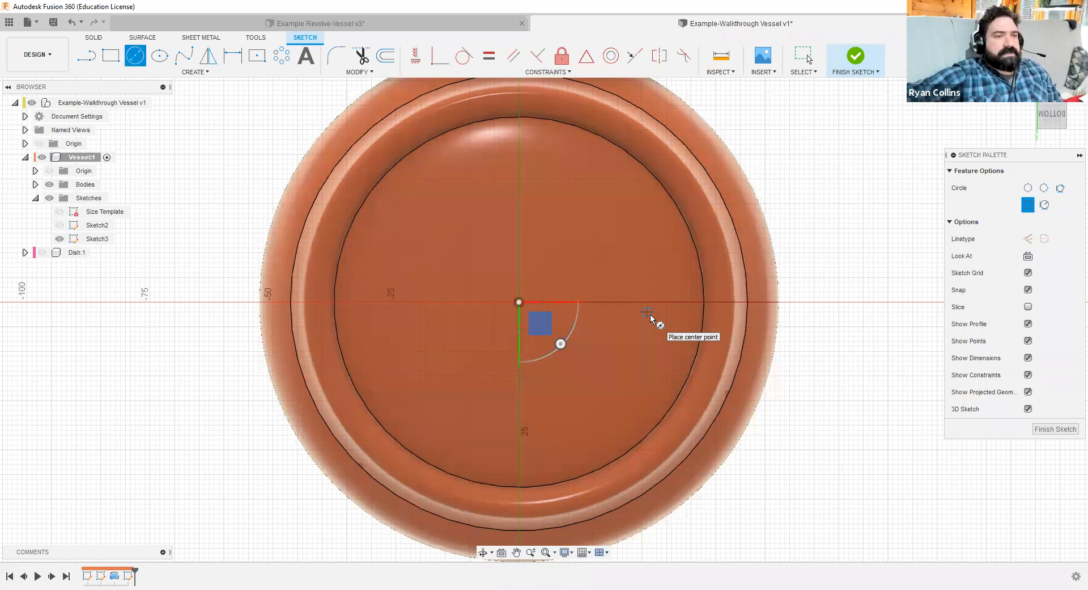
scroll(651, 314, up, 5)
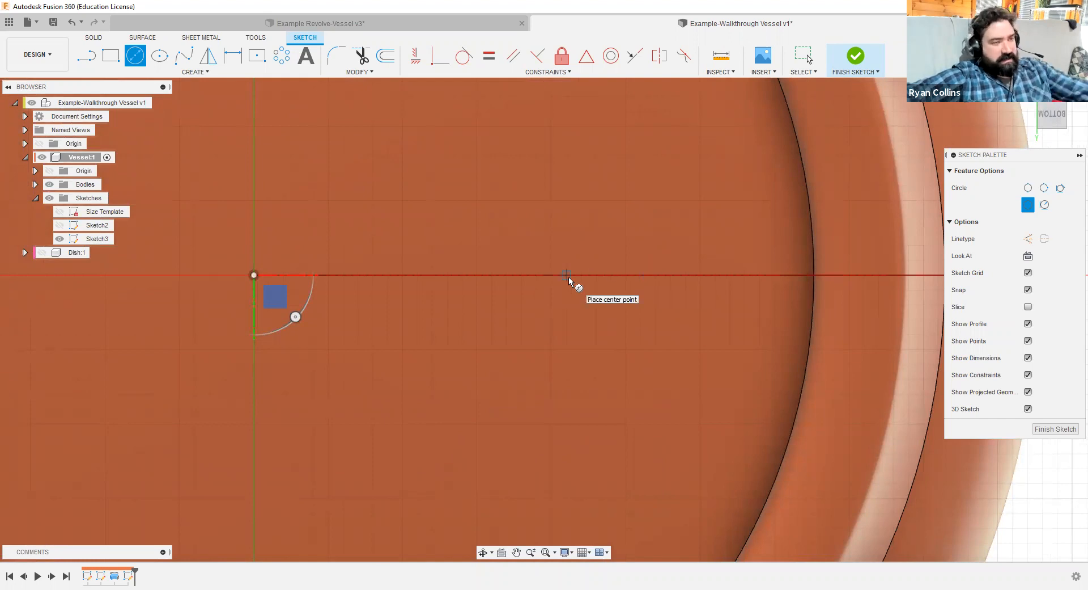
key(Escape)
scroll(377, 381, down, 2)
scroll(389, 383, up, 3)
scroll(397, 390, down, 4)
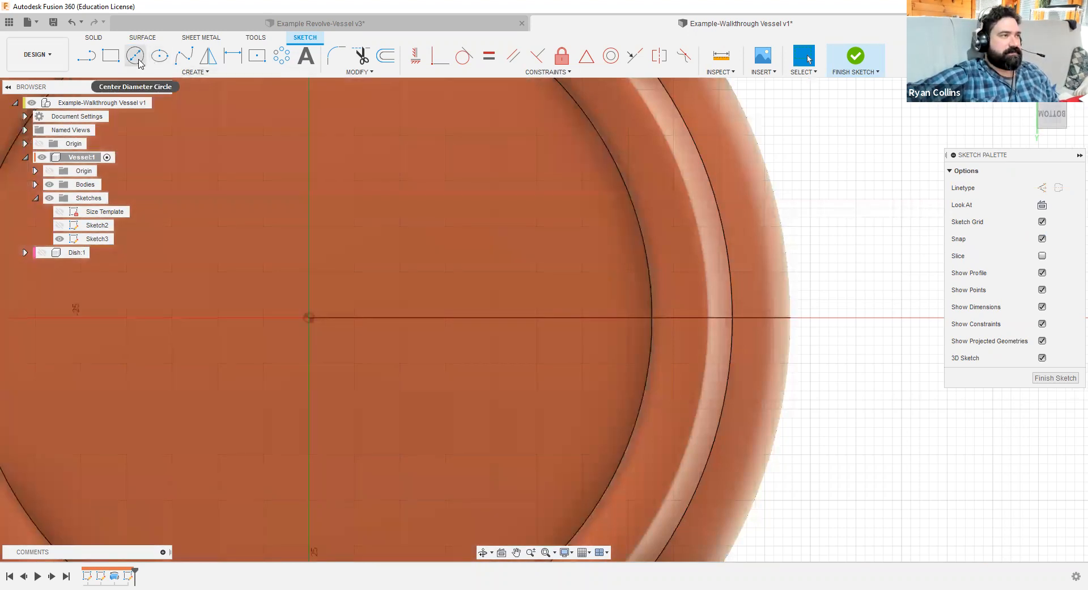
- Draw a 40 mm diameter circle centred on the origin and convert it to construction geometry
click(135, 55)
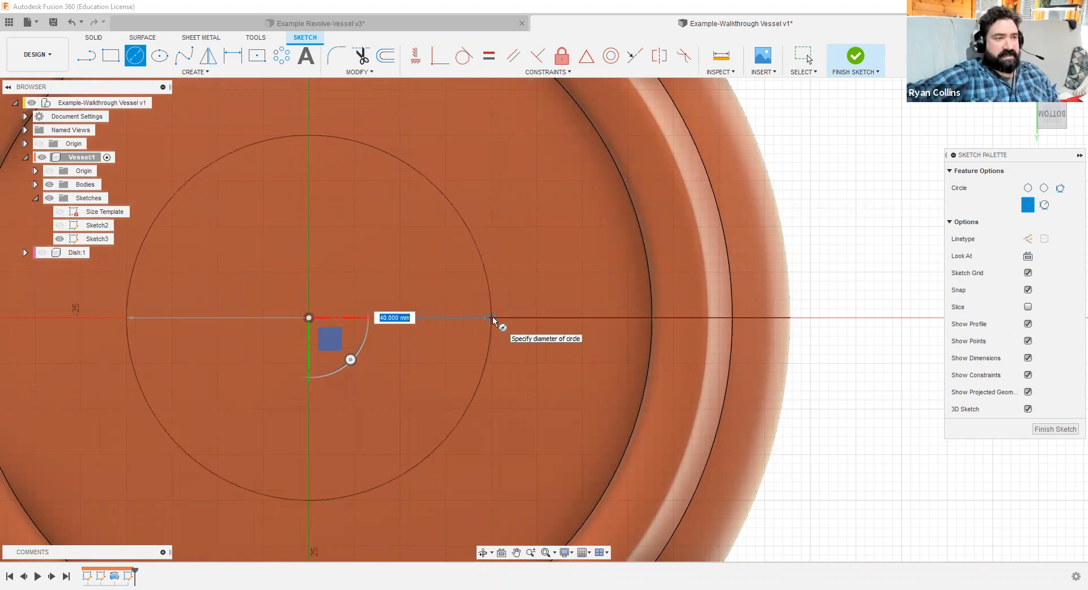
click(492, 316)
key(Escape)
click(483, 267)
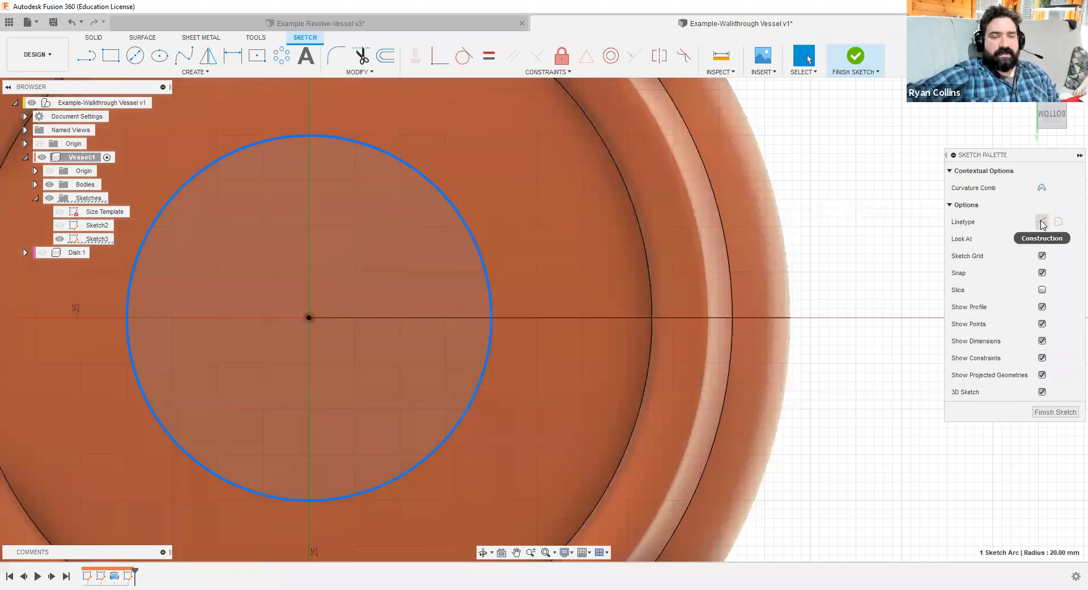
click(1042, 223)
click(906, 276)
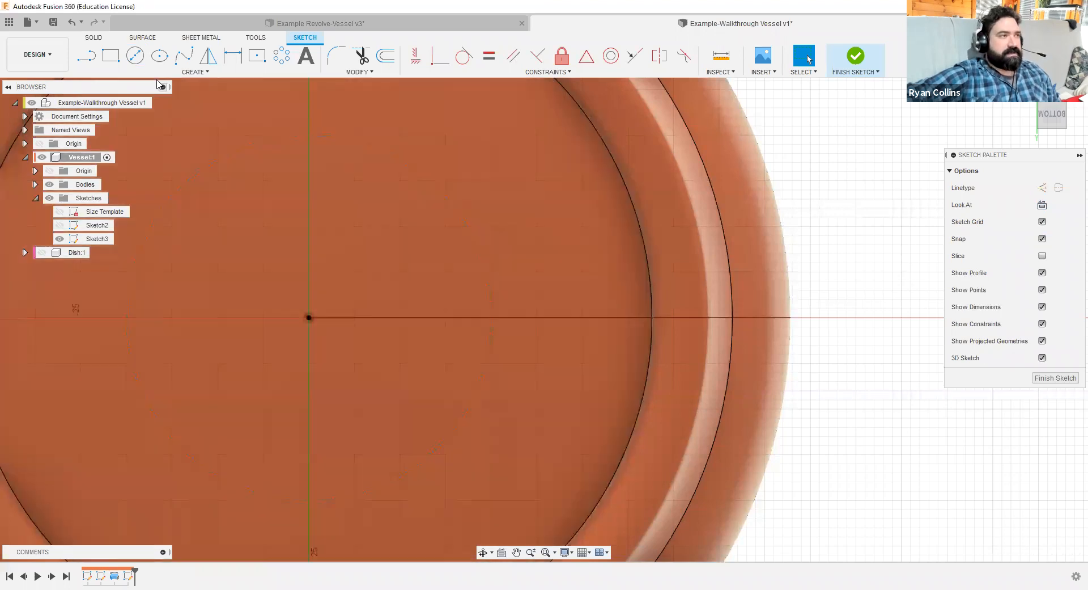
- Draw a 10 mm diameter circle centred where the construction circle crosses the horizontal axis
click(136, 56)
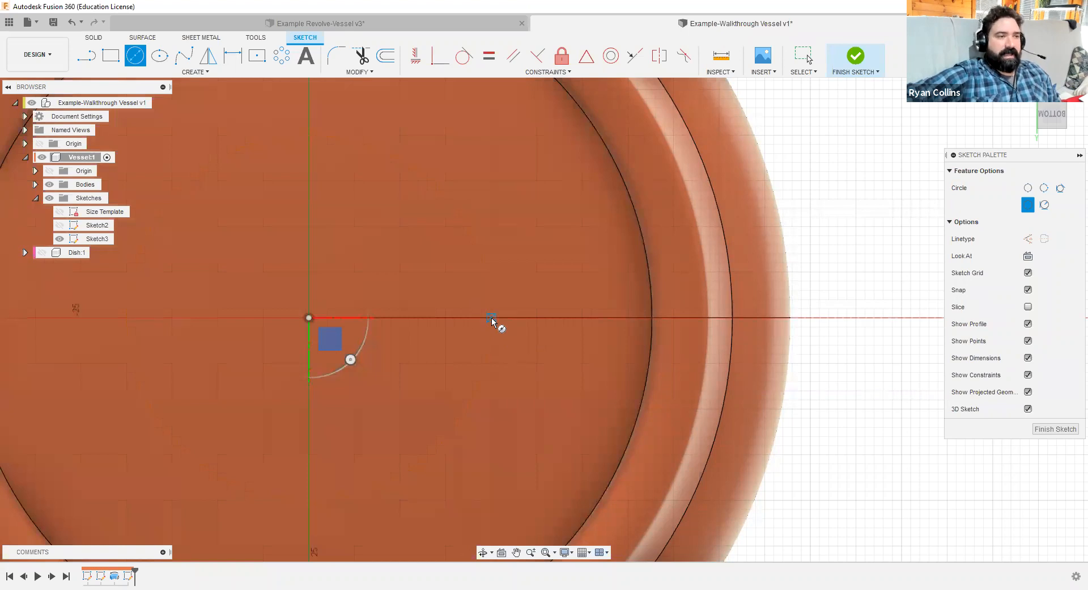
click(492, 319)
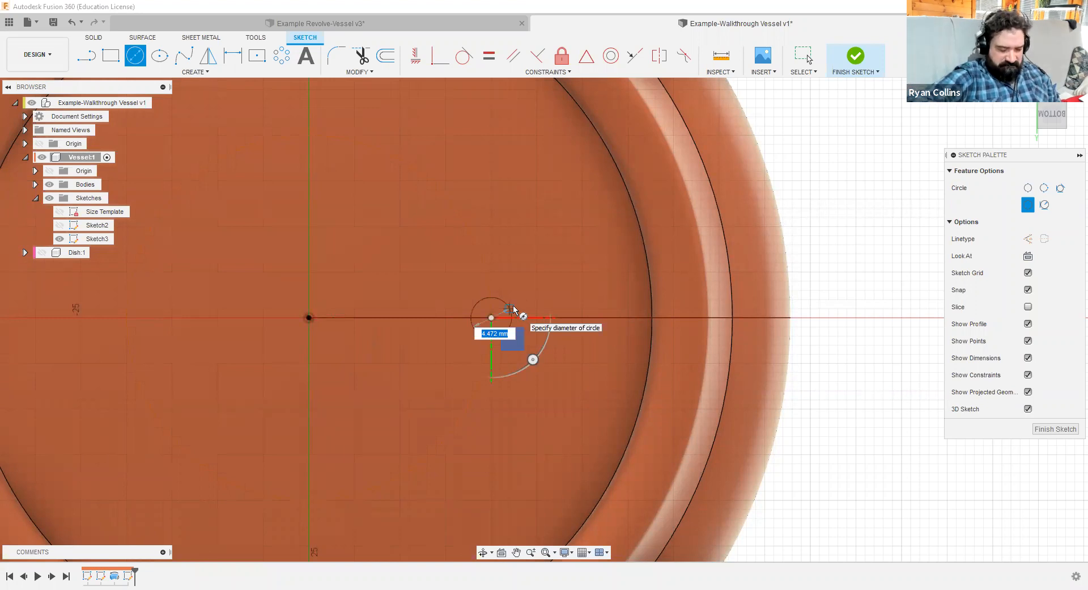
text(10)
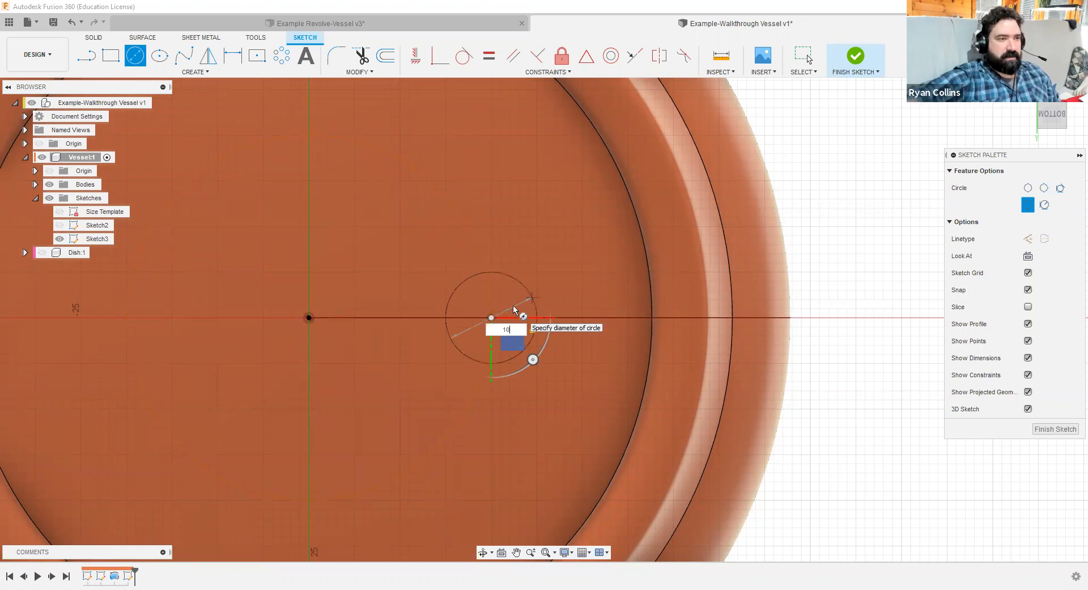
key(Return)
key(Escape)
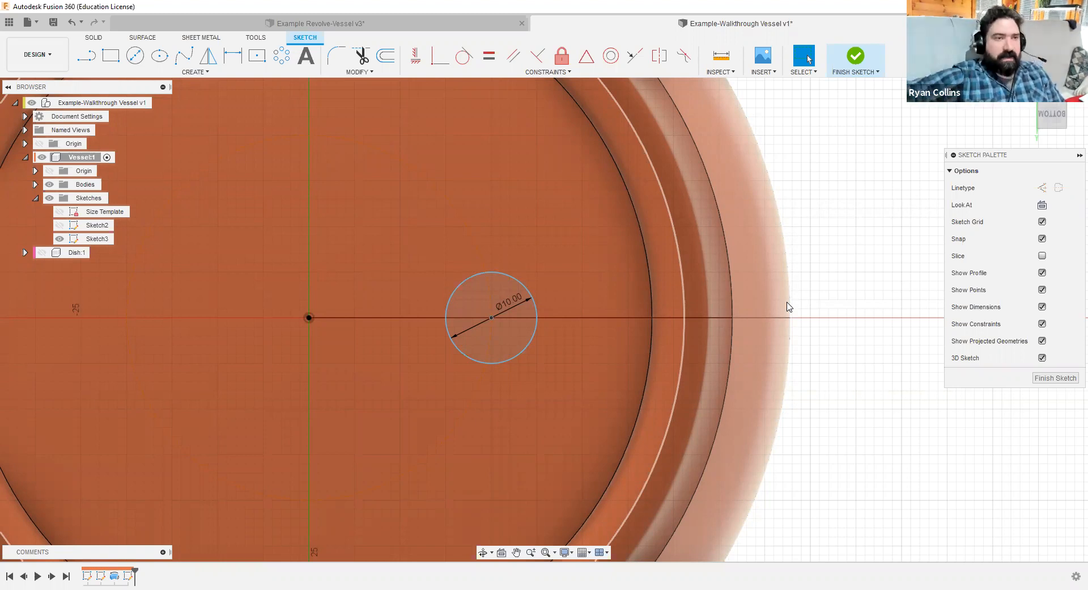
- Set up a circular pattern of the 10 mm circle with the sketch origin as its center point
scroll(800, 271, down, 3)
scroll(843, 327, down, 1)
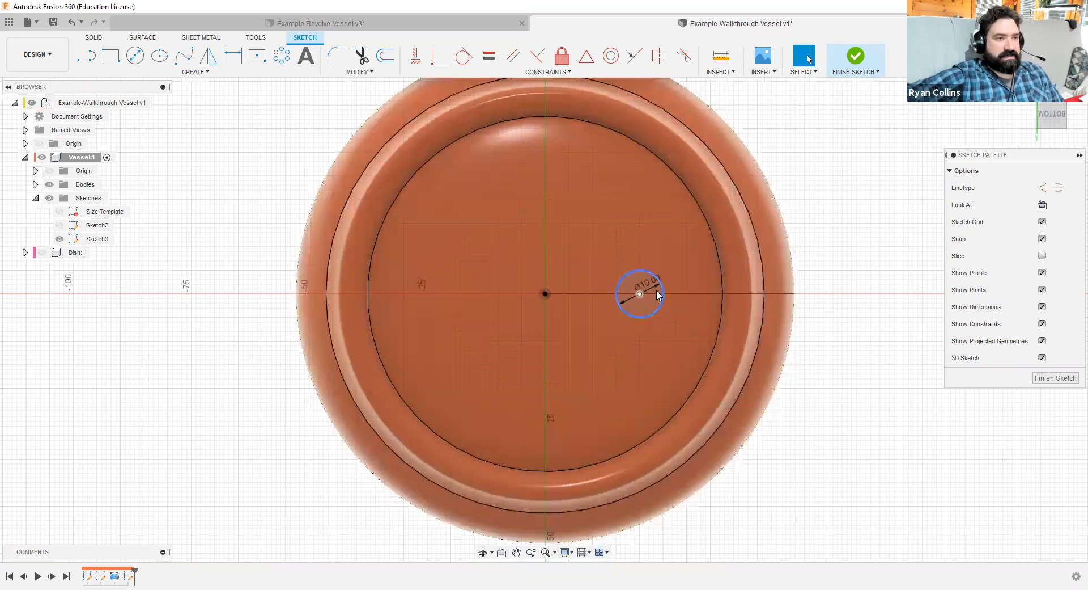
click(692, 333)
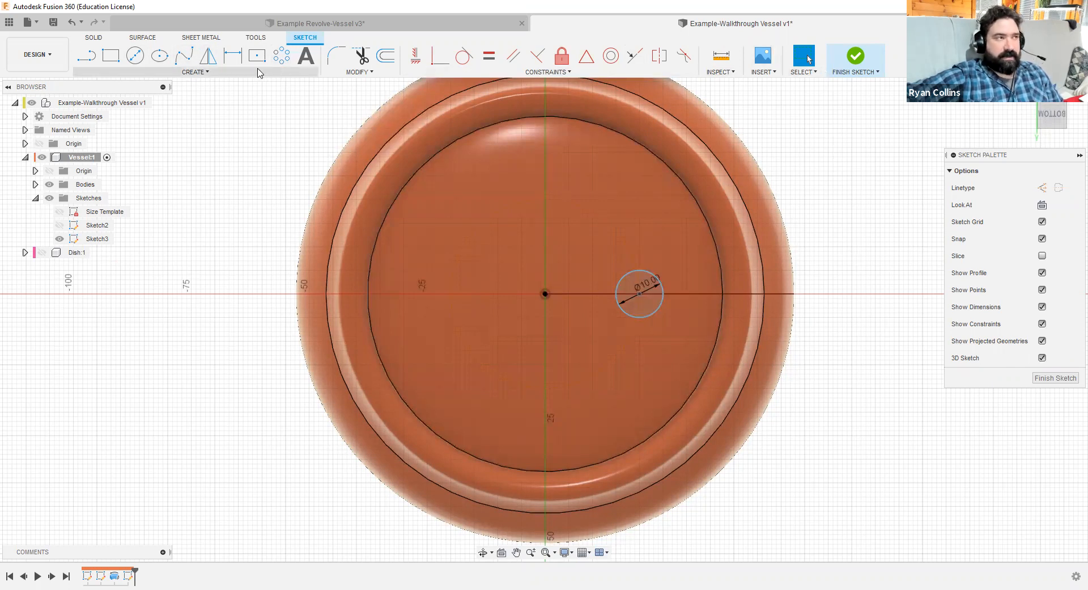
click(189, 71)
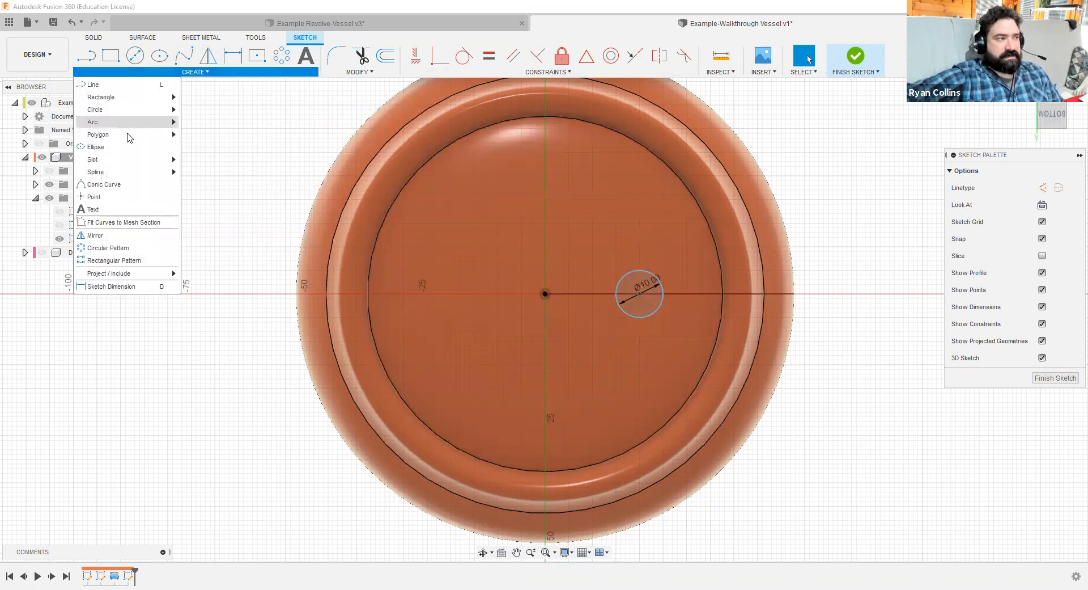
click(108, 248)
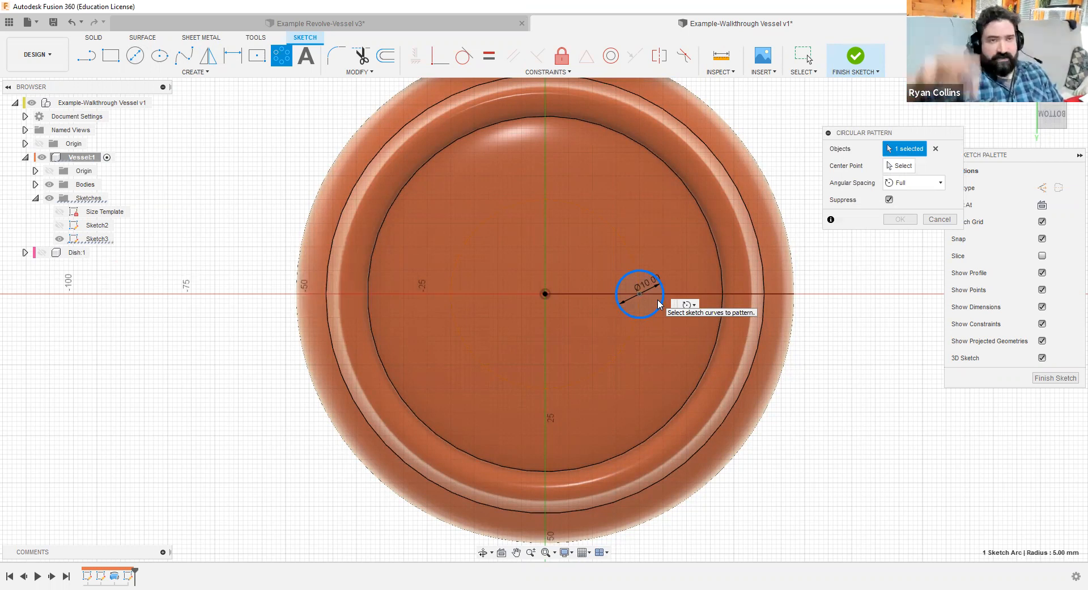
click(903, 168)
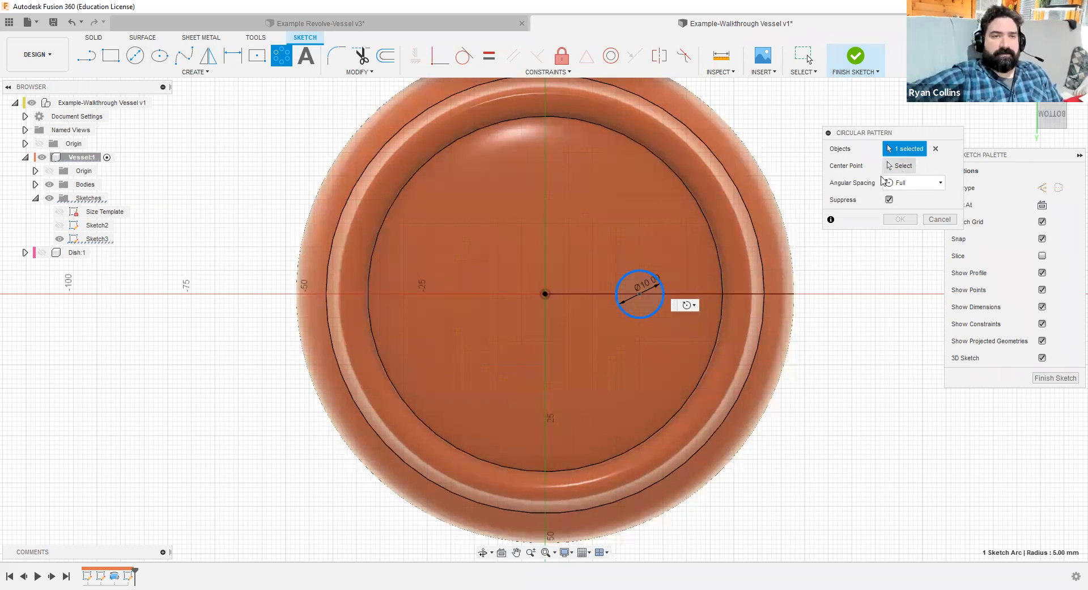
click(545, 294)
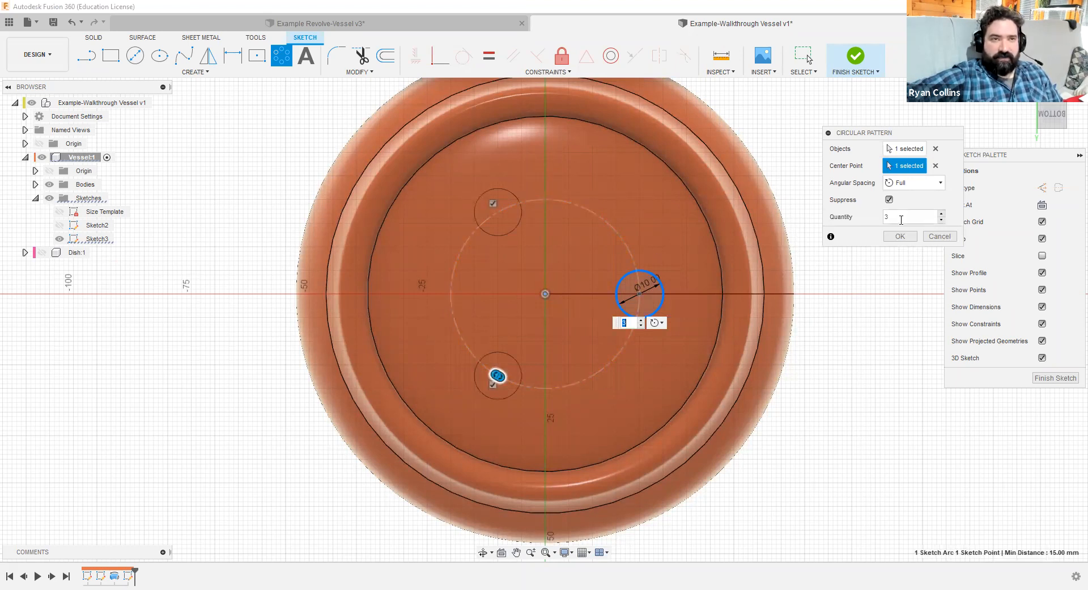
- Try angle spacing for the circular pattern with a total angle of 185 degrees and a quantity of 4
click(915, 185)
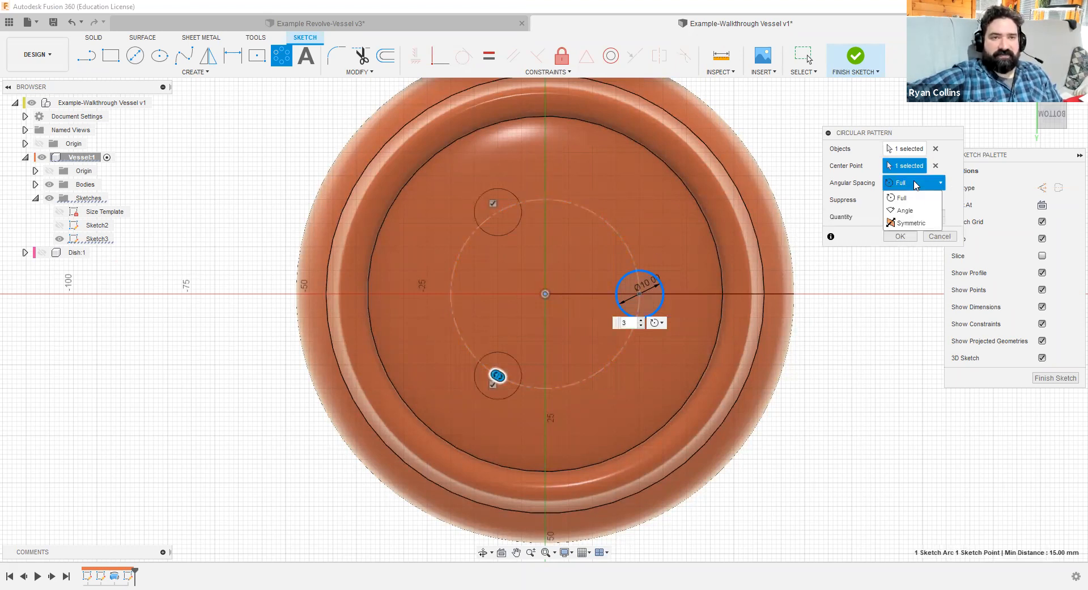
click(907, 211)
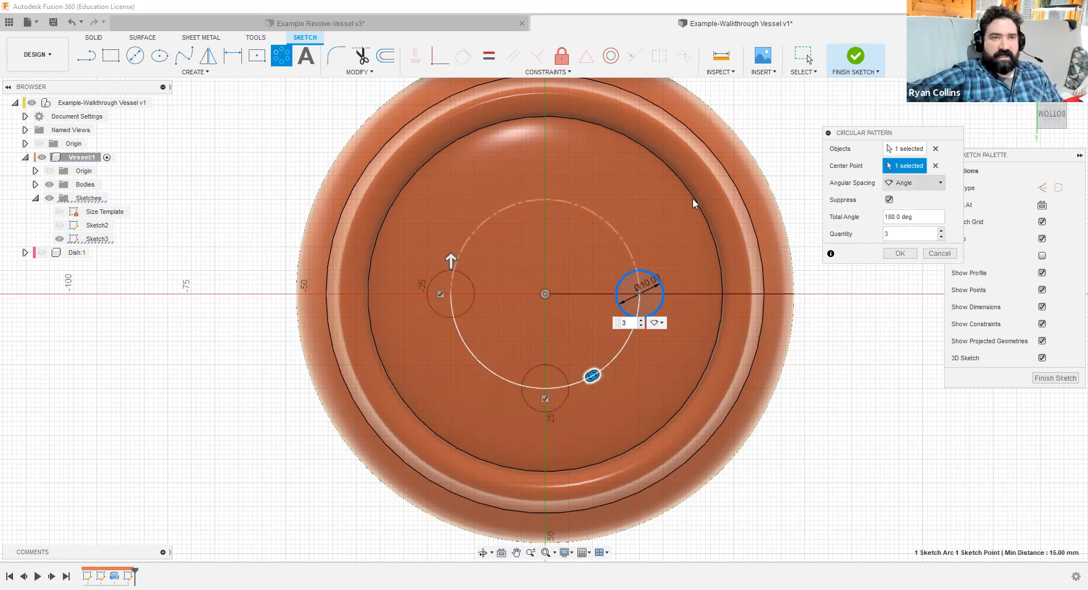
mouse_move(451, 261)
mouse_down()
mouse_move(462, 327)
mouse_move(448, 295)
mouse_move(515, 195)
mouse_move(449, 263)
mouse_move(444, 291)
mouse_move(454, 252)
mouse_up()
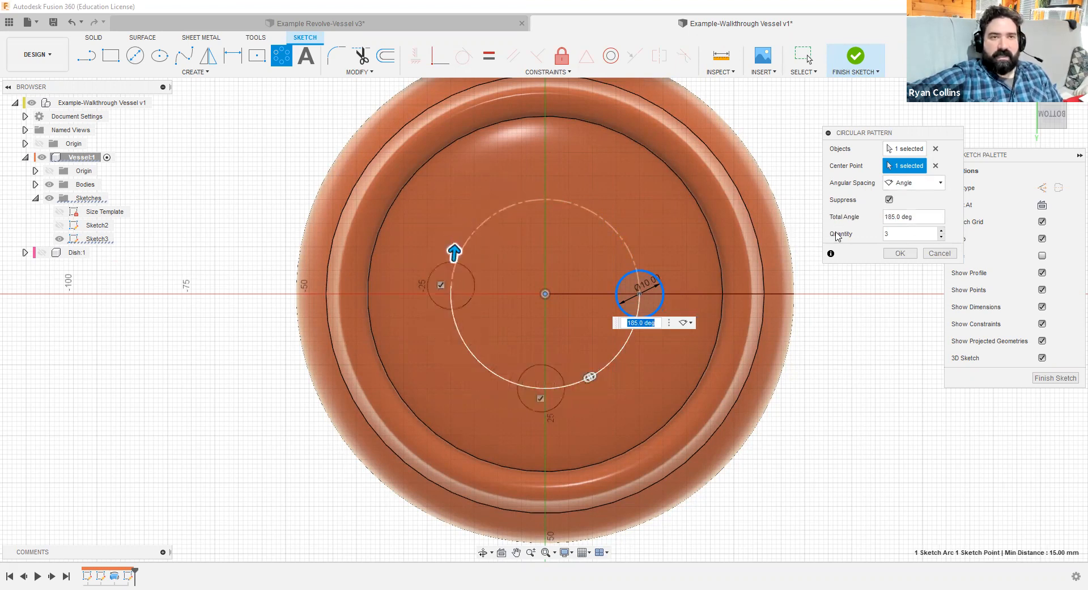
double_click(898, 235)
text(41)
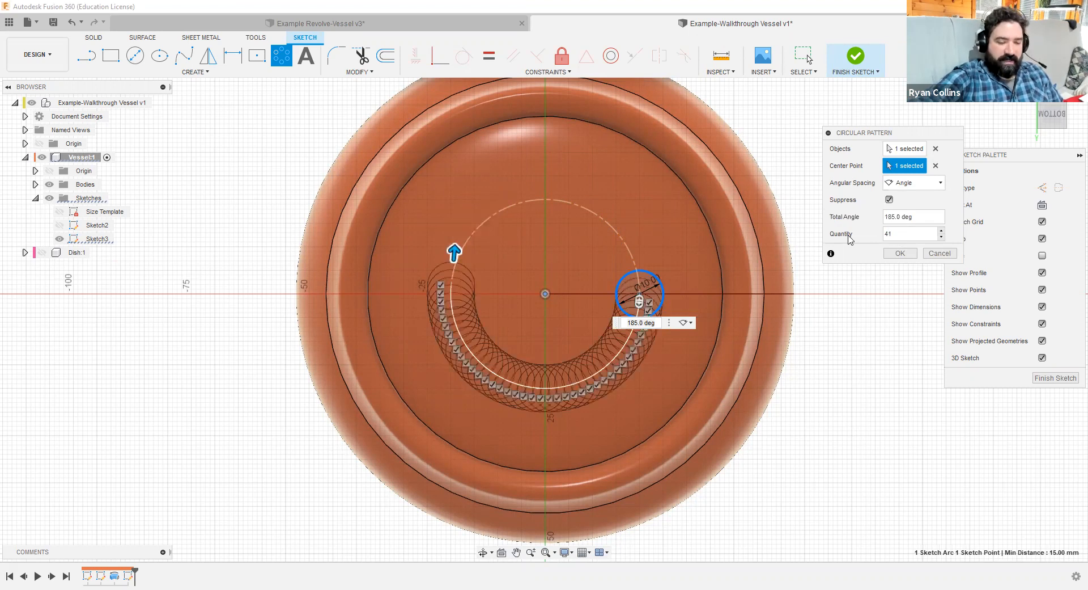
key(BackSpace)
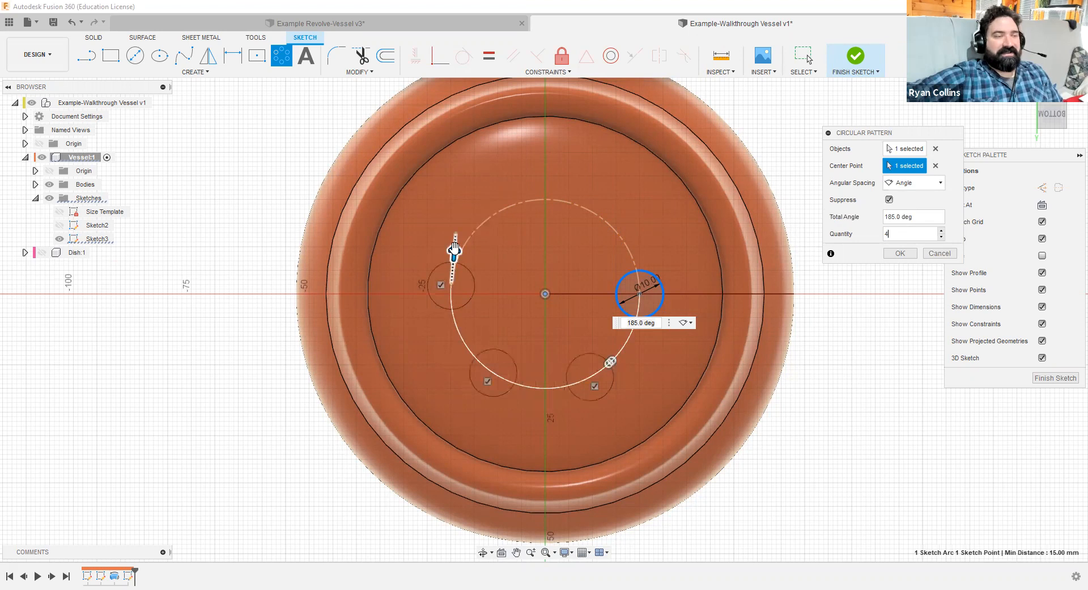
- Try total angles of 240 and 205 degrees for the pattern with one middle occurrence suppressed
drag(454, 249, 529, 200)
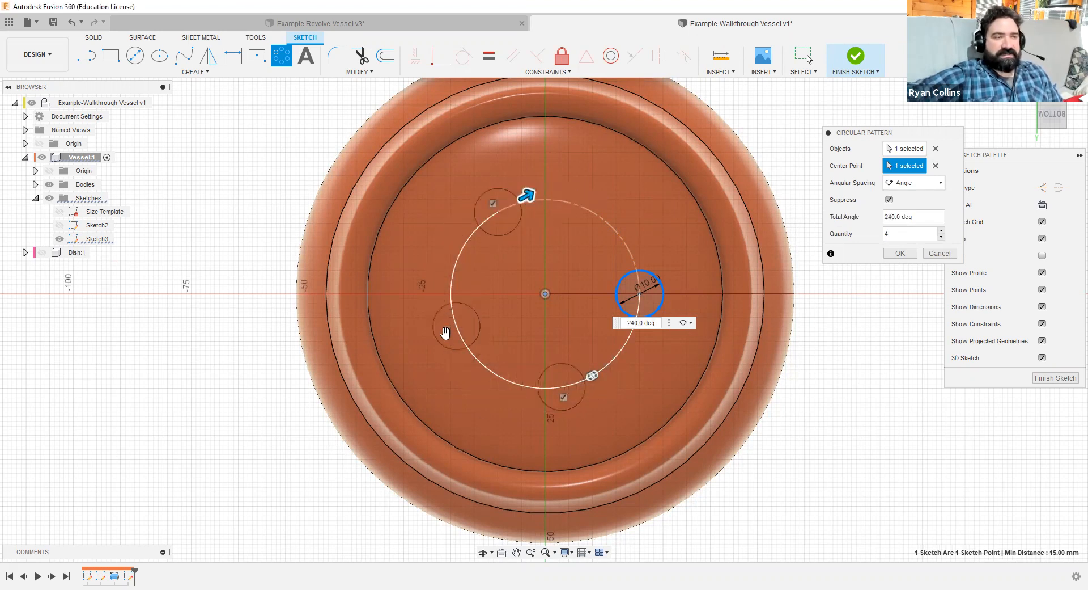
click(445, 329)
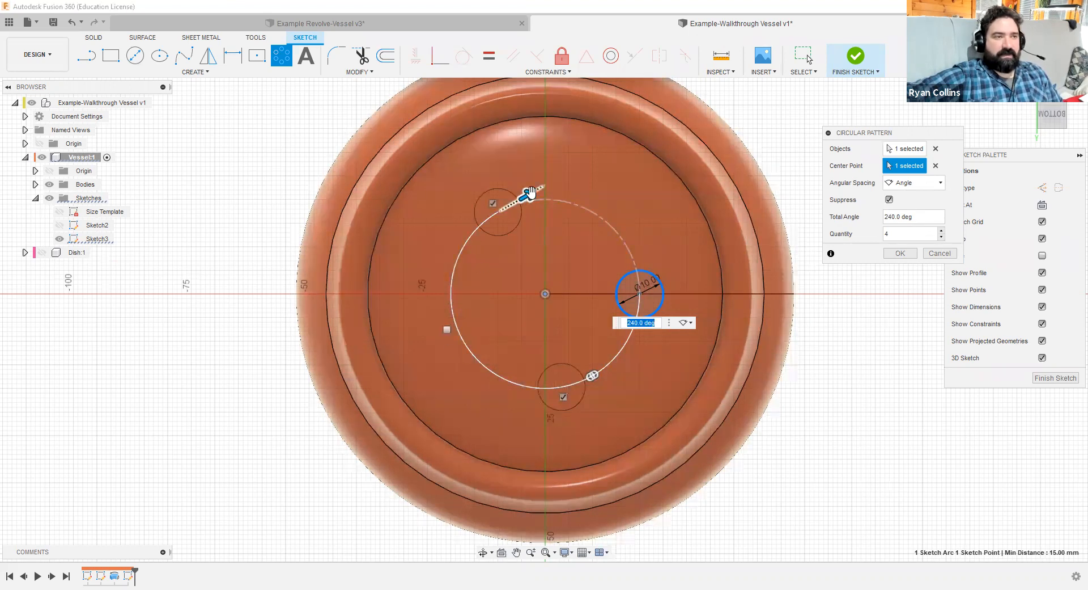
drag(526, 196, 489, 228)
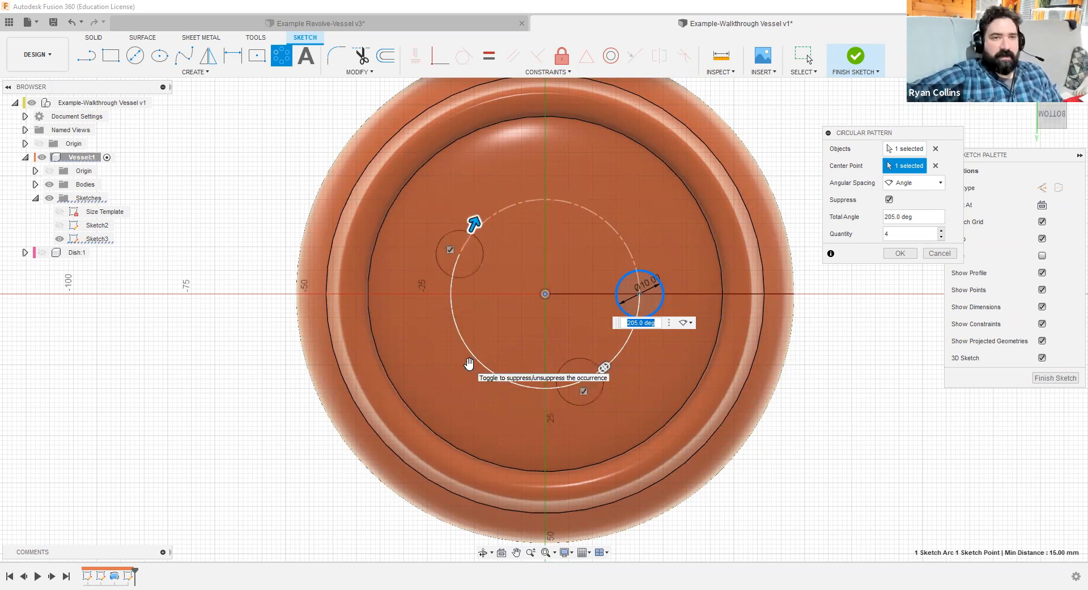
- Complete the circular pattern with full angular spacing, the suppressed occurrence restored, and a quantity of 5
click(910, 183)
click(901, 196)
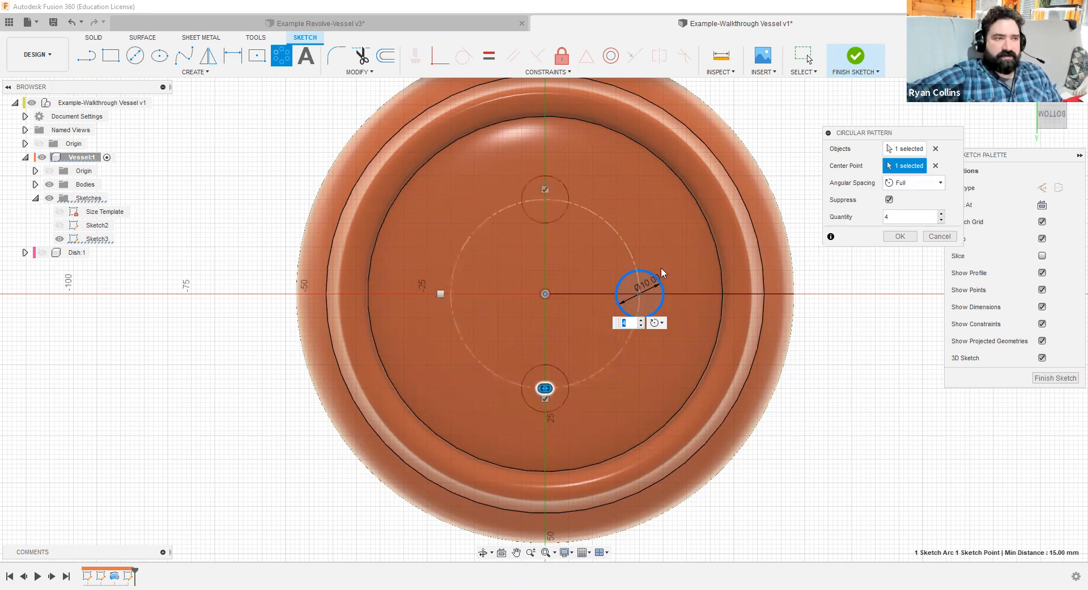
click(441, 293)
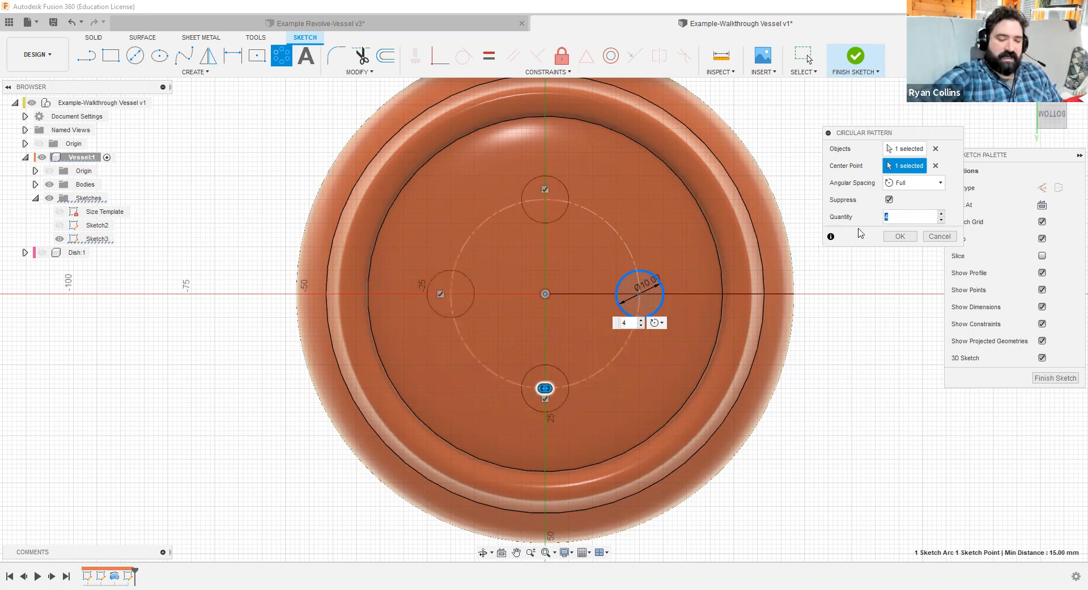
text(5)
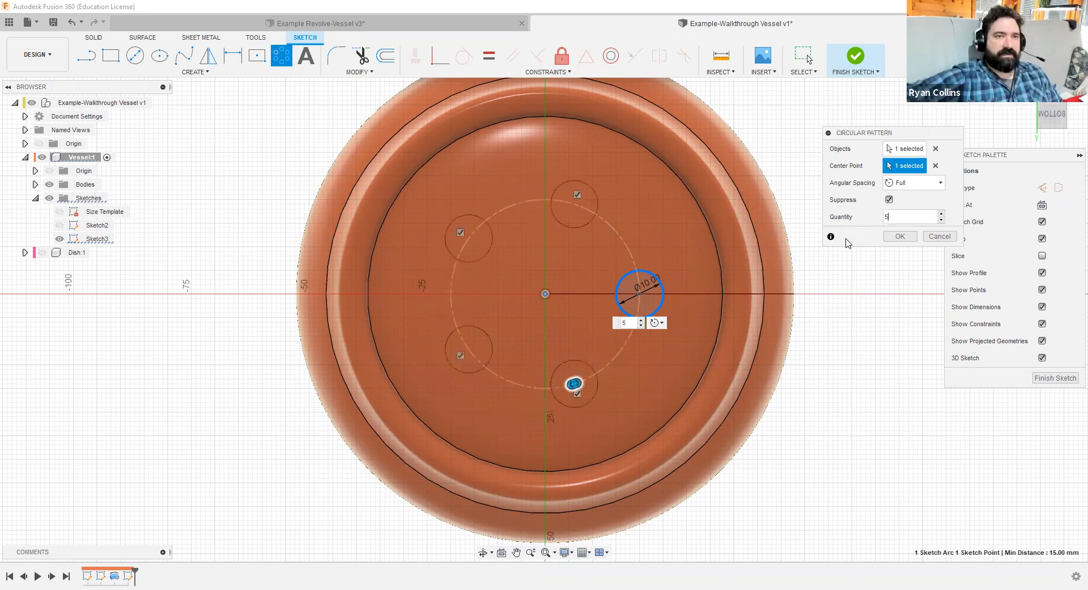
key(Return)
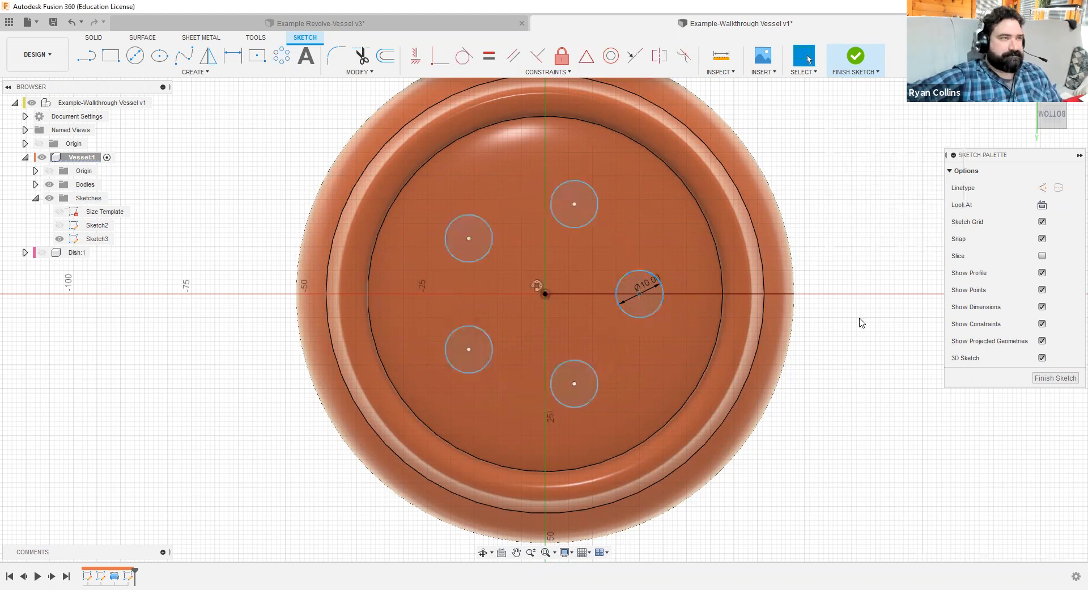
- Finish the sketch and extrude all five circles 38 mm as a cut through the vessel's floor
click(857, 59)
shift+middle_drag(857, 304, 652, 407)
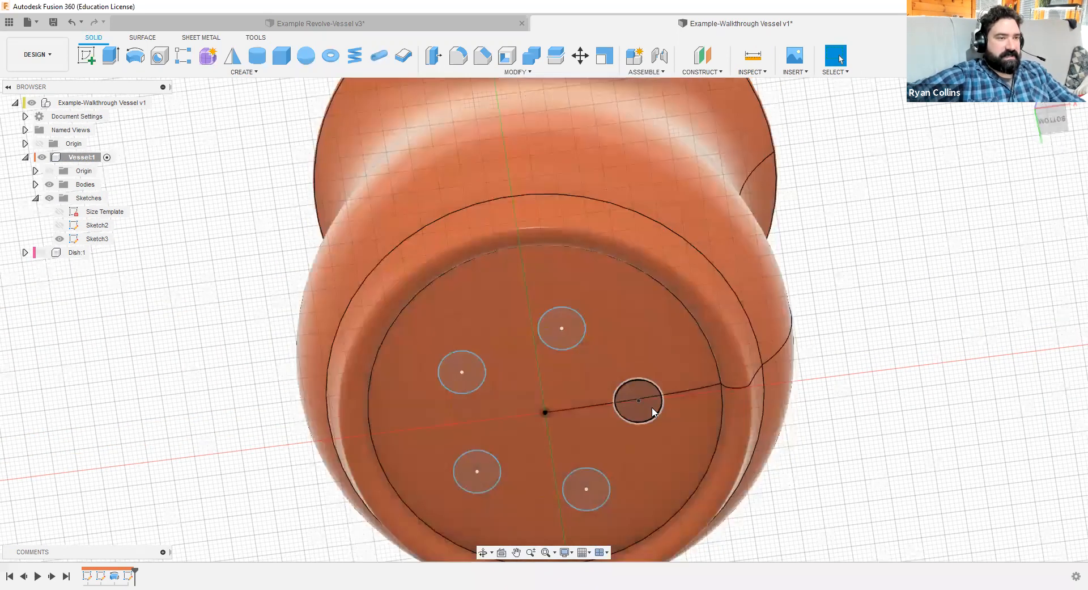
click(110, 57)
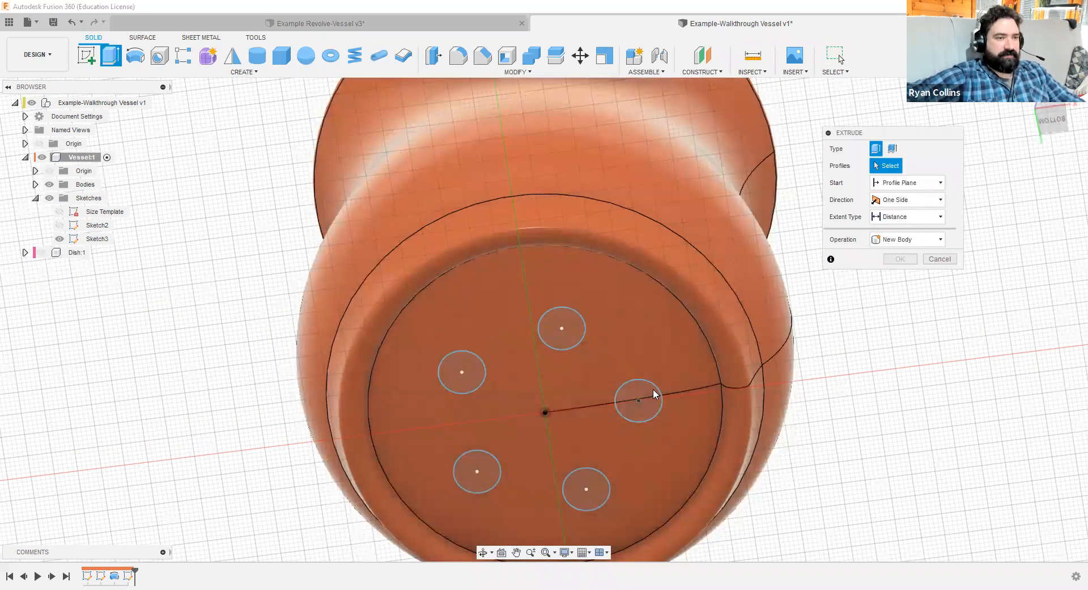
click(569, 334)
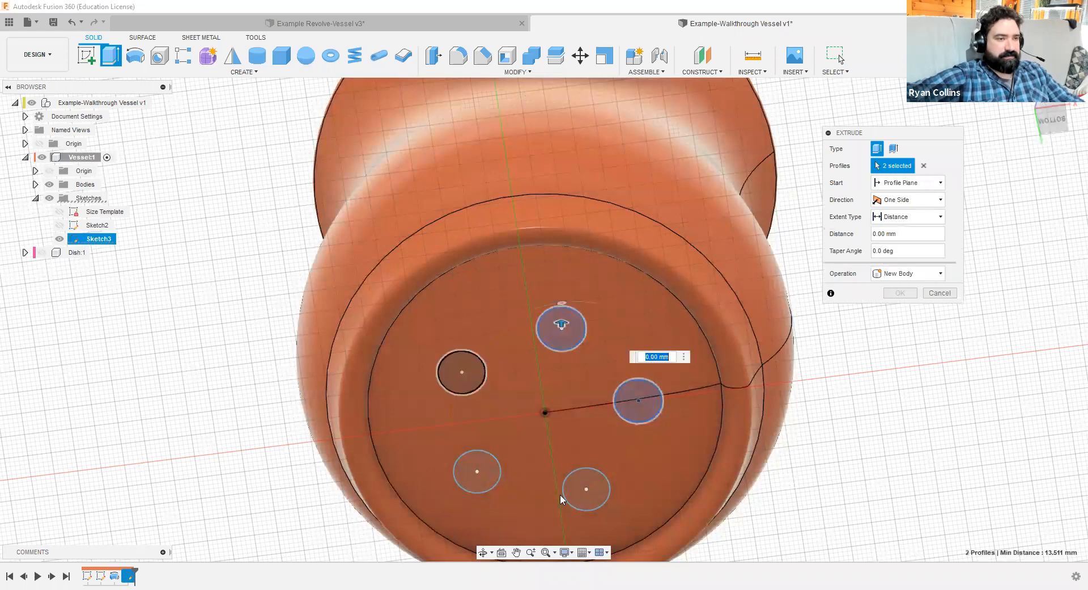
click(462, 372)
click(477, 472)
click(599, 482)
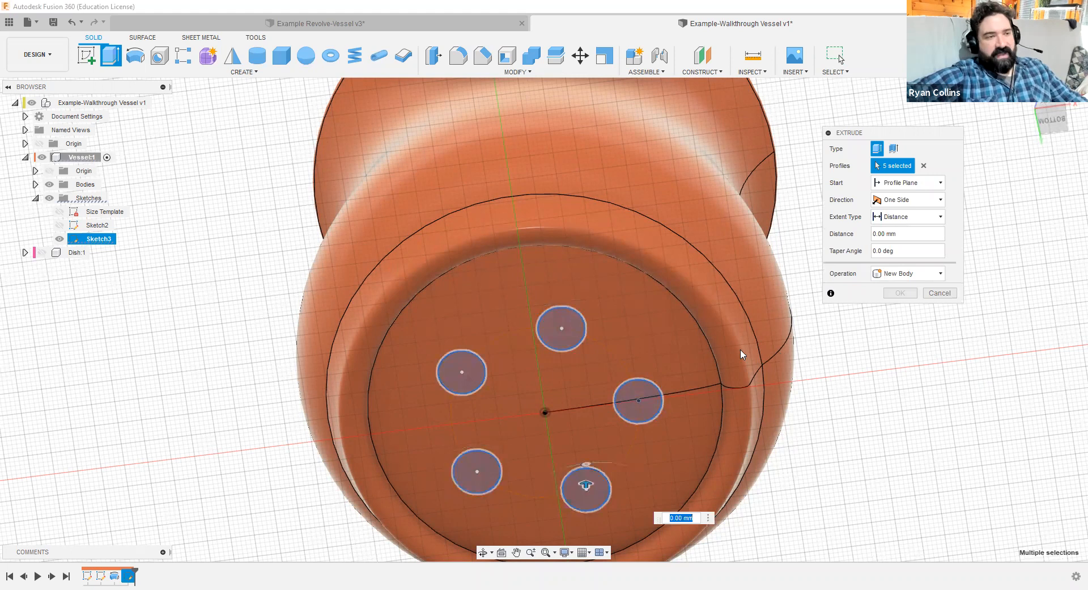
drag(587, 483, 596, 409)
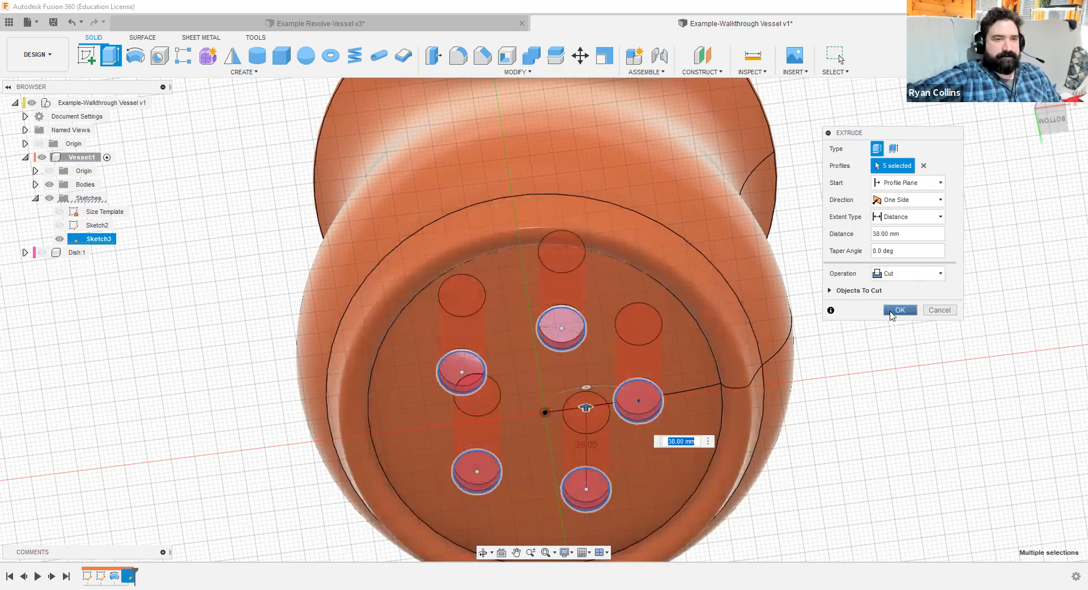
click(900, 310)
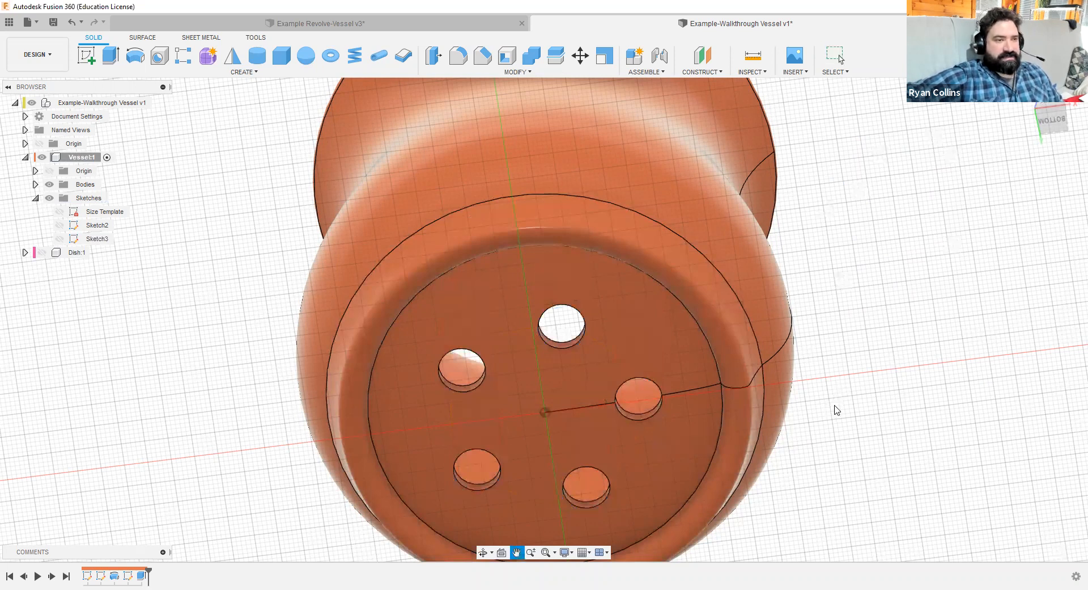
- Try picking the edges of the holes individually for a fillet, and clear that edge selection
middle_drag(834, 429, 834, 410)
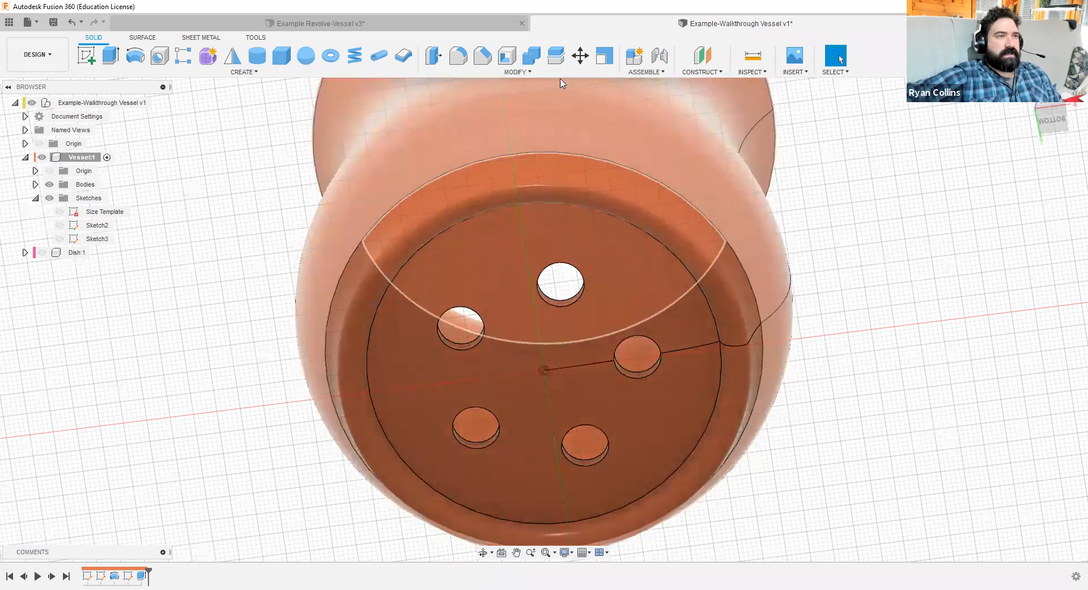
click(459, 56)
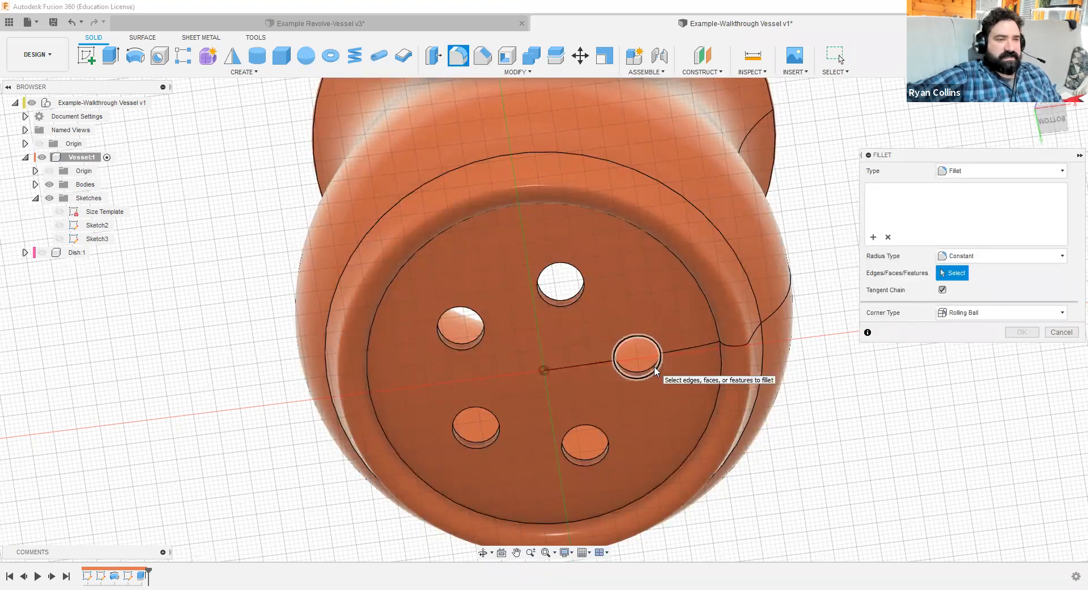
click(606, 450)
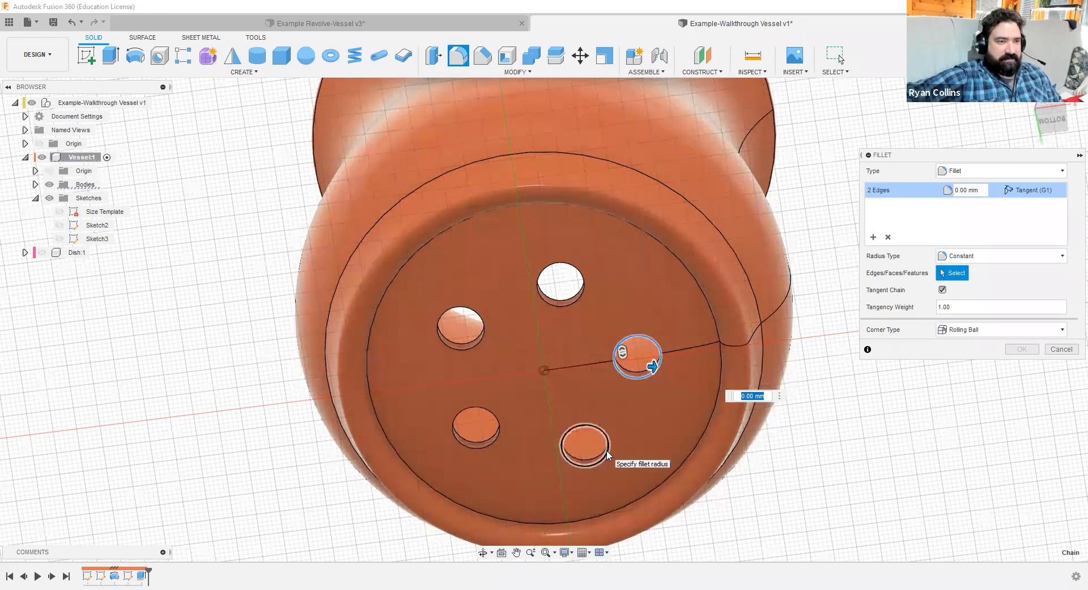
scroll(658, 369, up, 5)
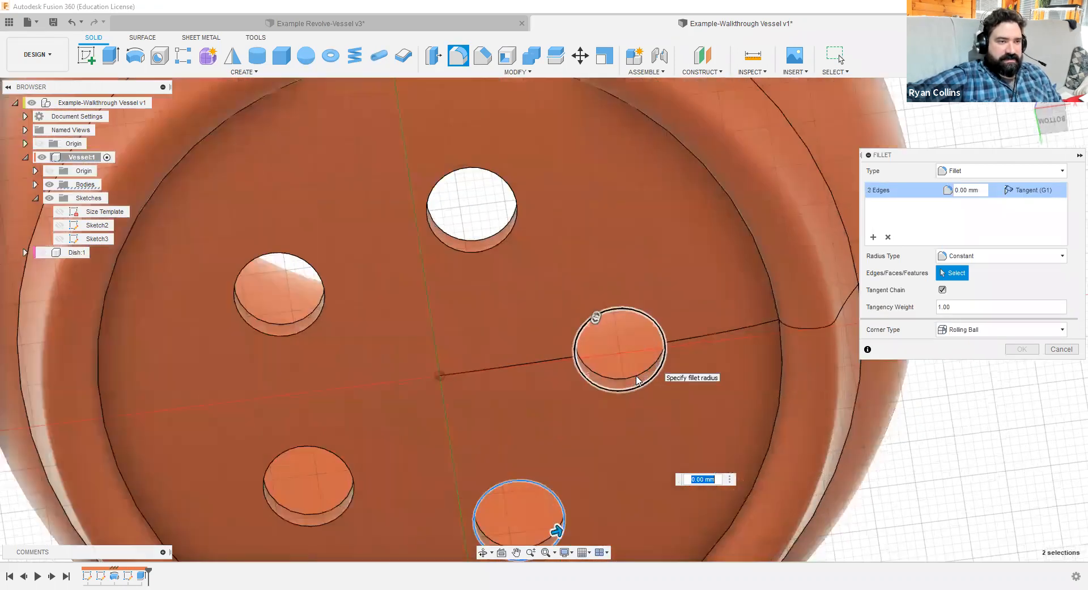
click(632, 366)
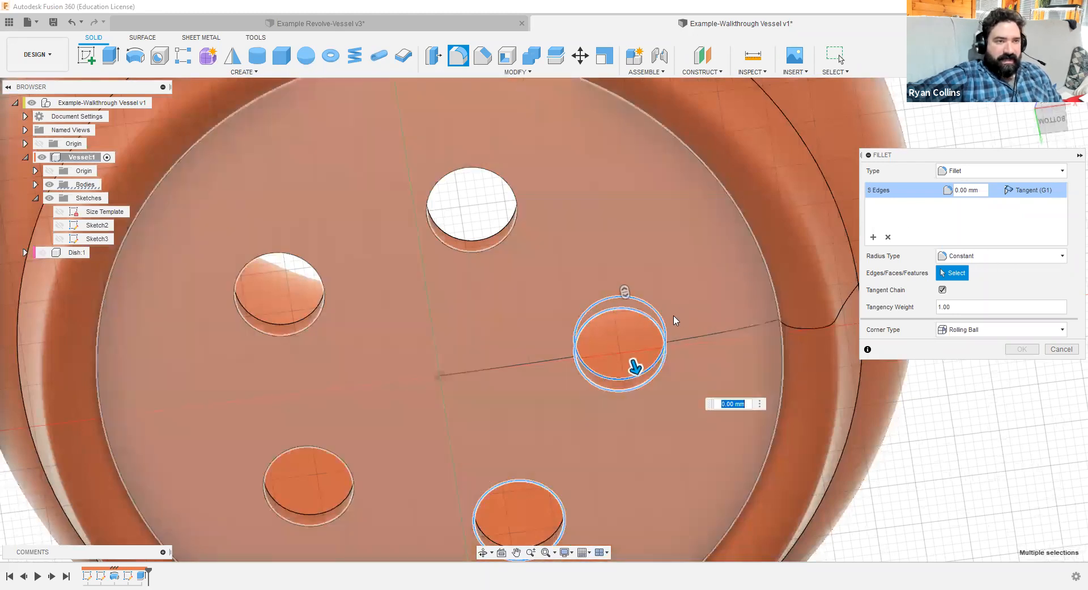
scroll(799, 403, down, 3)
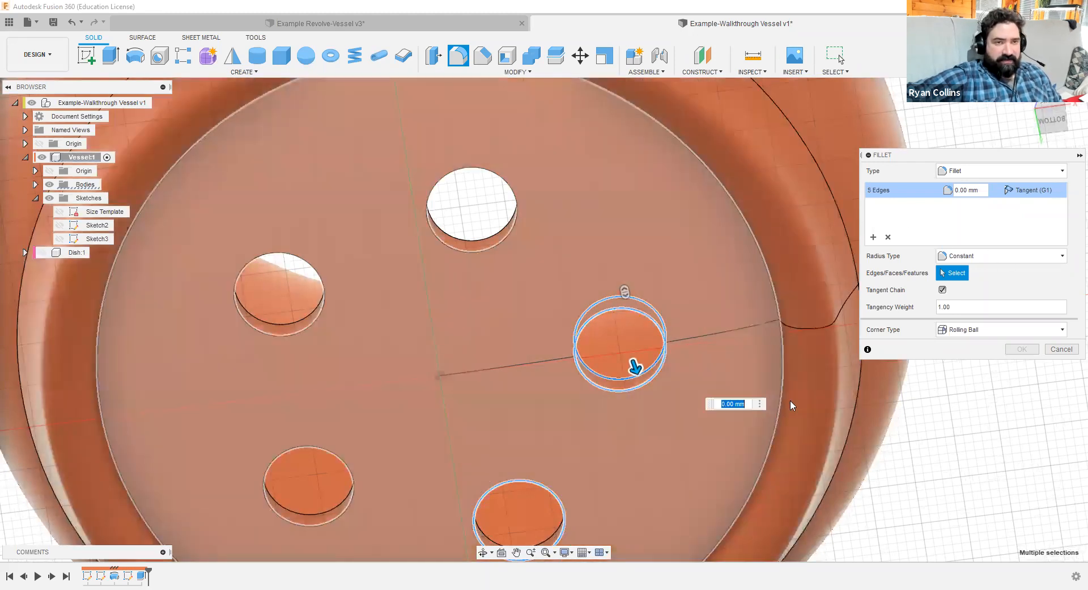
scroll(910, 383, down, 2)
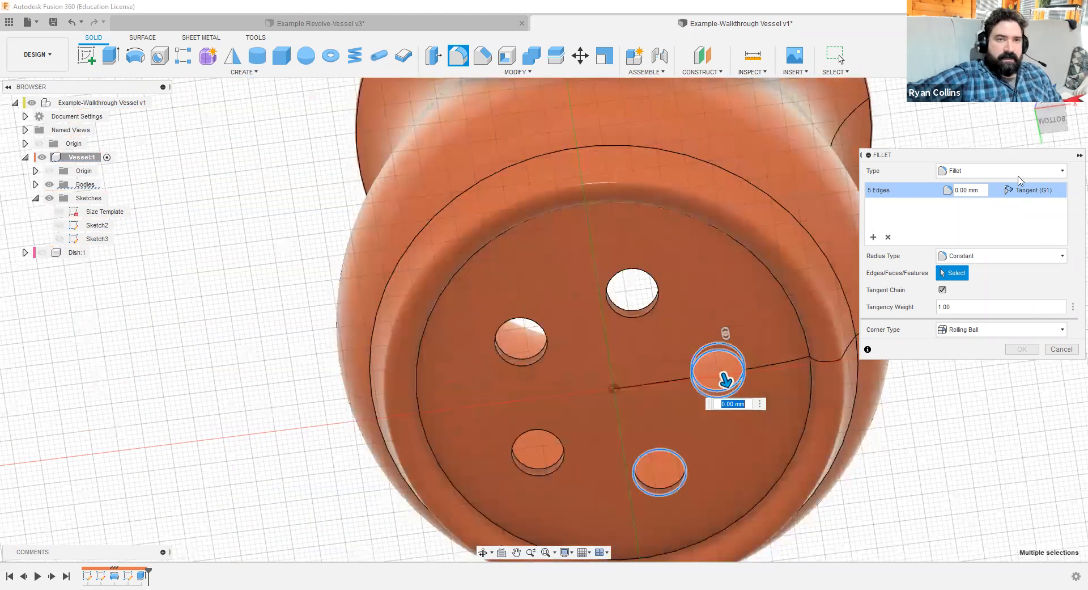
click(888, 238)
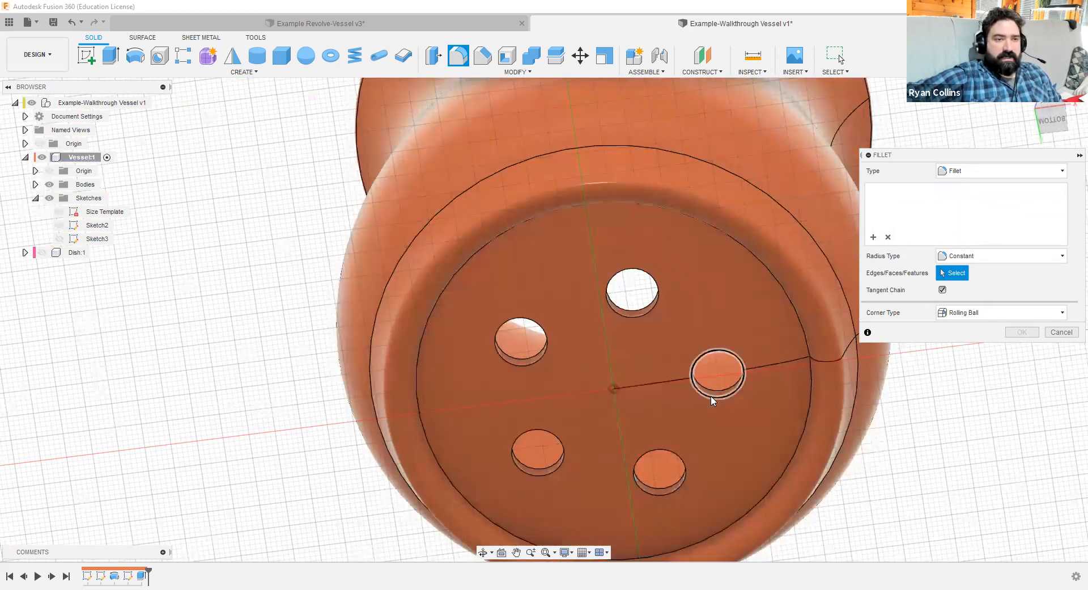
- Fillet the inner wall faces of all five holes in the vessel's floor with a constant 0.5 mm radius
scroll(714, 394, up, 5)
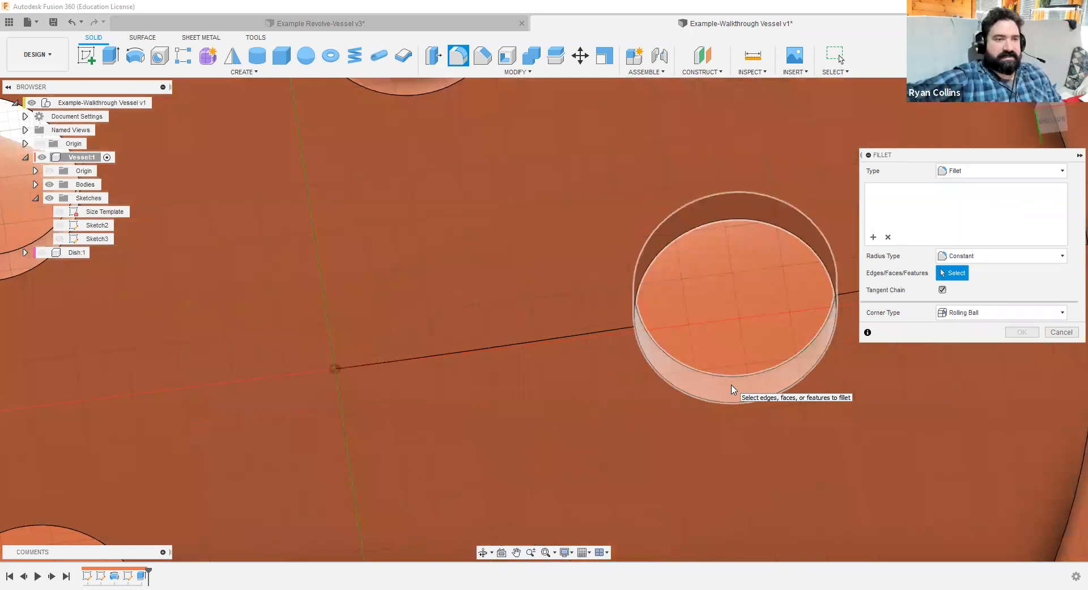
click(732, 390)
middle_drag(428, 222, 459, 405)
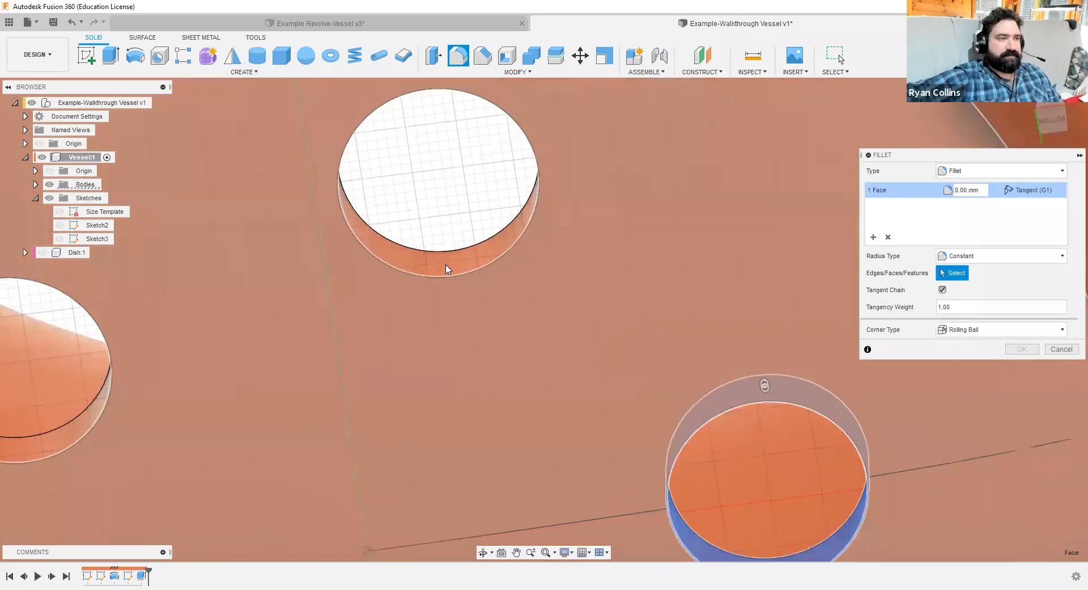
click(446, 266)
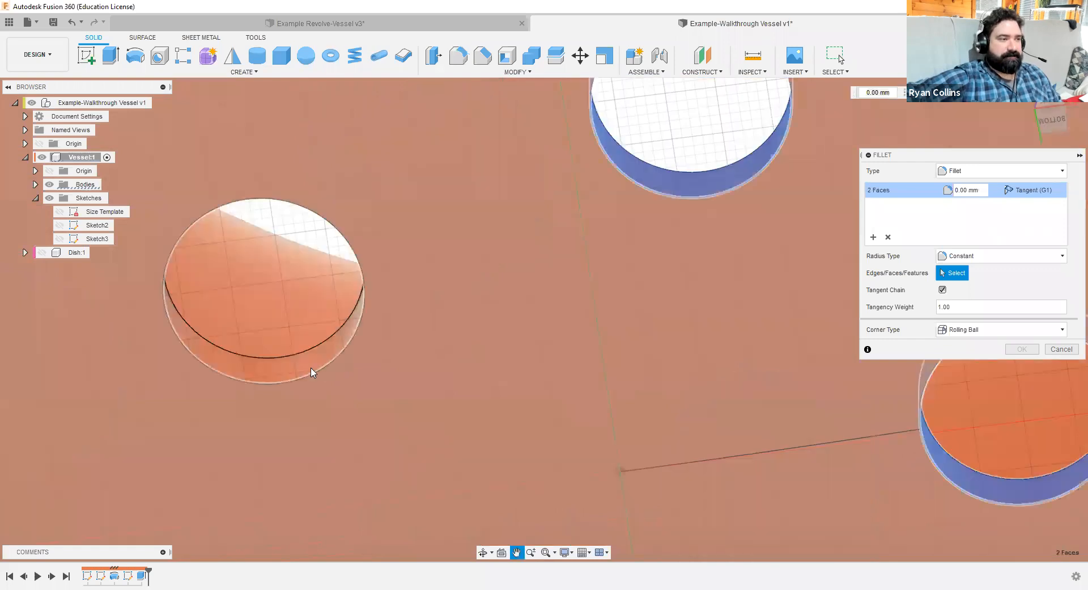
click(324, 370)
middle_drag(470, 510, 604, 280)
scroll(605, 280, down, 3)
click(517, 465)
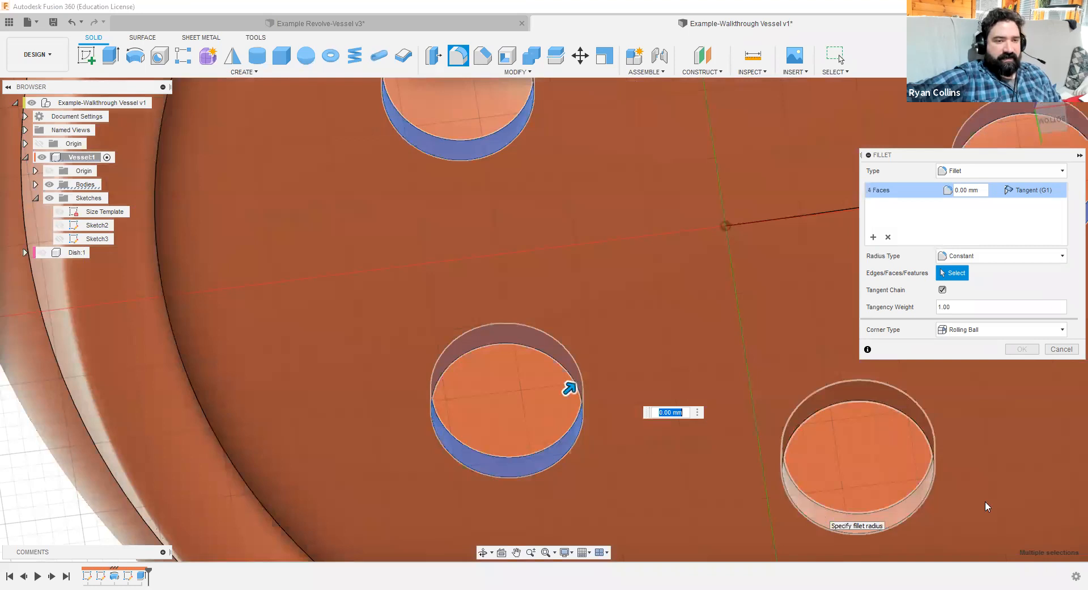
click(909, 453)
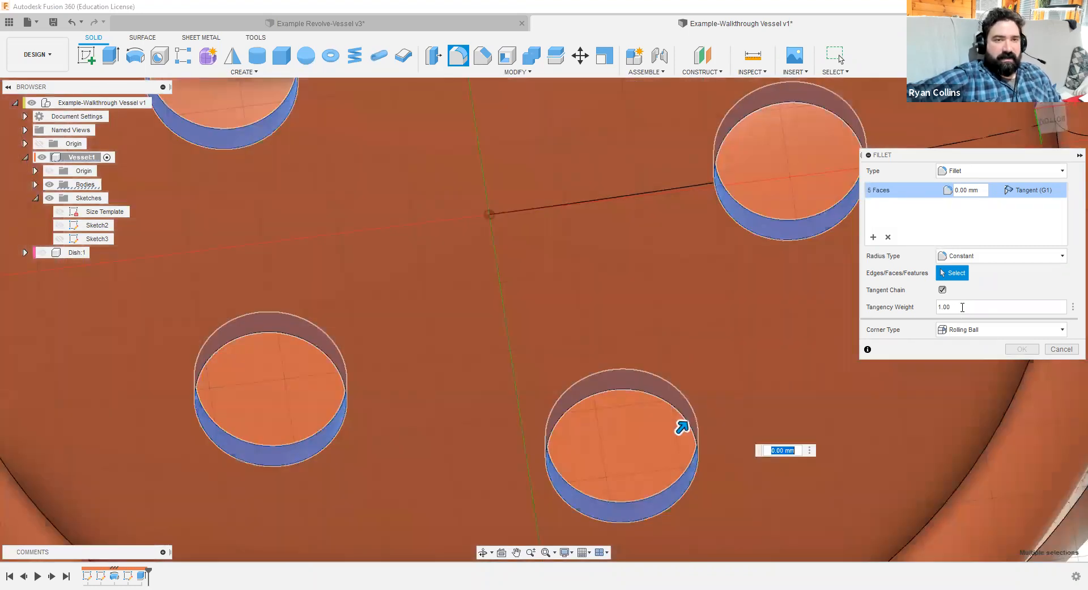
click(968, 190)
drag(970, 189, 945, 195)
text(5)
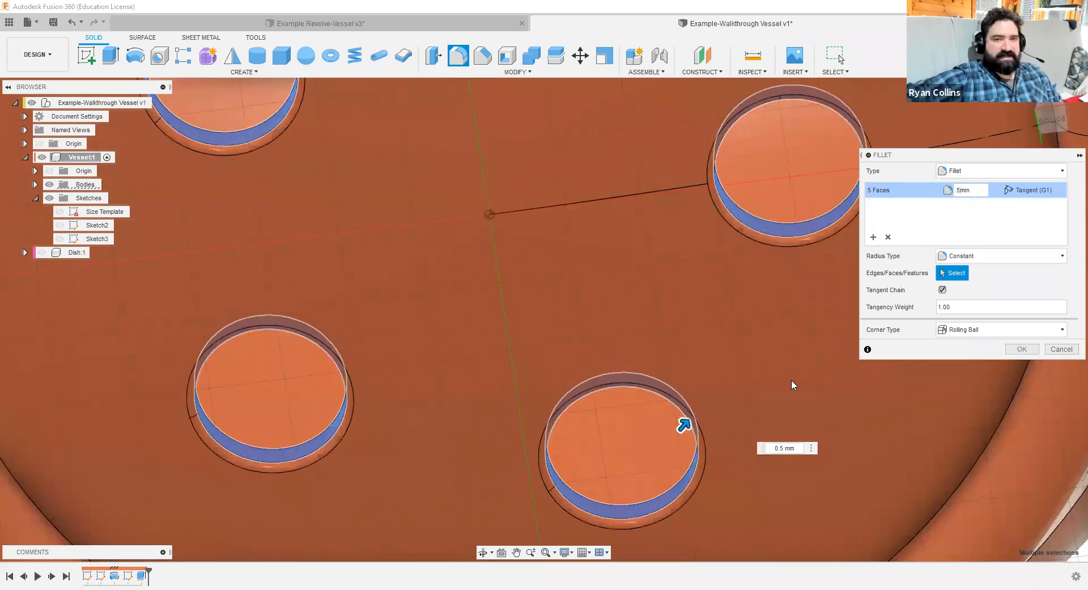
click(1020, 350)
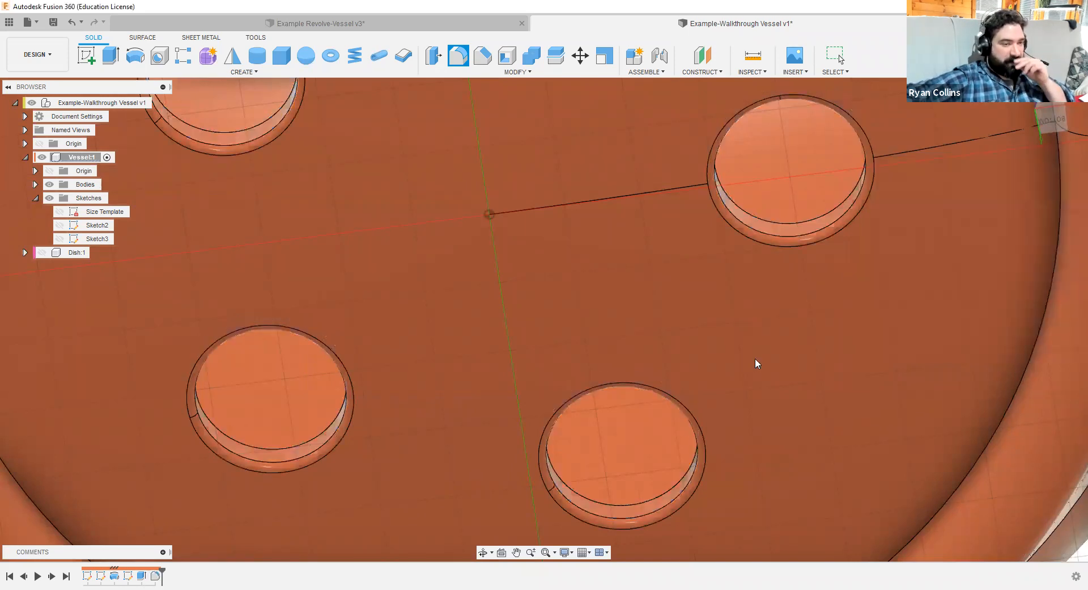
scroll(919, 344, down, 5)
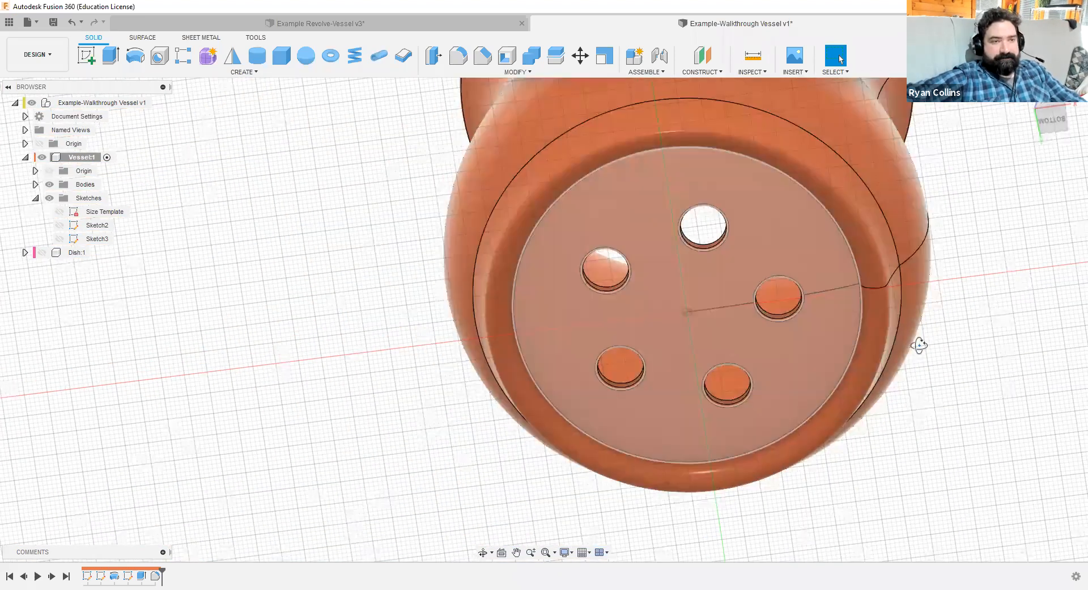
shift+middle_drag(919, 344, 922, 351)
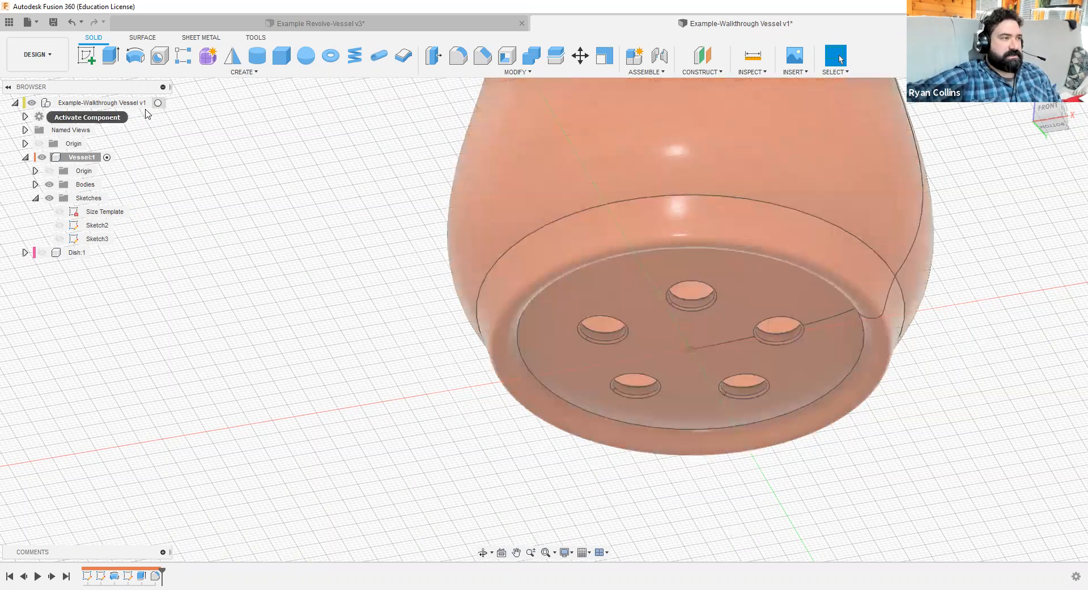
- Show the dish with the top-level assembly active and inspect how the vessel's foot sits in it
click(45, 254)
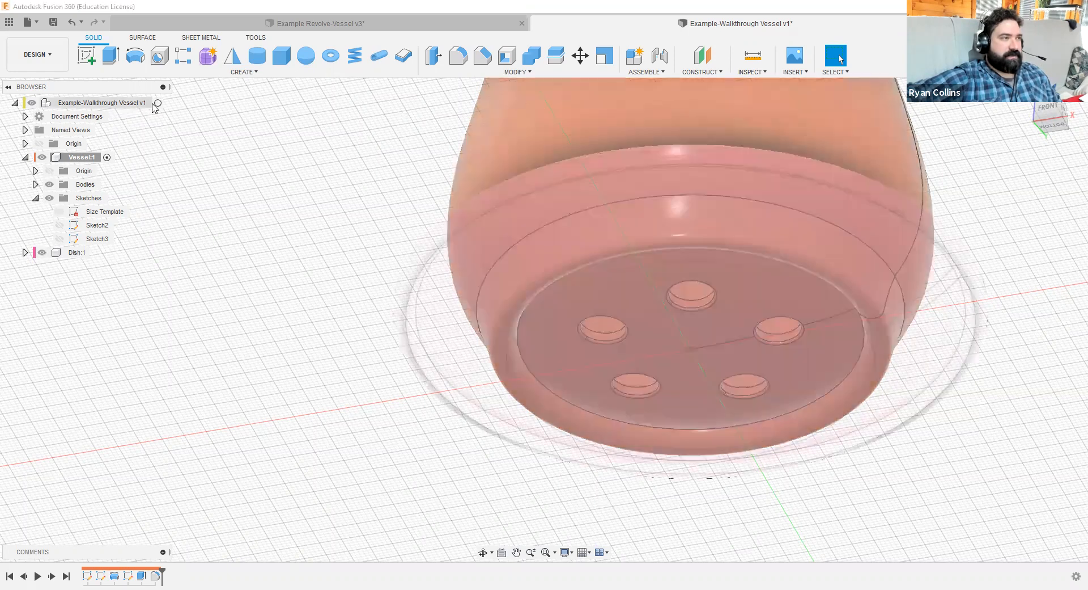
click(162, 103)
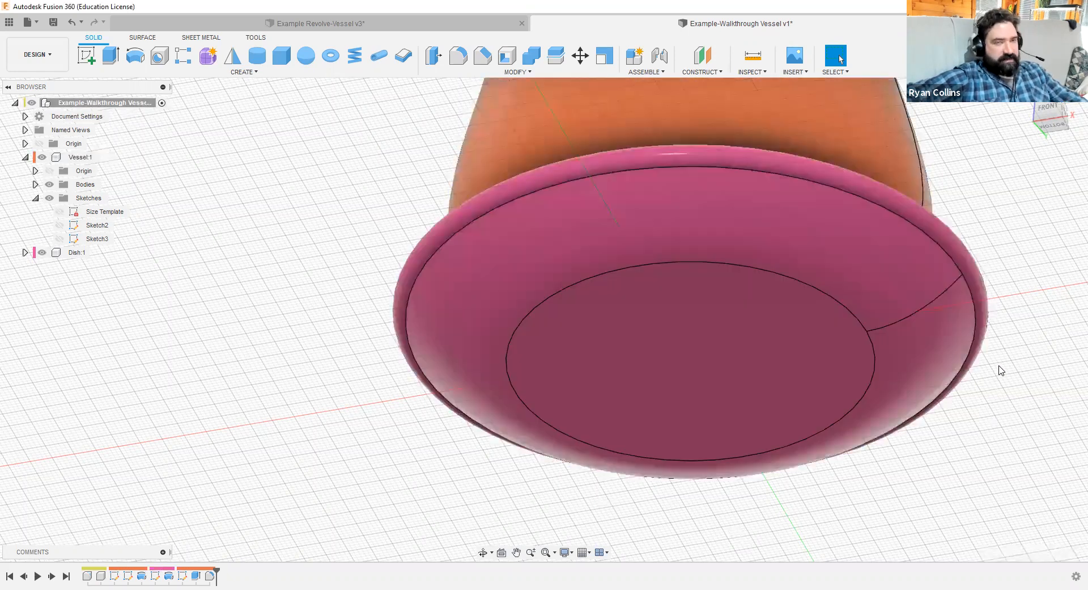
shift+middle_drag(999, 372, 877, 429)
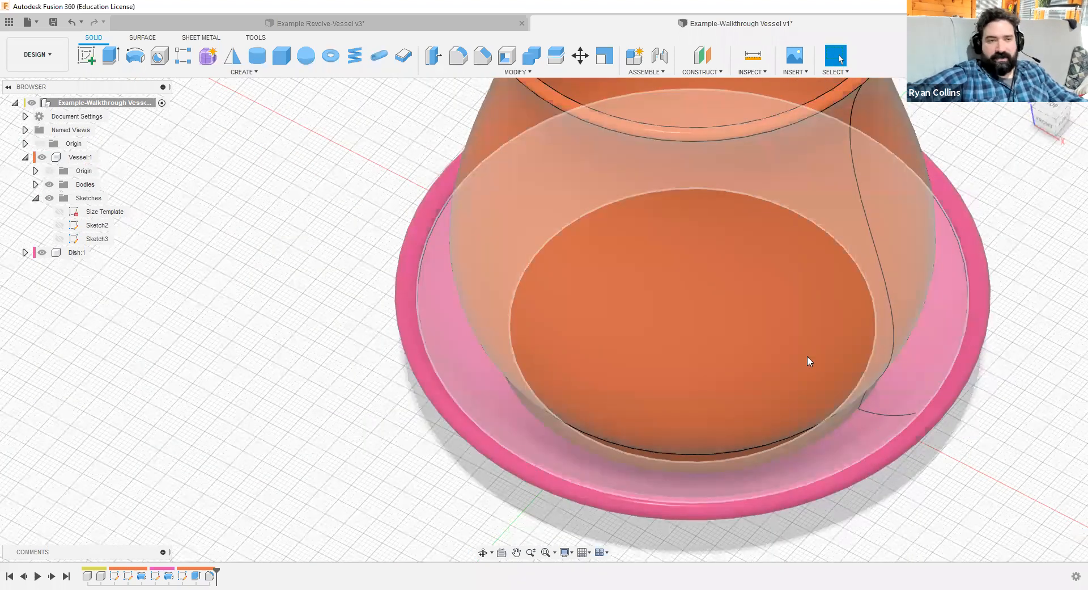
shift+middle_drag(886, 399, 920, 413)
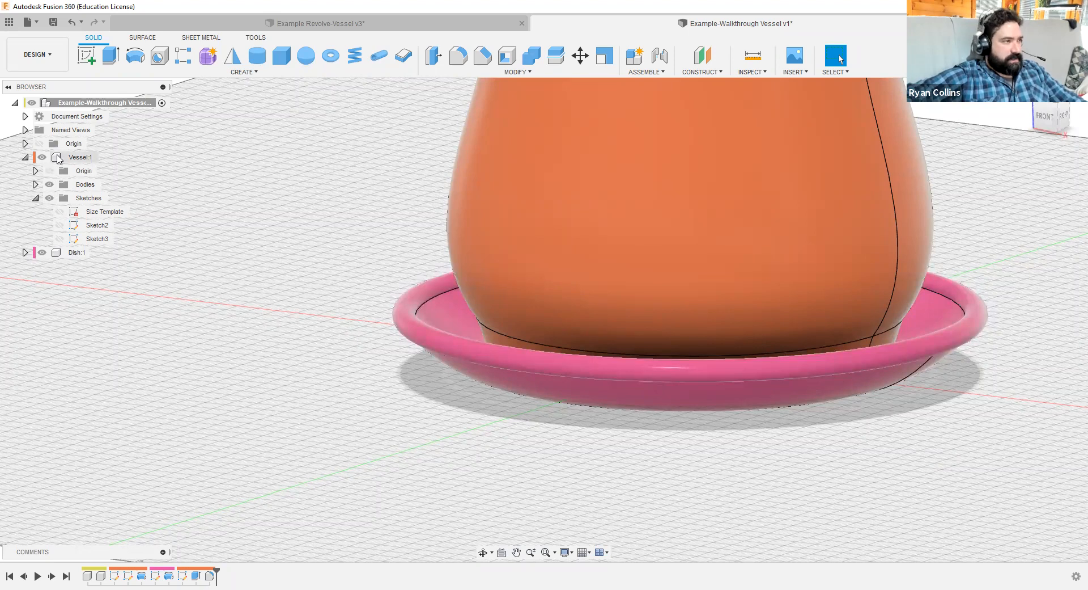
- Make the Vessel component active again and hide the dish
click(106, 157)
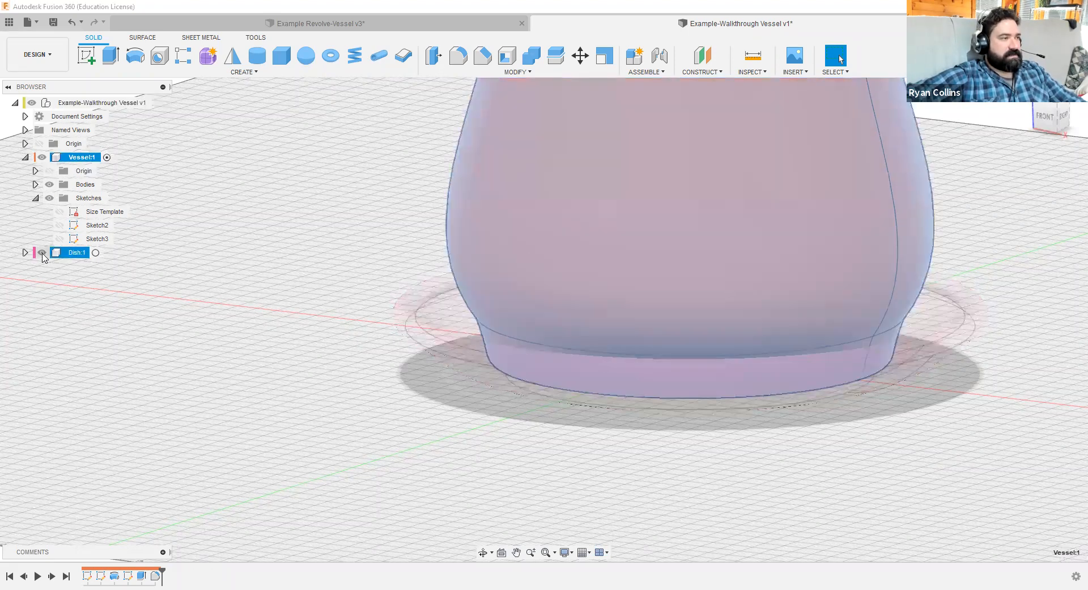
click(42, 252)
click(845, 462)
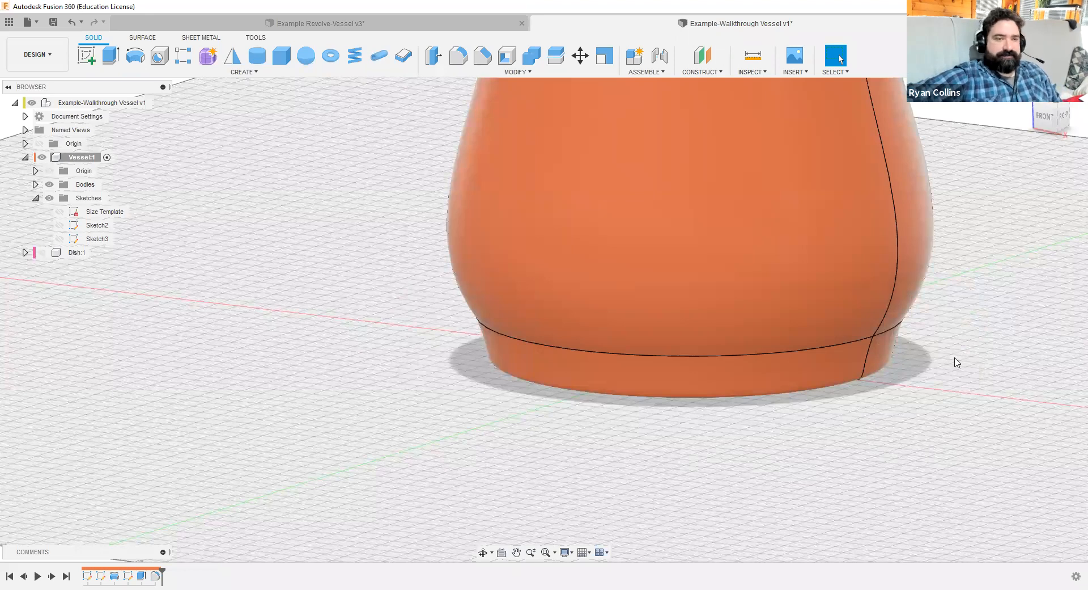
- Start a new sketch in the Vessel component on the vertical front origin plane
click(1046, 120)
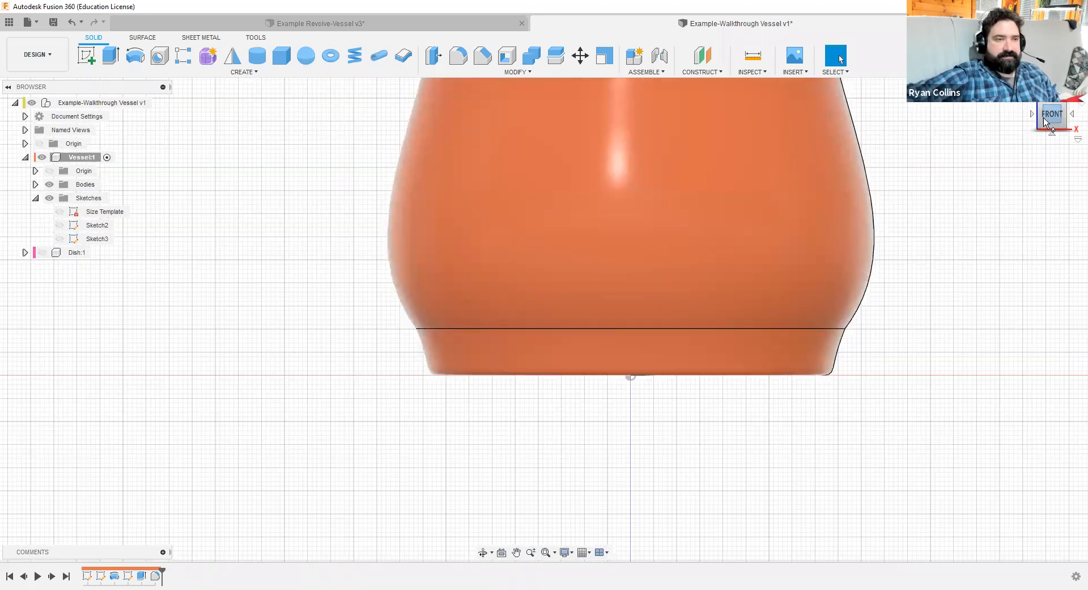
click(86, 55)
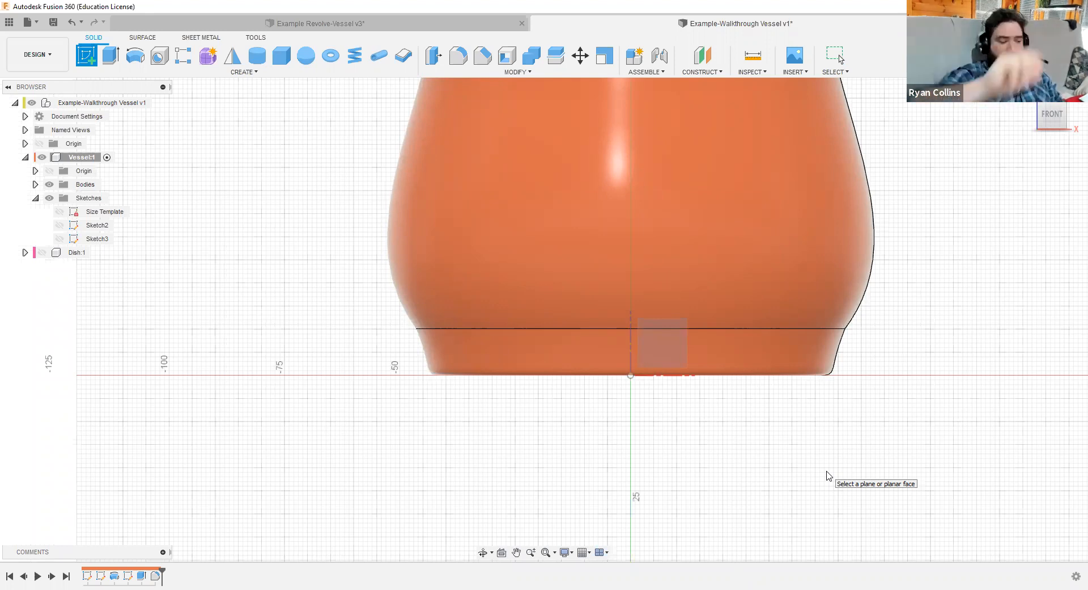
shift+middle_drag(830, 472, 836, 429)
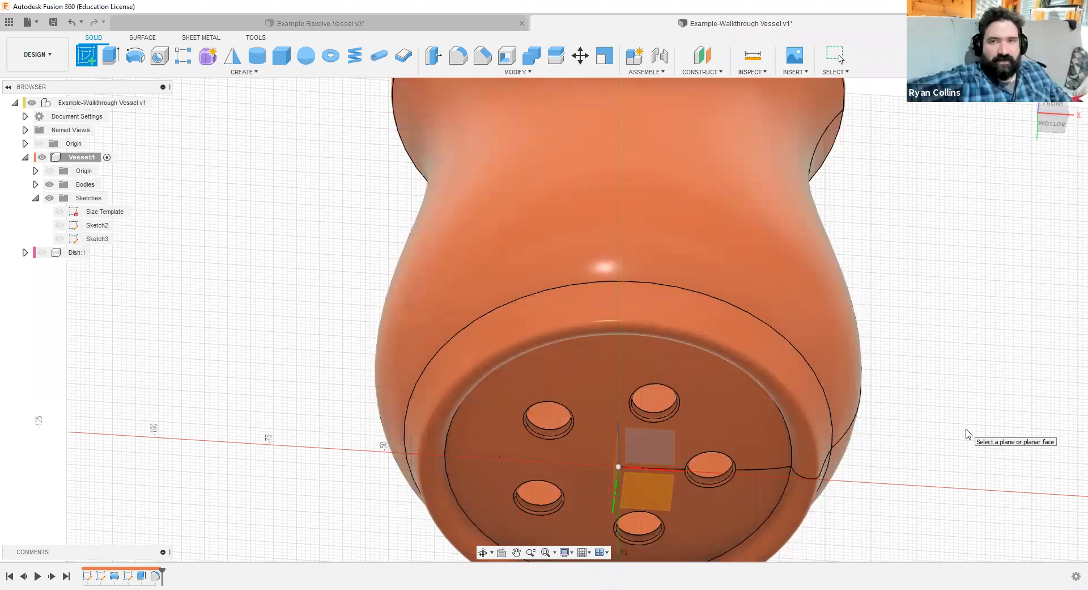
click(617, 449)
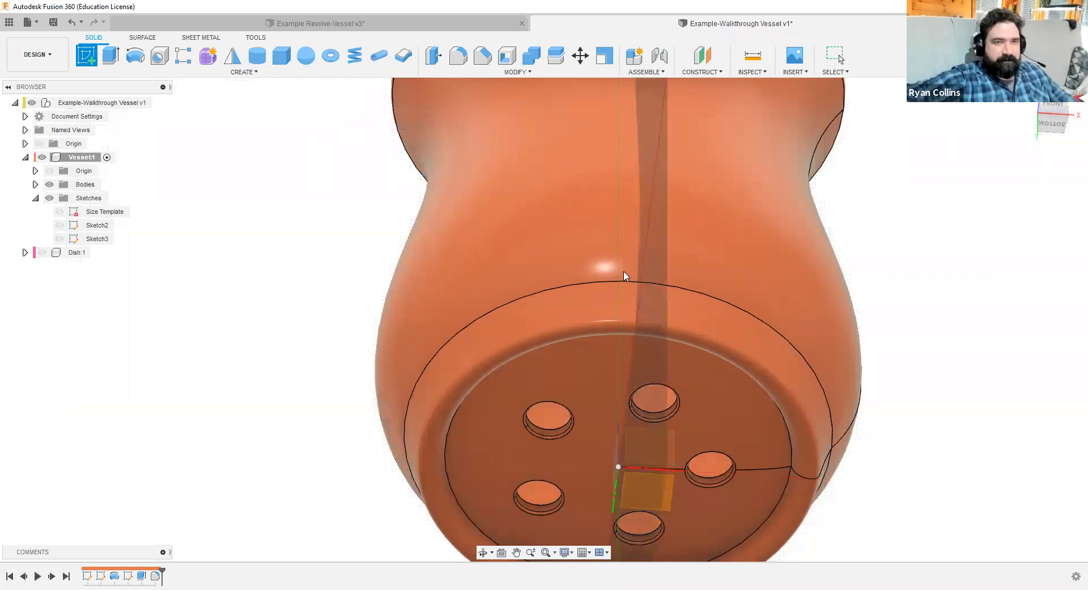
click(1055, 111)
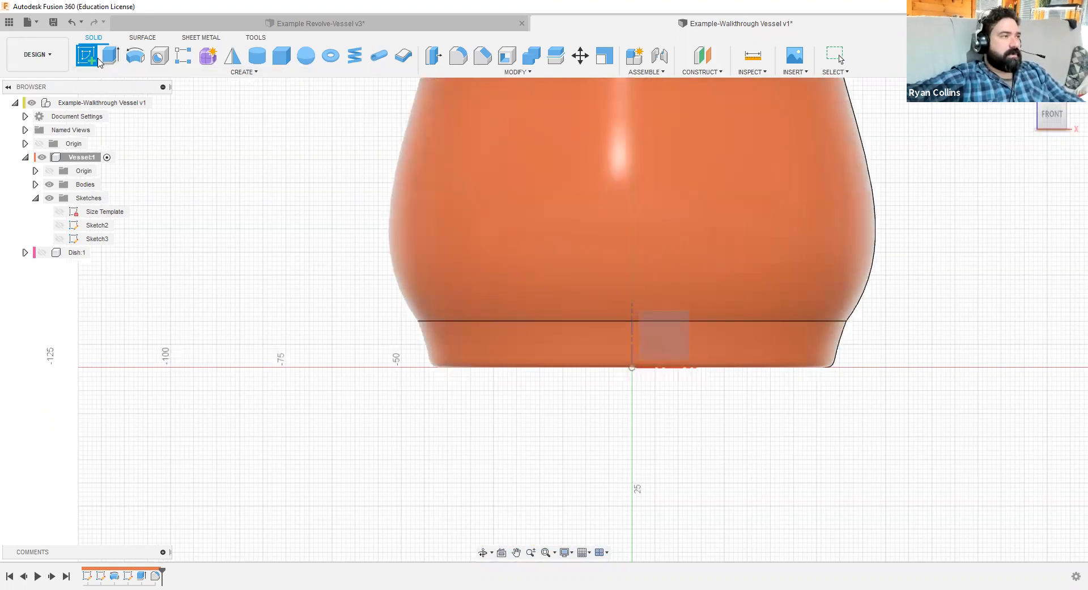
click(681, 349)
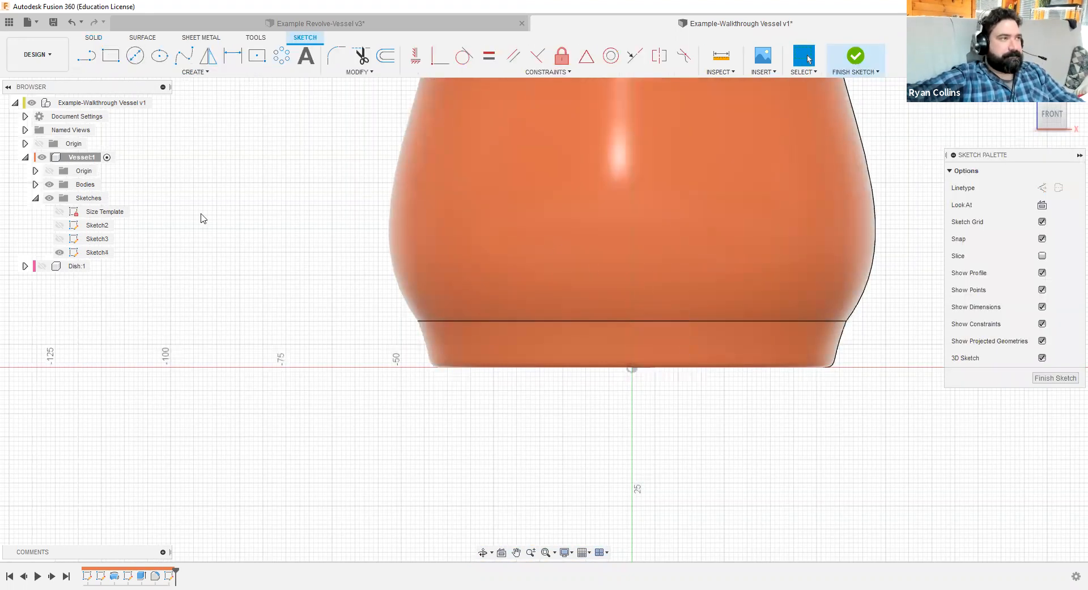
- Draw a 15 mm diameter circle centred on the origin at the base of the vessel and finish the sketch
click(142, 65)
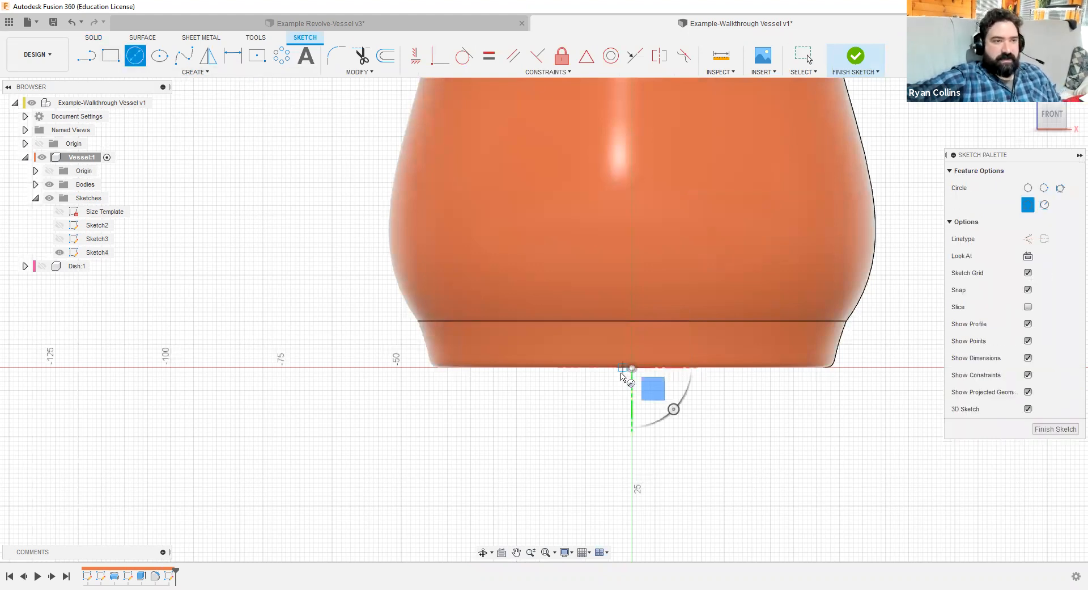
scroll(628, 372, up, 4)
click(646, 361)
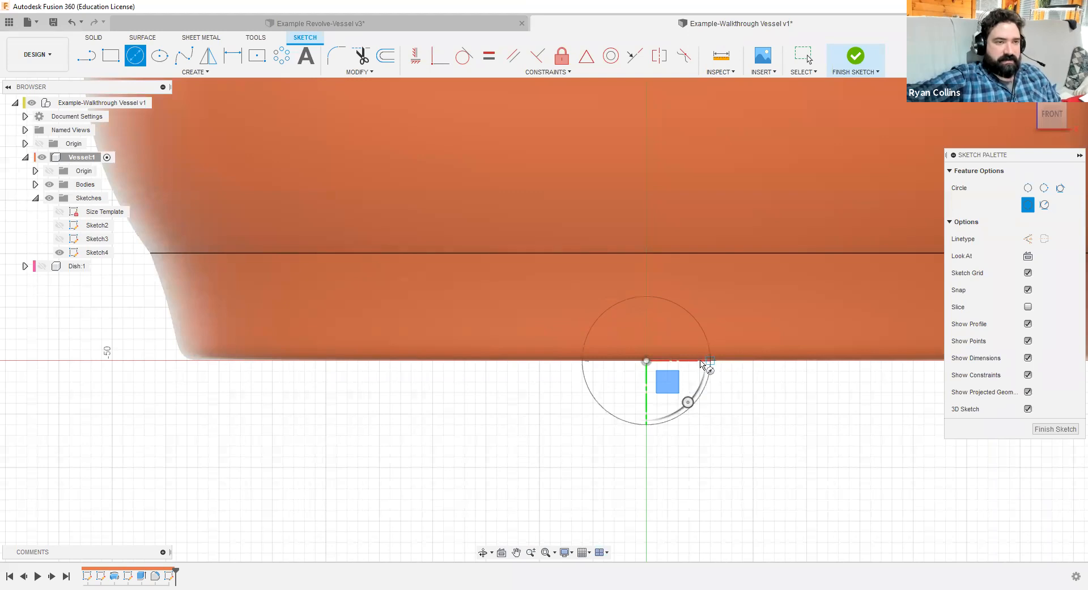
scroll(701, 363, up, 5)
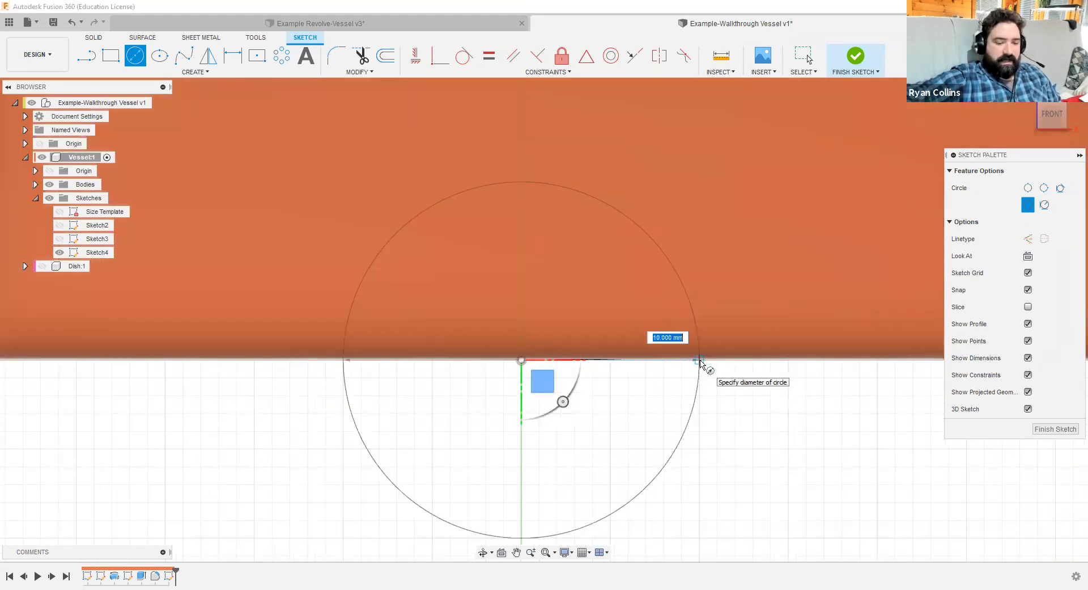
text(15)
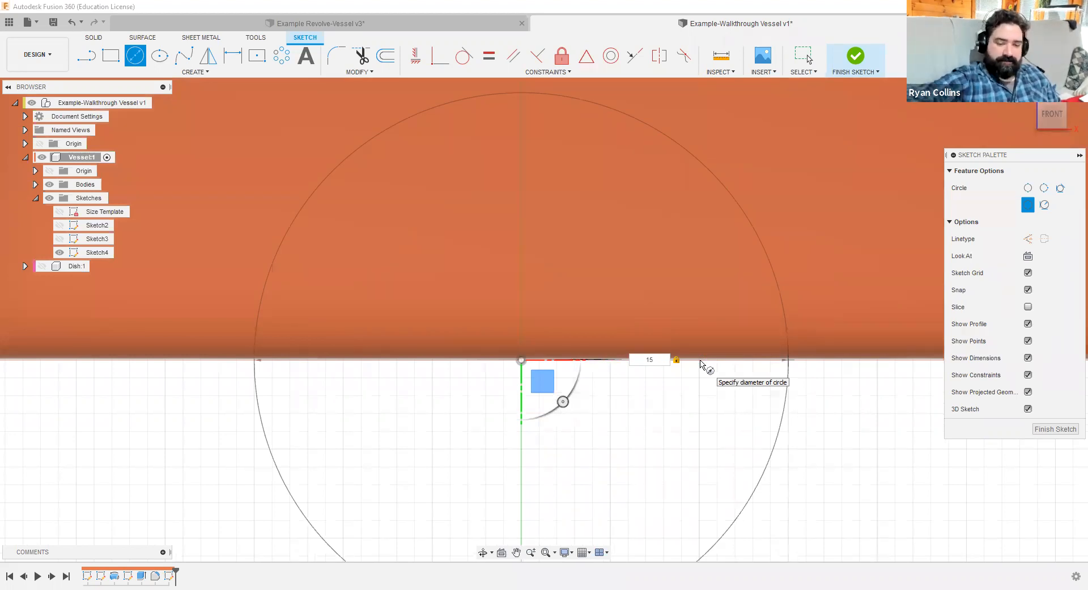
key(Return)
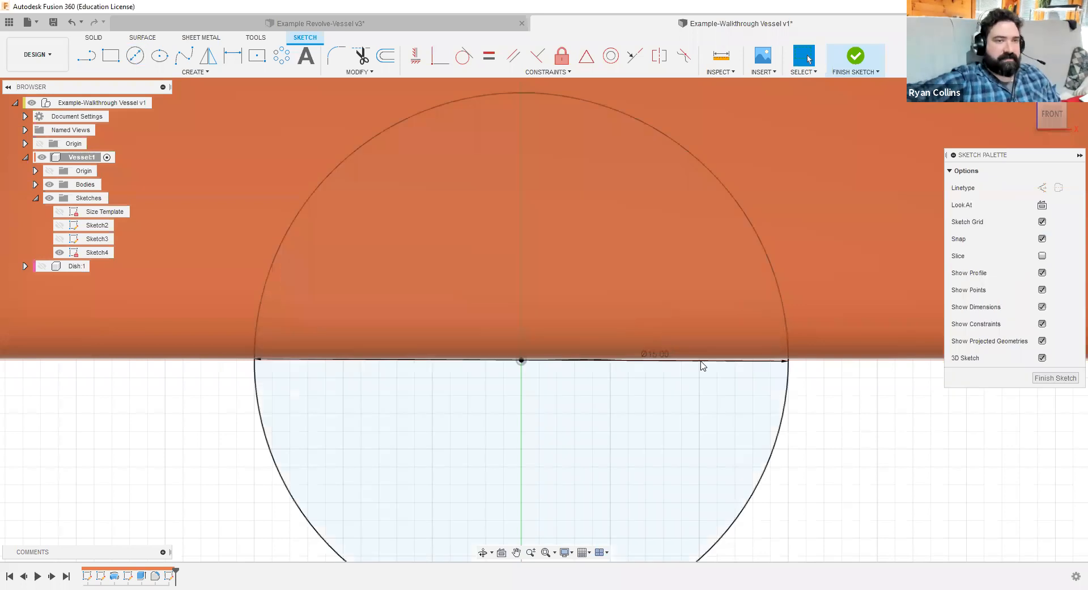
click(1054, 379)
- Reopen the circle's sketch, set its diameter to 3 mm, and finish the sketch
scroll(831, 457, down, 3)
scroll(850, 477, down, 3)
mouse_move(869, 493)
shift+middle_down()
mouse_move(874, 452)
mouse_move(870, 494)
mouse_move(933, 469)
mouse_move(880, 491)
mouse_move(845, 396)
mouse_move(796, 330)
shift+middle_up()
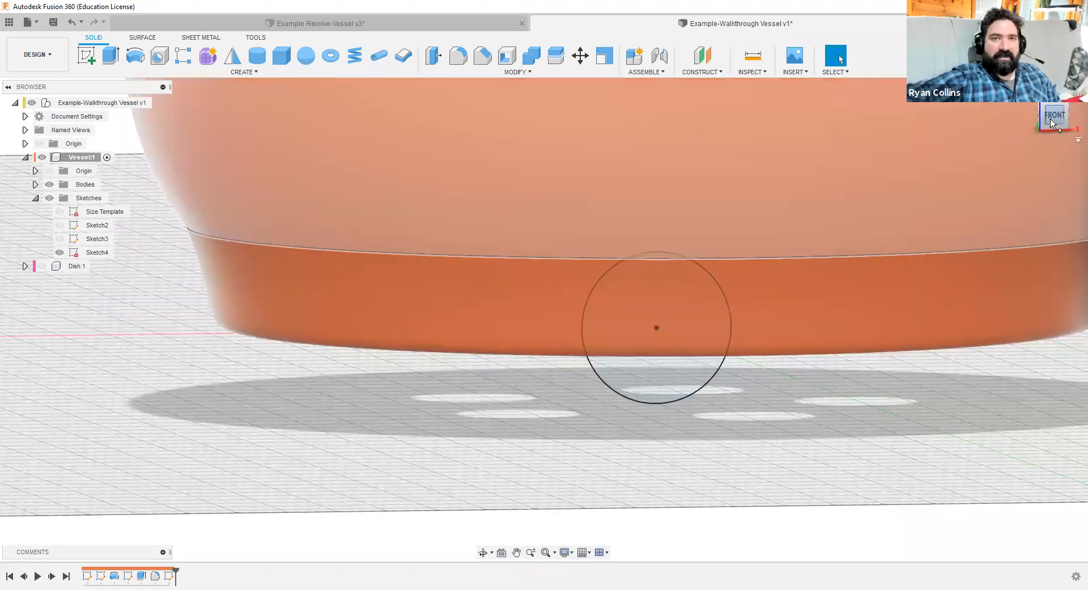
click(1050, 118)
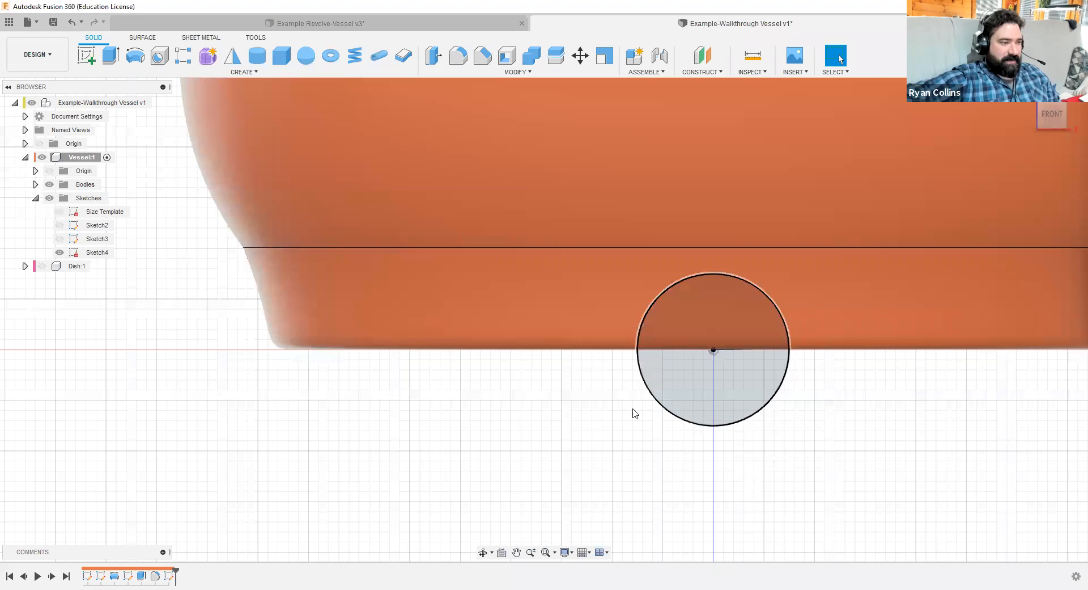
right_click(170, 575)
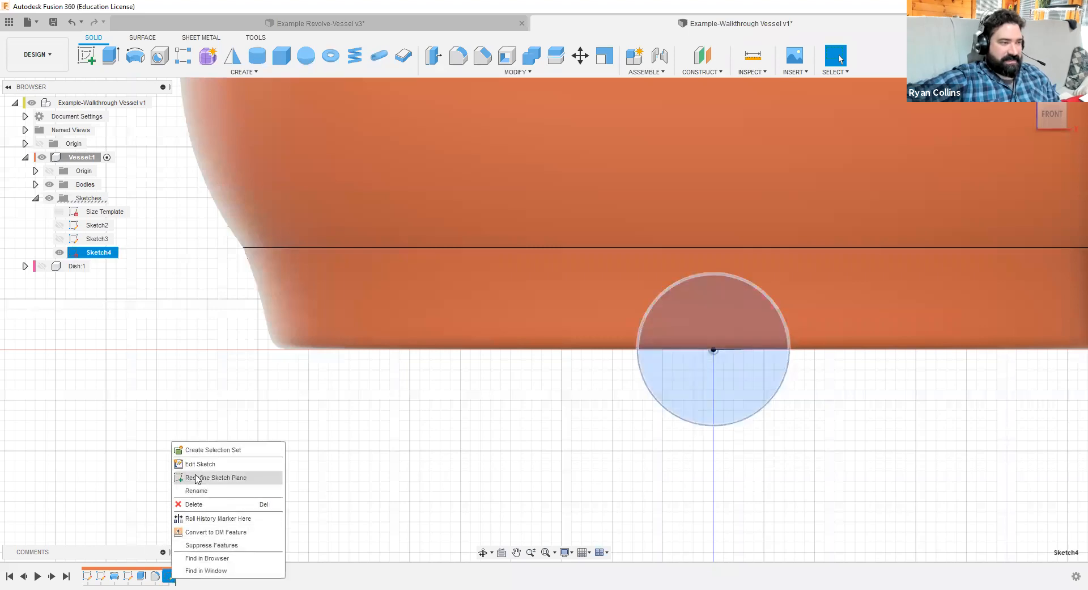
click(196, 464)
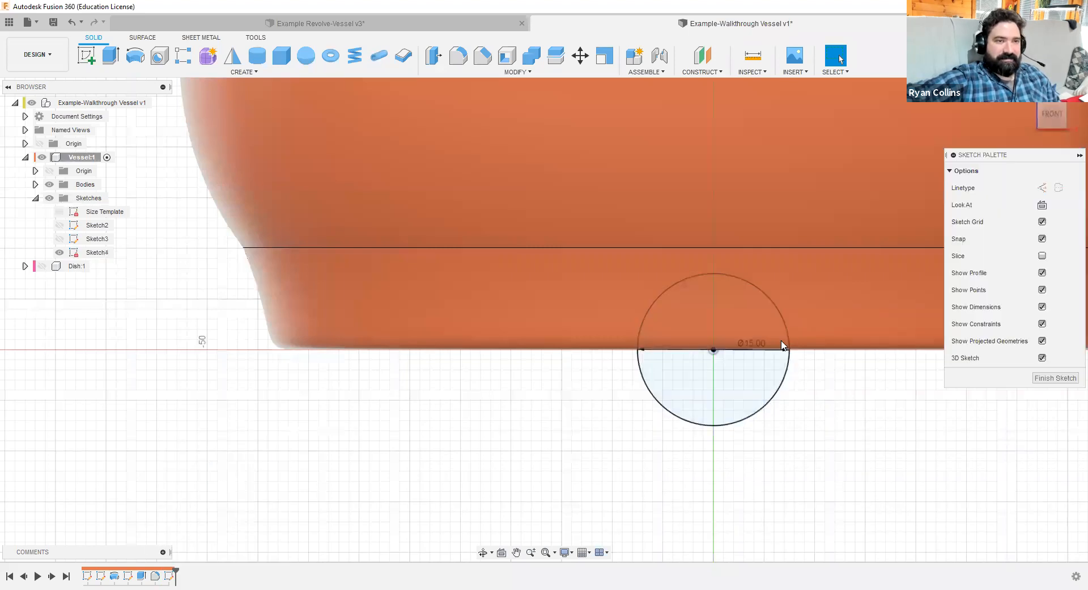
double_click(755, 344)
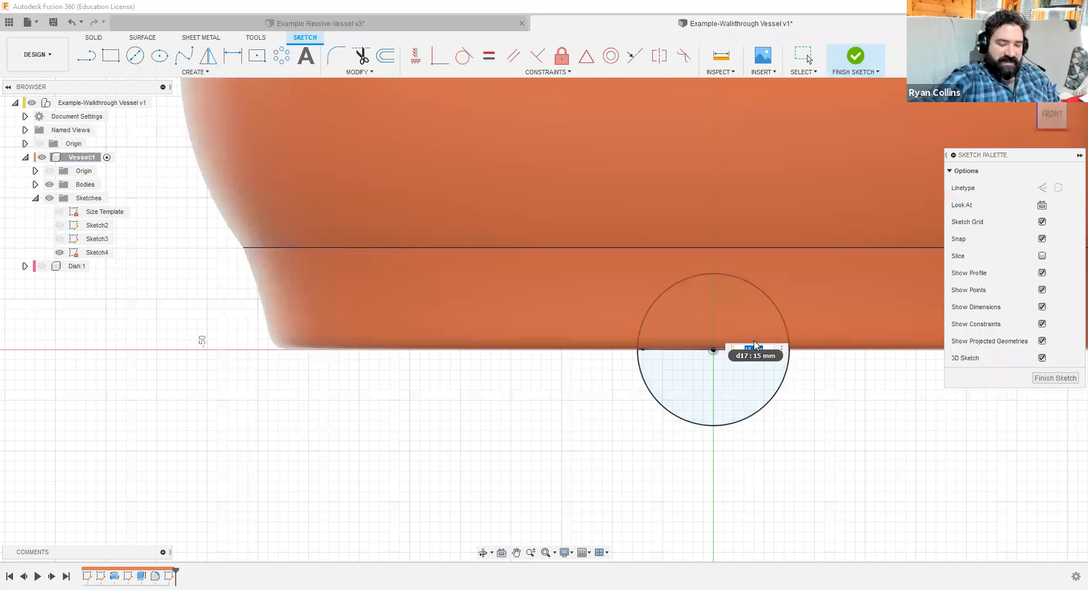
text(3)
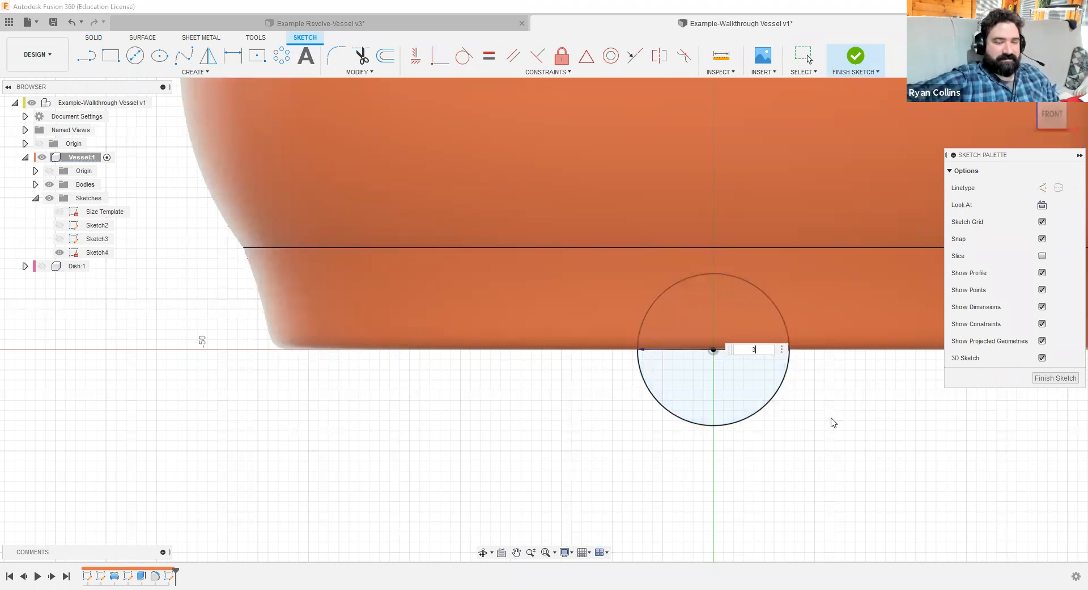
middle_drag(818, 451, 714, 467)
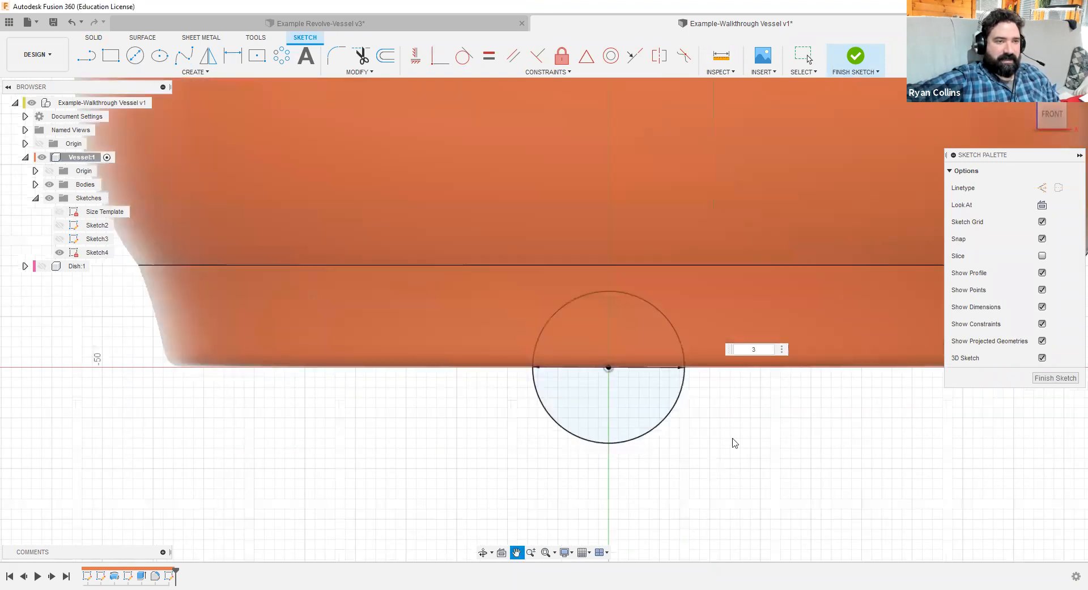
key(Return)
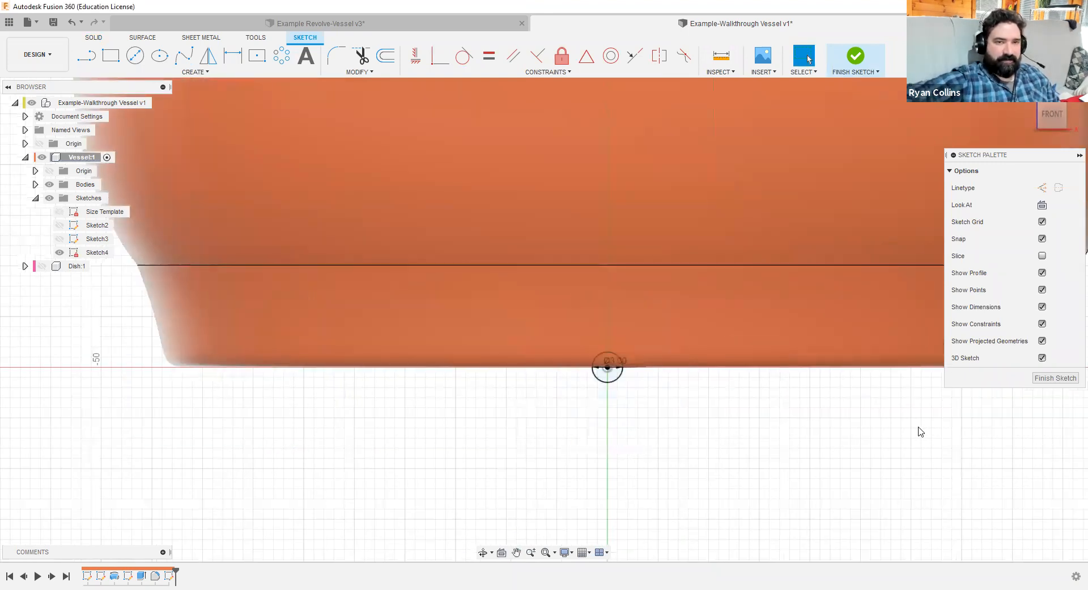
click(1049, 385)
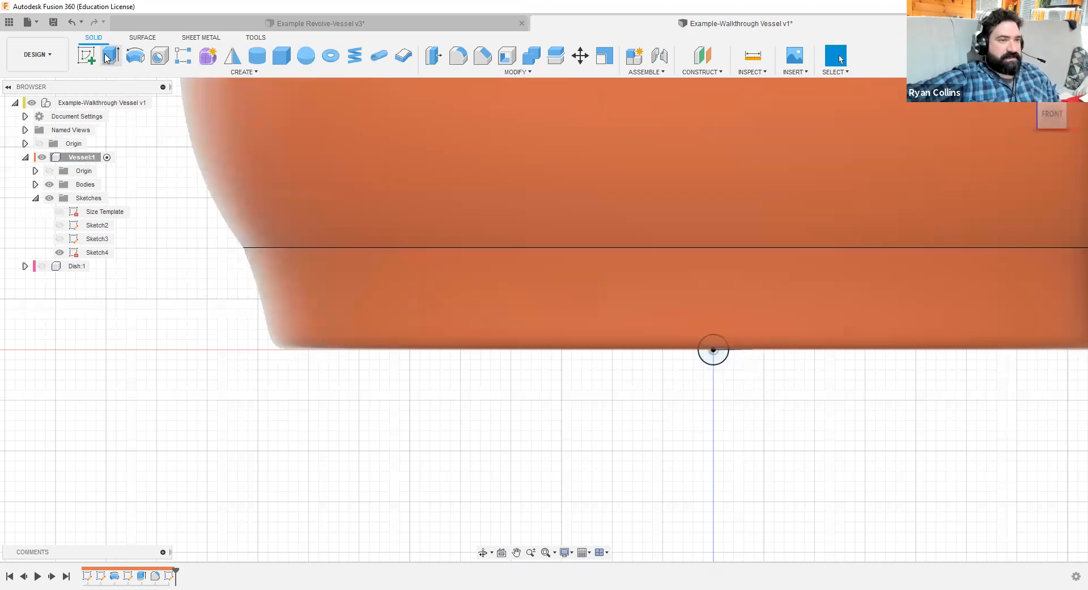
- Extrude the 3 mm circle at the origin as a cut with a distance of -56 mm through the vessel's foot ring
click(723, 358)
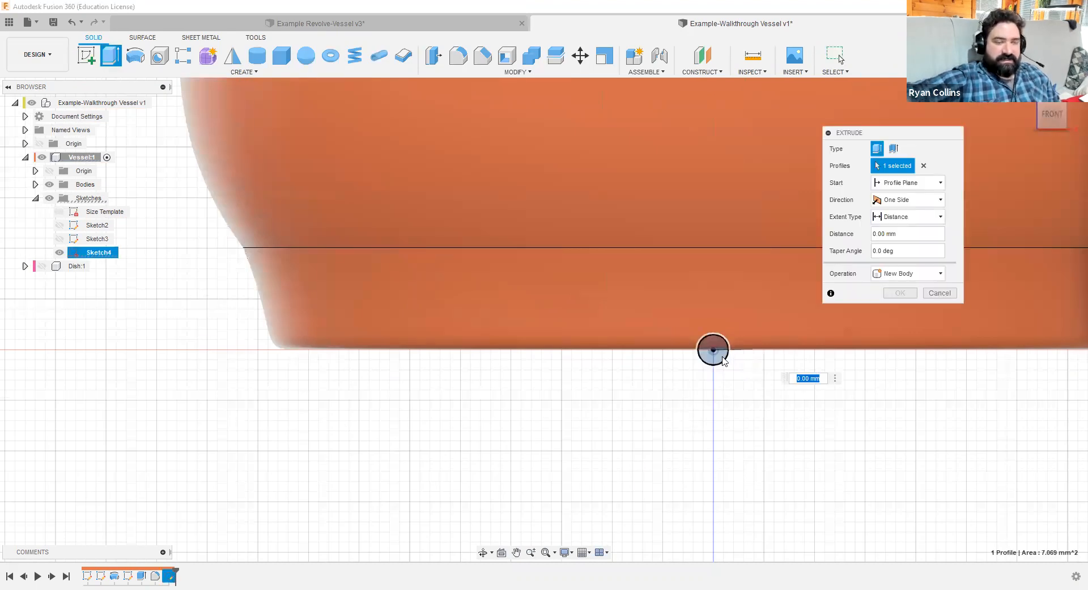
click(723, 358)
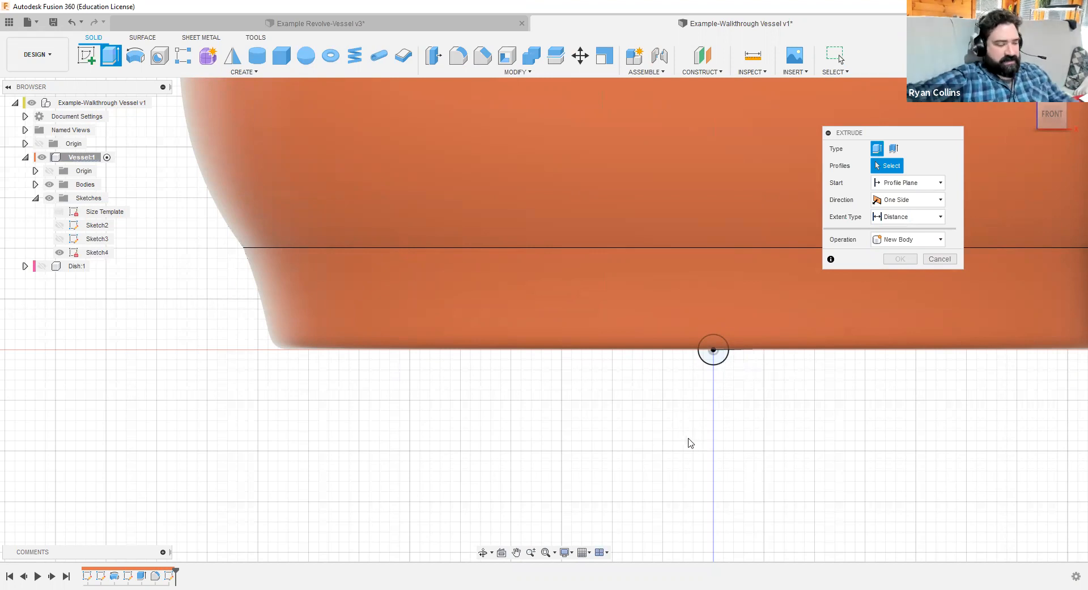
shift+middle_drag(688, 436, 717, 347)
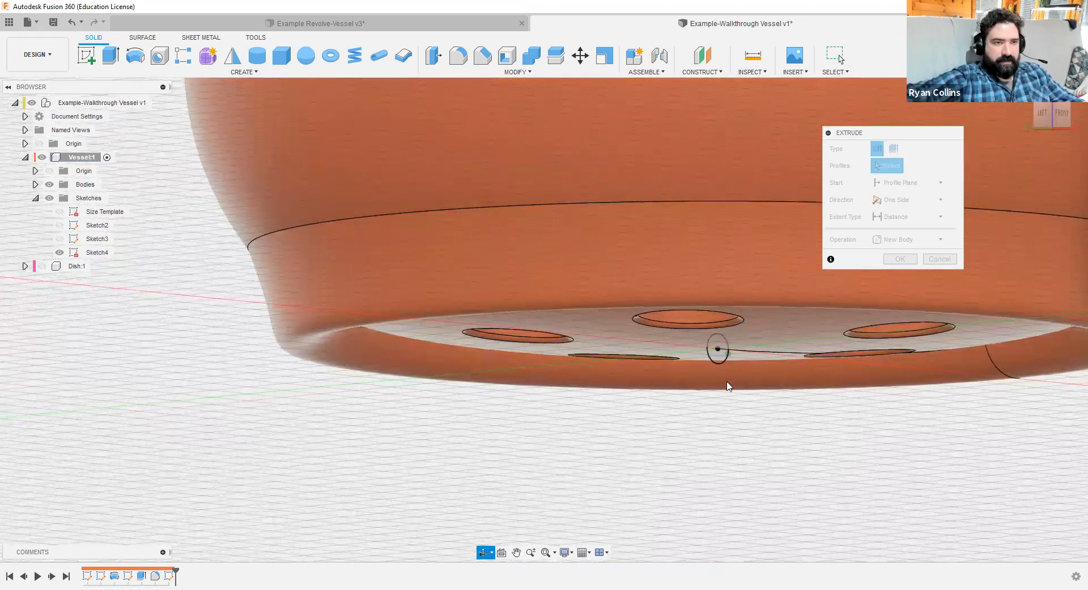
click(720, 354)
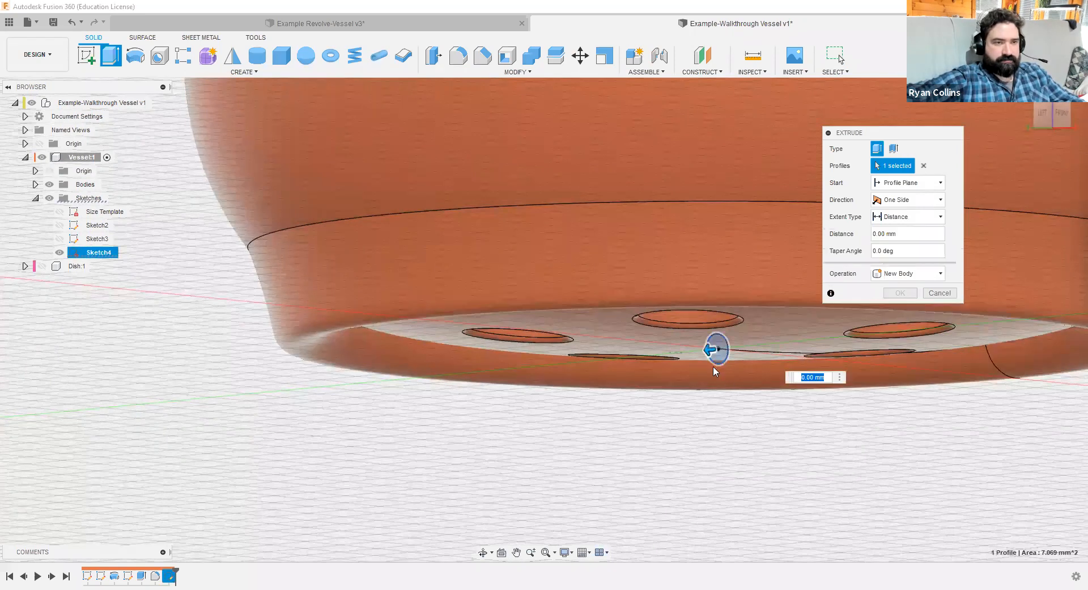
drag(715, 348, 933, 407)
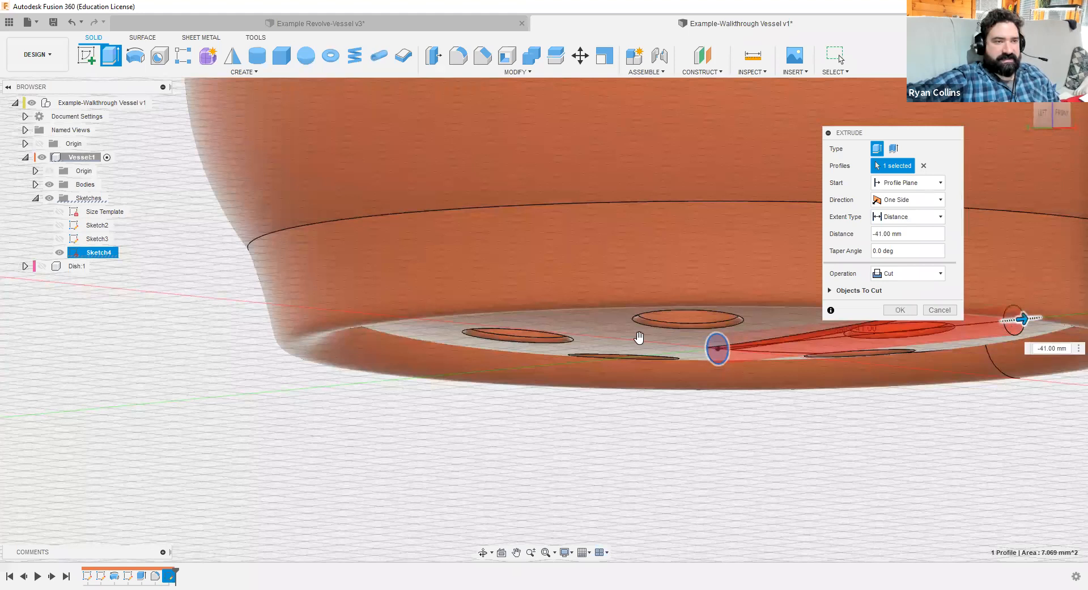
middle_drag(639, 337, 249, 355)
drag(637, 337, 742, 331)
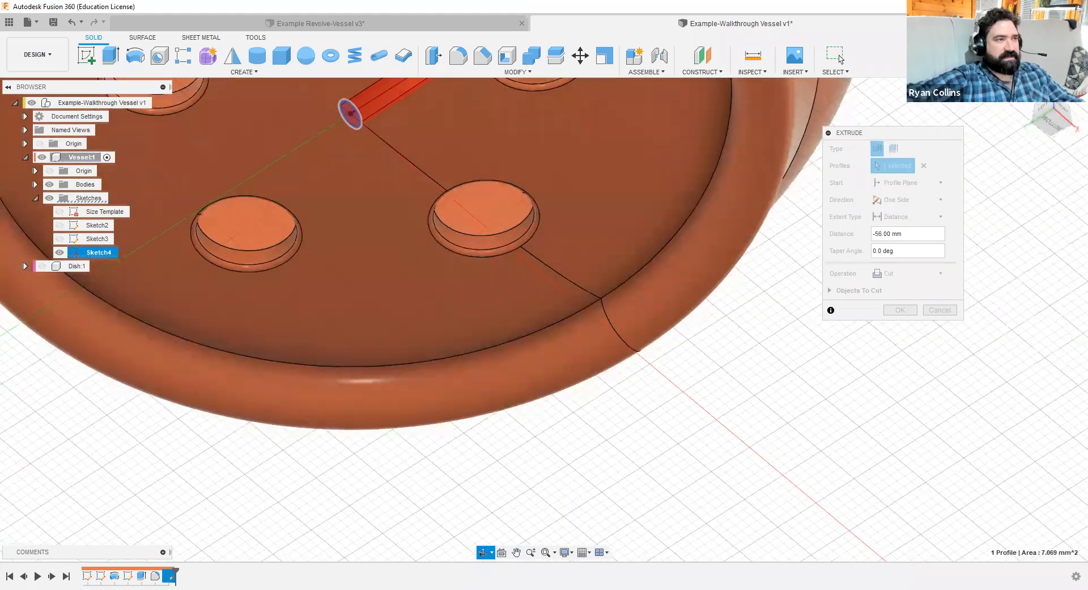
middle_drag(682, 140, 691, 276)
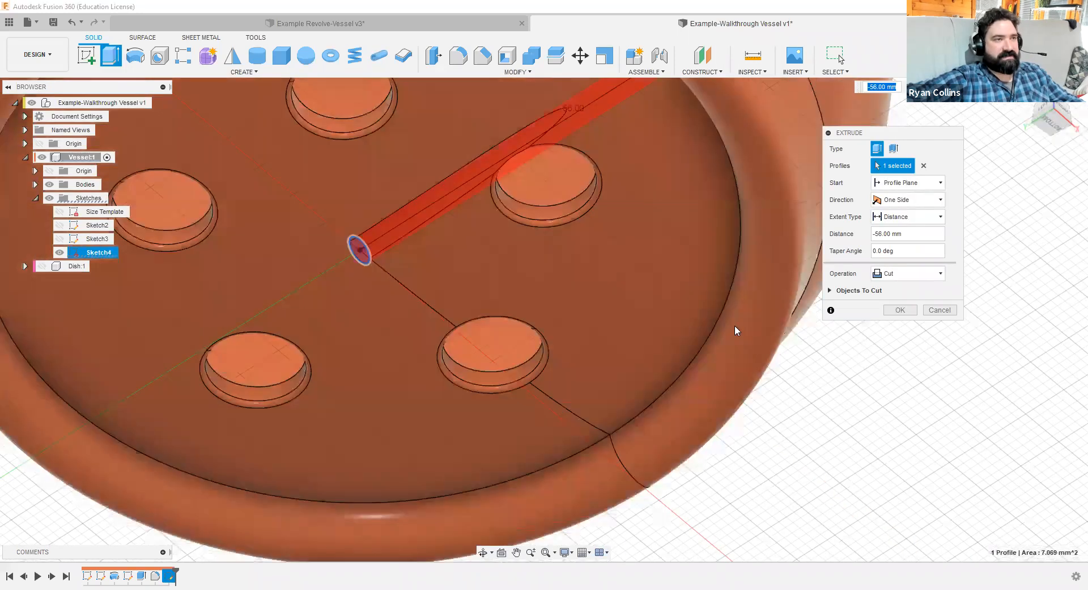
shift+middle_drag(735, 326, 705, 372)
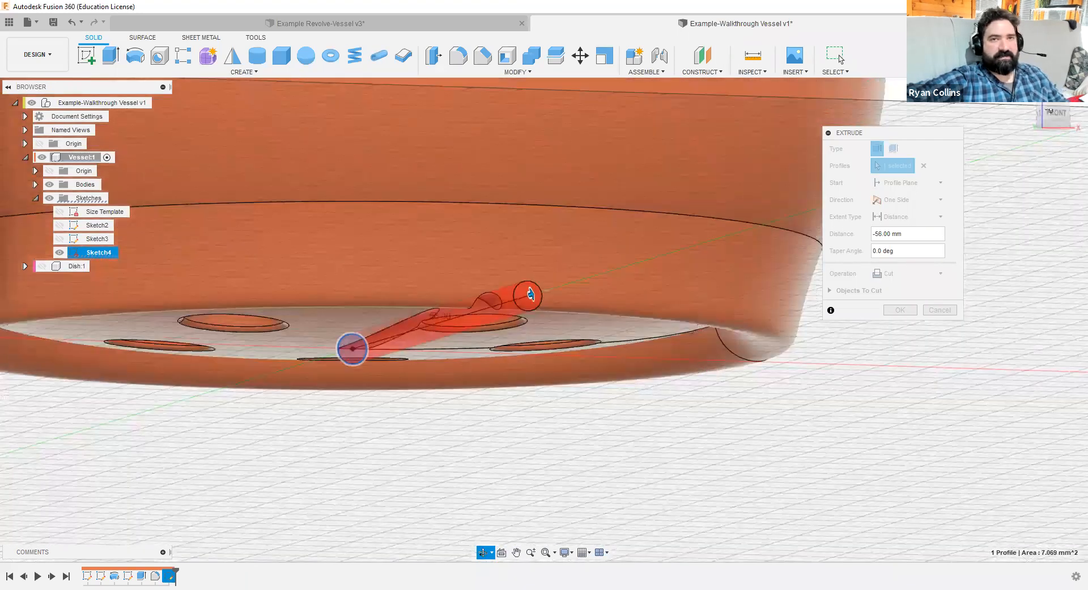
mouse_move(591, 407)
shift+middle_down()
mouse_move(527, 407)
mouse_move(573, 396)
shift+middle_up()
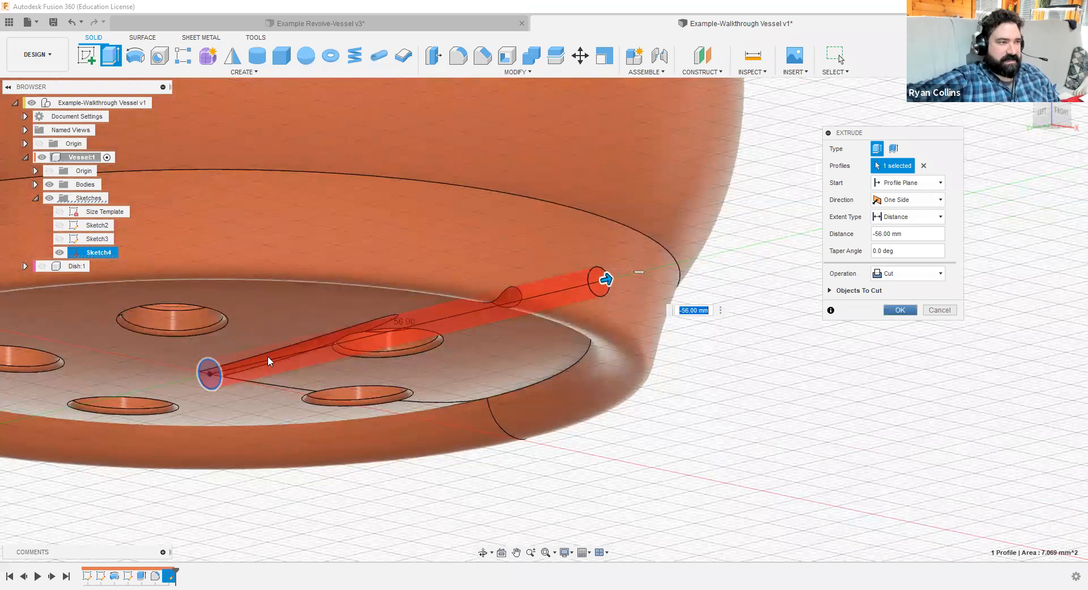
key(Return)
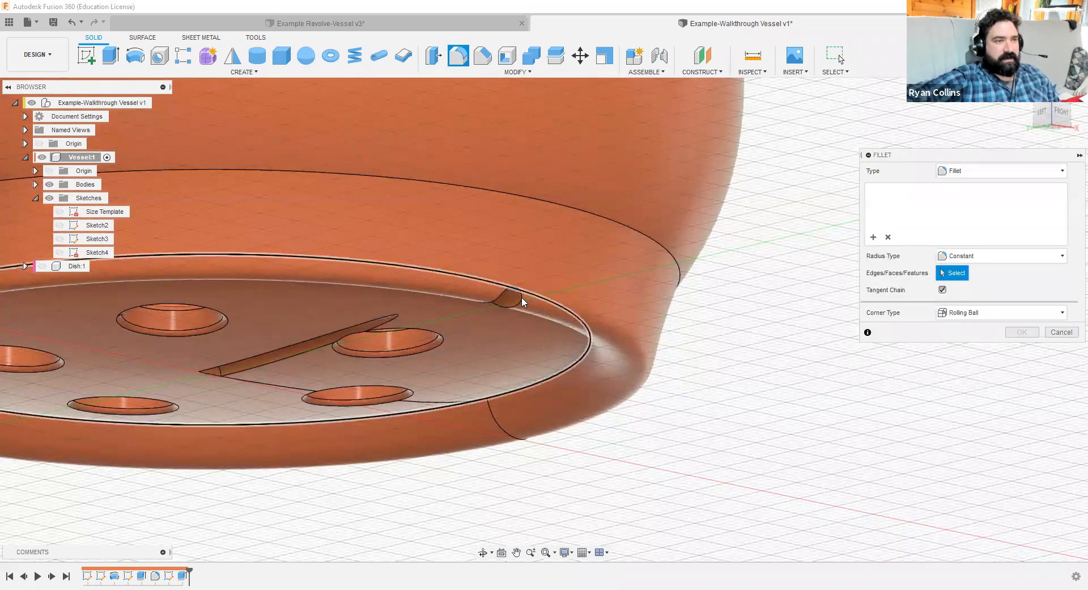
- Fillet the outer edge of the notch in the foot ring with a 0.5 mm radius
click(508, 303)
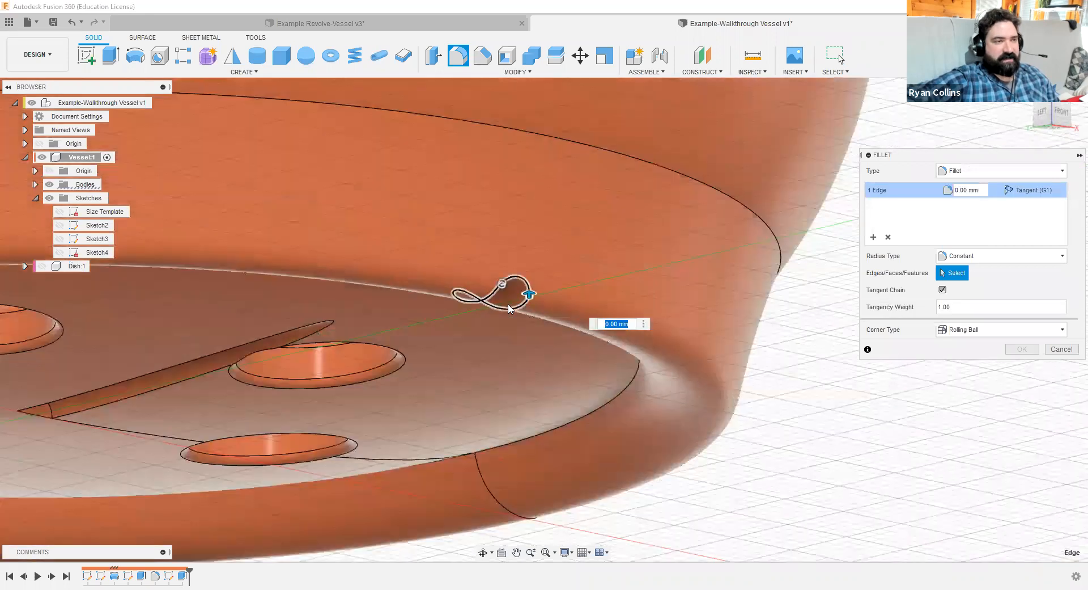
scroll(510, 309, up, 5)
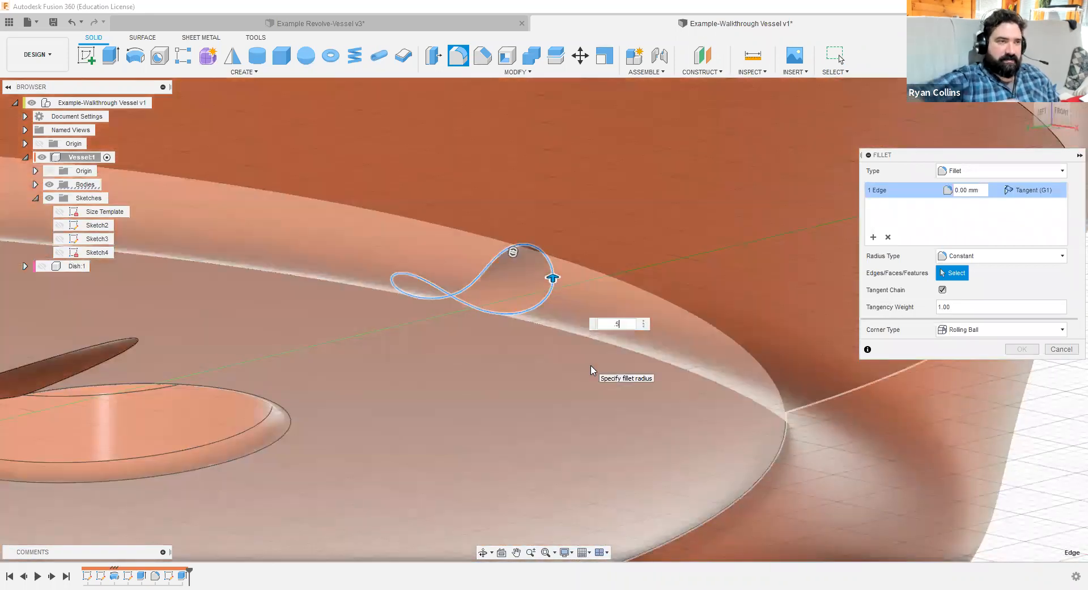
text(.5)
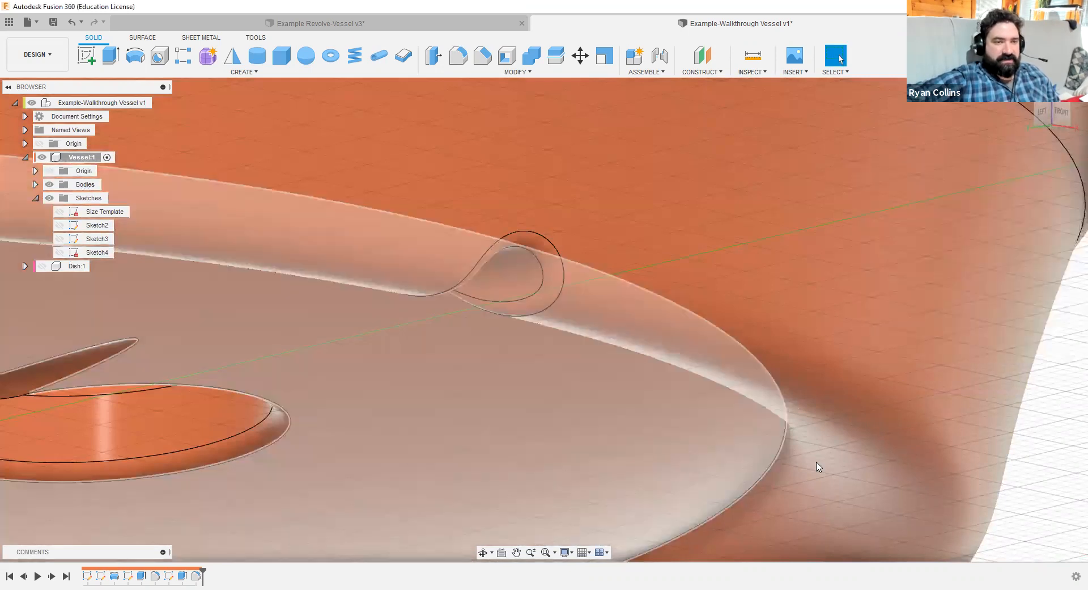
- Circular-pattern the foot notch's faces, including its fillet, around the vertical origin axis with full spacing and a quantity of 3
middle_drag(972, 492, 860, 320)
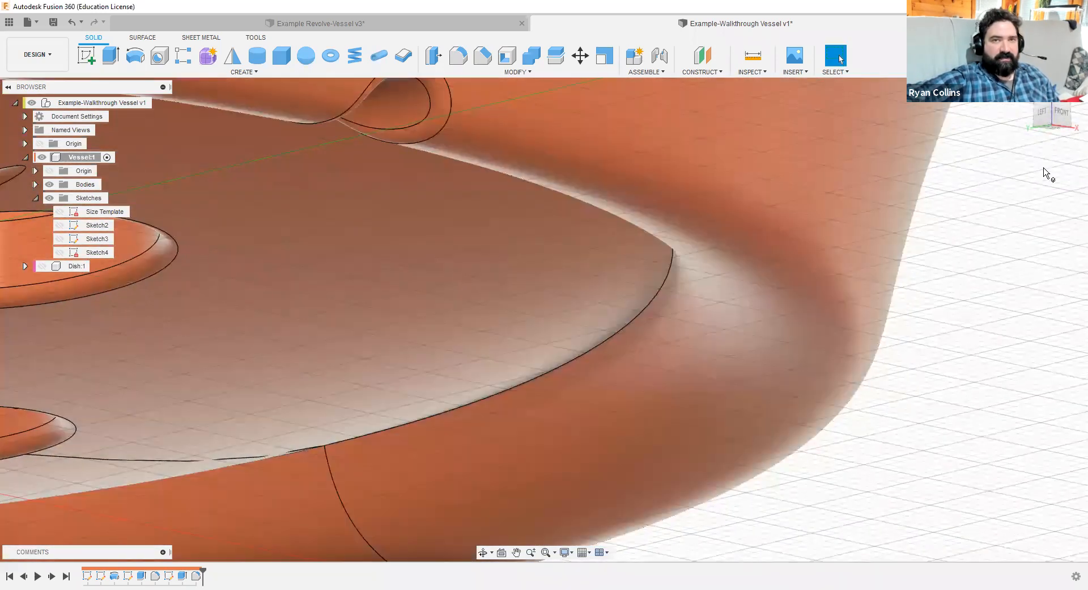
shift+middle_drag(1001, 392, 1052, 130)
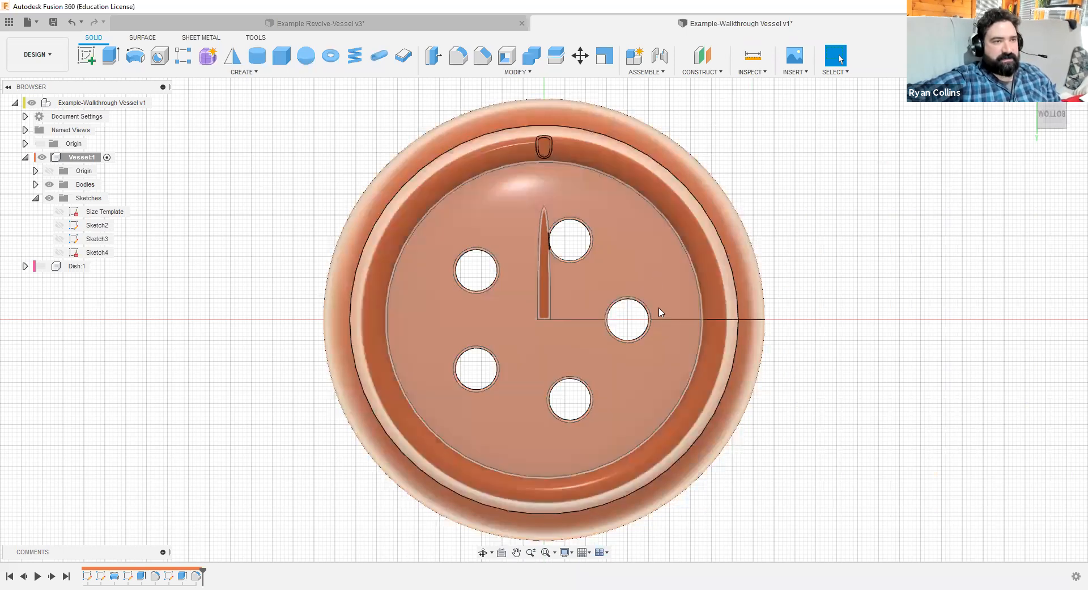
shift+middle_drag(785, 213, 597, 360)
scroll(673, 369, up, 5)
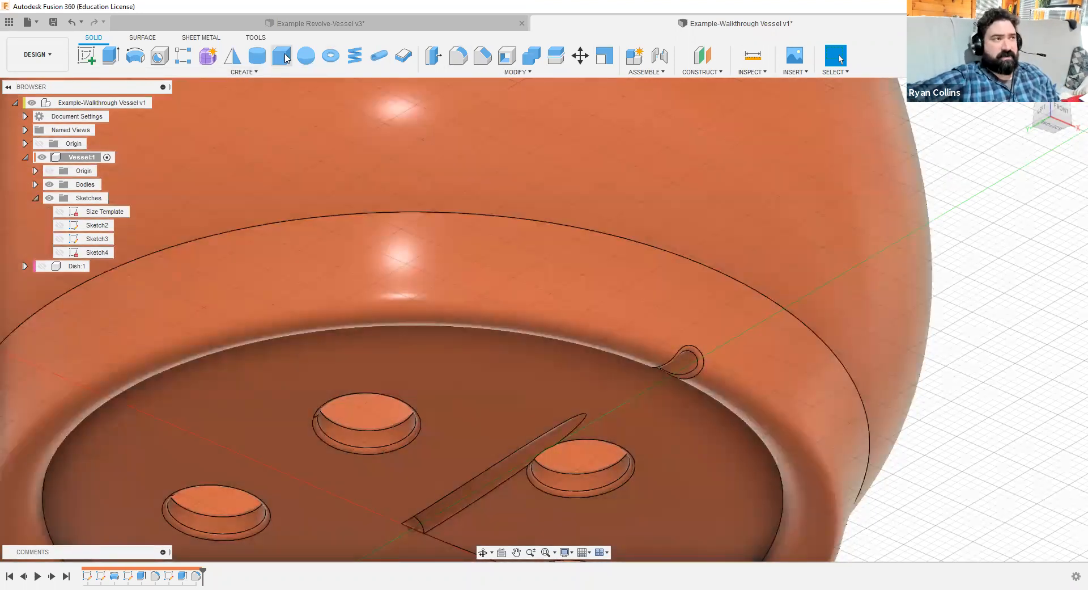
click(232, 73)
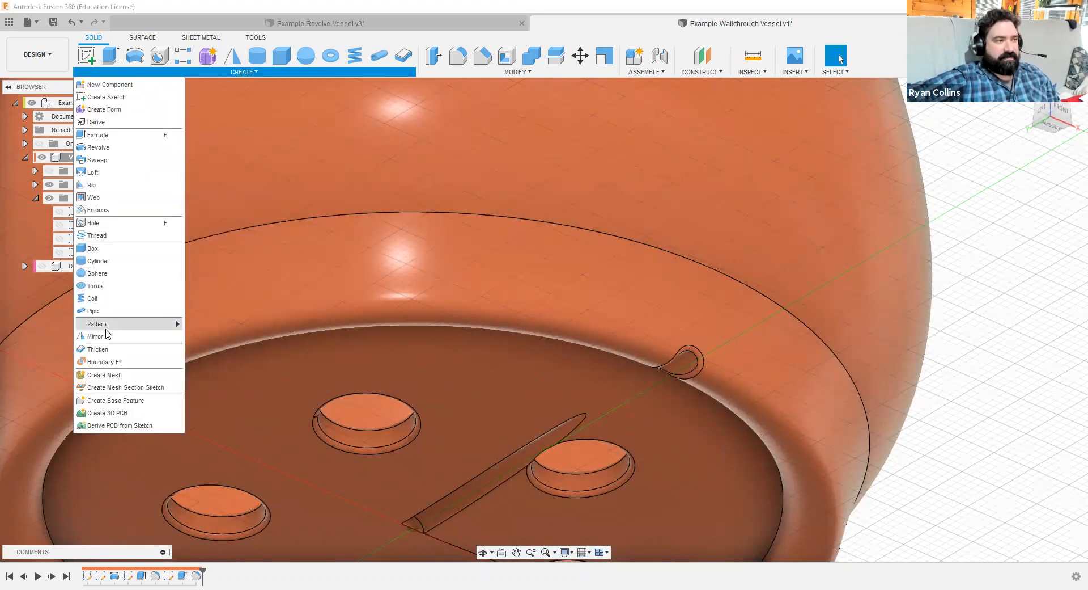
mouse_move(106, 328)
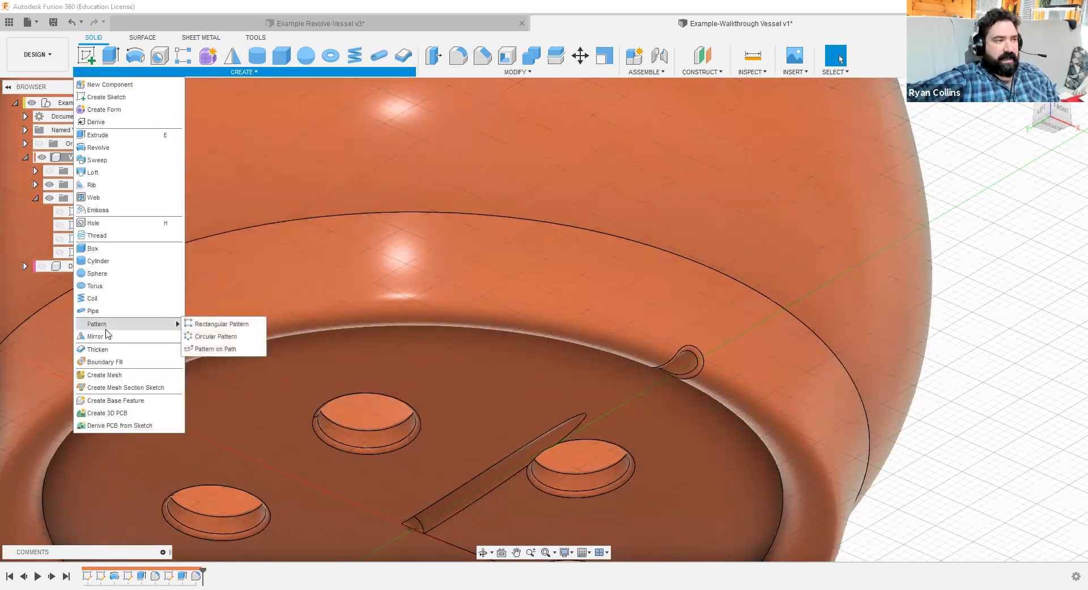
click(216, 337)
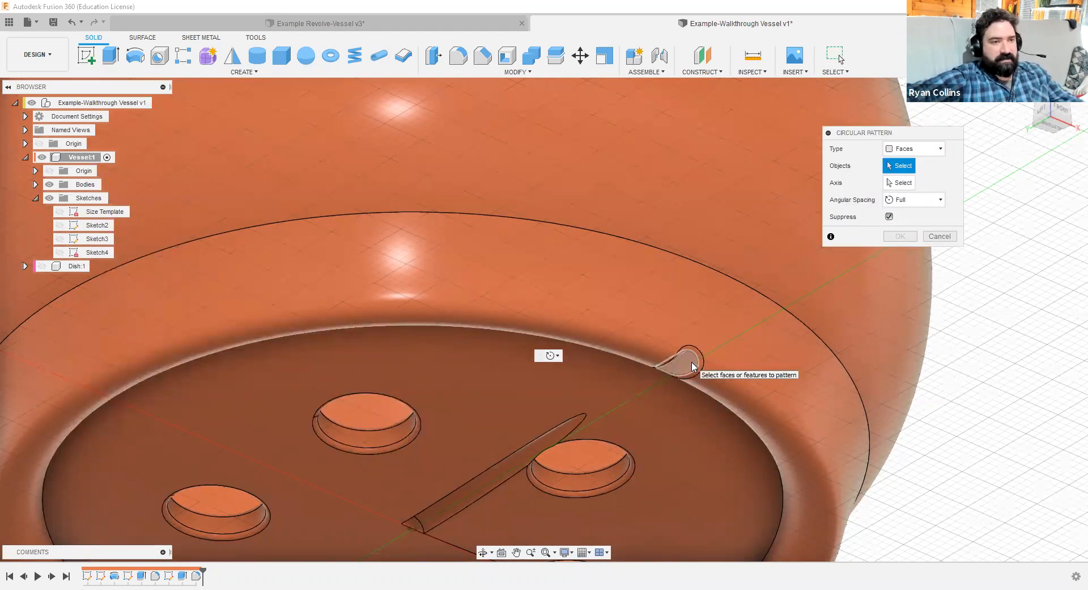
click(693, 365)
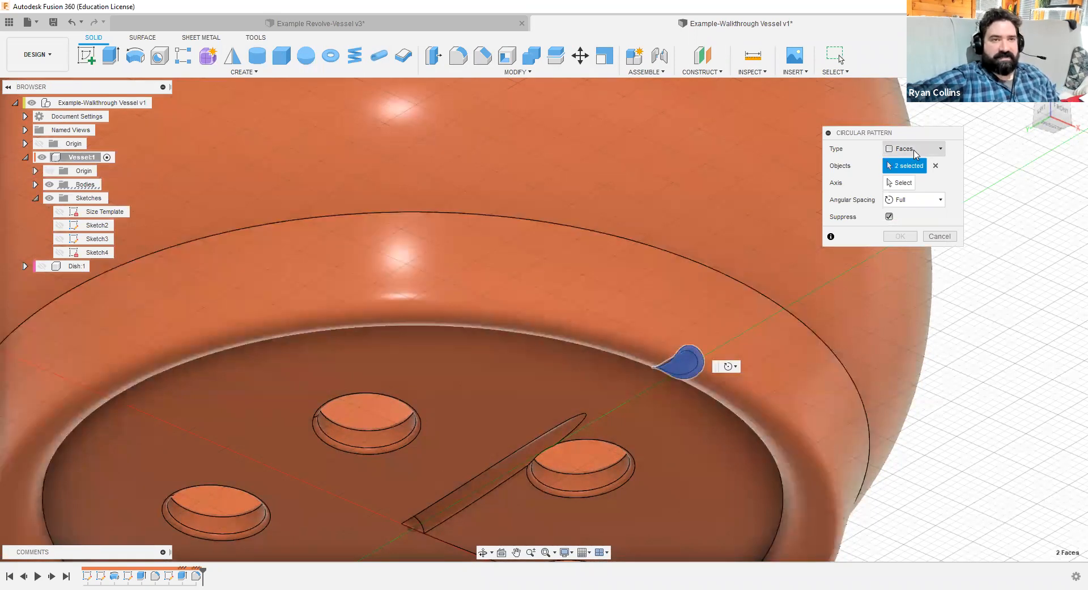
middle_drag(423, 488, 456, 406)
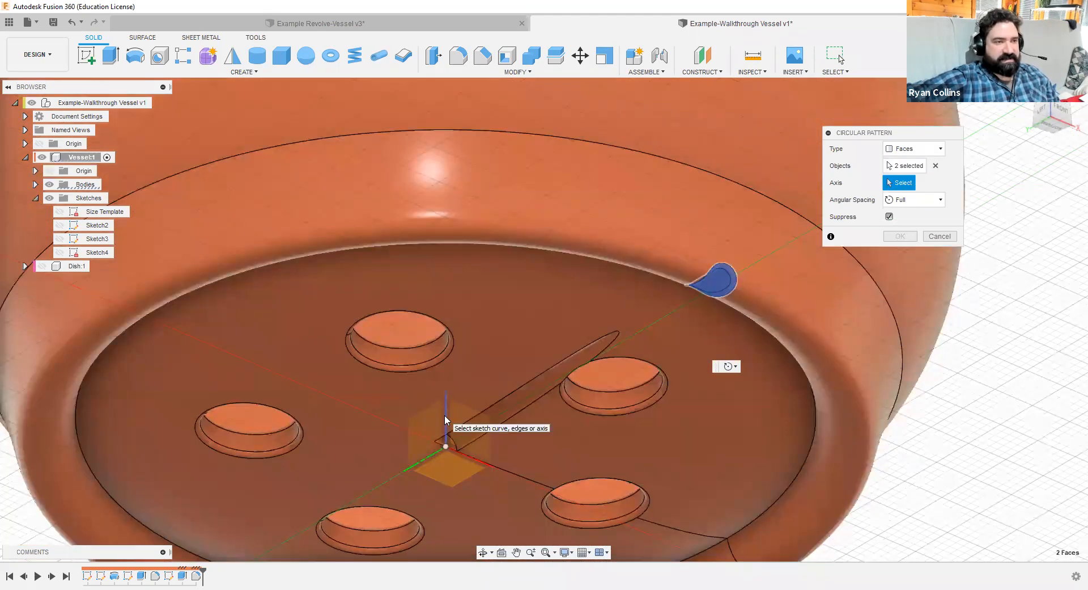
click(445, 420)
middle_drag(603, 538, 591, 389)
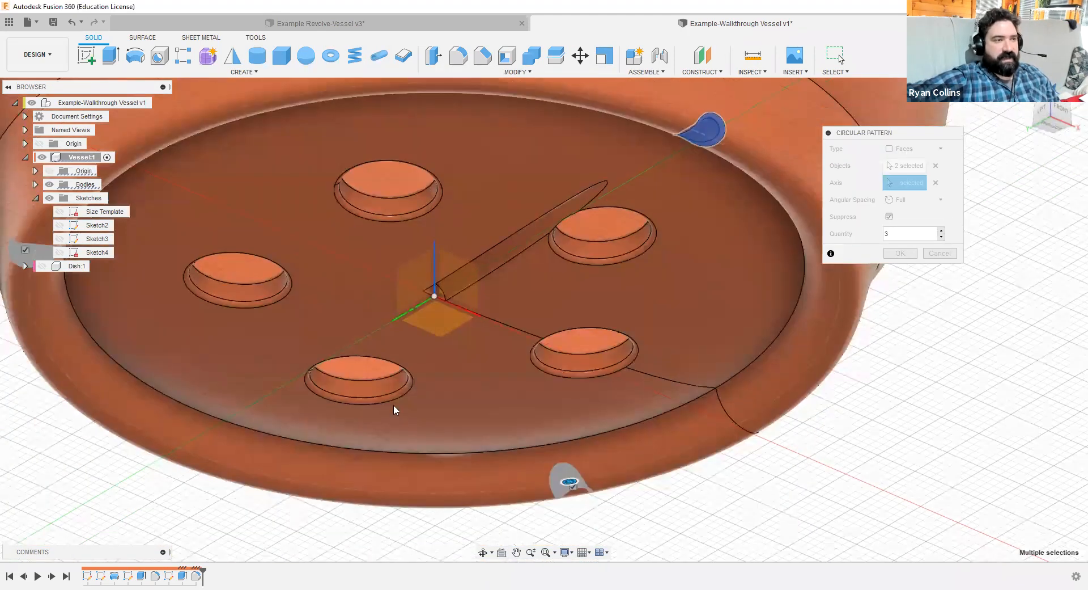
middle_drag(512, 383, 634, 360)
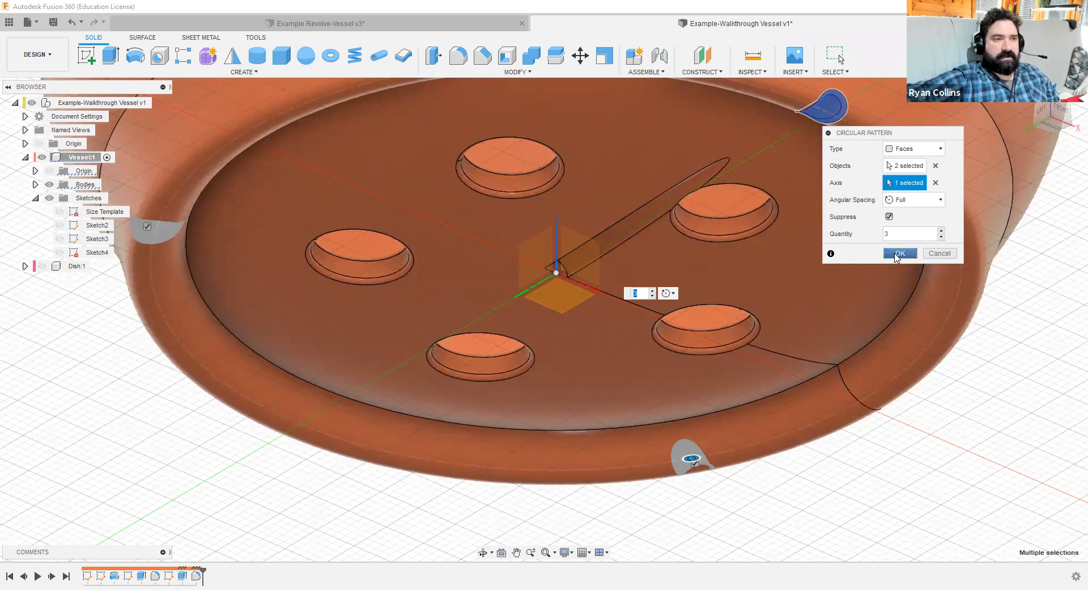
click(897, 255)
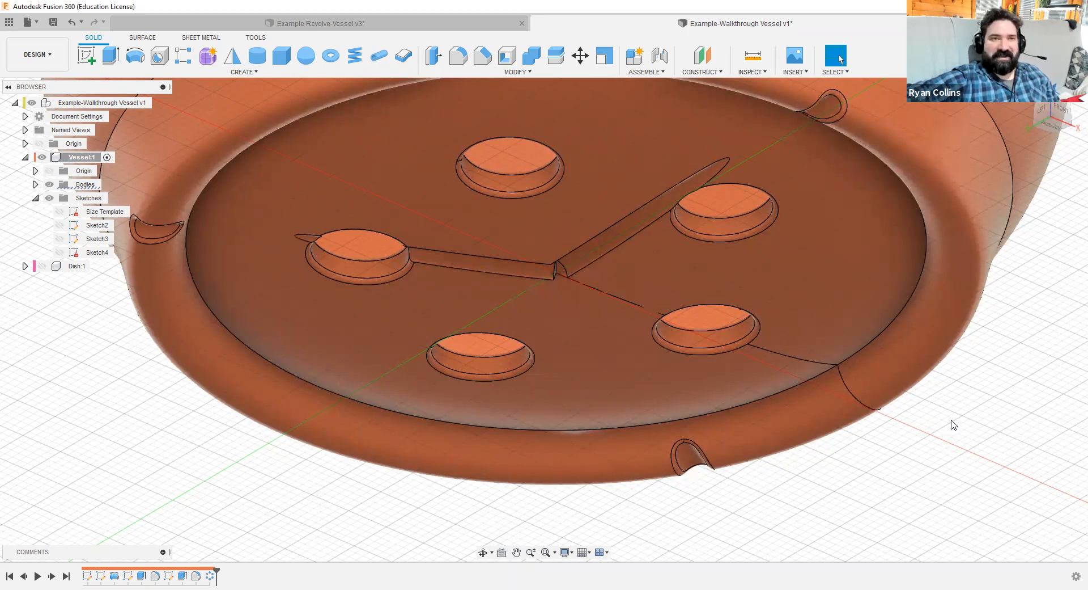
- Activate the top-level component and examine how a foot notch sits above the dish
shift+middle_drag(976, 389, 769, 232)
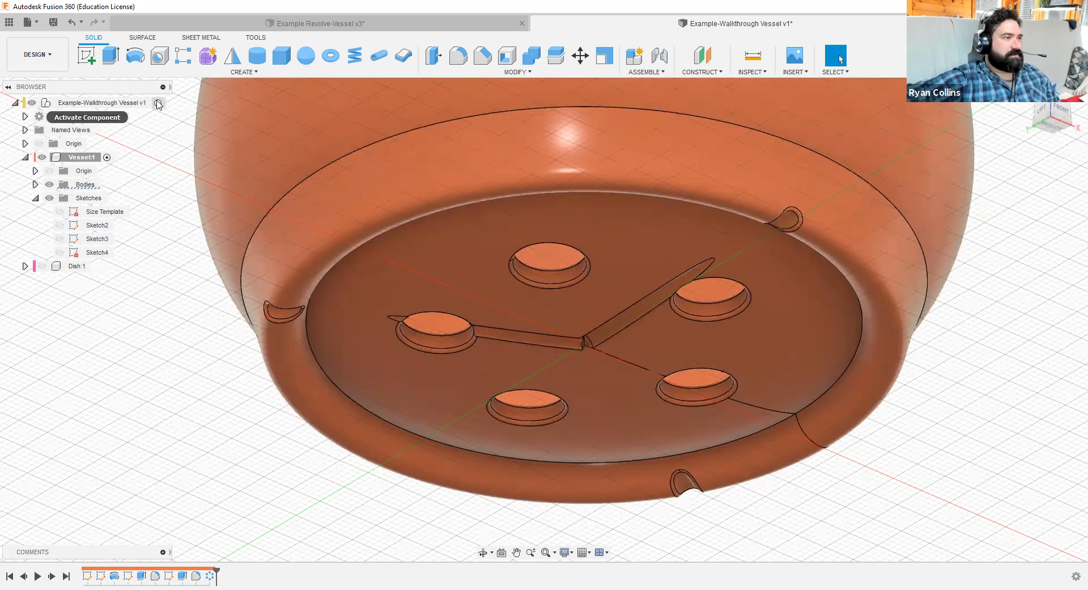
click(158, 104)
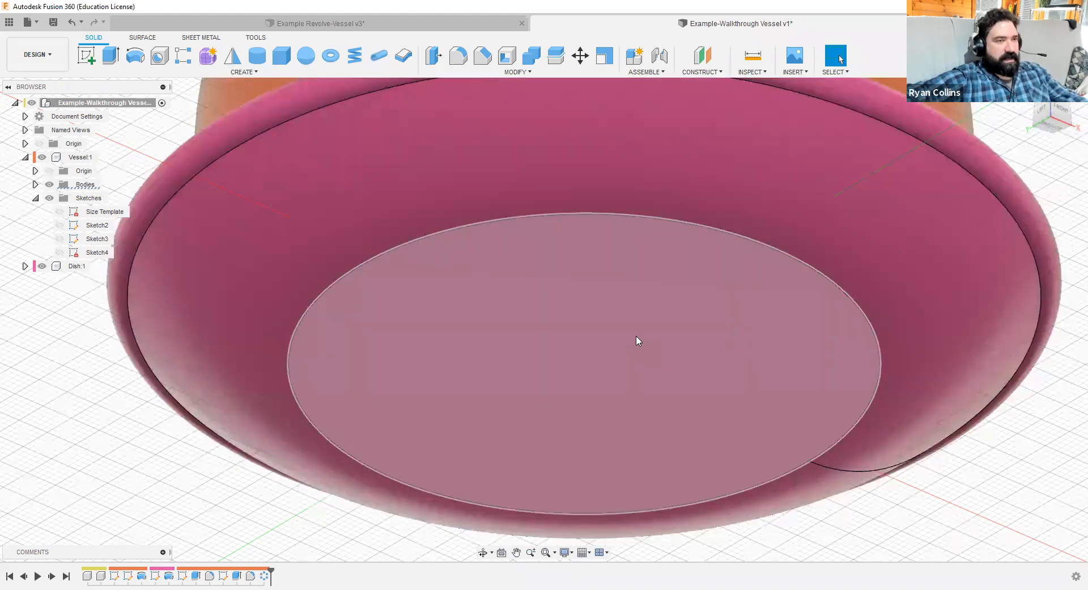
shift+middle_drag(636, 337, 623, 402)
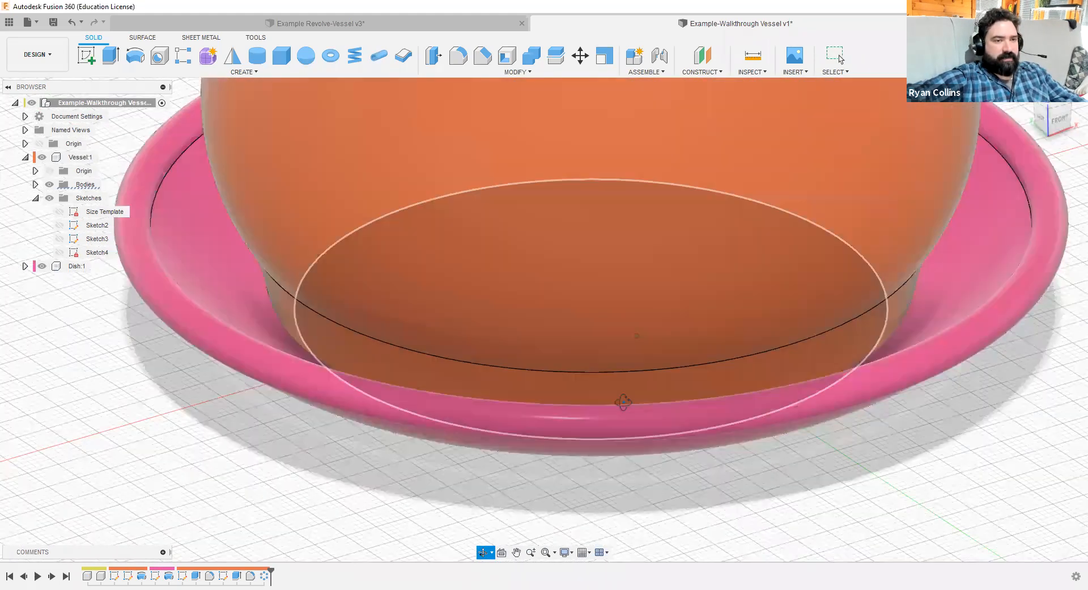
scroll(807, 434, up, 6)
middle_drag(830, 426, 737, 357)
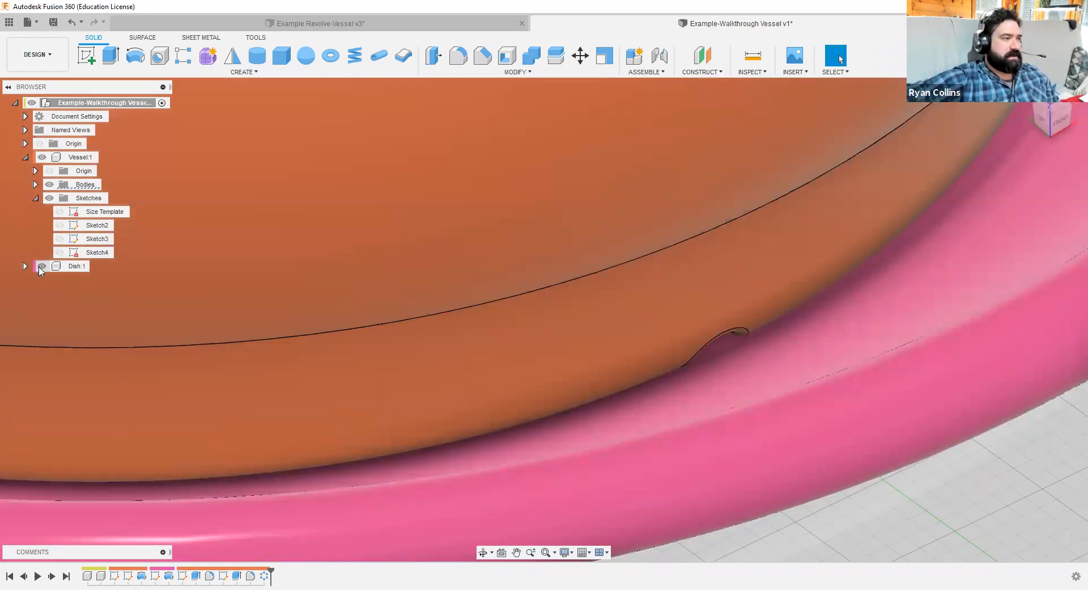
- Hide the dish and examine the drainage holes, floor grooves and foot notches on the vessel's underside
click(42, 266)
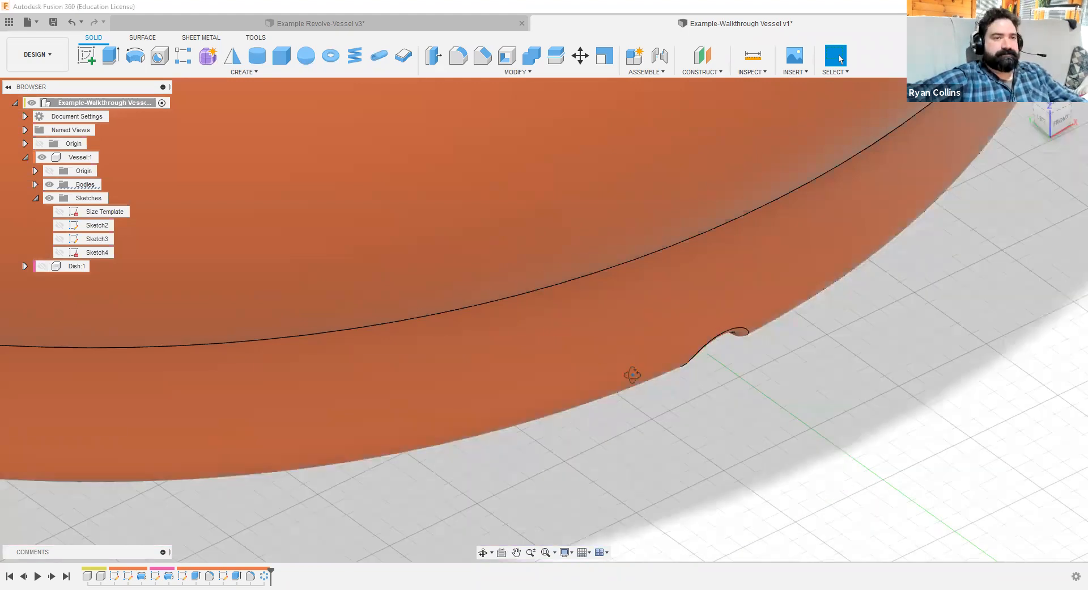
shift+middle_drag(632, 374, 832, 233)
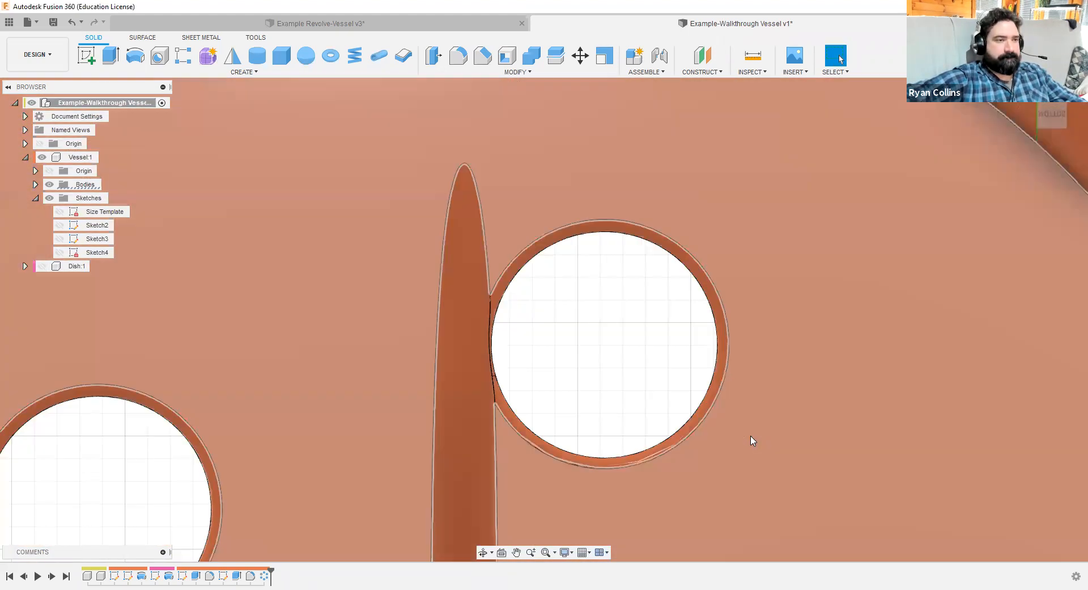
scroll(751, 441, down, 6)
middle_drag(617, 470, 625, 353)
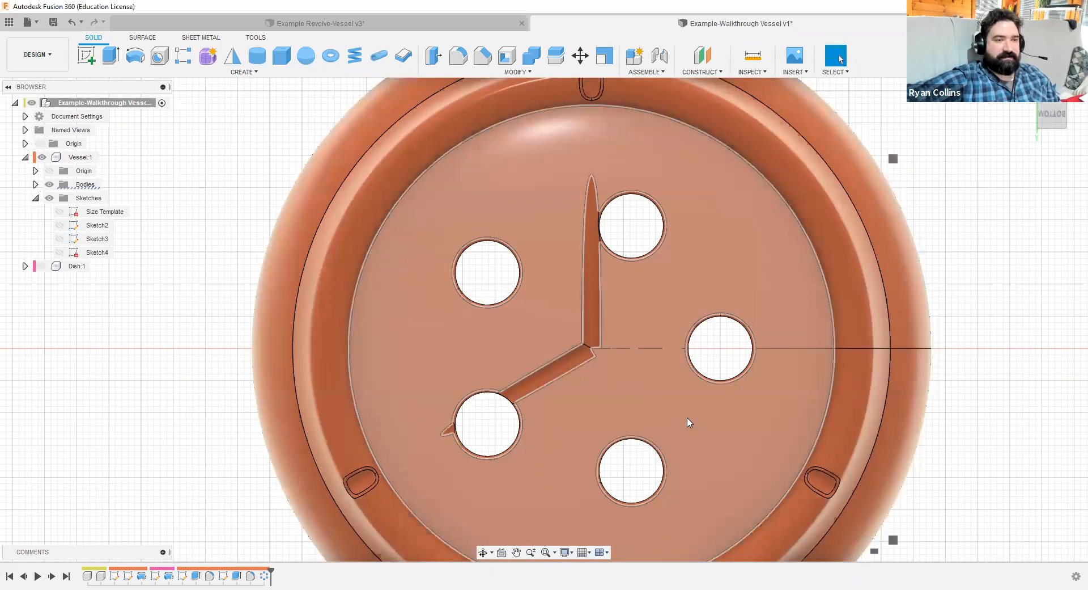
middle_drag(955, 403, 909, 347)
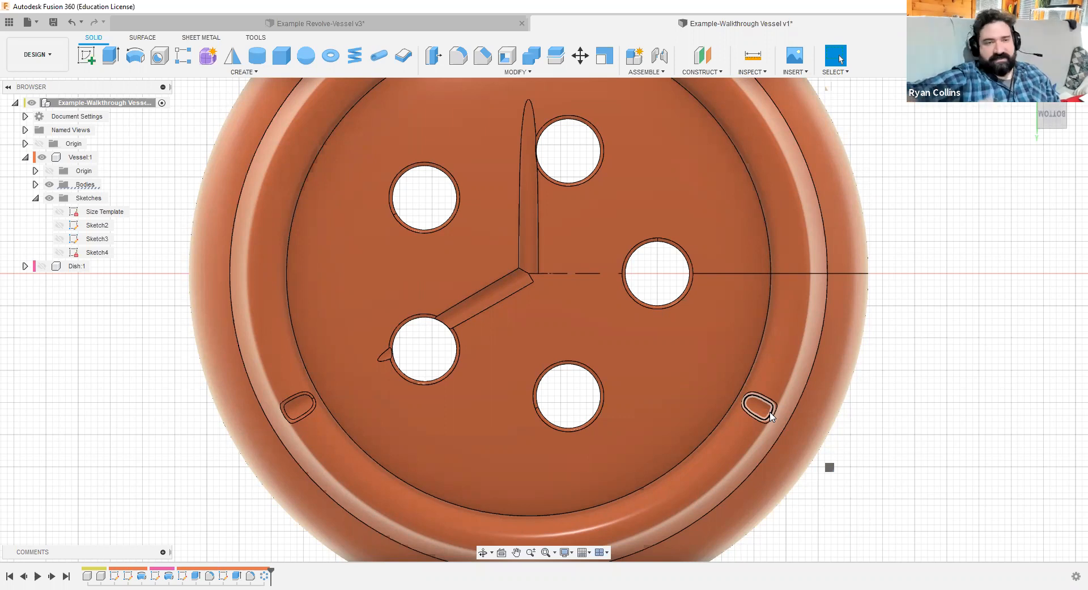
- Show the dish again and view the whole vessel sitting in it from above
scroll(863, 419, down, 5)
shift+middle_drag(865, 360, 864, 408)
middle_click(863, 391)
middle_click(863, 391)
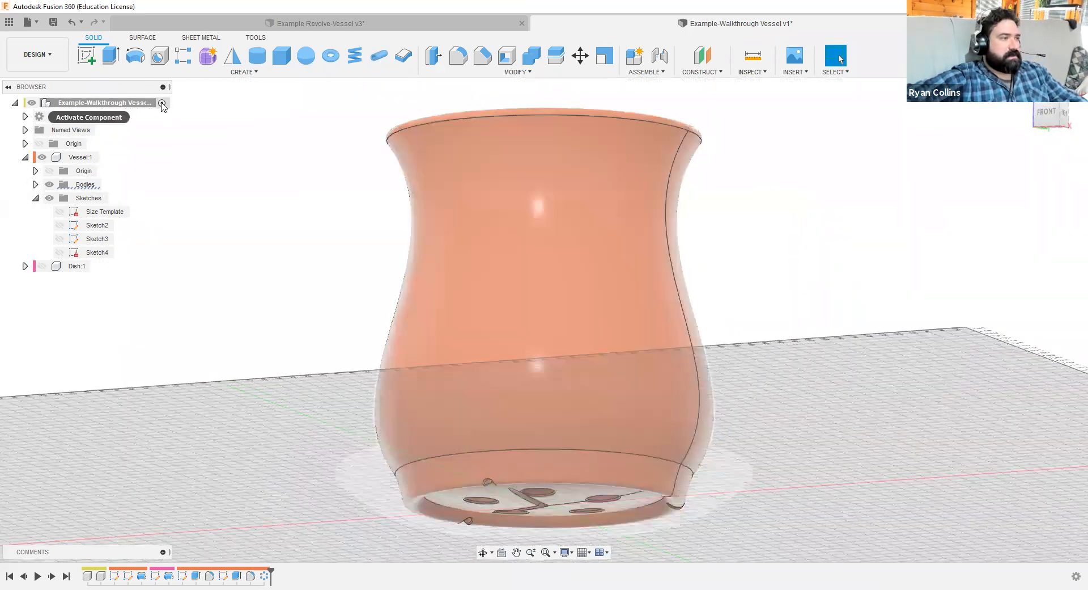
click(42, 266)
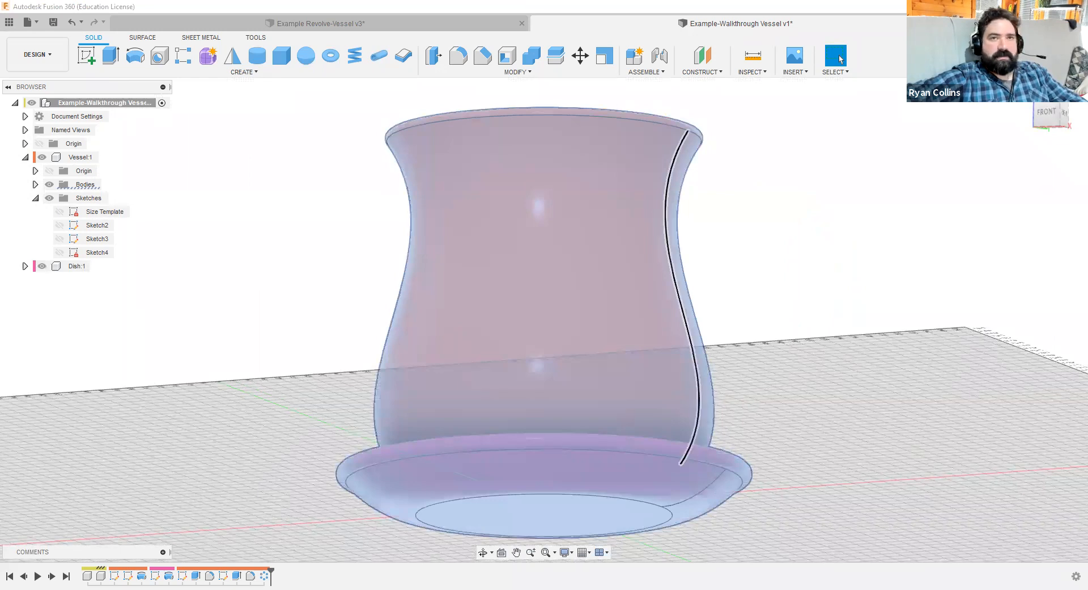
shift+middle_drag(805, 272, 783, 407)
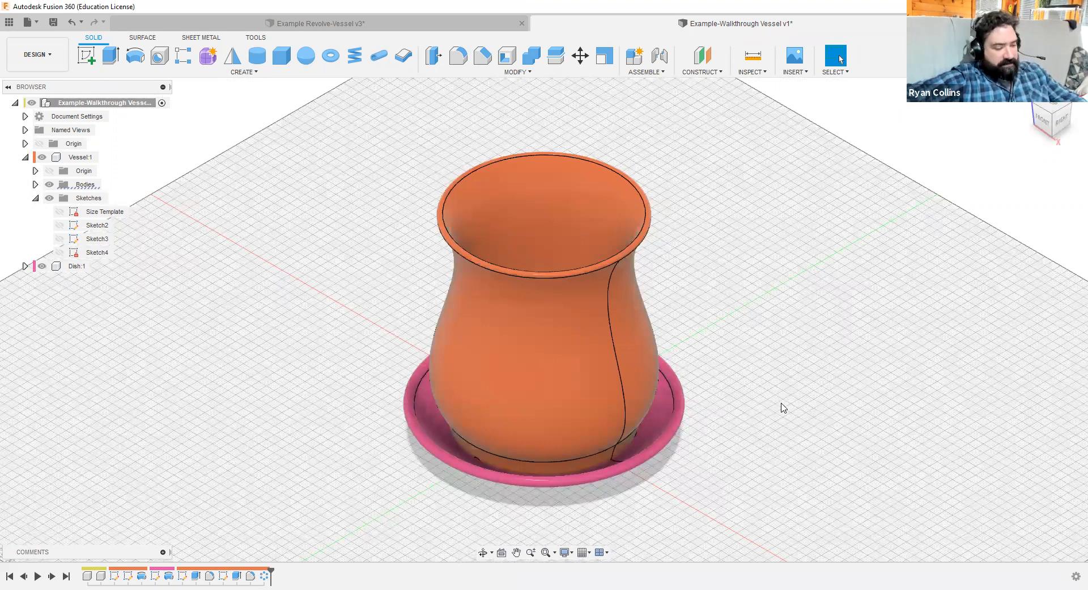
- Turn off component colors and apply Granite - Blue Pearl to the vessel, replacing it with Granite - Black and White
key(shift+n)
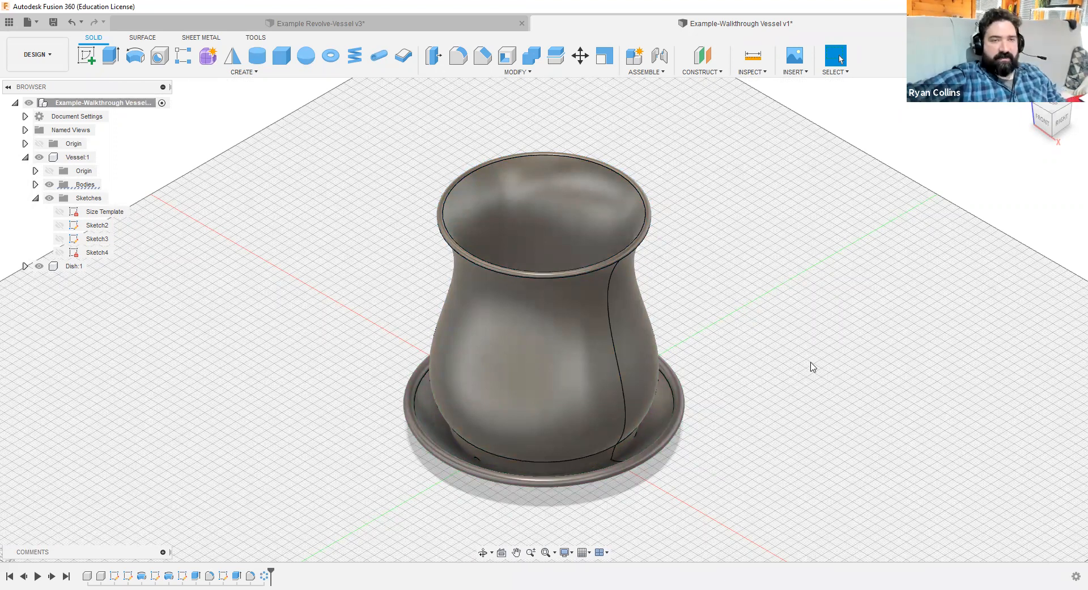
key(a)
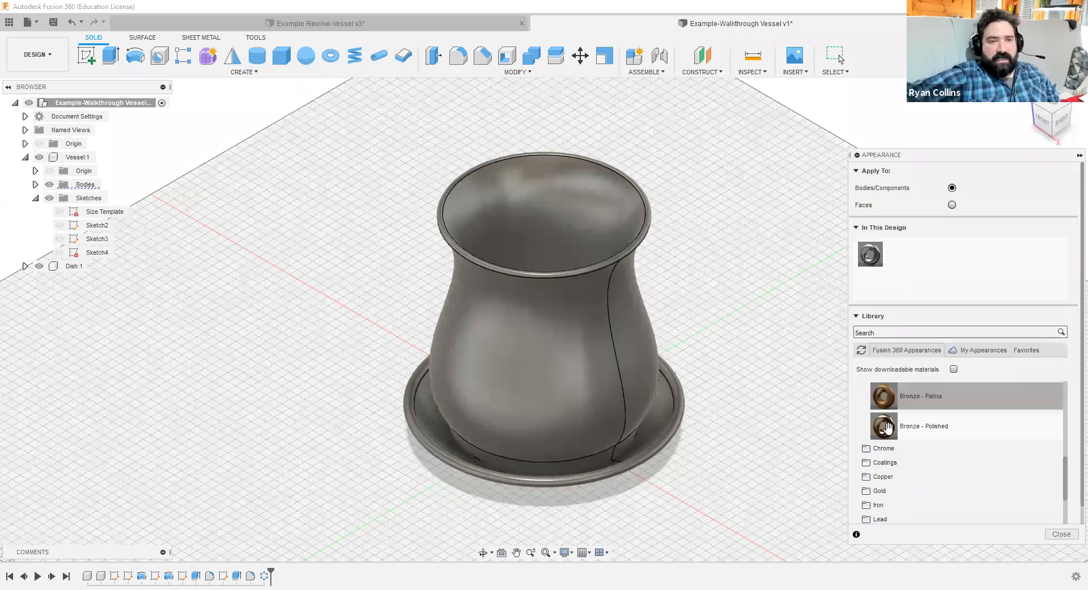
scroll(879, 488, up, 3)
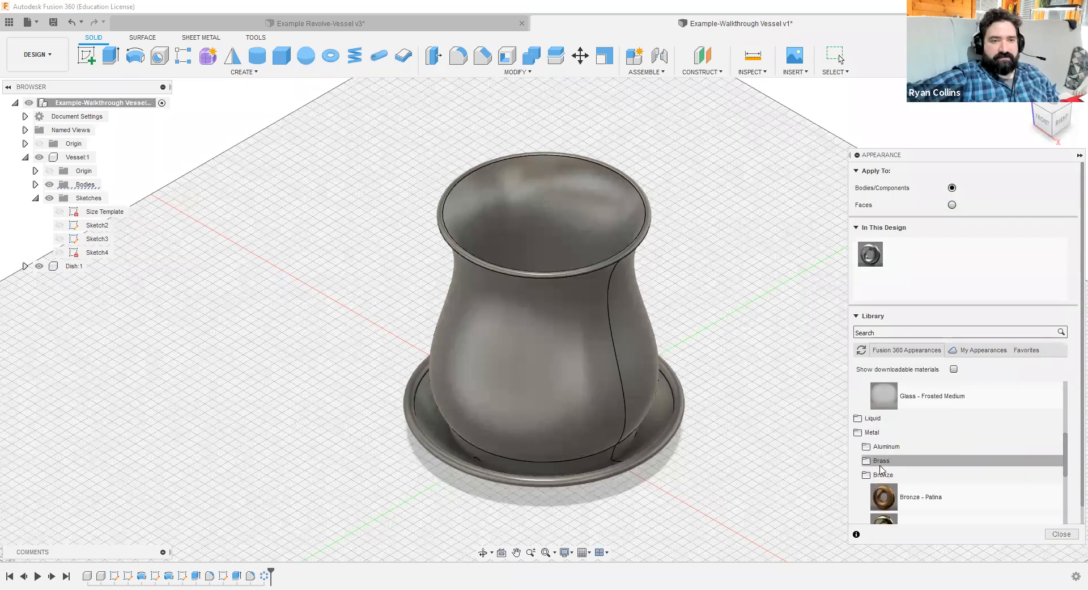
click(873, 432)
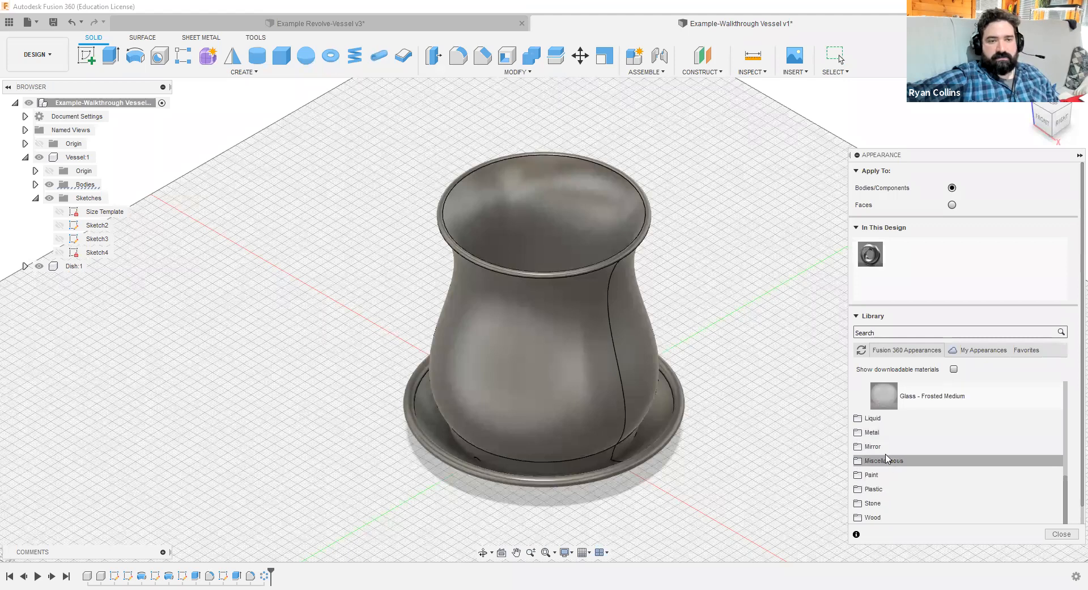
scroll(910, 482, down, 1)
click(879, 483)
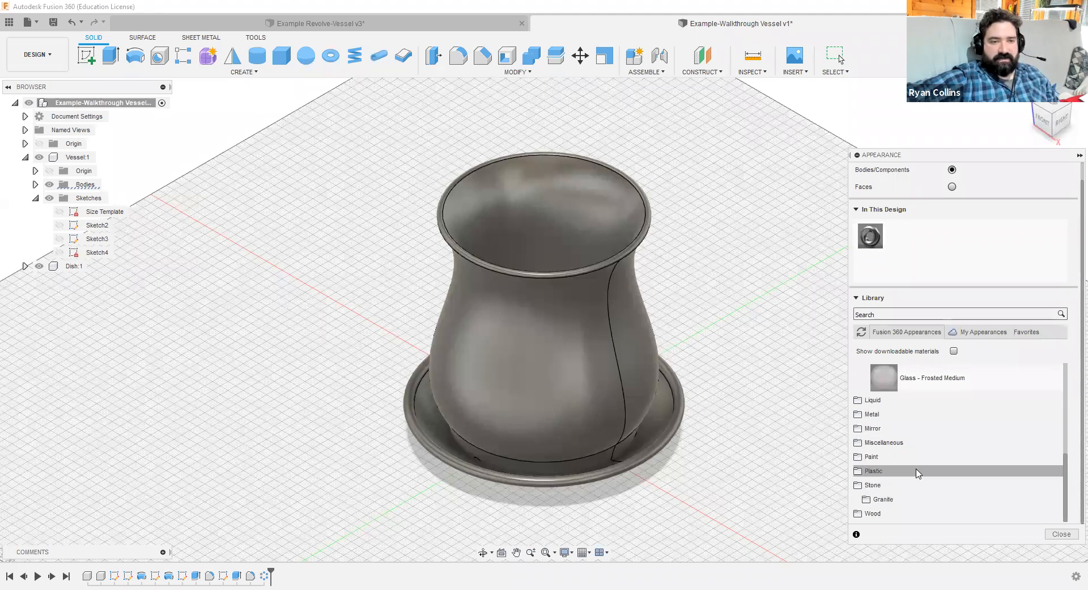
click(880, 499)
scroll(896, 477, down, 3)
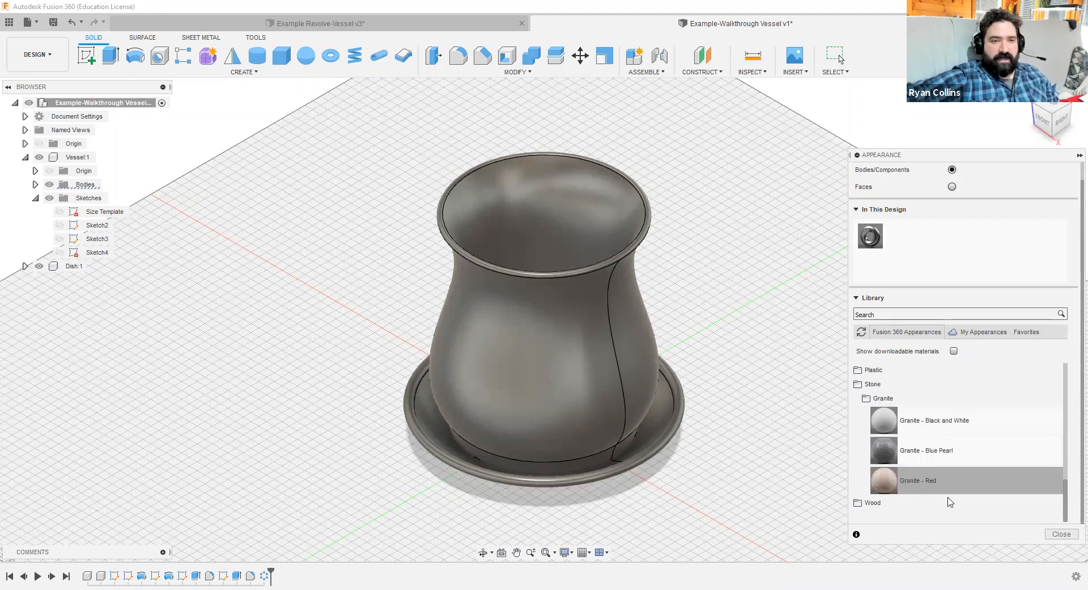
drag(902, 454, 536, 338)
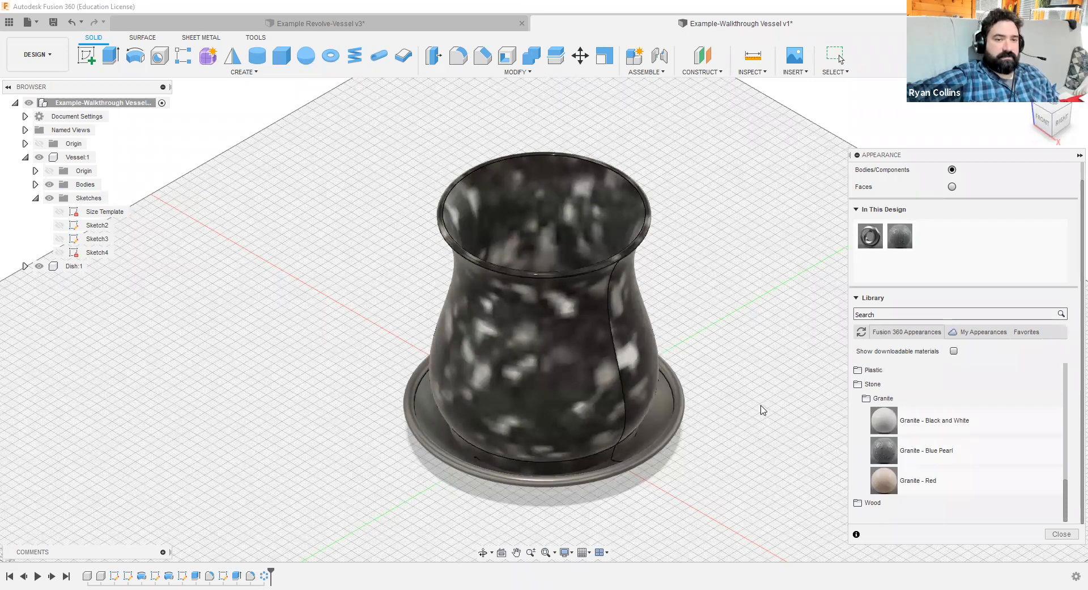
drag(907, 420, 575, 352)
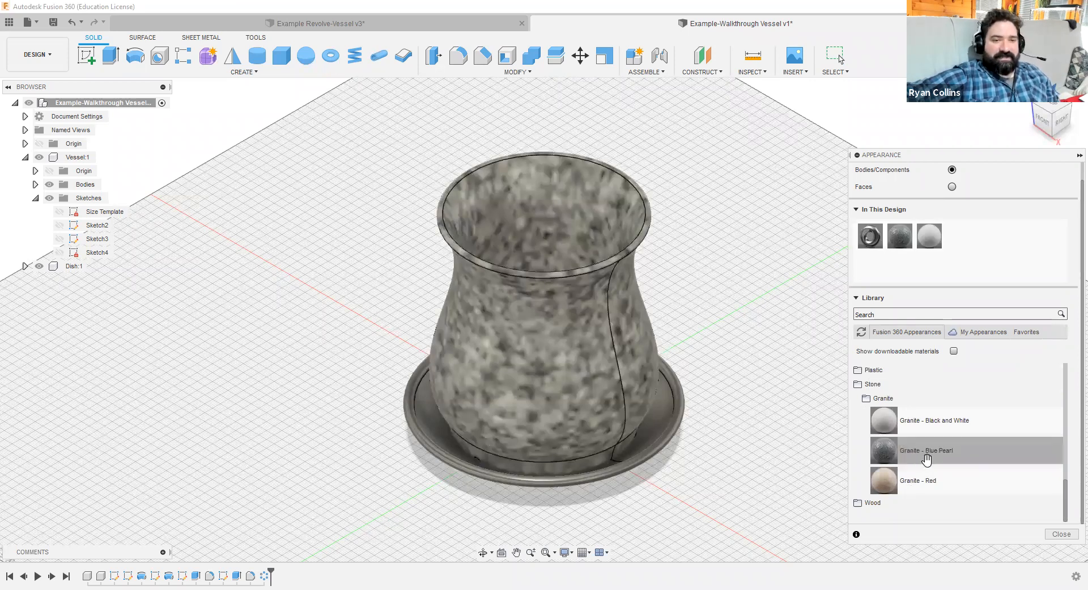
- Apply the Polyimide (Kapton) plastic appearance from the library to the dish
scroll(862, 385, up, 5)
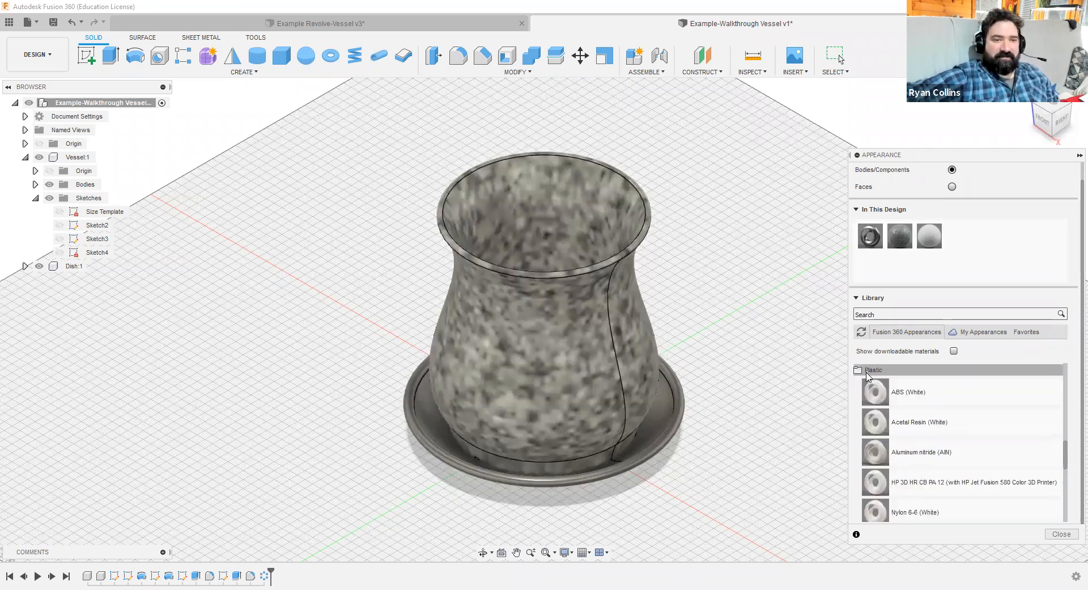
scroll(907, 462, down, 3)
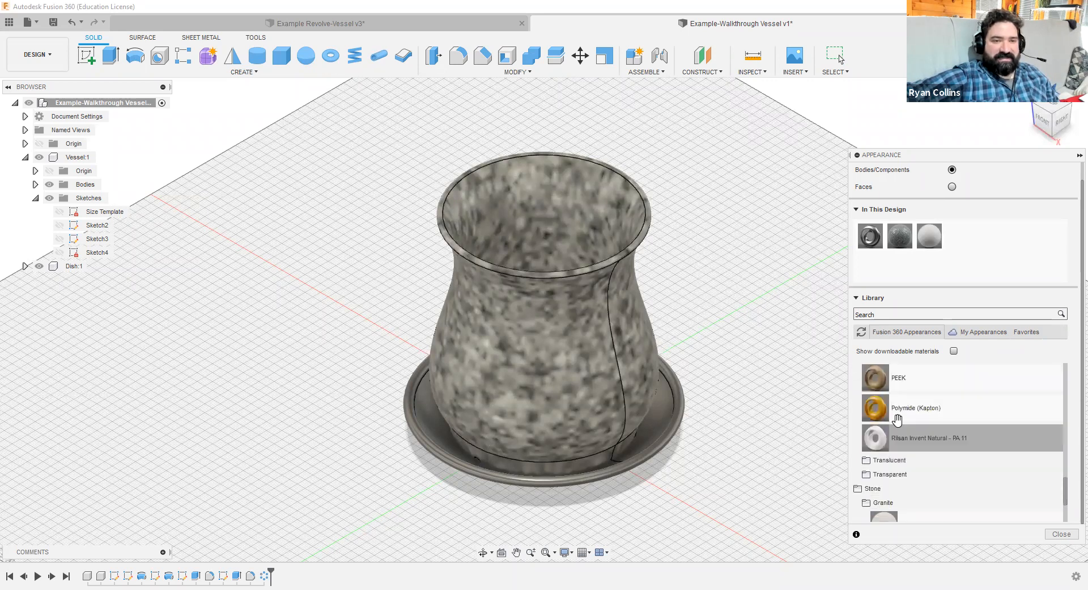
scroll(887, 476, up, 1)
scroll(887, 471, down, 1)
drag(878, 407, 670, 422)
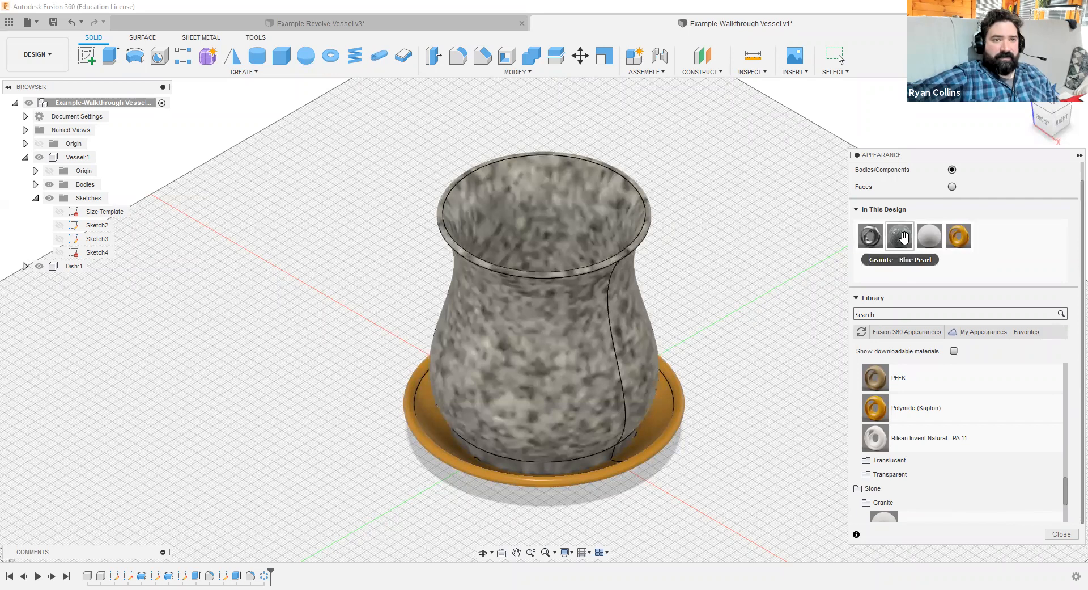
- Select the vessel's outer face, reveal its body in the component tree and close the appearance settings
click(500, 310)
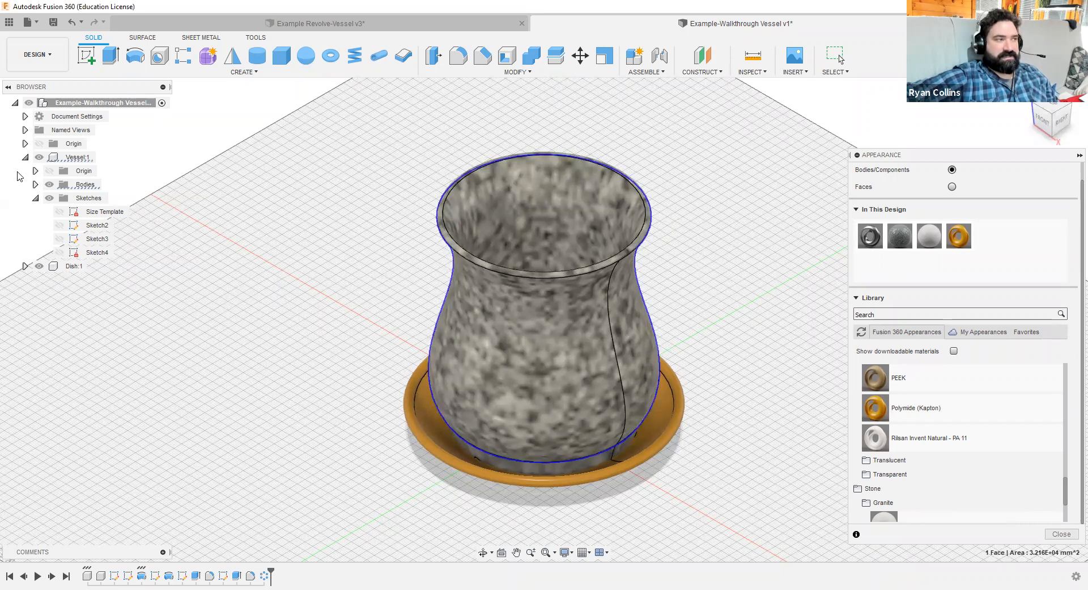
click(35, 184)
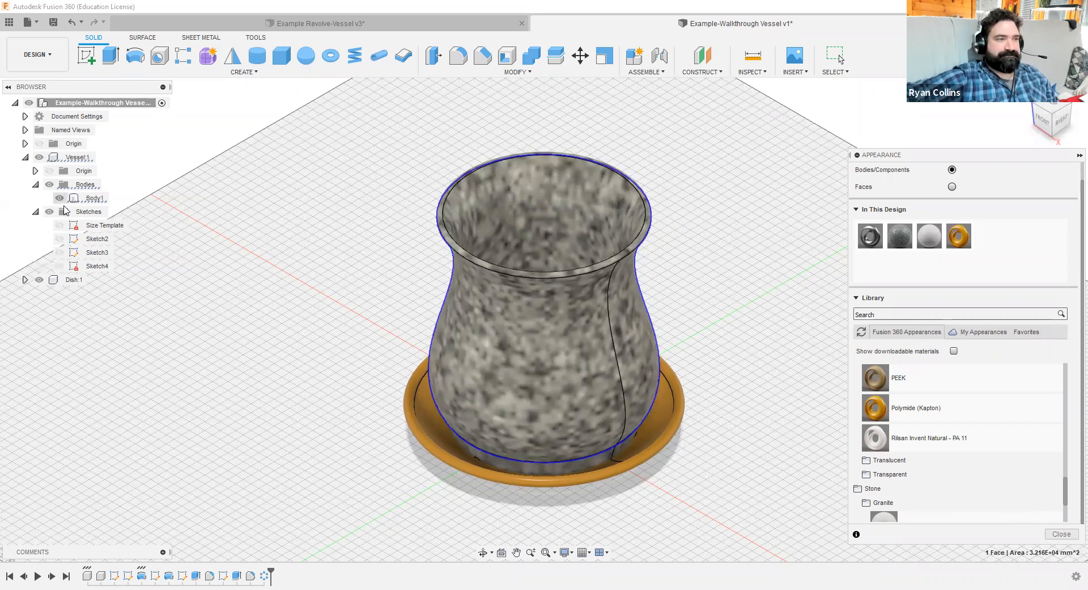
click(1066, 534)
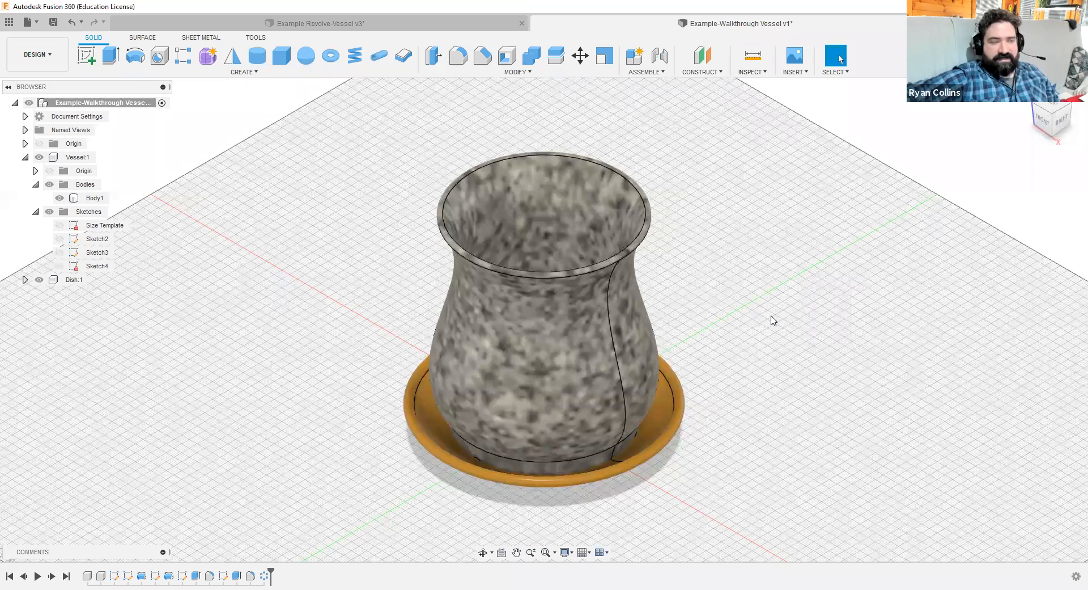
- Switch to the Render workspace to view the vessel and dish with their applied appearances
click(50, 57)
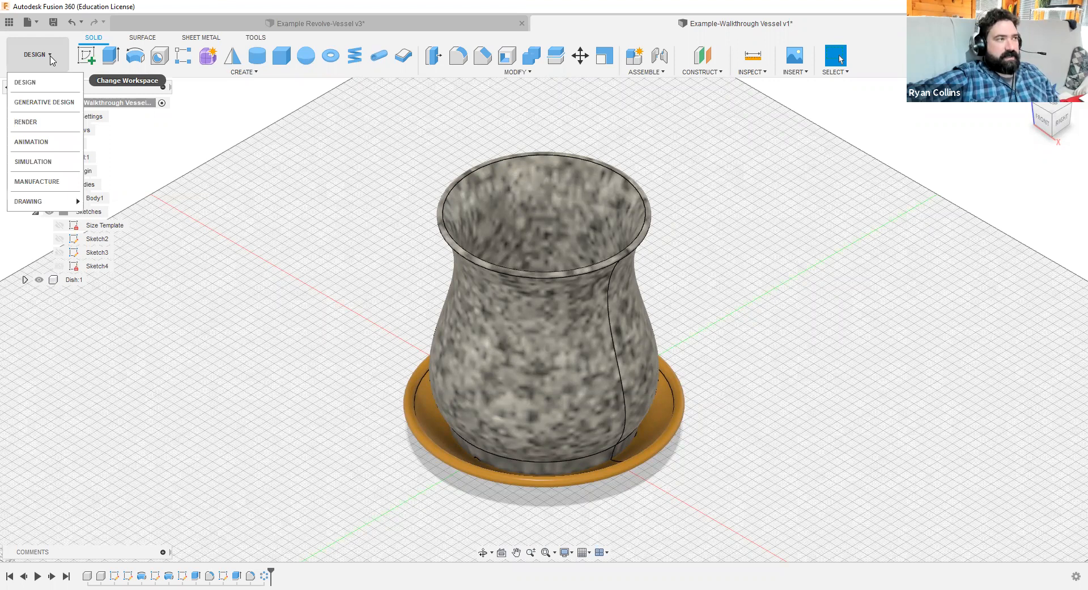
click(41, 125)
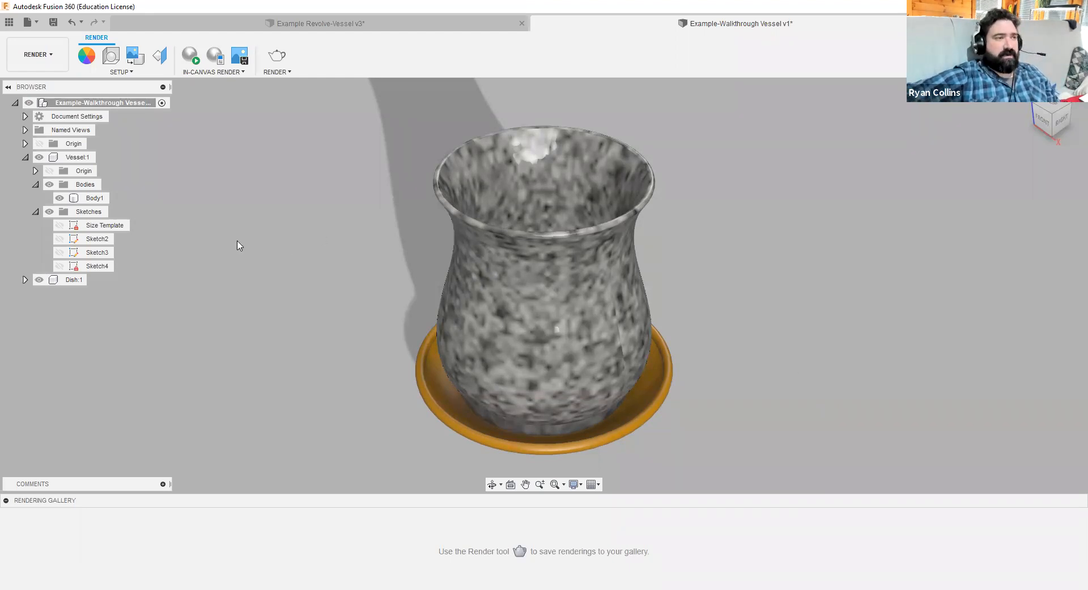
- Return to the Design workspace and turn the component color display back on
click(58, 67)
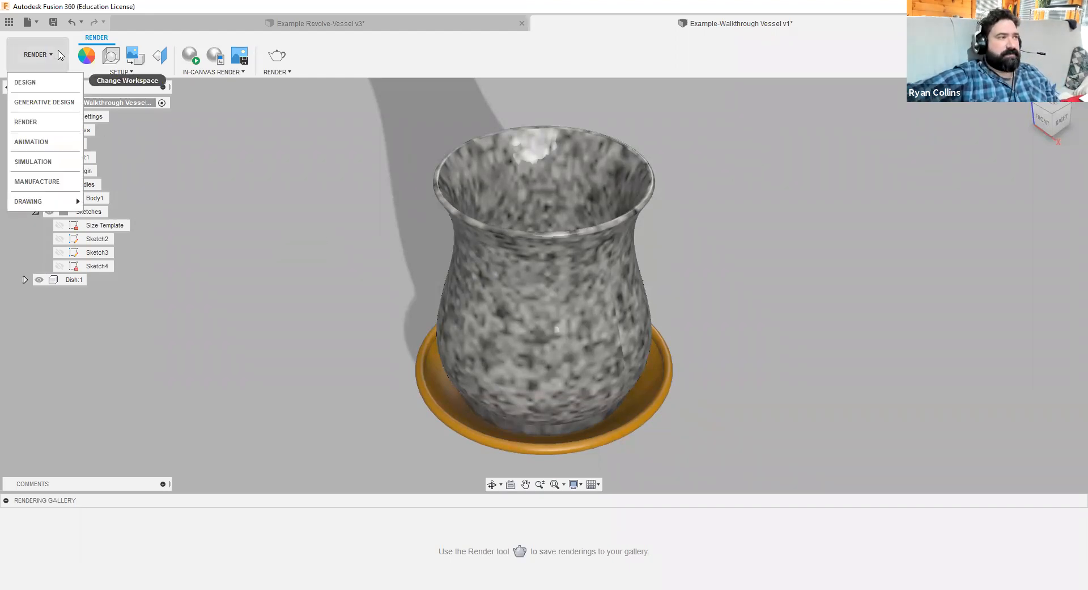
click(36, 86)
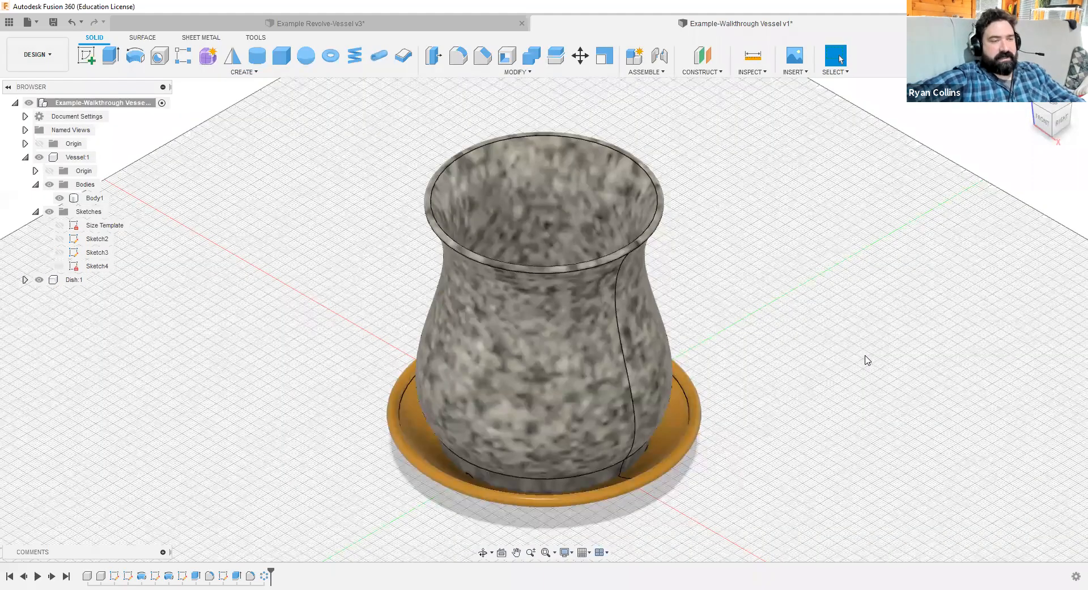
key(shift+n)
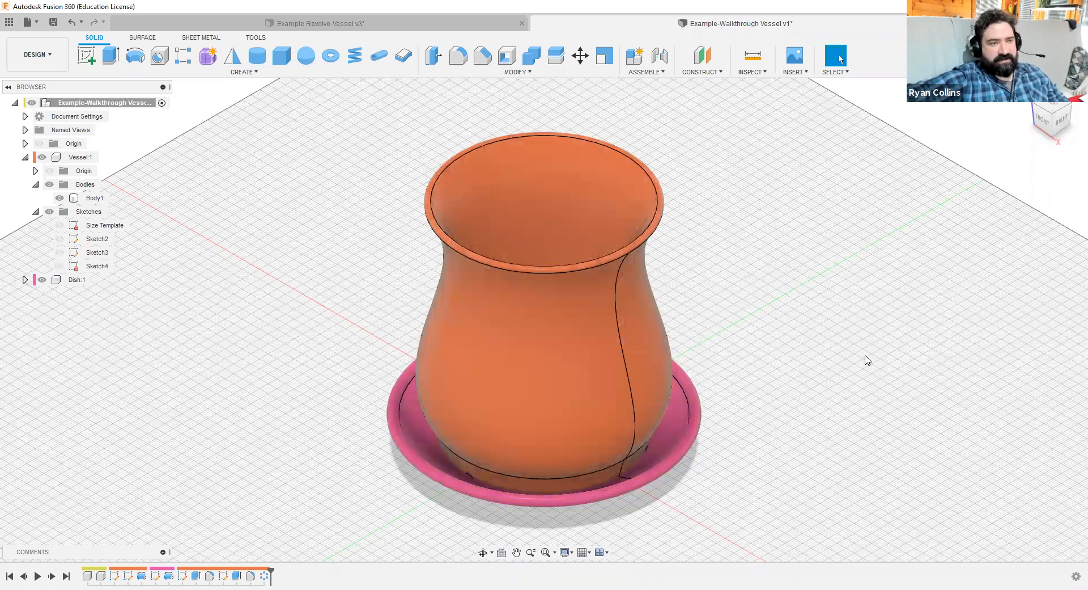